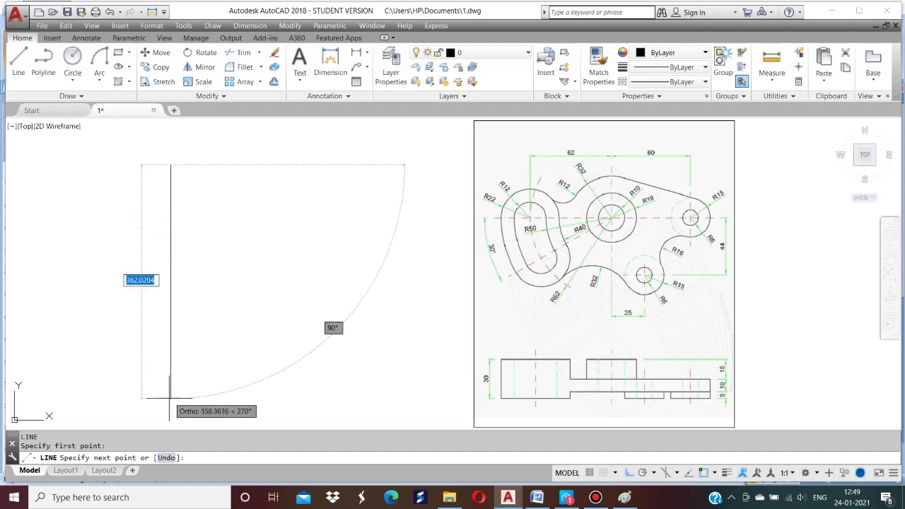
Finish the vertical centre line at about 360 units long and draw a horizontal centre line crossing it.
{"action": "left_click", "coordinate": [170, 402]}
{"action": "key", "text": "Return"}
{"action": "type", "text": "L"}
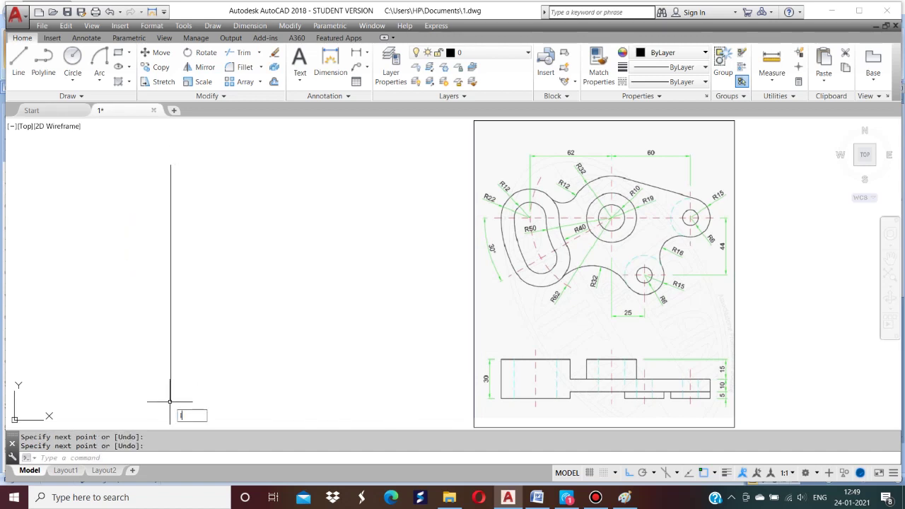
{"action": "key", "text": "Return"}
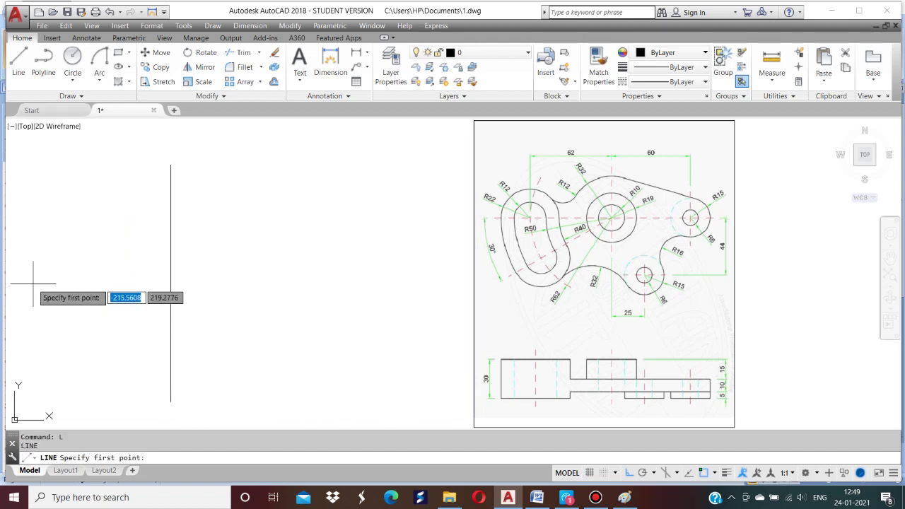
{"action": "left_click", "coordinate": [32, 259]}
{"action": "left_click", "coordinate": [338, 269]}
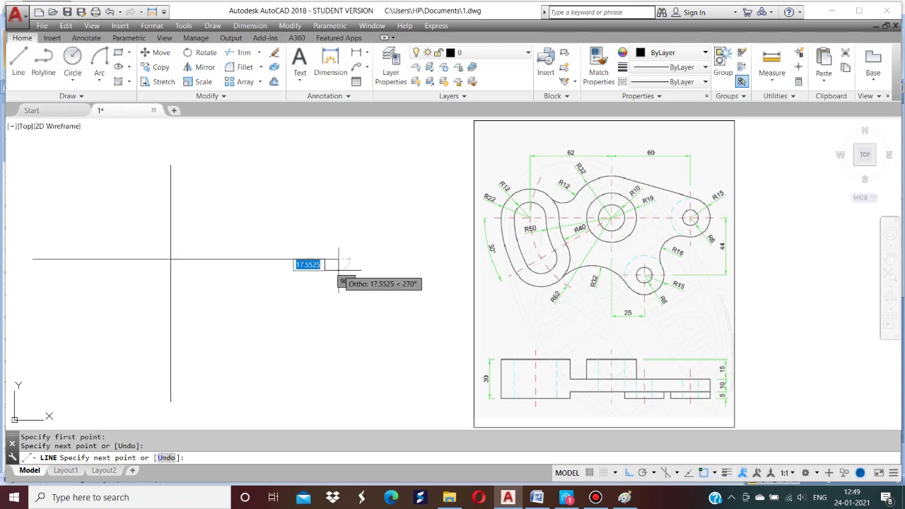
{"action": "key", "text": "Return"}
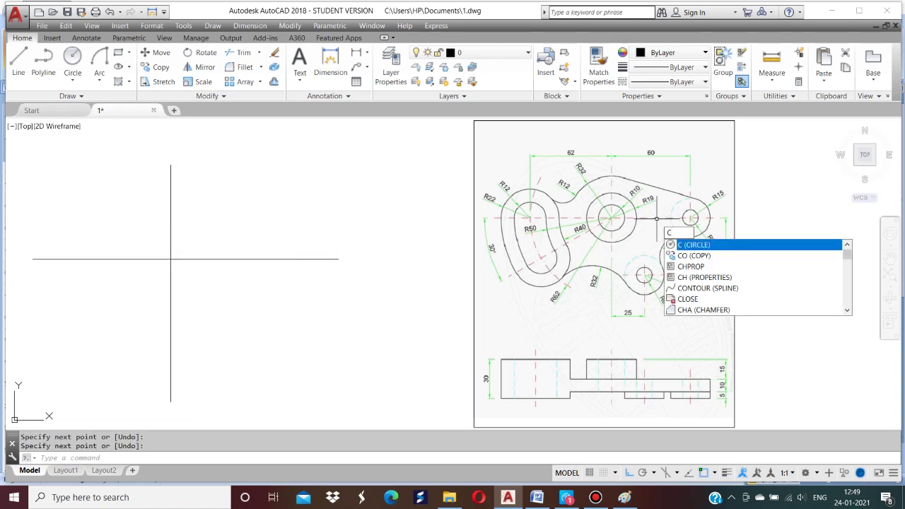
Draw a circle of radius 10 centred on the intersection of the two centre lines.
{"action": "type", "text": "c"}
{"action": "key", "text": "Return"}
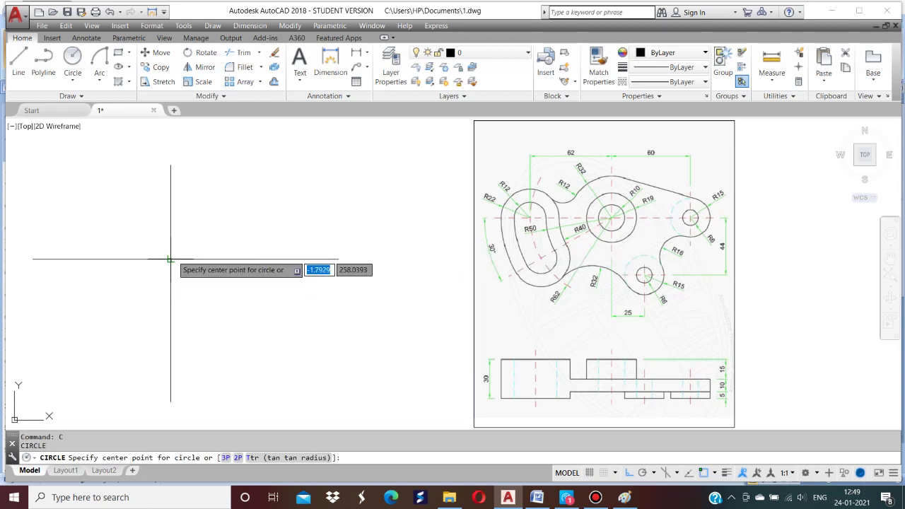
{"action": "left_click", "coordinate": [170, 259]}
{"action": "type", "text": "10"}
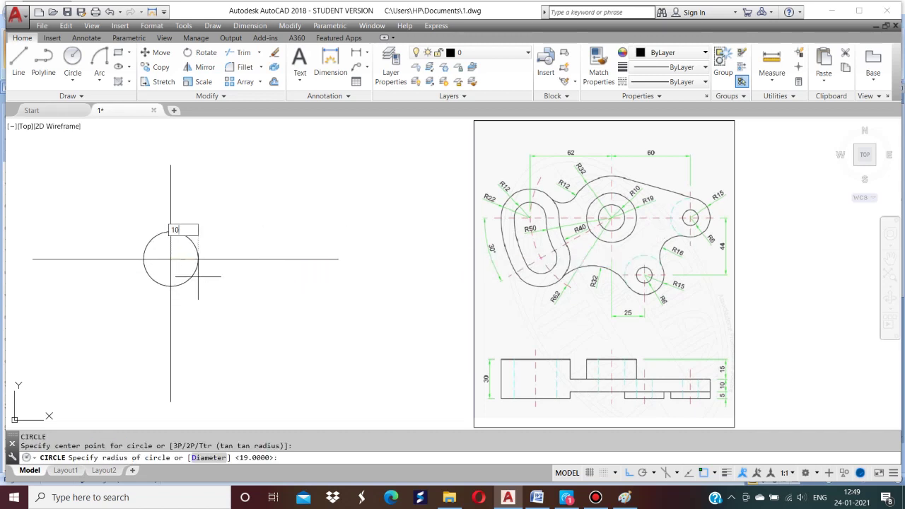
{"action": "key", "text": "Return"}
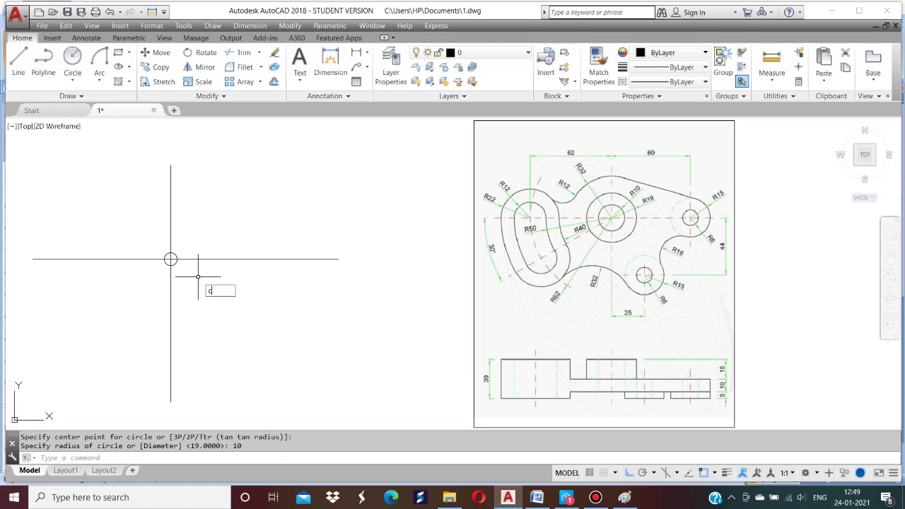
Draw a concentric circle of radius 19 at the centre line intersection.
{"action": "type", "text": "c"}
{"action": "key", "text": "Return"}
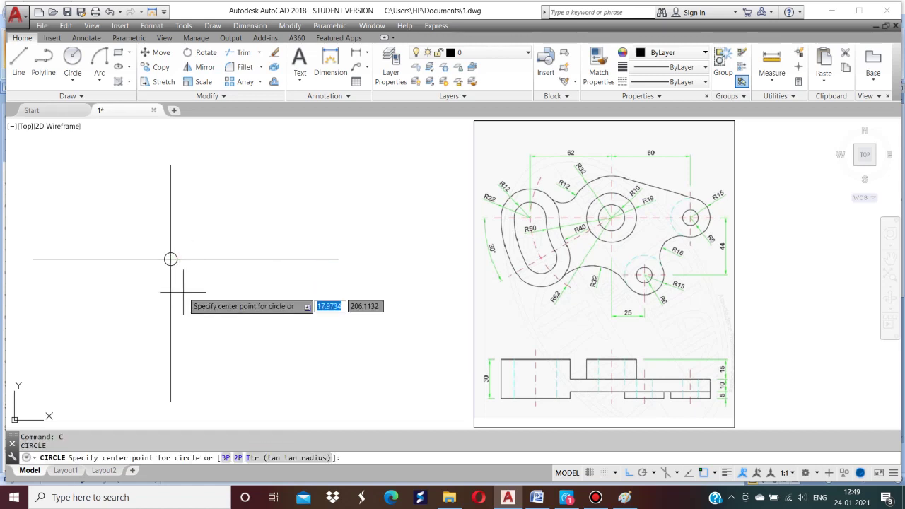
{"action": "scroll", "coordinate": [182, 291], "scroll_direction": "up", "scroll_amount": 4}
{"action": "left_click", "coordinate": [149, 208]}
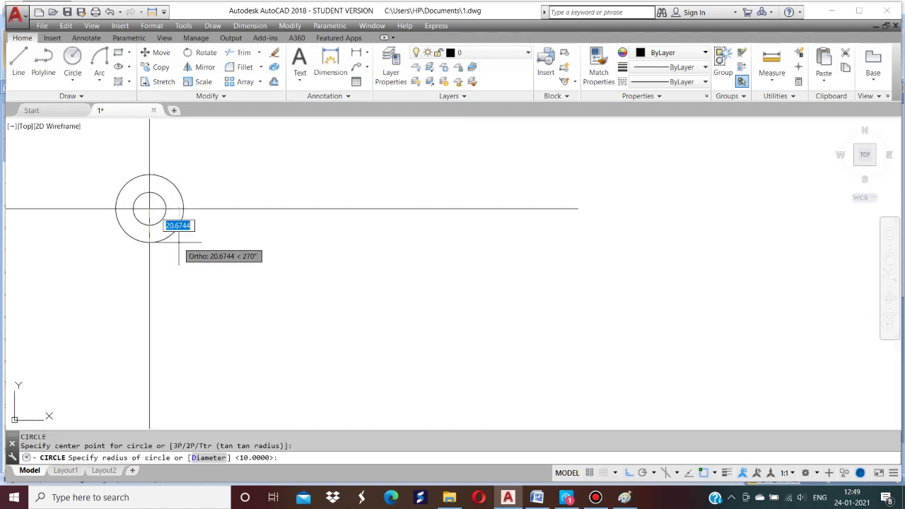
{"action": "type", "text": "19"}
{"action": "key", "text": "Return"}
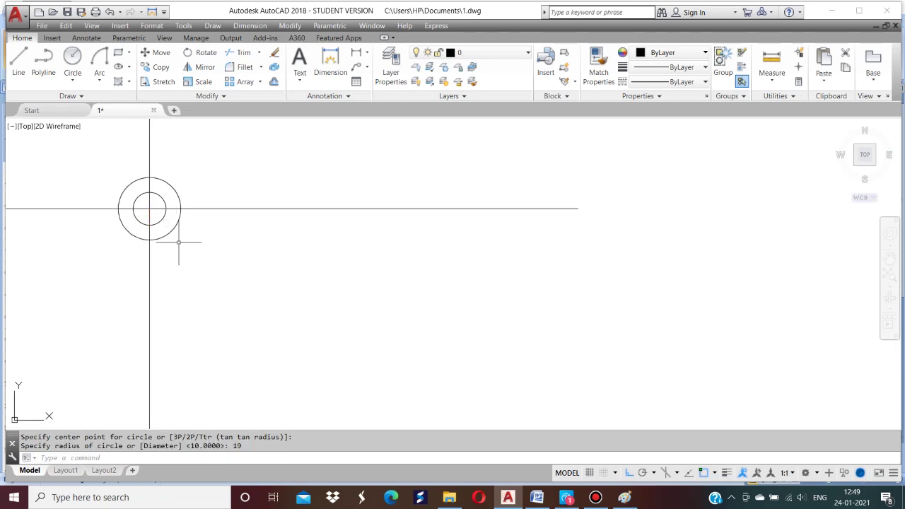
Offset the vertical centre line 60 units to its right.
{"action": "scroll", "coordinate": [178, 241], "scroll_direction": "down", "scroll_amount": 3}
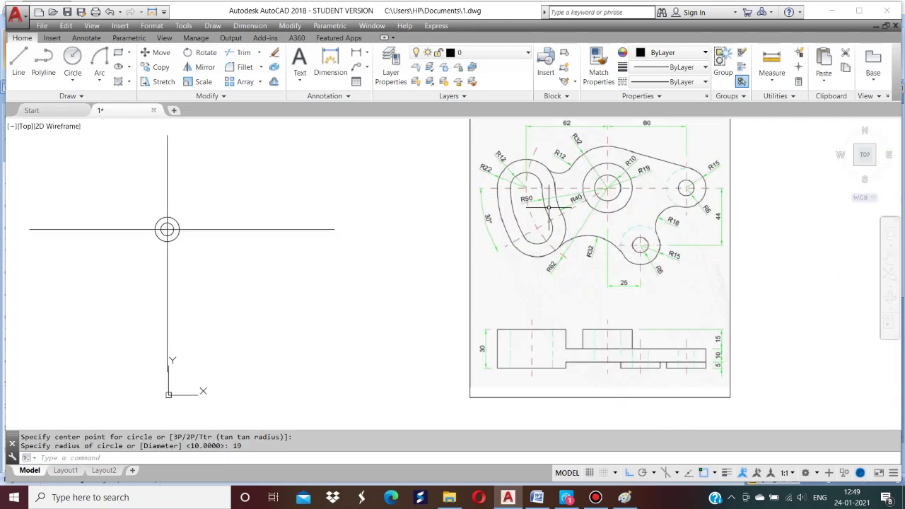
{"action": "type", "text": "o"}
{"action": "key", "text": "Return"}
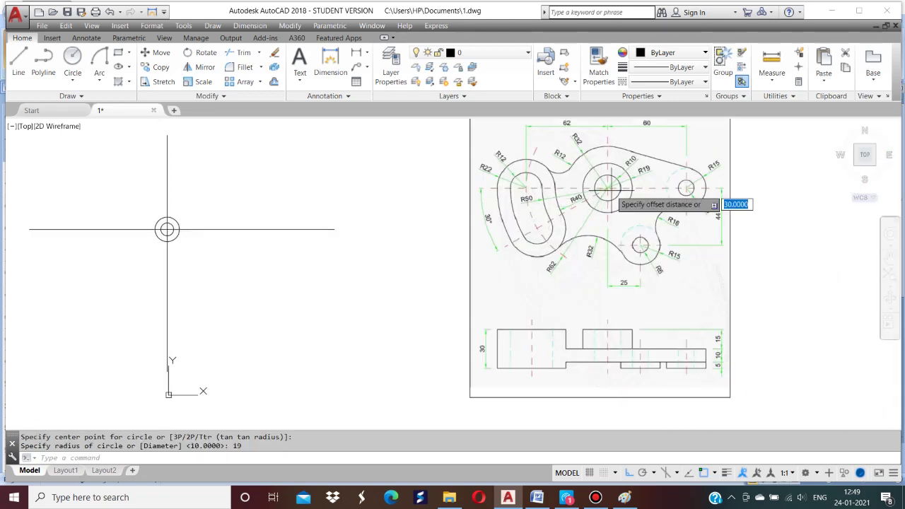
{"action": "type", "text": "6"}
{"action": "type", "text": "0"}
{"action": "key", "text": "Return"}
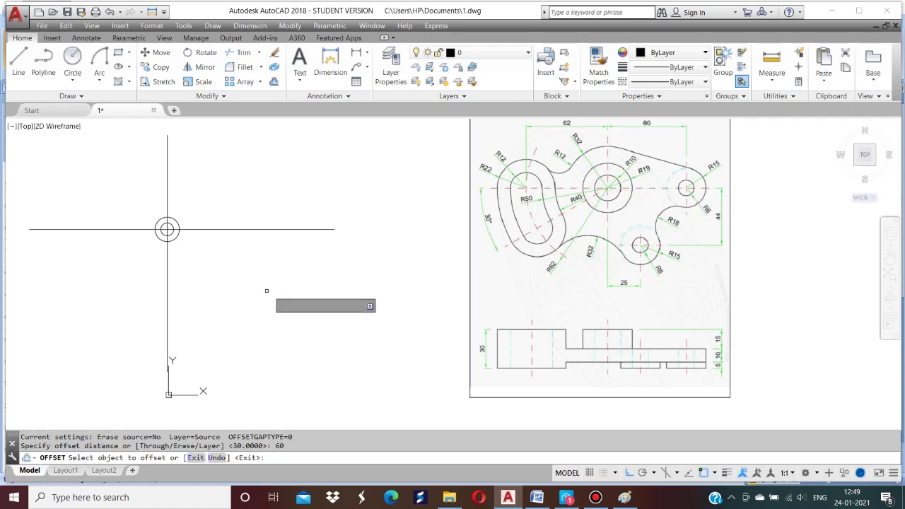
{"action": "left_click", "coordinate": [168, 272]}
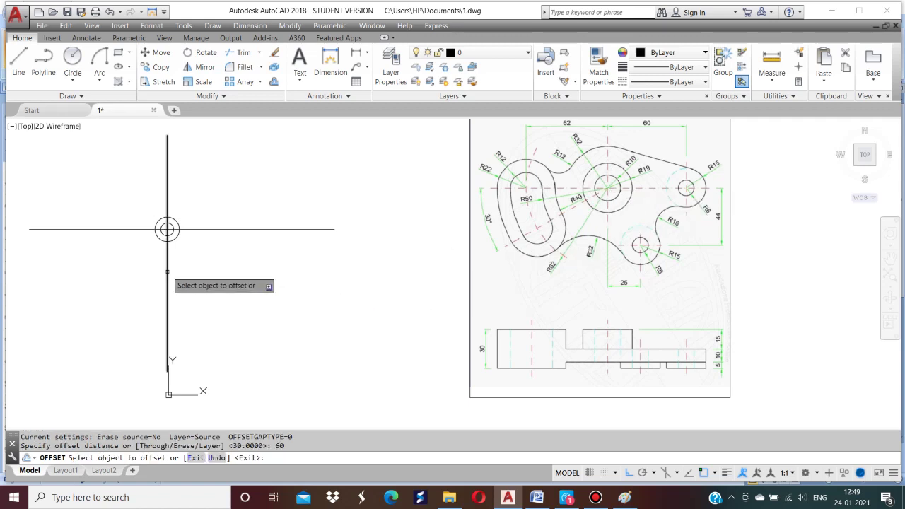
{"action": "left_click", "coordinate": [239, 263]}
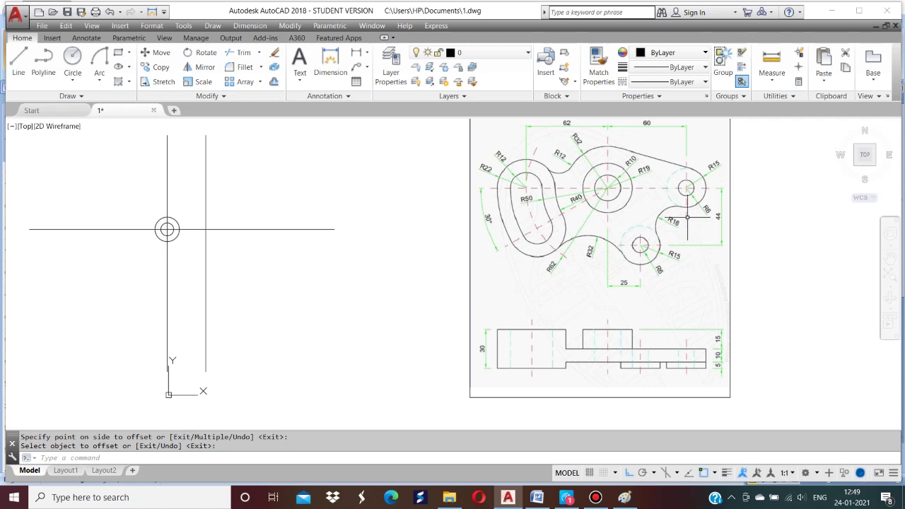
Draw a circle of radius 15 where the offset vertical line crosses the horizontal centre line.
{"action": "key", "text": "Return"}
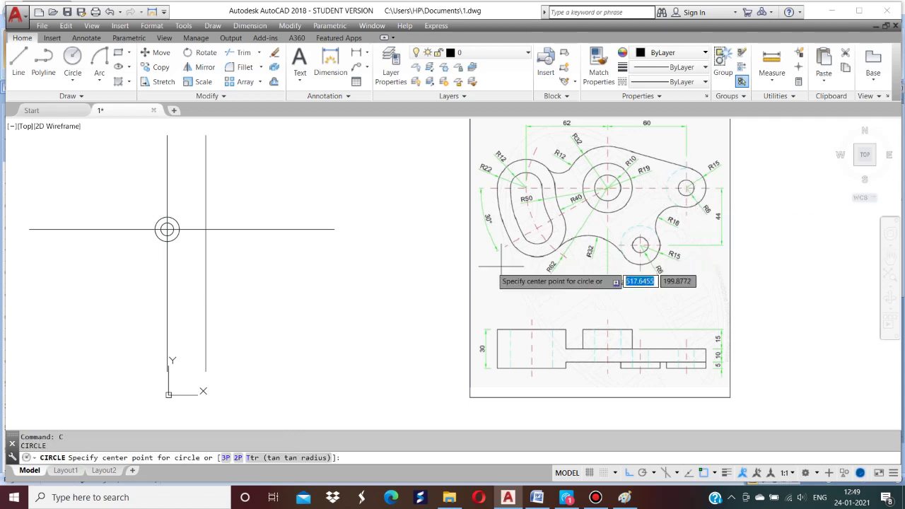
{"action": "left_click", "coordinate": [206, 229]}
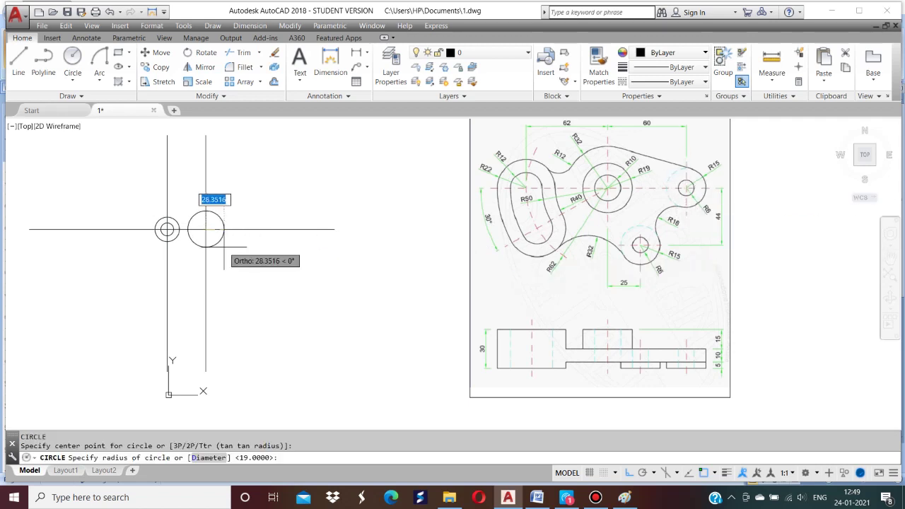
{"action": "type", "text": "15"}
{"action": "key", "text": "Return"}
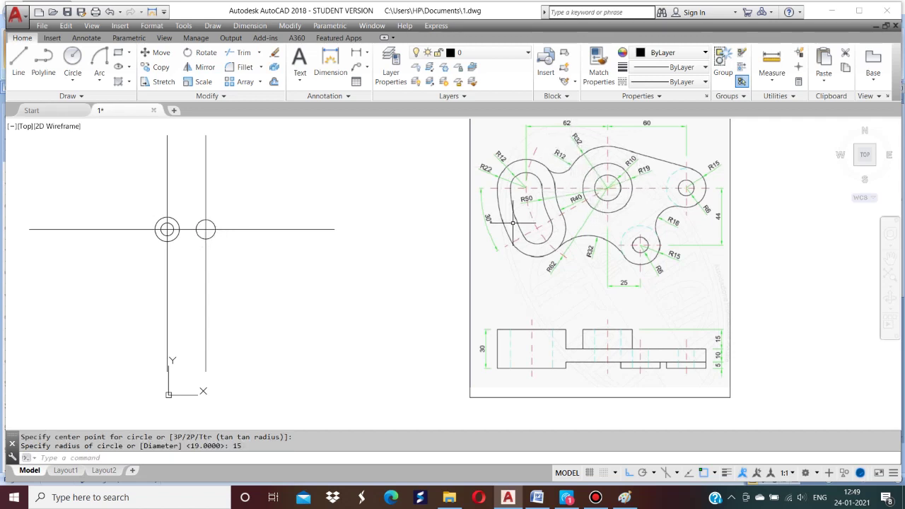
Draw a circle of radius 32 concentric with the radius 10 and 19 circles.
{"action": "key", "text": "Return"}
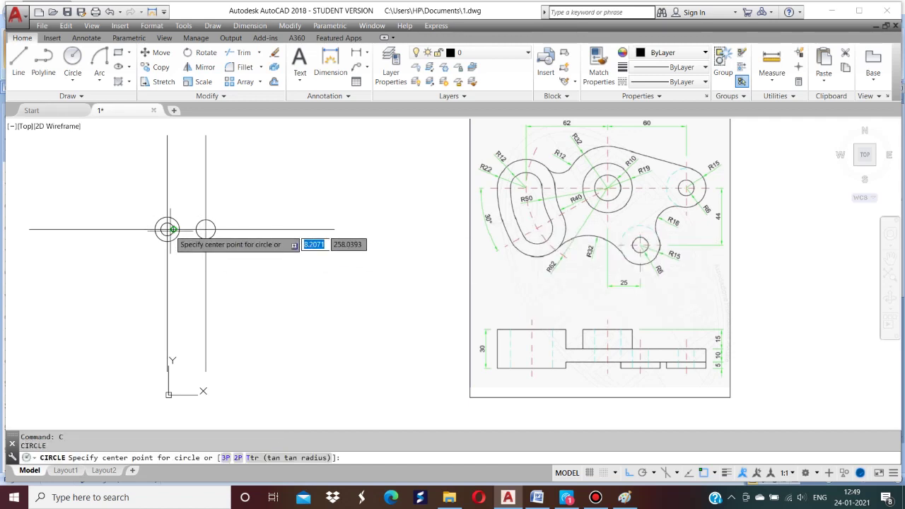
{"action": "scroll", "coordinate": [167, 229], "scroll_direction": "up", "scroll_amount": 2}
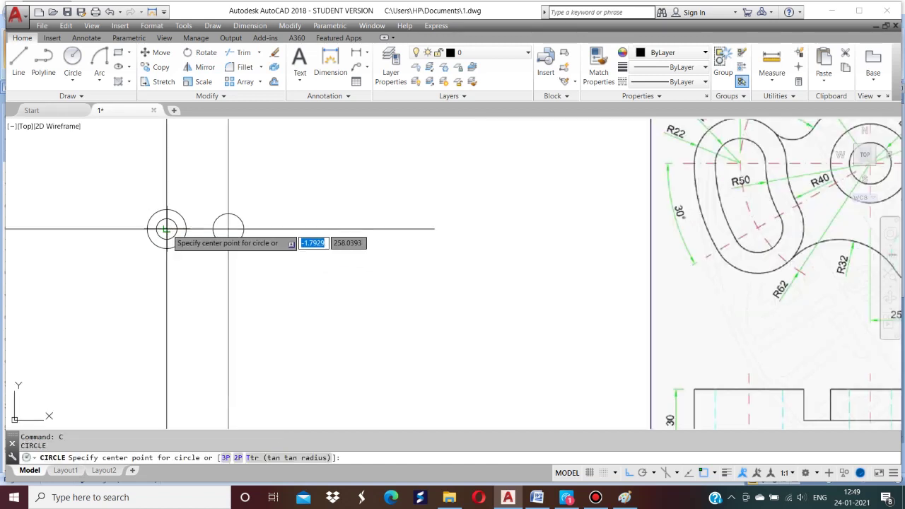
{"action": "scroll", "coordinate": [177, 227], "scroll_direction": "up", "scroll_amount": 1}
{"action": "left_click", "coordinate": [159, 231]}
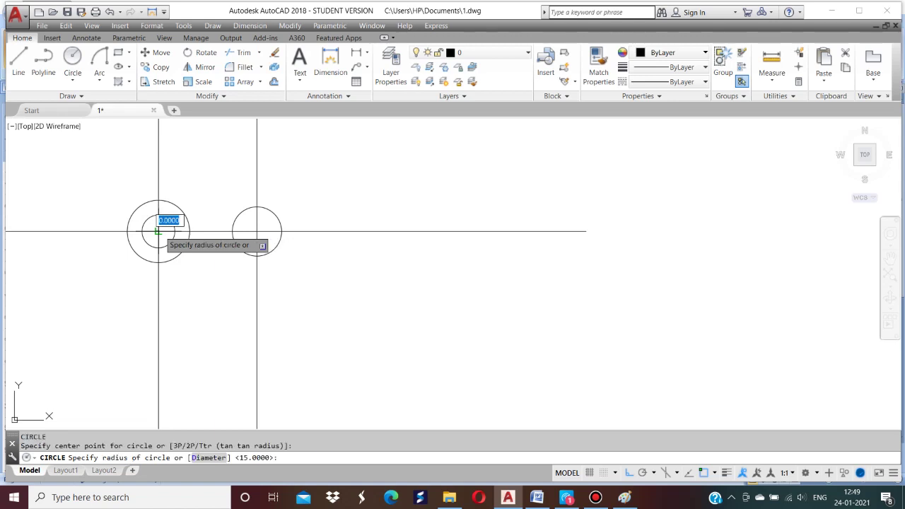
{"action": "type", "text": "32"}
{"action": "key", "text": "Return"}
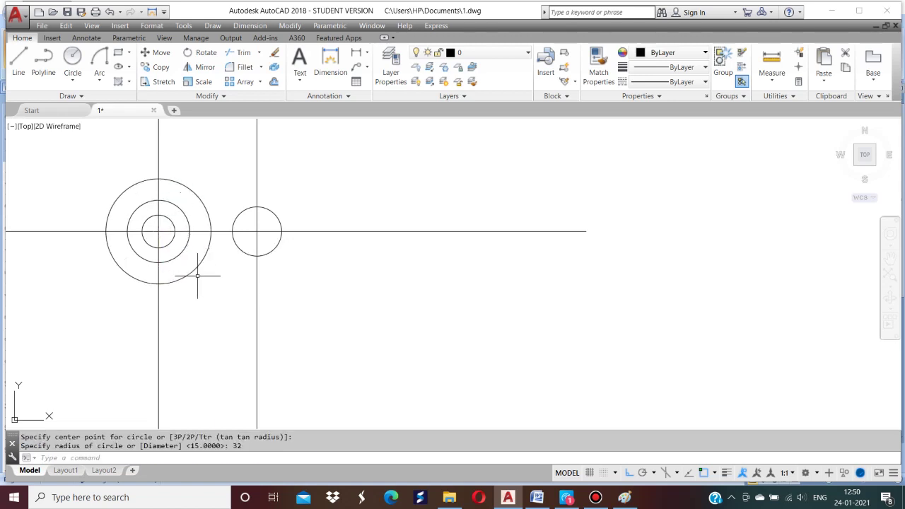
Draw a line along the upper side, tangent to the radius 32 circle and the radius 15 circle.
{"action": "scroll", "coordinate": [200, 275], "scroll_direction": "down", "scroll_amount": 1}
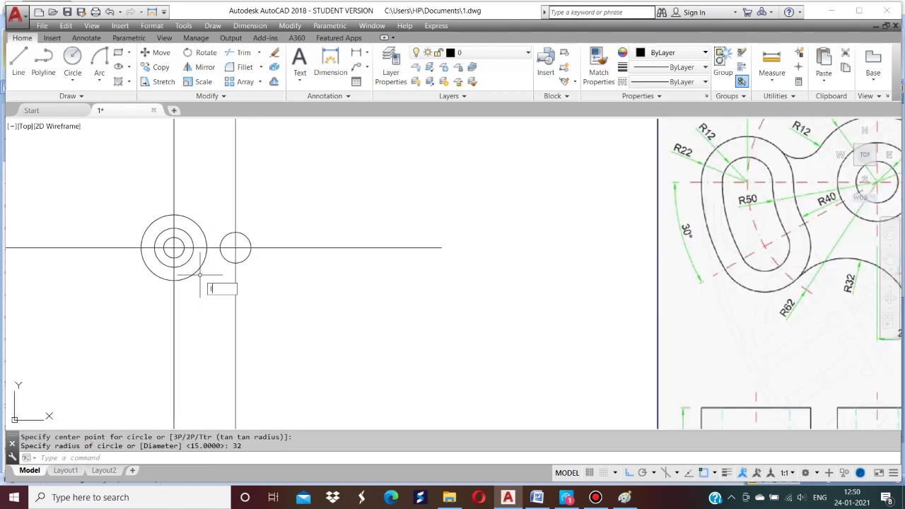
{"action": "type", "text": "l"}
{"action": "key", "text": "Return"}
{"action": "type", "text": "t"}
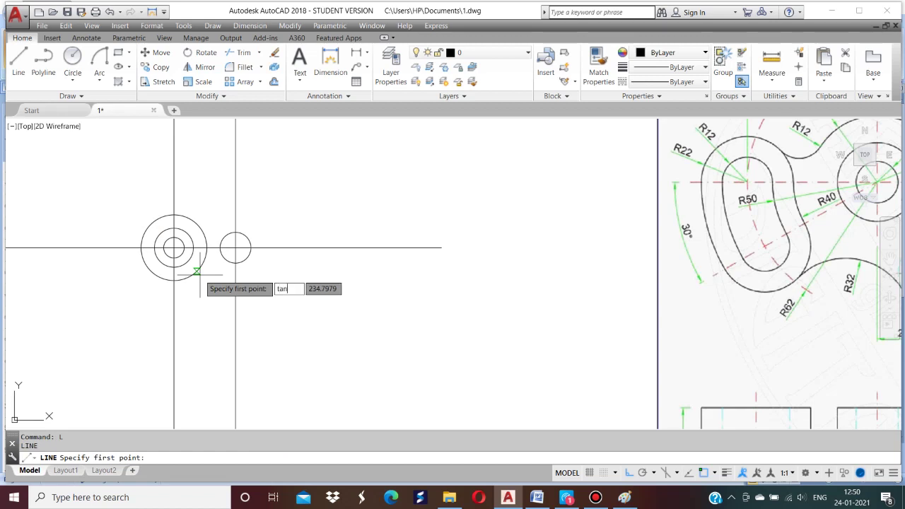
{"action": "type", "text": "an"}
{"action": "key", "text": "Return"}
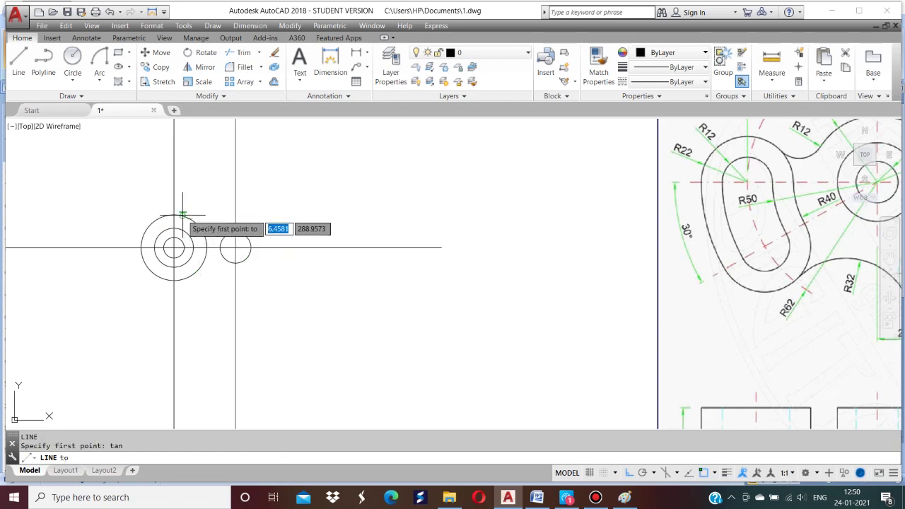
{"action": "left_click", "coordinate": [182, 214]}
{"action": "left_click", "coordinate": [241, 232]}
{"action": "key", "text": "Return"}
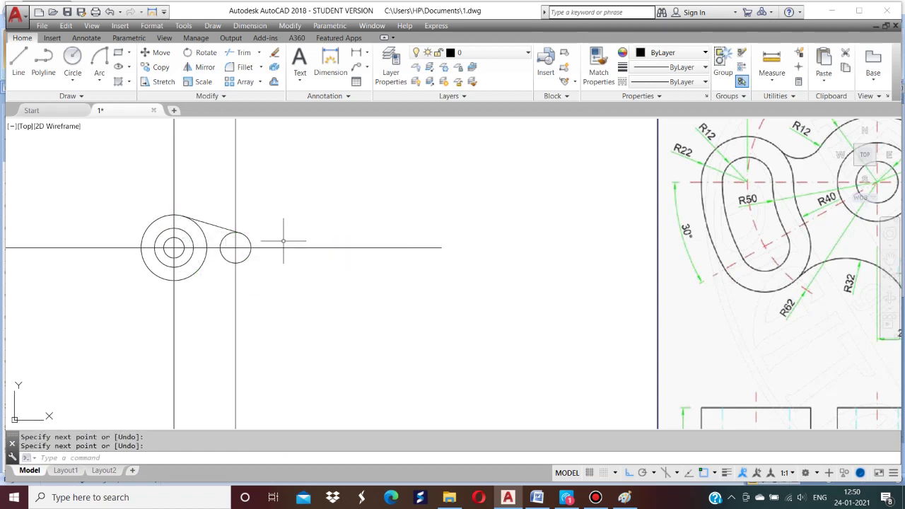
Trim away the radius 32 circle's right side below the tangent line and the radius 15 circle's left half.
{"action": "type", "text": "tr"}
{"action": "key", "text": "Return"}
{"action": "key", "text": "Return"}
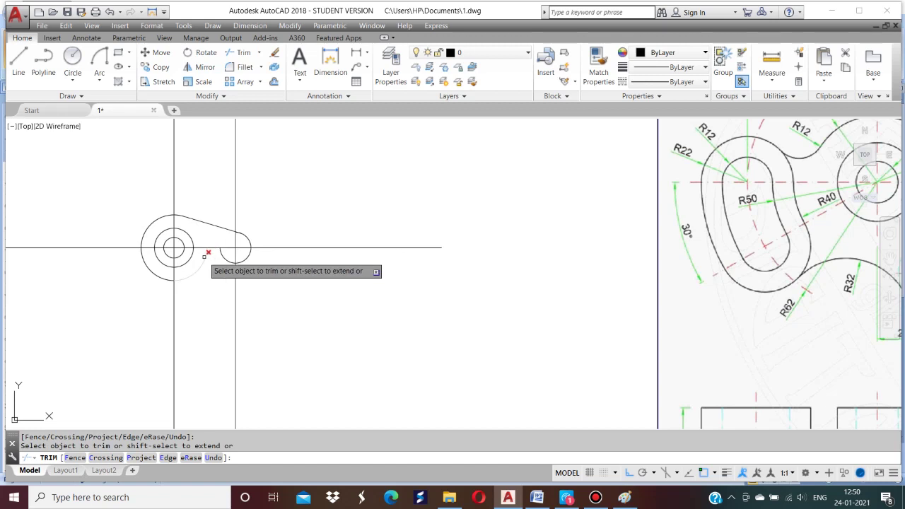
{"action": "key", "text": "Return"}
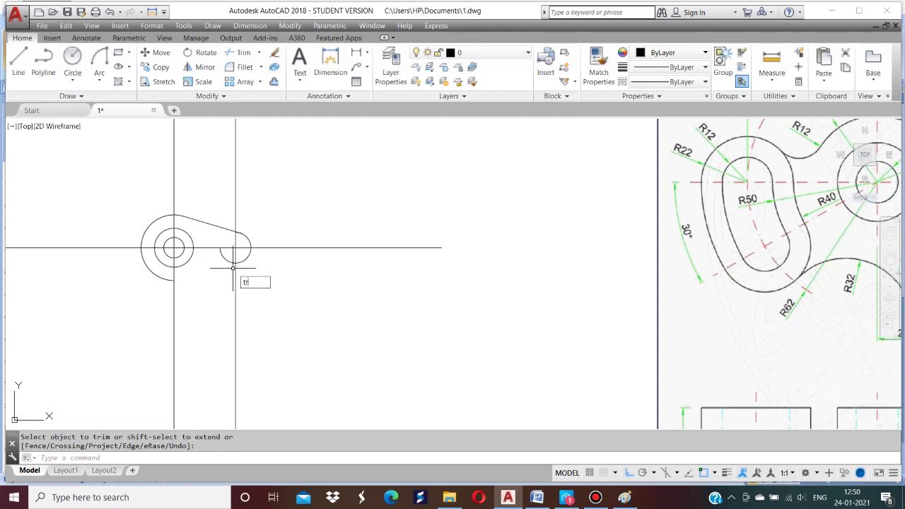
{"action": "type", "text": "tr"}
{"action": "key", "text": "Return"}
{"action": "key", "text": "Return"}
{"action": "left_click", "coordinate": [228, 256]}
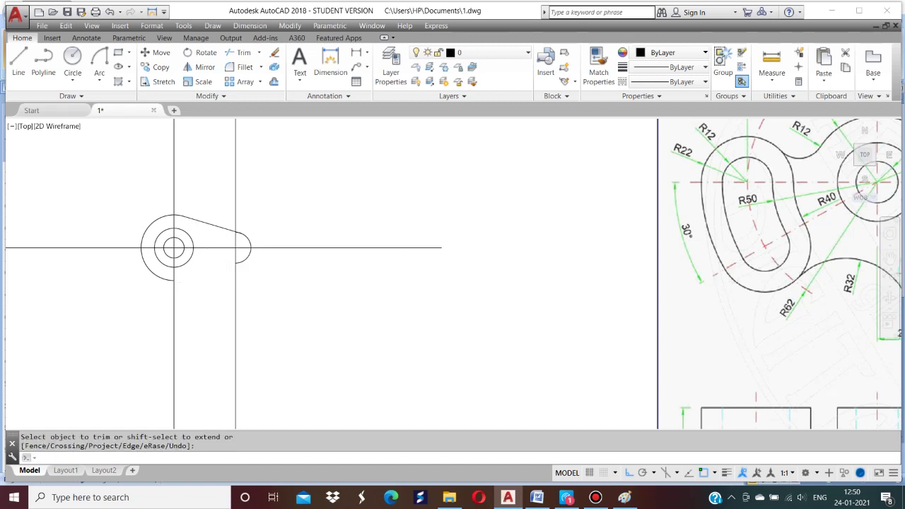
Offset the horizontal centre line 44 units downward.
{"action": "scroll", "coordinate": [228, 256], "scroll_direction": "down", "scroll_amount": 3}
{"action": "scroll", "coordinate": [269, 278], "scroll_direction": "up", "scroll_amount": 1}
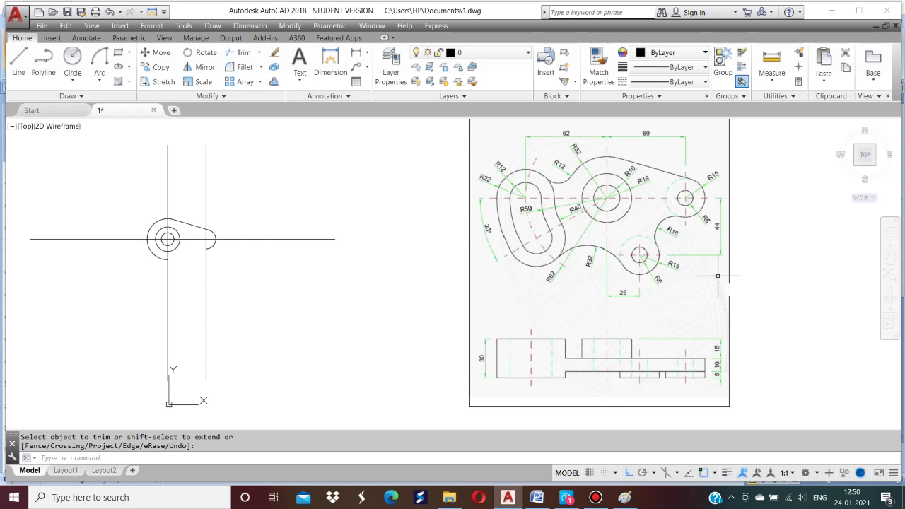
{"action": "type", "text": "o"}
{"action": "key", "text": "Return"}
{"action": "type", "text": "44"}
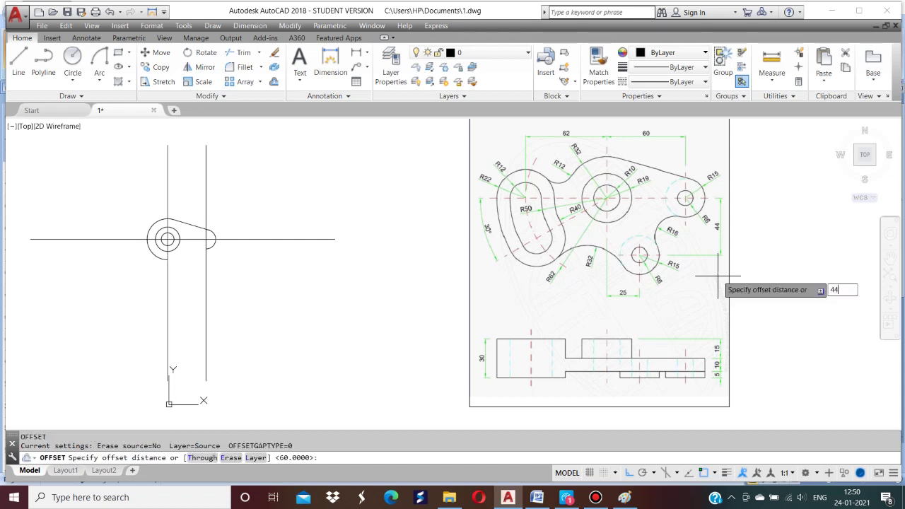
{"action": "key", "text": "Return"}
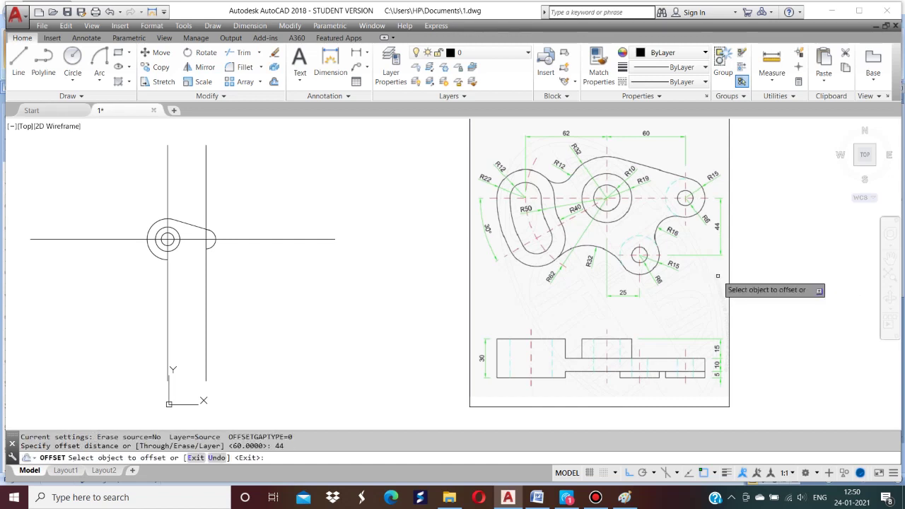
{"action": "left_click", "coordinate": [314, 241]}
{"action": "left_click", "coordinate": [314, 270]}
{"action": "key", "text": "Return"}
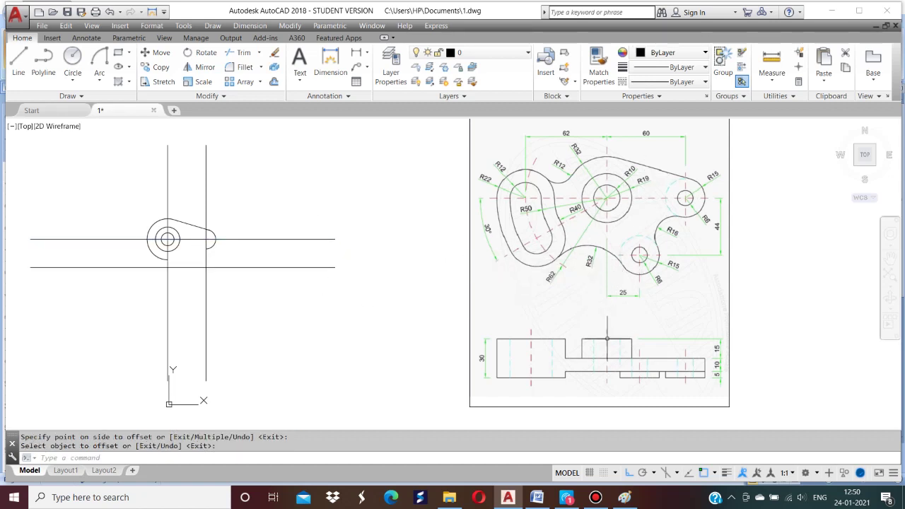
Offset the vertical centre line through the concentric circles 25 units to the right.
{"action": "key", "text": "Return"}
{"action": "type", "text": "2"}
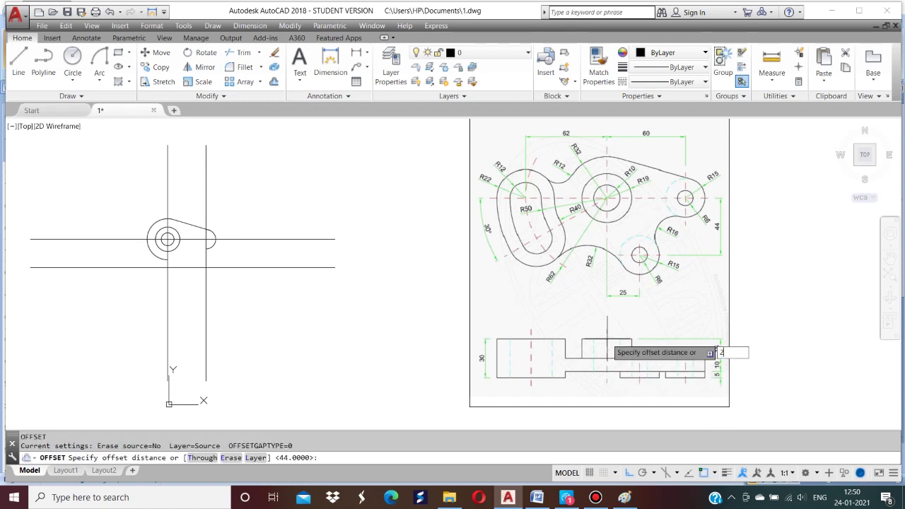
{"action": "type", "text": "5"}
{"action": "key", "text": "Return"}
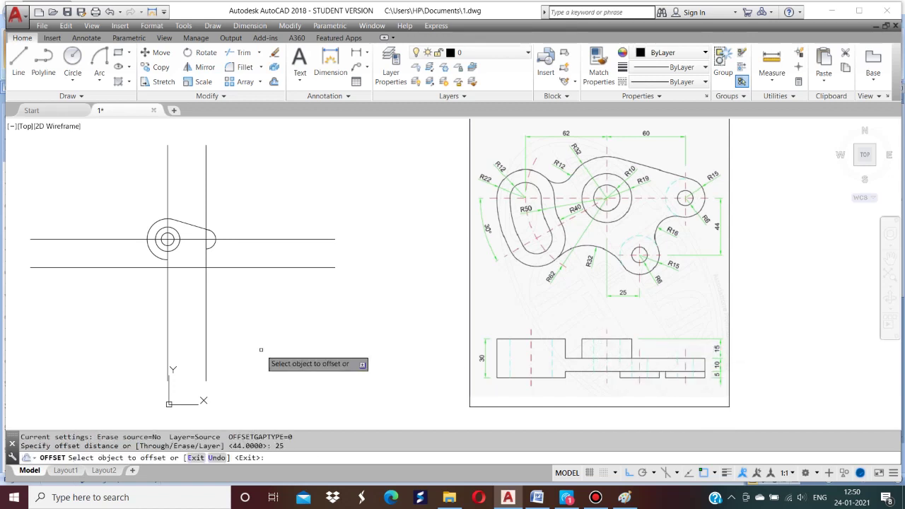
{"action": "left_click", "coordinate": [167, 329]}
{"action": "left_click", "coordinate": [185, 324]}
Draw a circle of radius 15 centred where the 25 unit offset line crosses the lower horizontal line.
{"action": "scroll", "coordinate": [189, 252], "scroll_direction": "up", "scroll_amount": 2}
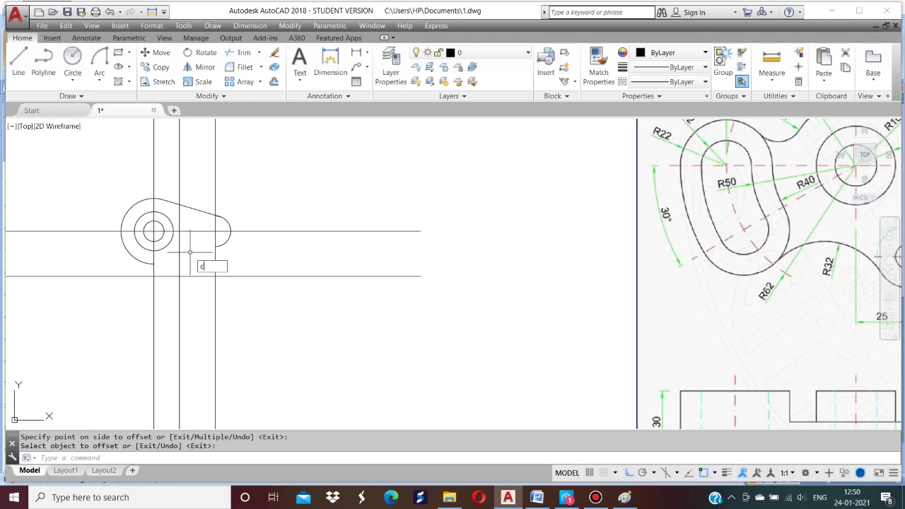
{"action": "key", "text": "Return"}
{"action": "left_click", "coordinate": [179, 276]}
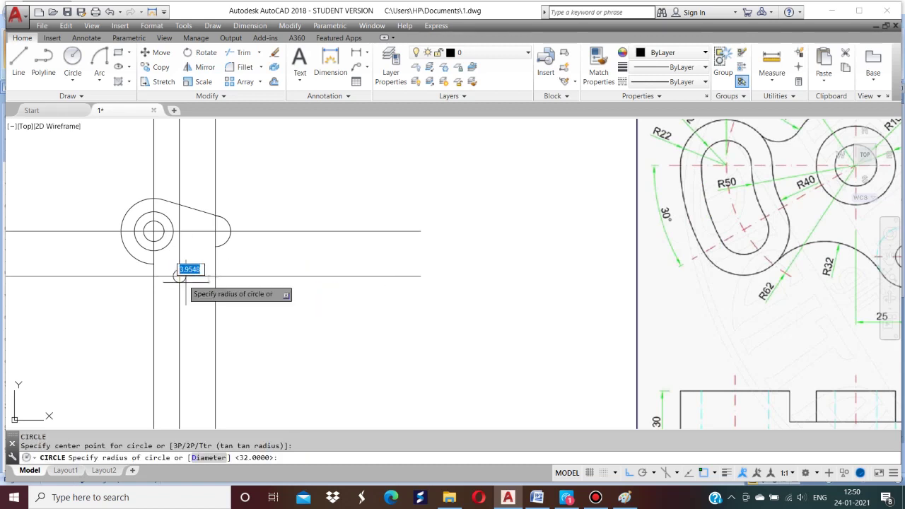
{"action": "scroll", "coordinate": [192, 287], "scroll_direction": "down", "scroll_amount": 2}
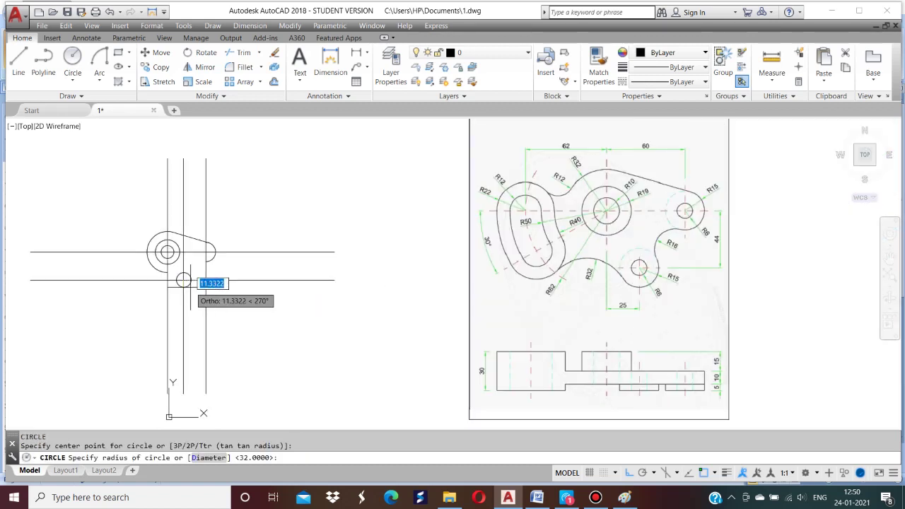
{"action": "type", "text": "1"}
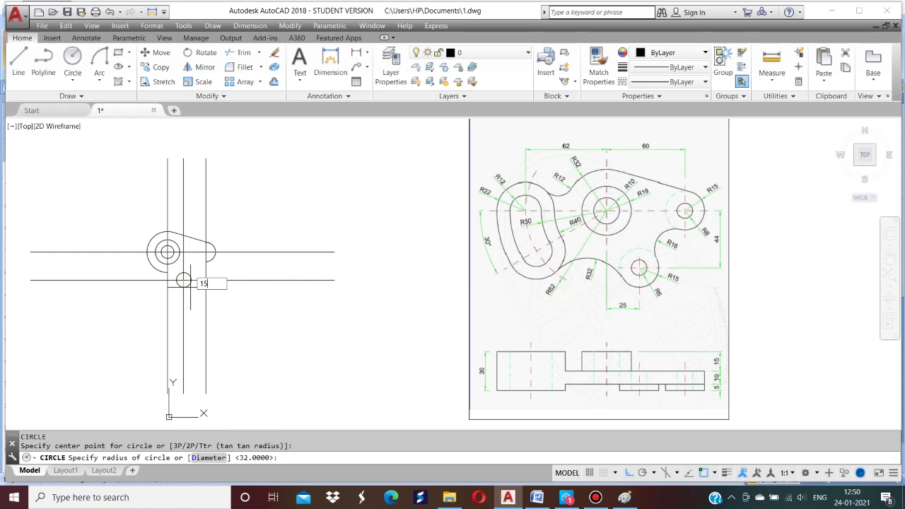
{"action": "type", "text": "5"}
{"action": "key", "text": "Return"}
Fillet the lower radius 15 circle to the right-hand radius 15 arc with a fillet radius of 16.
{"action": "scroll", "coordinate": [190, 278], "scroll_direction": "up", "scroll_amount": 2}
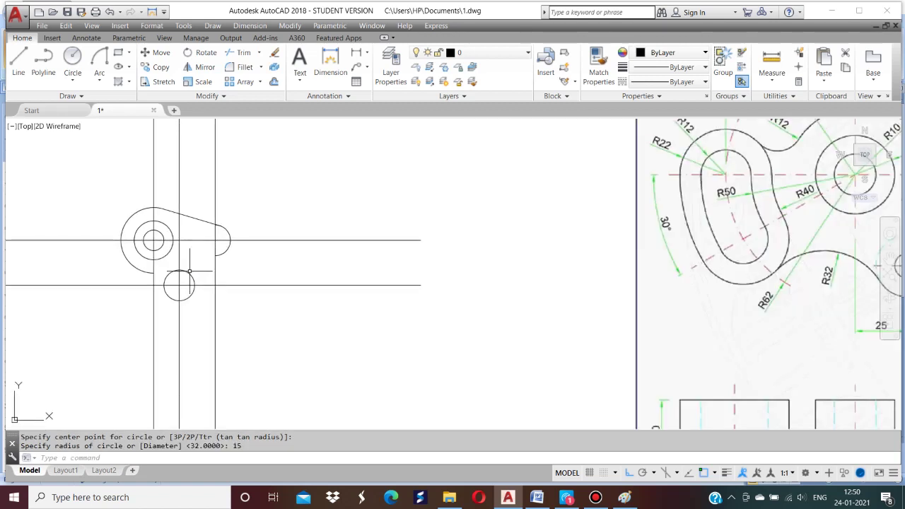
{"action": "scroll", "coordinate": [190, 270], "scroll_direction": "down", "scroll_amount": 2}
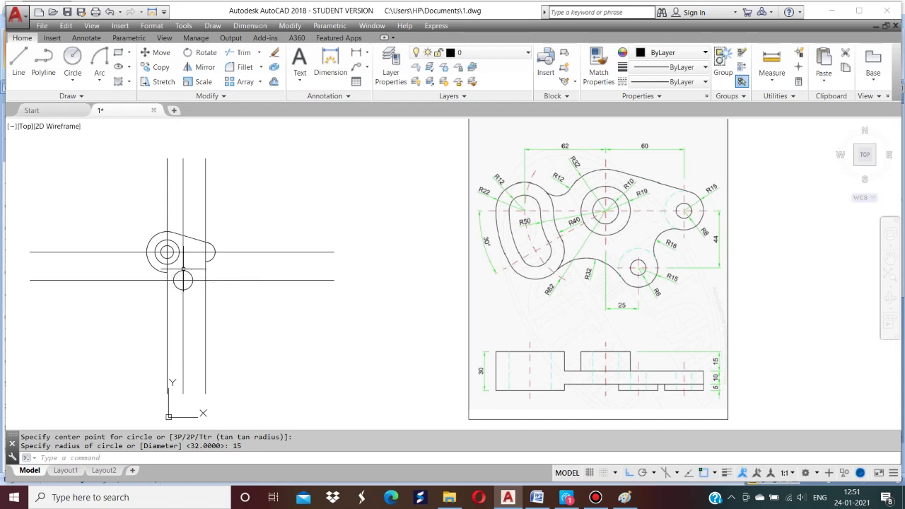
{"action": "scroll", "coordinate": [204, 211], "scroll_direction": "up", "scroll_amount": 2}
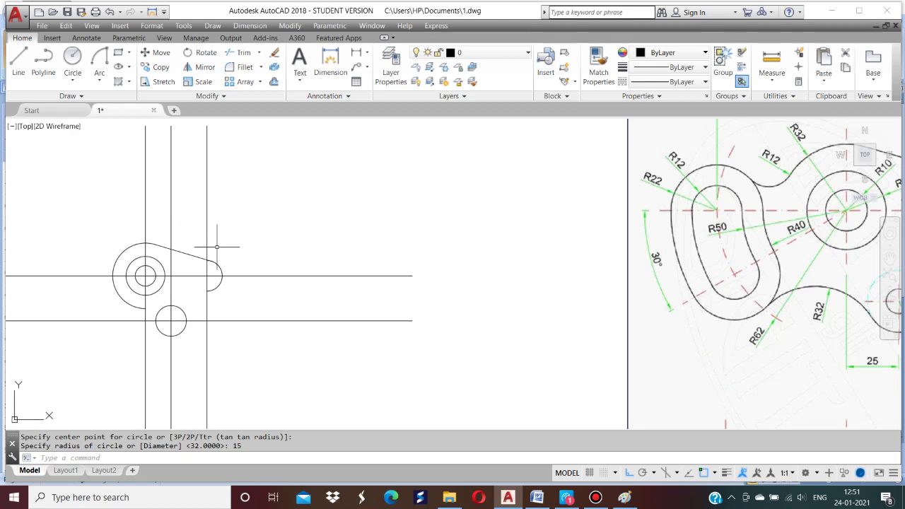
{"action": "scroll", "coordinate": [217, 247], "scroll_direction": "down", "scroll_amount": 2}
{"action": "scroll", "coordinate": [226, 286], "scroll_direction": "up", "scroll_amount": 2}
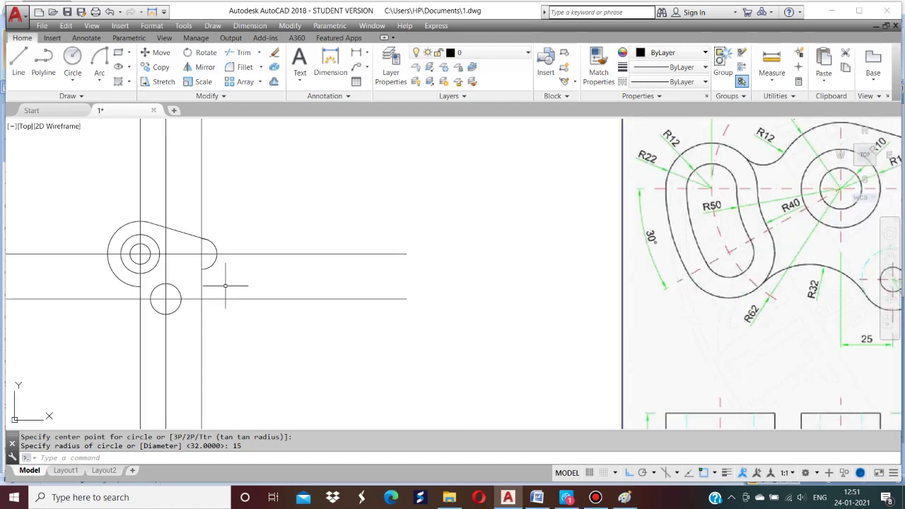
{"action": "scroll", "coordinate": [226, 286], "scroll_direction": "down", "scroll_amount": 2}
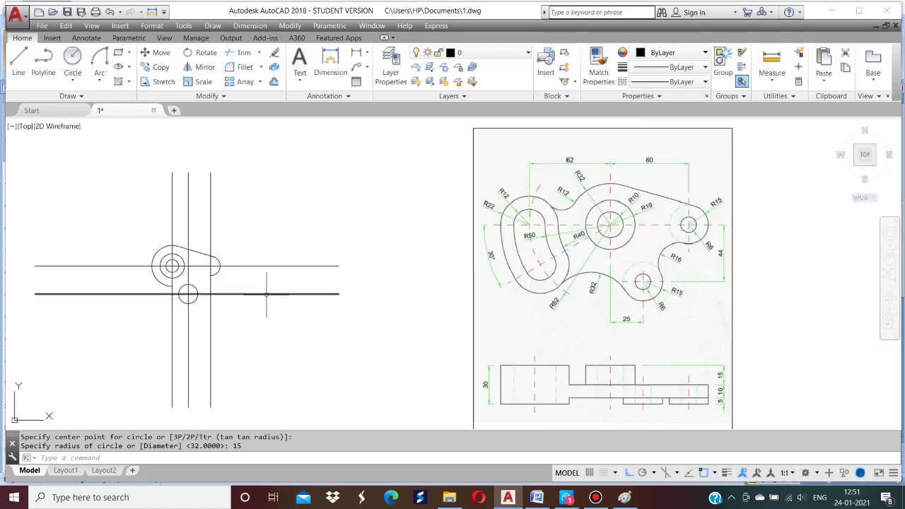
{"action": "scroll", "coordinate": [267, 293], "scroll_direction": "up", "scroll_amount": 2}
{"action": "key", "text": "Return"}
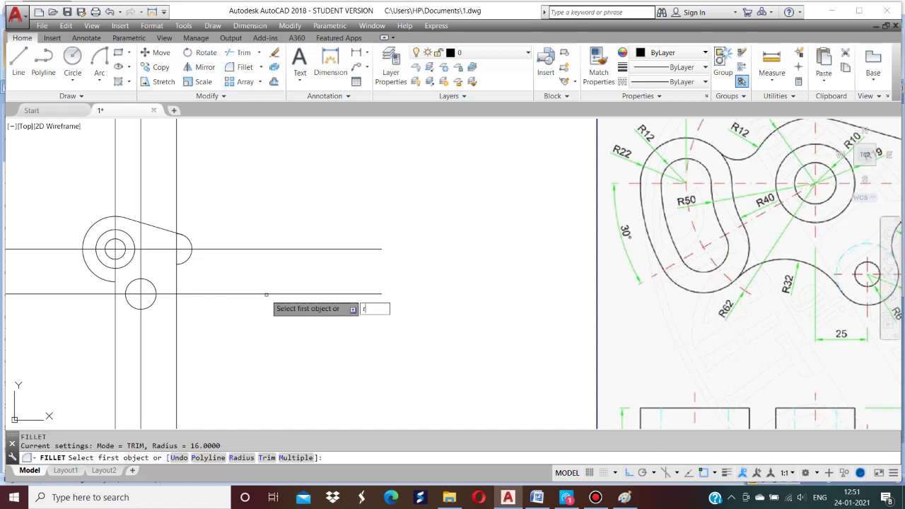
{"action": "type", "text": "r"}
{"action": "key", "text": "Return"}
{"action": "type", "text": "16"}
{"action": "key", "text": "Return"}
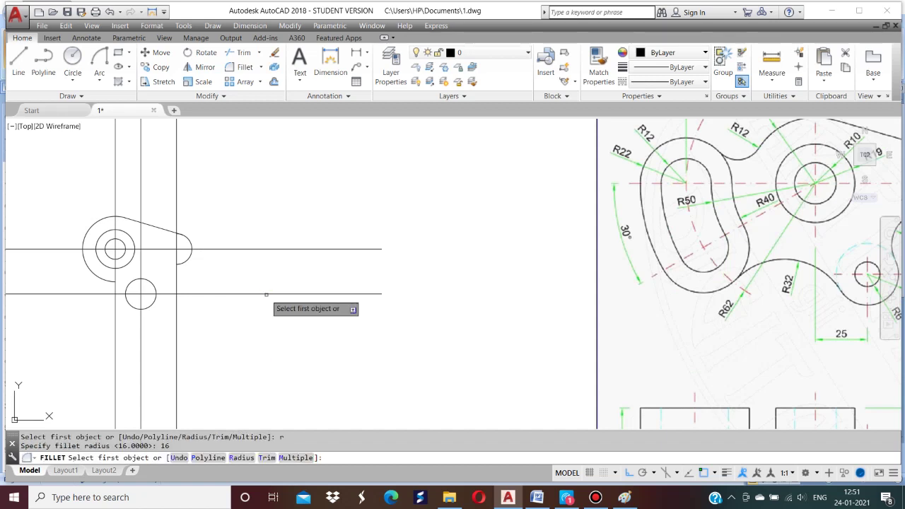
{"action": "key", "text": "Return"}
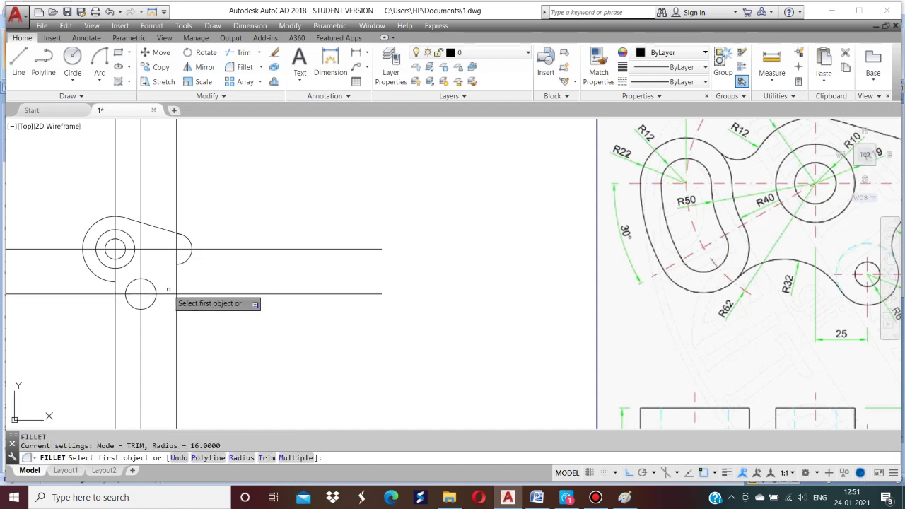
{"action": "left_click", "coordinate": [152, 284]}
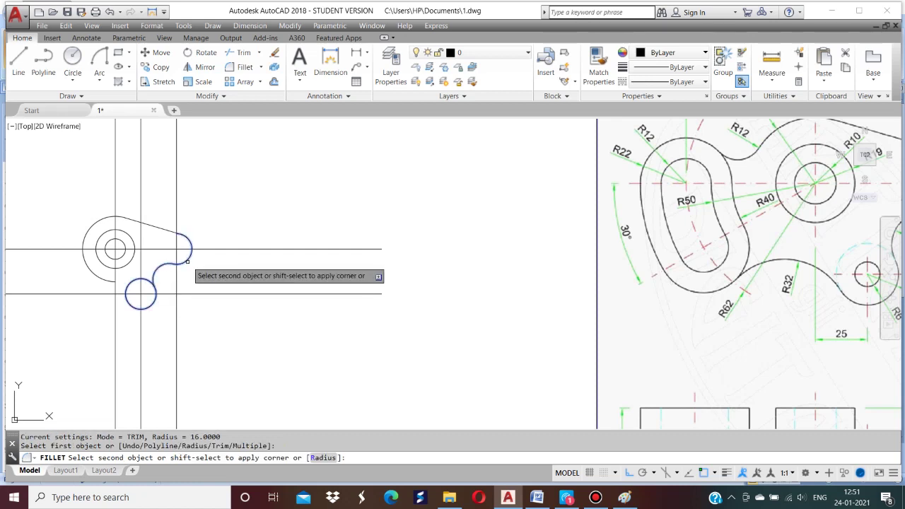
{"action": "left_click", "coordinate": [187, 260]}
{"action": "key", "text": "Return"}
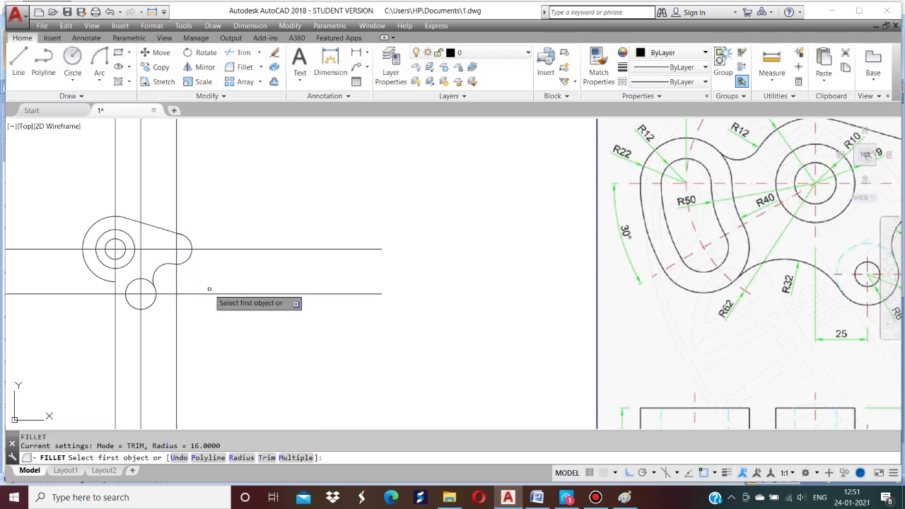
{"action": "key", "text": "Escape"}
Offset the vertical centre line through the concentric circles 62 units to the left.
{"action": "scroll", "coordinate": [233, 313], "scroll_direction": "down", "scroll_amount": 2}
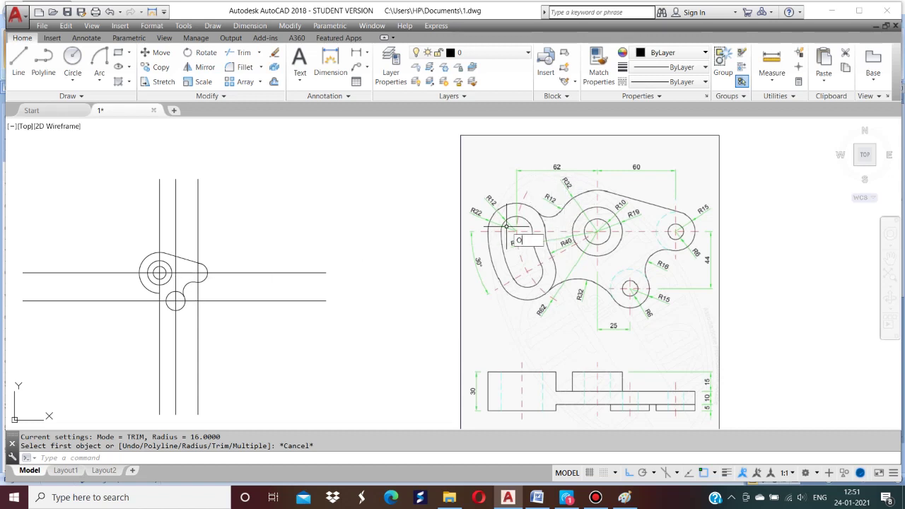
{"action": "key", "text": "Return"}
{"action": "type", "text": "6"}
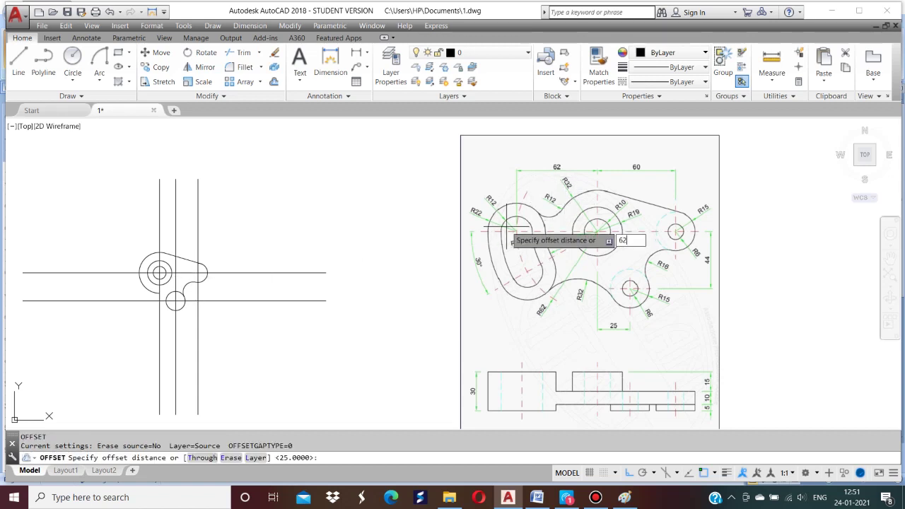
{"action": "type", "text": "2"}
{"action": "key", "text": "Return"}
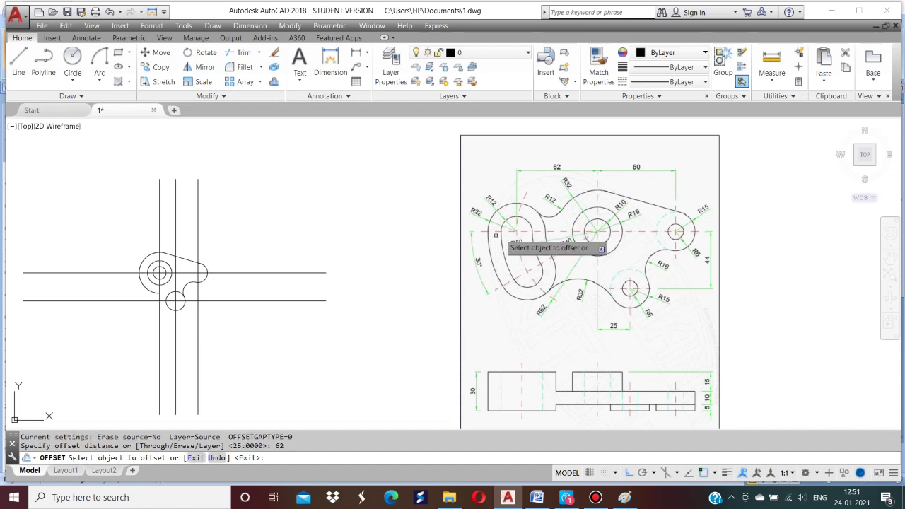
{"action": "left_click", "coordinate": [159, 239]}
{"action": "left_click", "coordinate": [132, 237]}
{"action": "key", "text": "Return"}
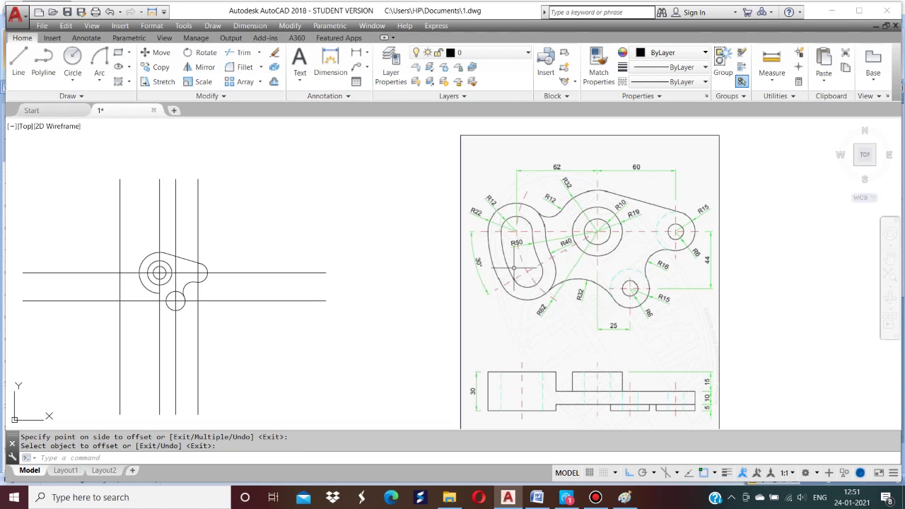
Draw a line 100 units long at 210° from the centre of the concentric circles.
{"action": "type", "text": "l"}
{"action": "key", "text": "Return"}
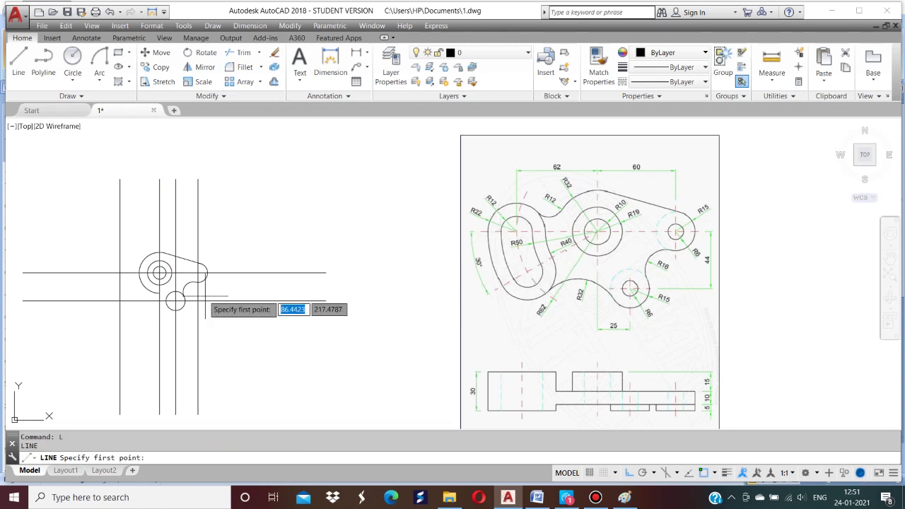
{"action": "left_click", "coordinate": [159, 273]}
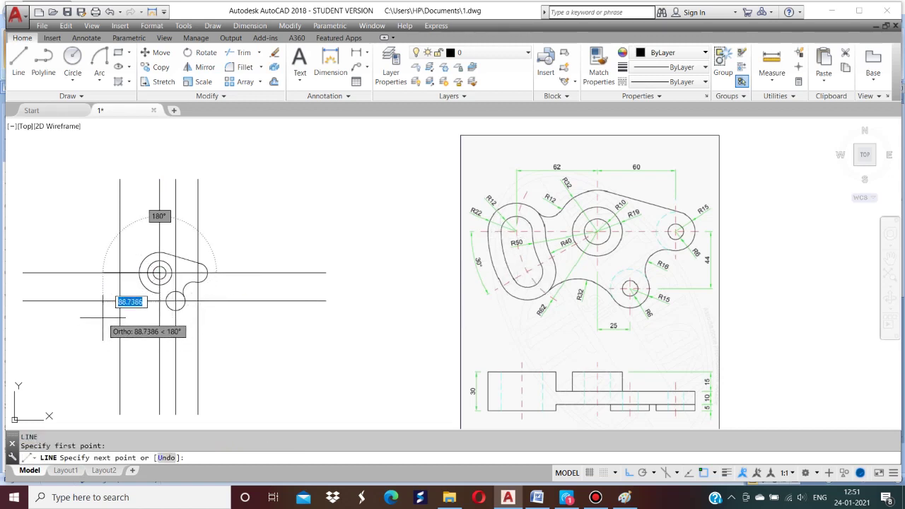
{"action": "key", "text": "F8"}
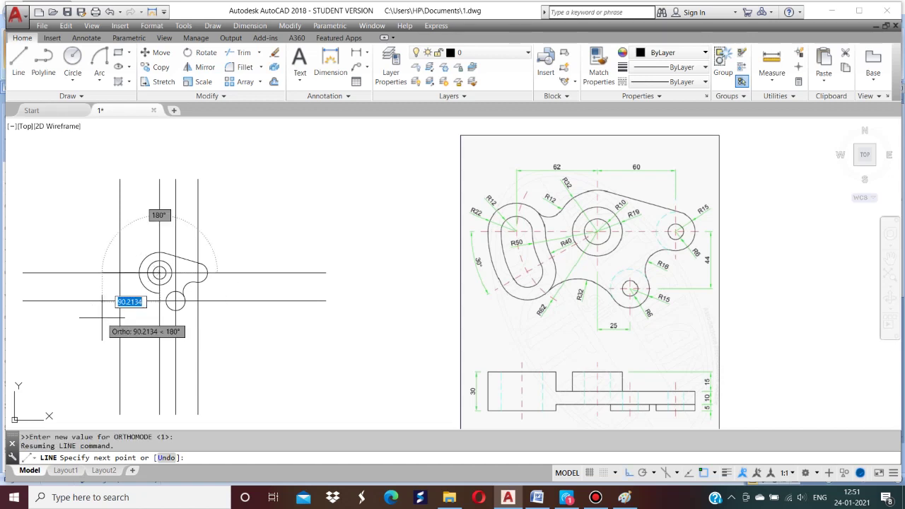
{"action": "type", "text": "100"}
{"action": "key", "text": "Tab"}
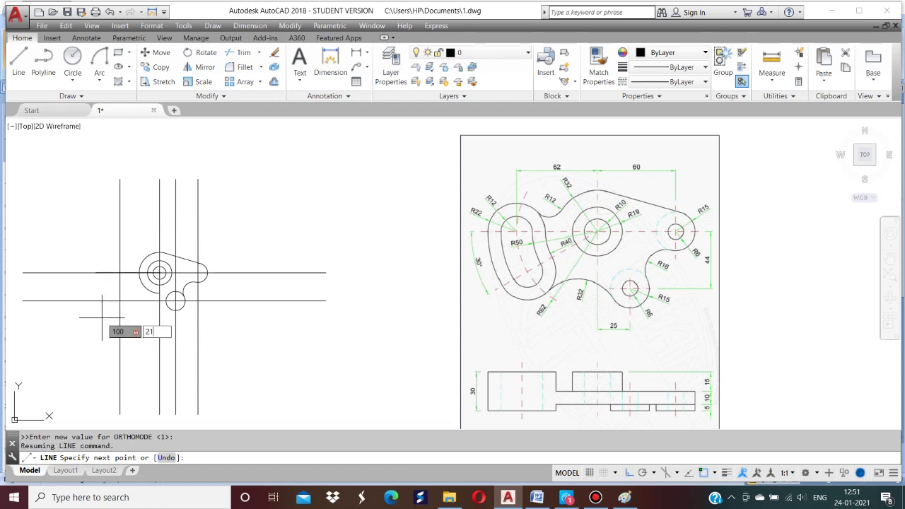
{"action": "type", "text": "210"}
{"action": "key", "text": "Return"}
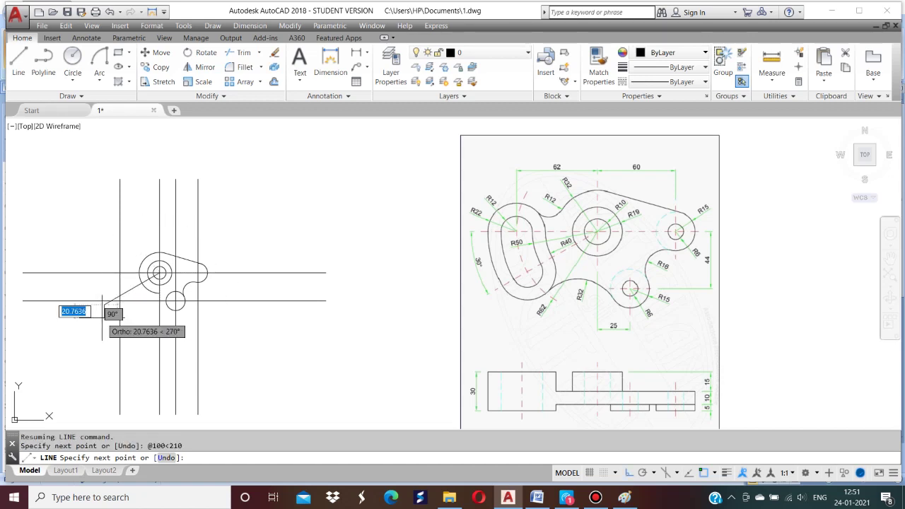
{"action": "key", "text": "Return"}
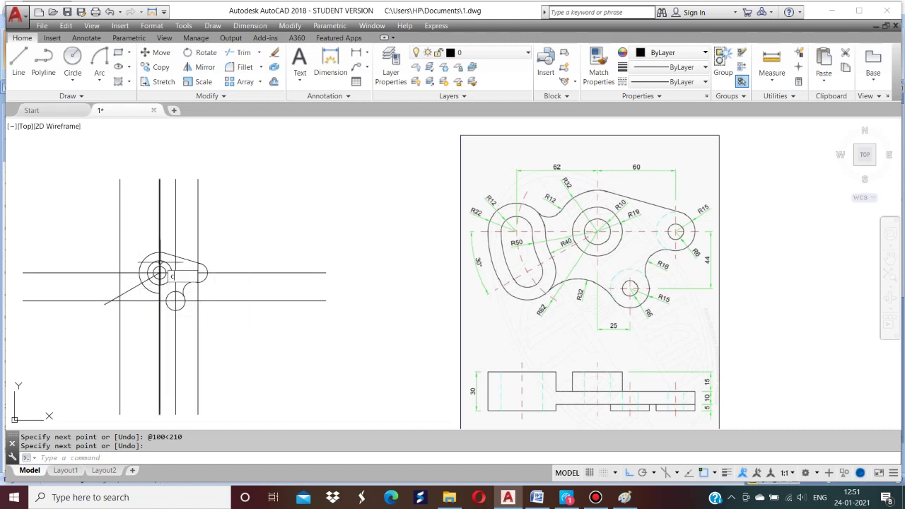
Draw a circle of radius 12 where the leftmost vertical line crosses the upper horizontal centre line.
{"action": "key", "text": "Return"}
{"action": "type", "text": "C"}
{"action": "key", "text": "Return"}
{"action": "left_click", "coordinate": [120, 272]}
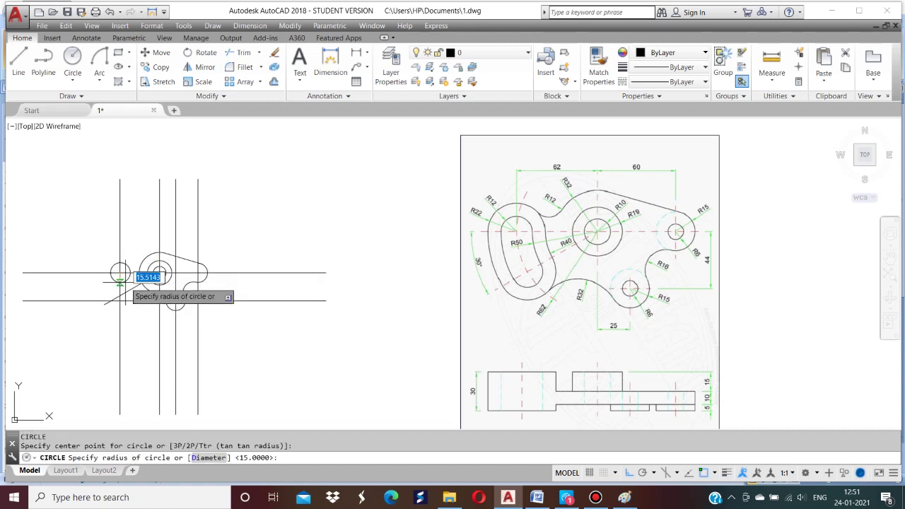
{"action": "type", "text": "12"}
{"action": "key", "text": "Return"}
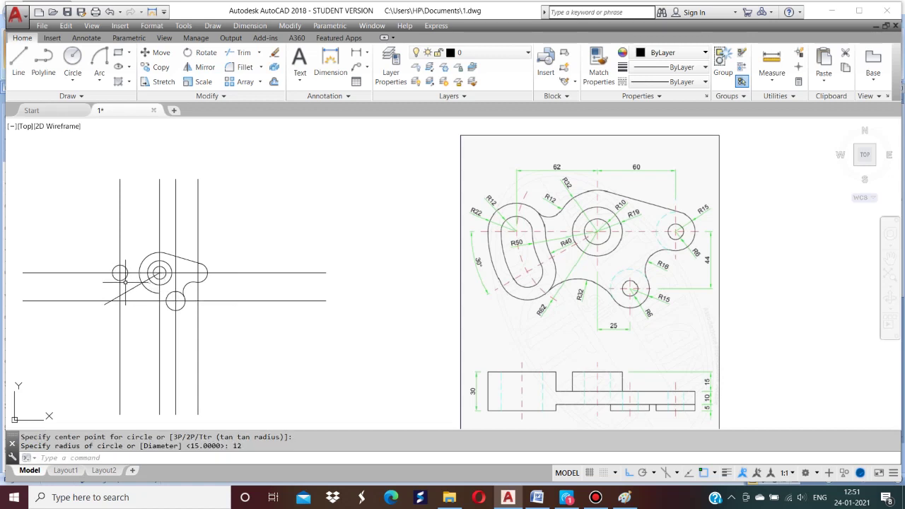
Draw a construction circle of radius 62 centred on the concentric circles.
{"action": "scroll", "coordinate": [127, 272], "scroll_direction": "up", "scroll_amount": 1}
{"action": "scroll", "coordinate": [431, 262], "scroll_direction": "down", "scroll_amount": 1}
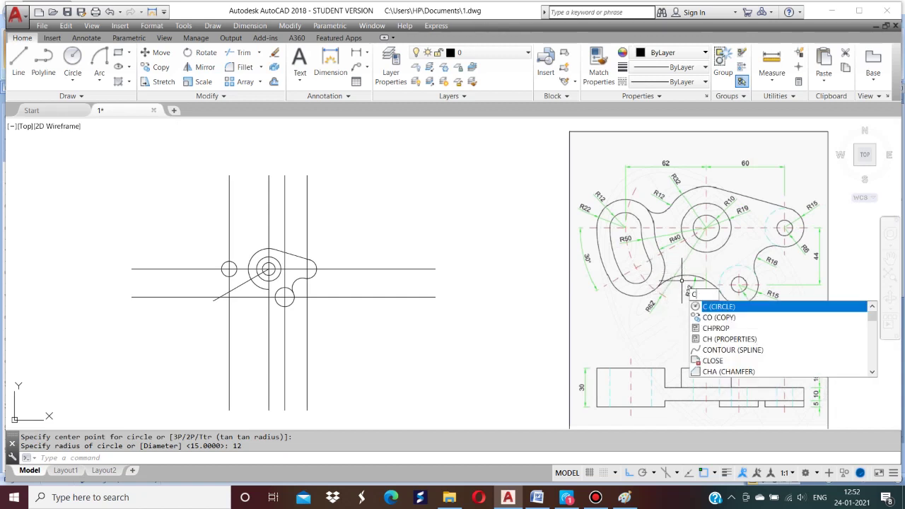
{"action": "key", "text": "Return"}
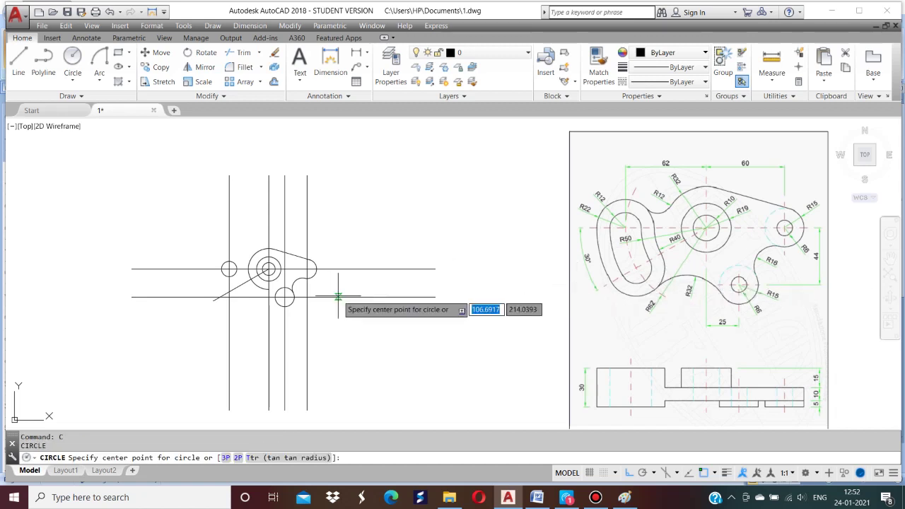
{"action": "left_click", "coordinate": [268, 268]}
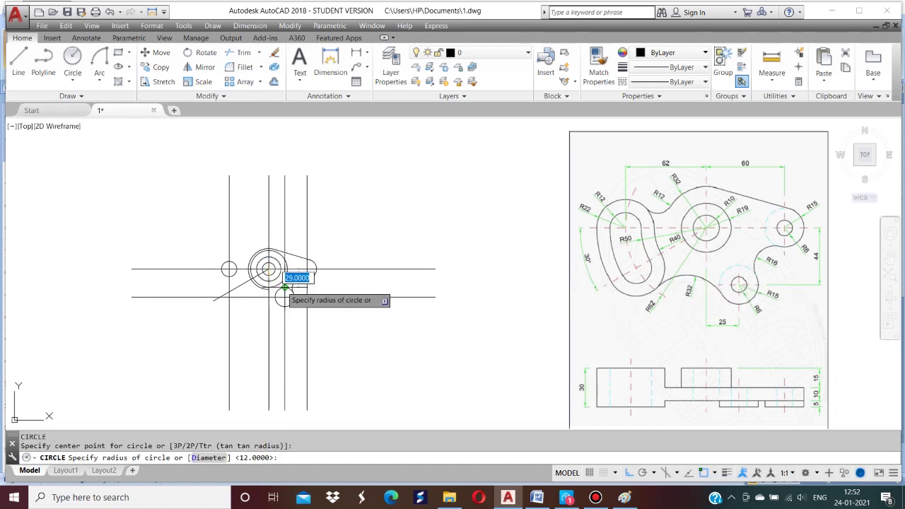
{"action": "type", "text": "62"}
{"action": "key", "text": "Return"}
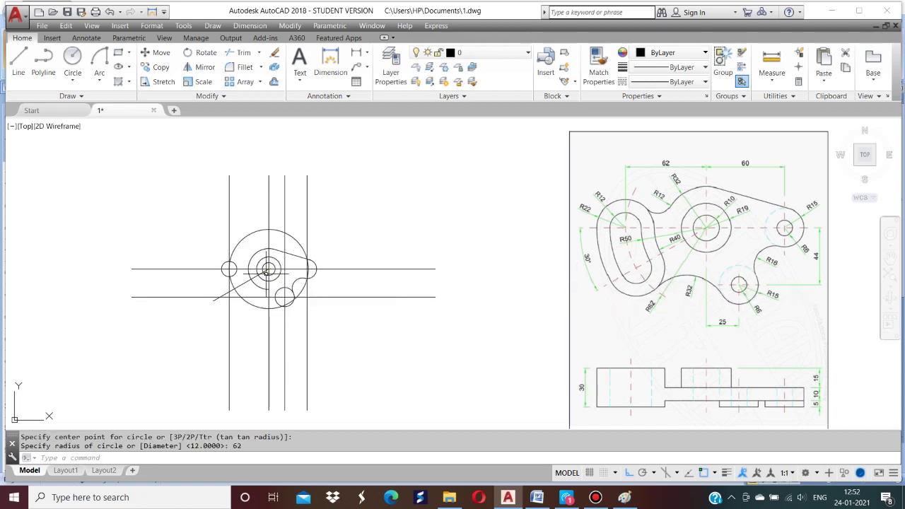
Draw a circle of radius 50 concentric with the radius 62 circle.
{"action": "scroll", "coordinate": [257, 270], "scroll_direction": "up", "scroll_amount": 2}
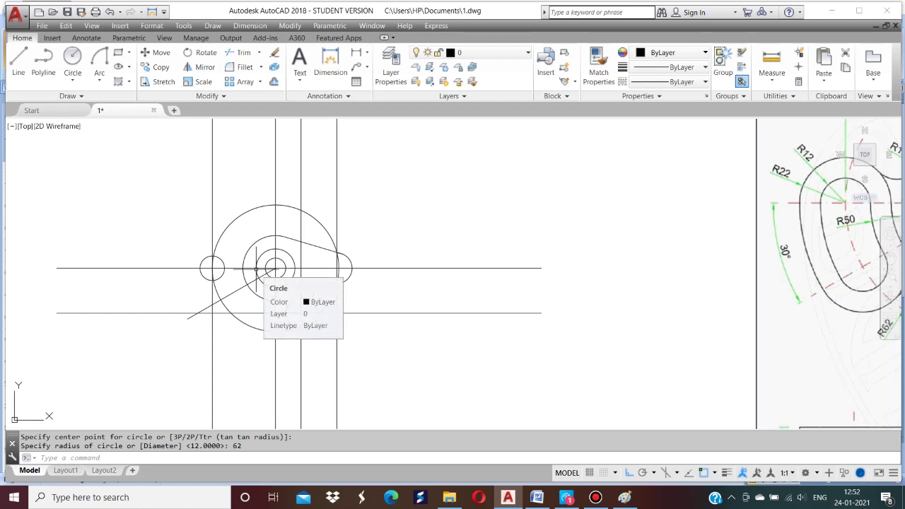
{"action": "key", "text": "Return"}
{"action": "left_click", "coordinate": [275, 268]}
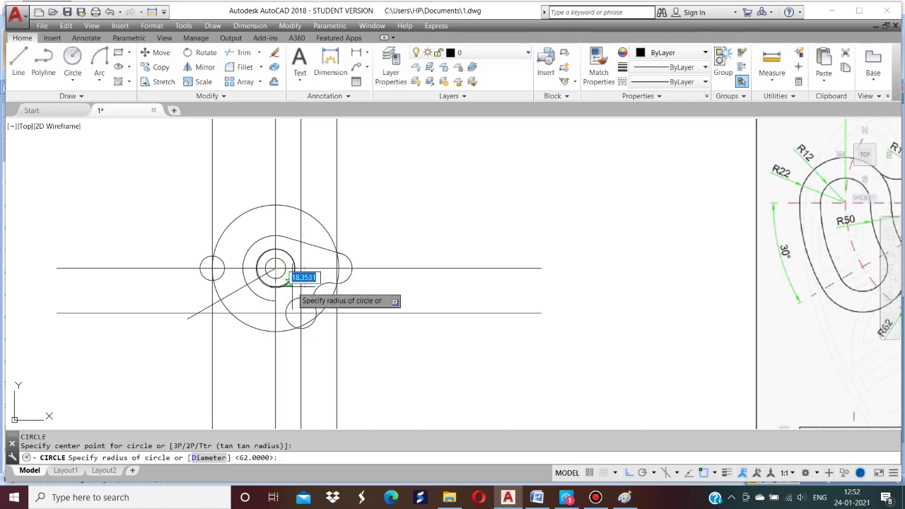
{"action": "type", "text": "50"}
{"action": "key", "text": "Return"}
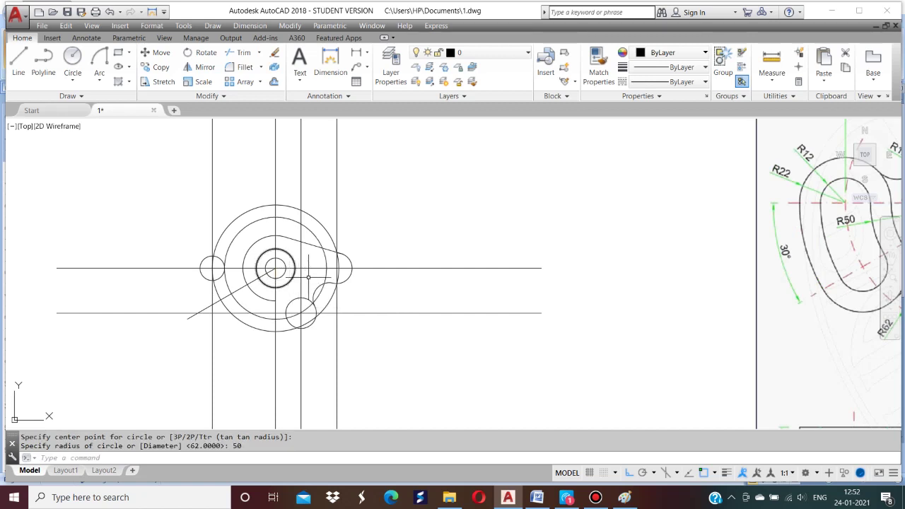
Offset the radius 62 construction circle outward by 12.
{"action": "scroll", "coordinate": [401, 253], "scroll_direction": "down", "scroll_amount": 1}
{"action": "scroll", "coordinate": [263, 300], "scroll_direction": "up", "scroll_amount": 3}
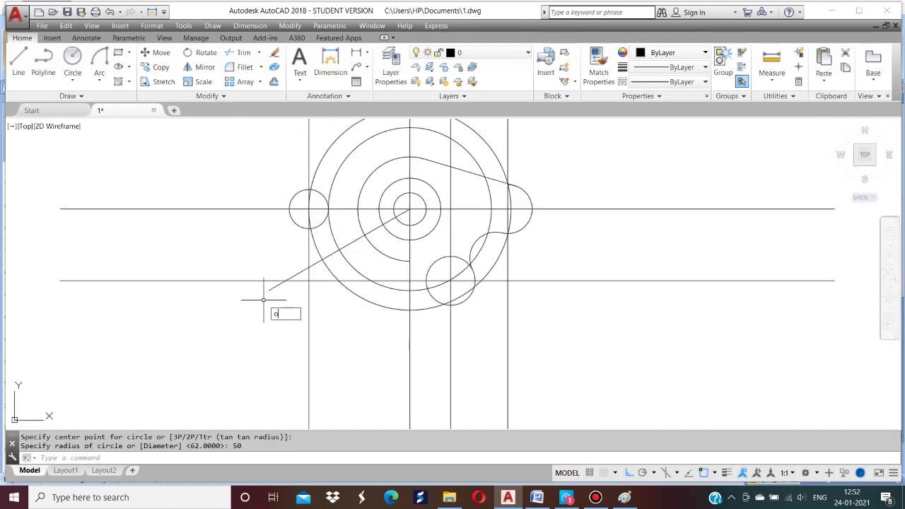
{"action": "key", "text": "Return"}
{"action": "type", "text": "12"}
{"action": "key", "text": "Return"}
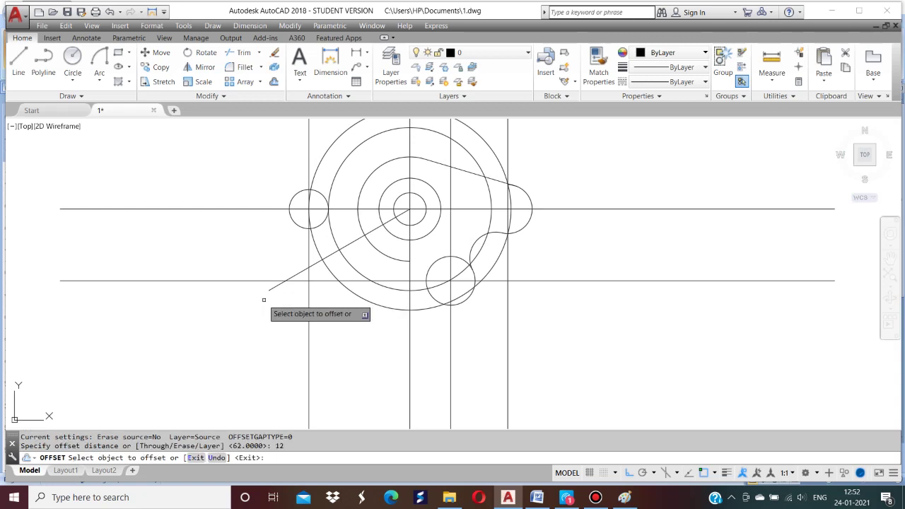
{"action": "left_click", "coordinate": [317, 254]}
{"action": "left_click", "coordinate": [300, 255]}
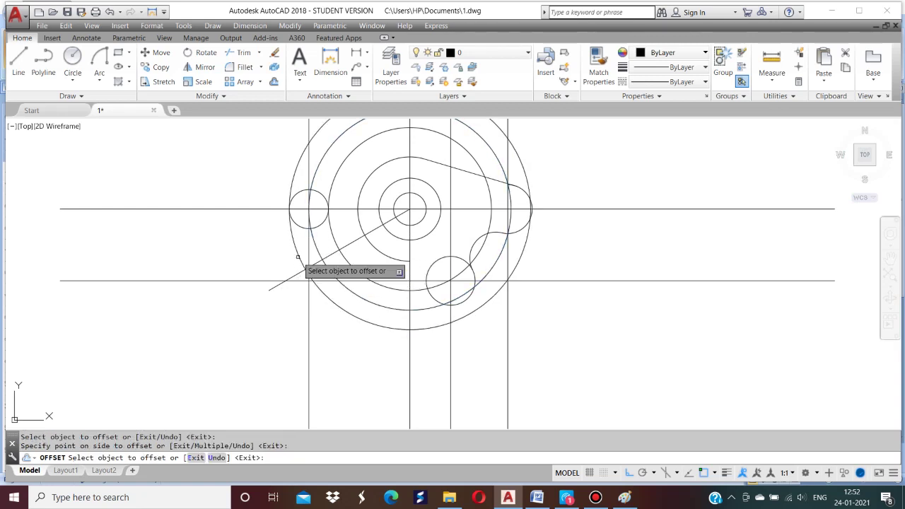
{"action": "key", "text": "Return"}
Trim away the upper-left arcs of the radius 50, radius 62 and outer offset circles above the slot's upper end circle.
{"action": "scroll", "coordinate": [301, 257], "scroll_direction": "down", "scroll_amount": 2}
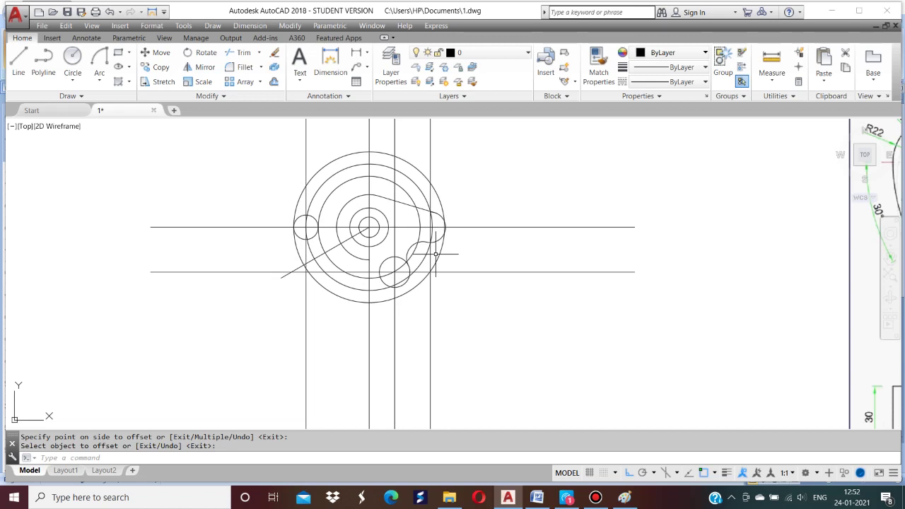
{"action": "key", "text": "Return"}
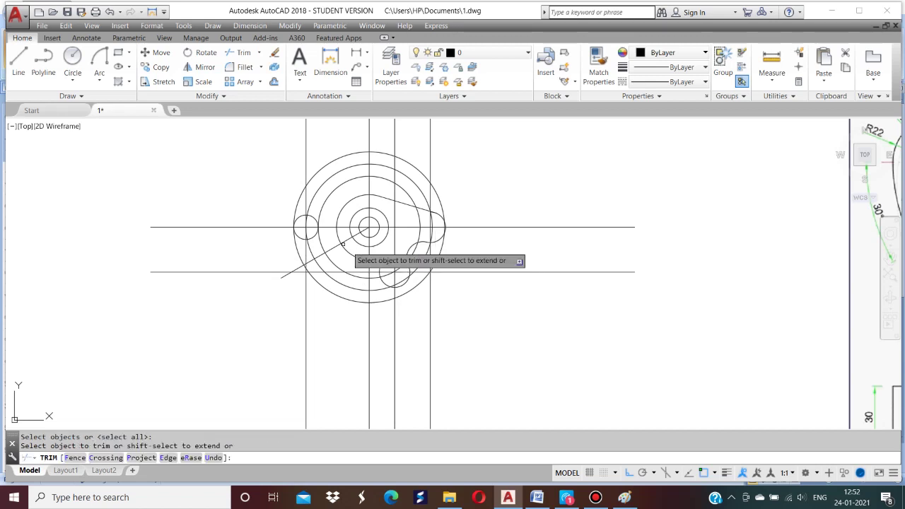
{"action": "left_click", "coordinate": [324, 207]}
{"action": "left_click", "coordinate": [311, 205]}
{"action": "left_click", "coordinate": [305, 201]}
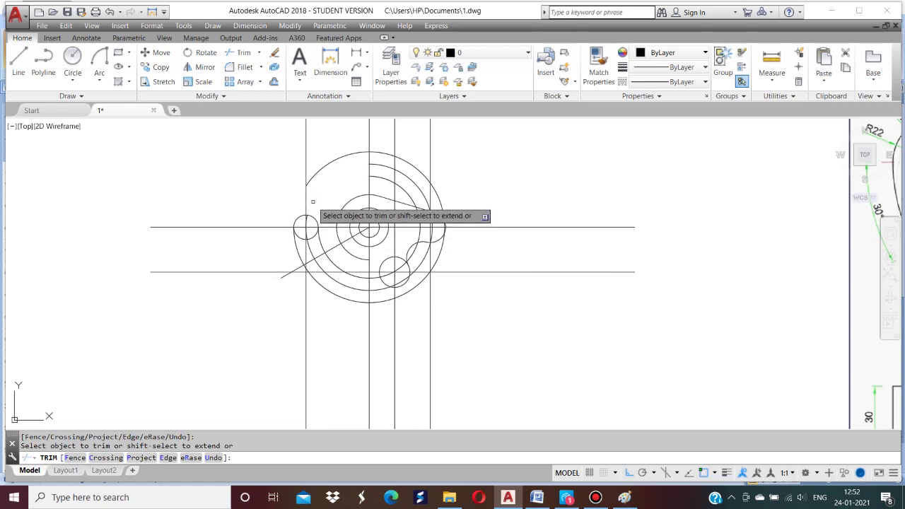
{"action": "key", "text": "Escape"}
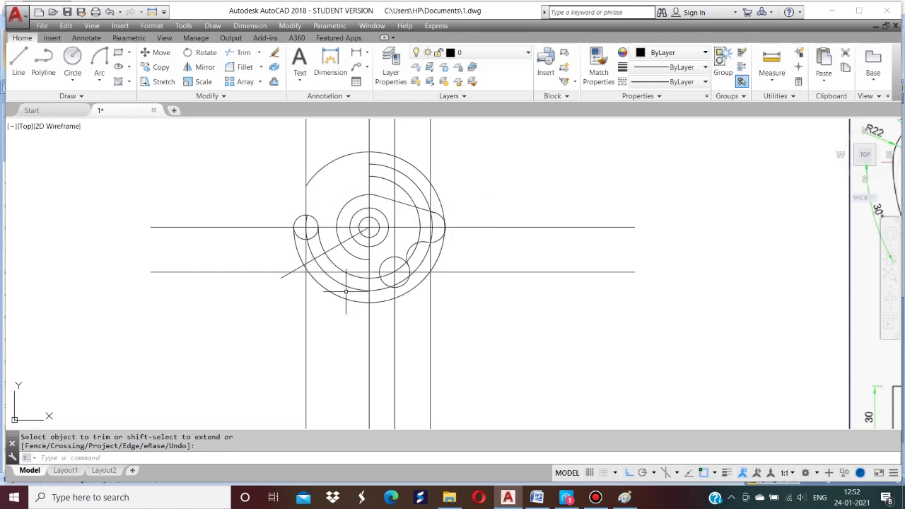
Draw a circle of radius 12 where the 210° line crosses the radius 62 construction circle.
{"action": "type", "text": "c"}
{"action": "key", "text": "Return"}
{"action": "scroll", "coordinate": [350, 297], "scroll_direction": "up", "scroll_amount": 4}
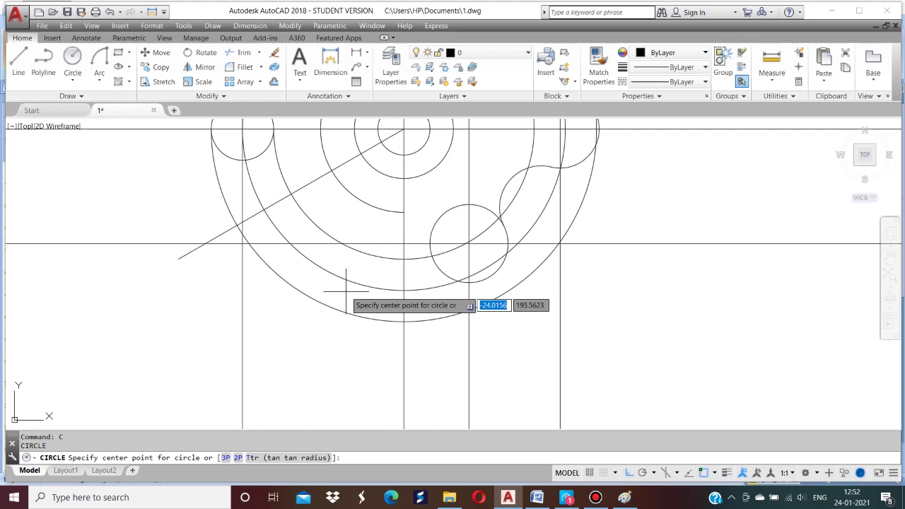
{"action": "left_click", "coordinate": [263, 209]}
{"action": "type", "text": "12"}
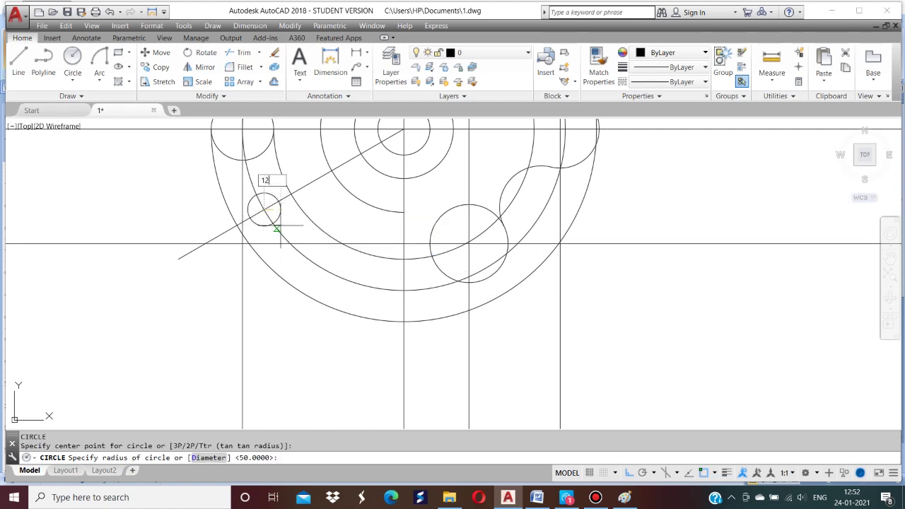
{"action": "key", "text": "Return"}
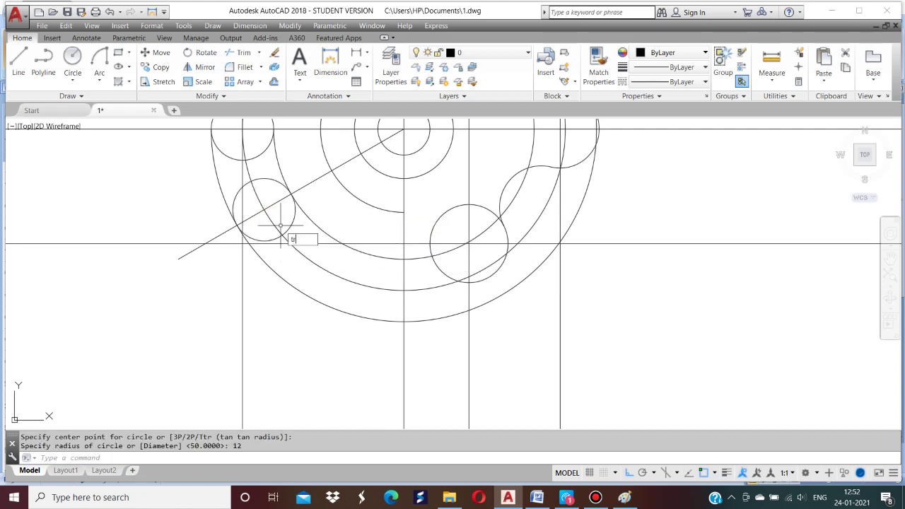
Trim the slot's inner and outer arcs beyond the lower end circle, and the part of that circle inside the slot.
{"action": "key", "text": "Return"}
{"action": "key", "text": "Return"}
{"action": "left_click", "coordinate": [274, 267]}
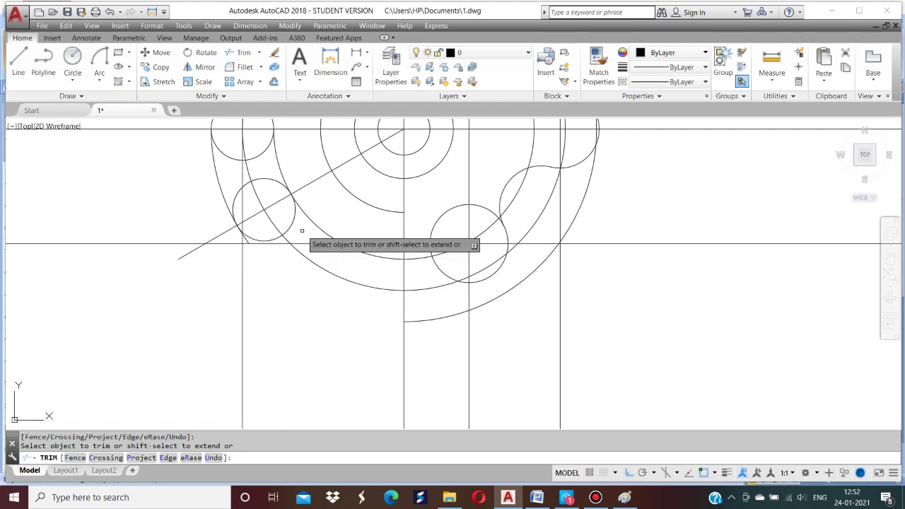
{"action": "scroll", "coordinate": [247, 243], "scroll_direction": "up", "scroll_amount": 2}
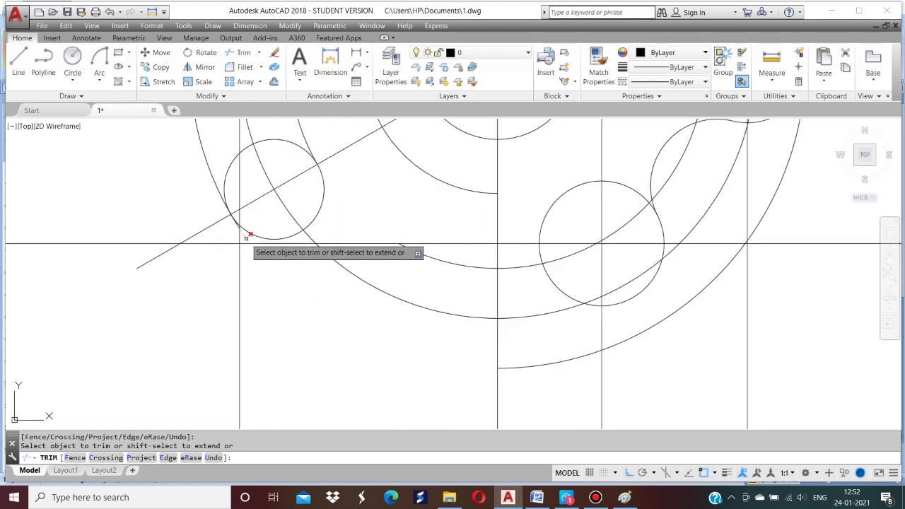
{"action": "left_click", "coordinate": [226, 190]}
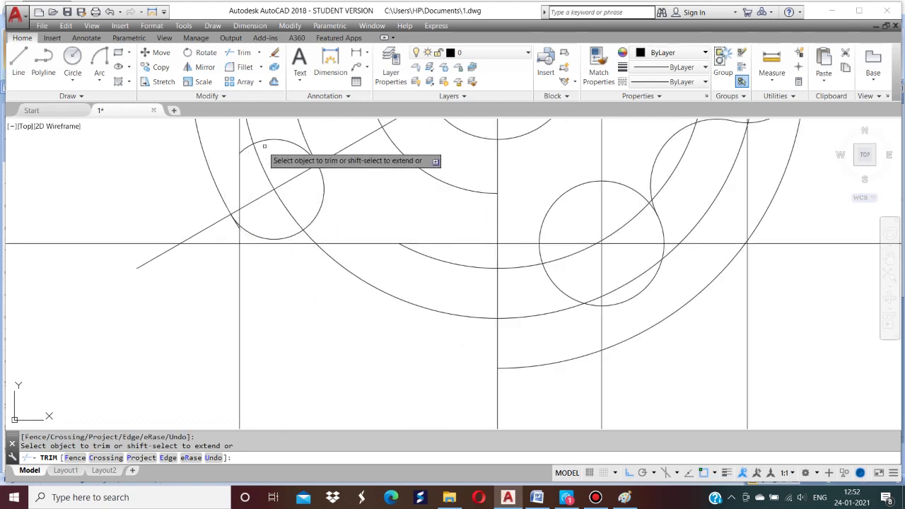
{"action": "scroll", "coordinate": [239, 226], "scroll_direction": "up", "scroll_amount": 3}
{"action": "left_click", "coordinate": [236, 228]}
{"action": "scroll", "coordinate": [238, 230], "scroll_direction": "down", "scroll_amount": 4}
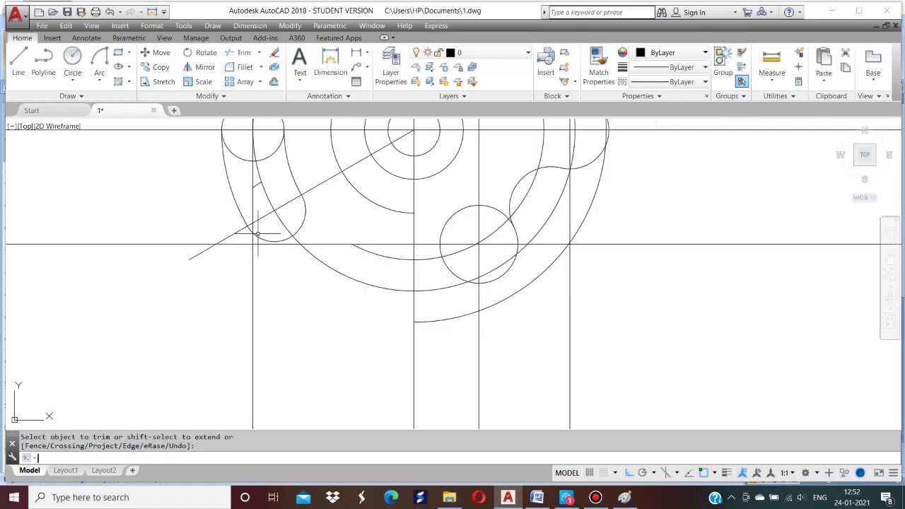
Erase the radius 62 construction arc and trim the lower half of the slot's upper end circle.
{"action": "key", "text": "Return"}
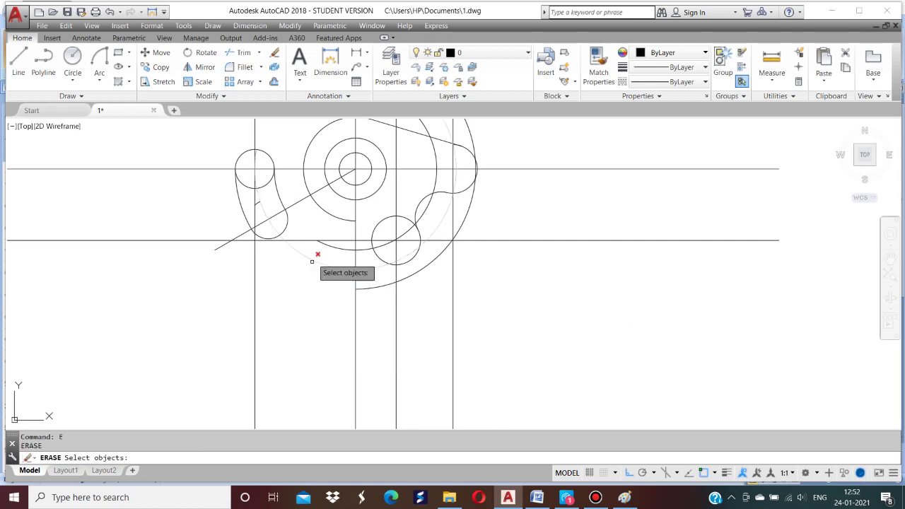
{"action": "left_click", "coordinate": [285, 230]}
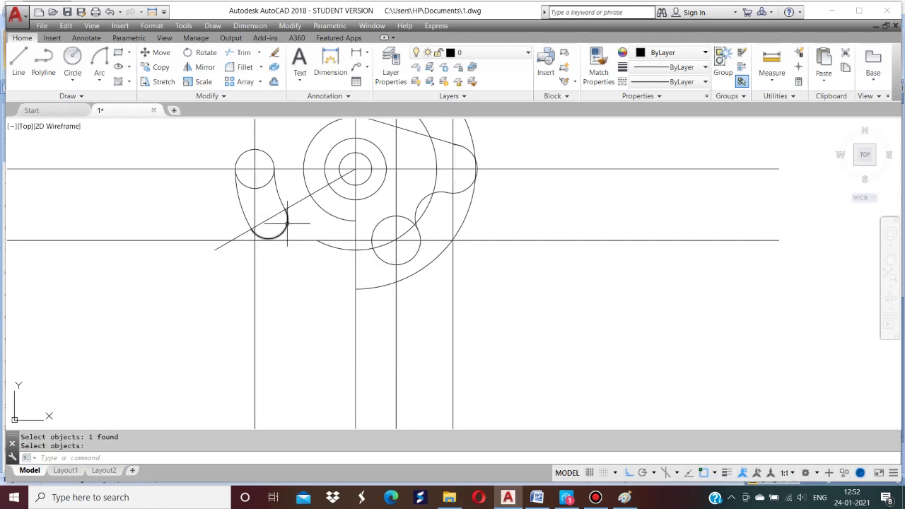
{"action": "type", "text": "tr"}
{"action": "key", "text": "Return"}
{"action": "key", "text": "Return"}
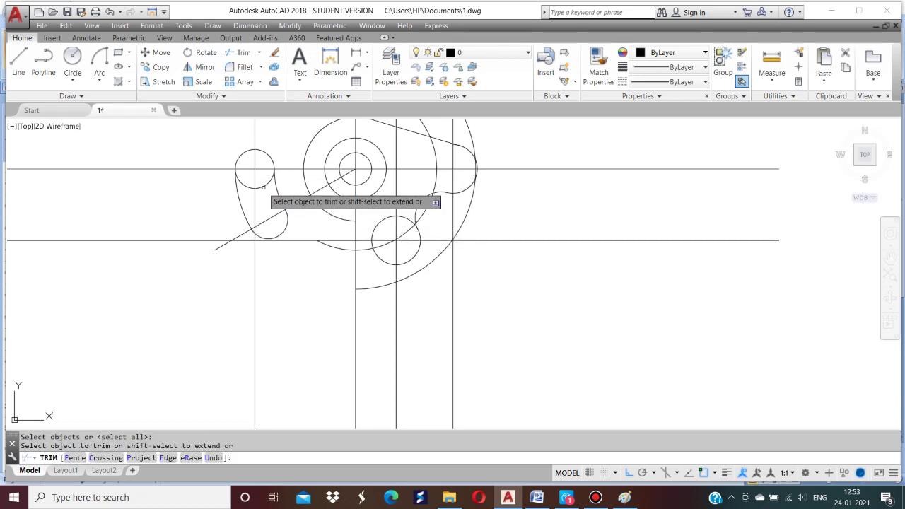
{"action": "left_click", "coordinate": [263, 185]}
{"action": "key", "text": "Return"}
Offset the end arcs and both side arcs of the curved slot outward by 10 to form its outer outline.
{"action": "scroll", "coordinate": [247, 185], "scroll_direction": "down", "scroll_amount": 2}
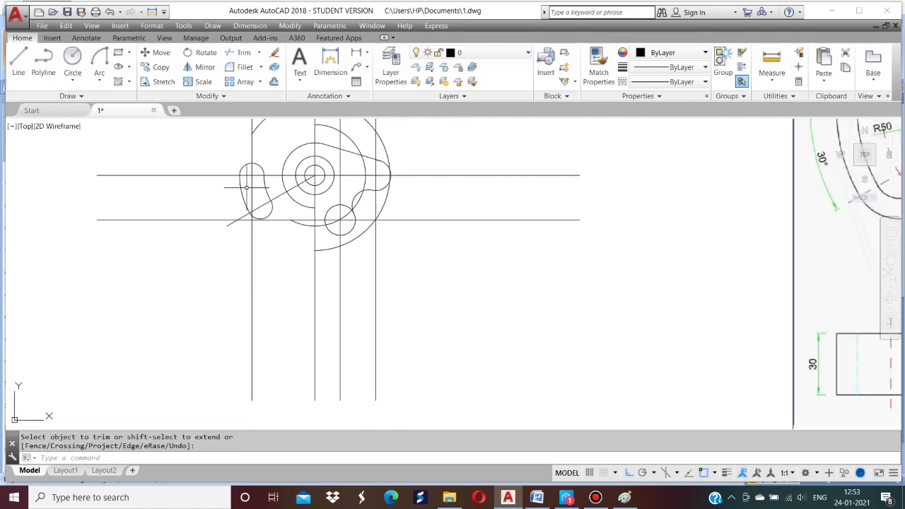
{"action": "type", "text": "z"}
{"action": "key", "text": "Return"}
{"action": "type", "text": "a"}
{"action": "key", "text": "Return"}
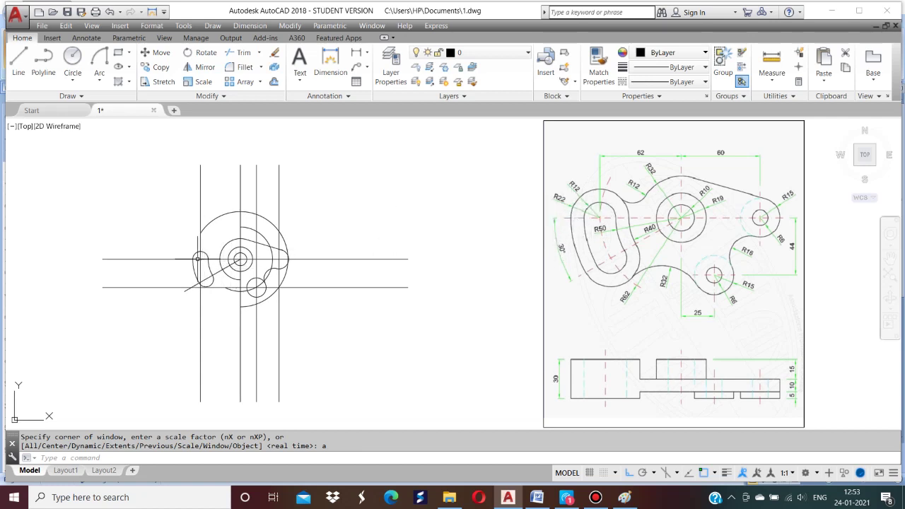
{"action": "scroll", "coordinate": [198, 260], "scroll_direction": "up", "scroll_amount": 2}
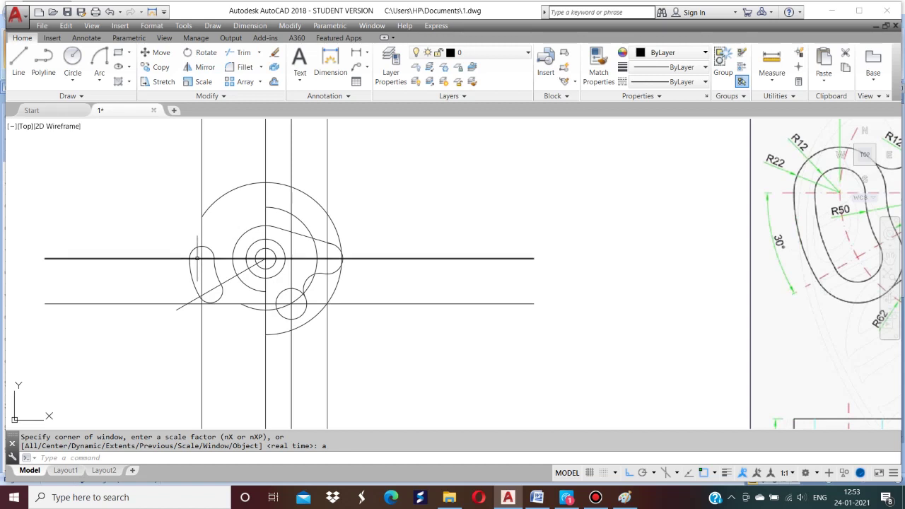
{"action": "key", "text": "Escape"}
{"action": "key", "text": "Escape"}
{"action": "type", "text": "o"}
{"action": "key", "text": "Return"}
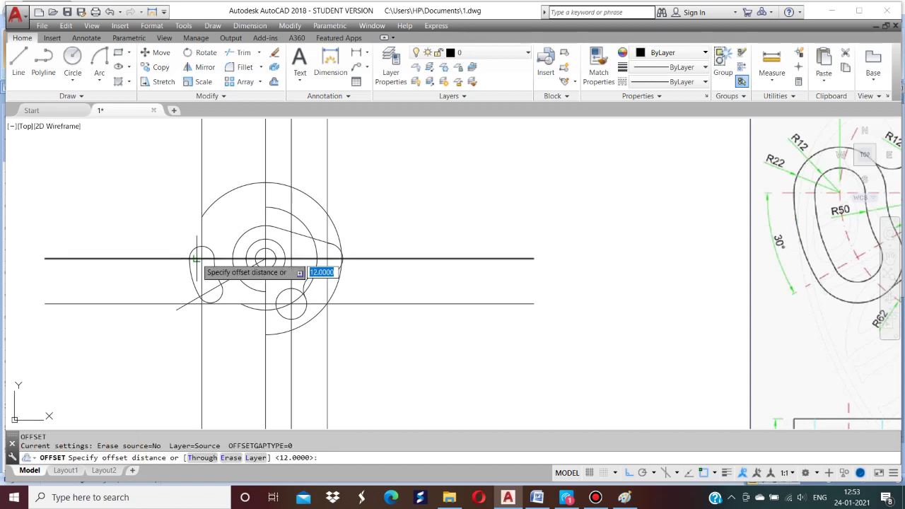
{"action": "type", "text": "10"}
{"action": "key", "text": "Return"}
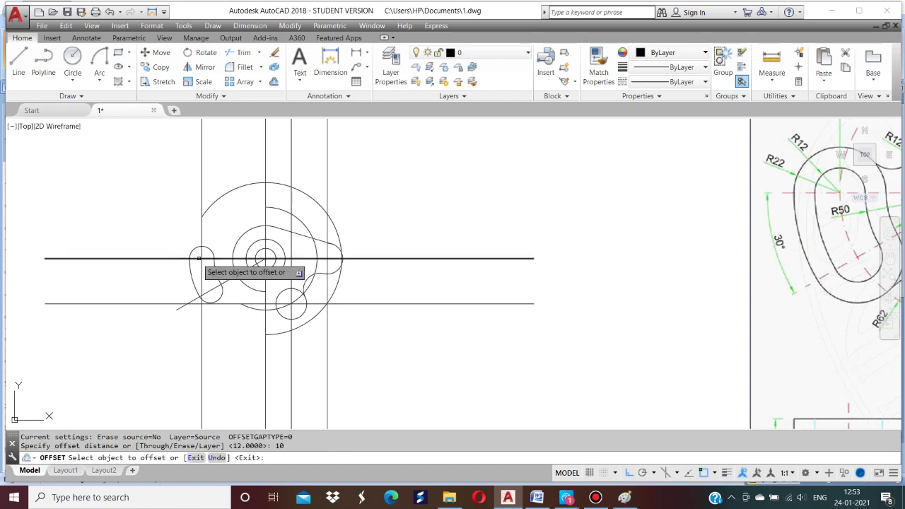
{"action": "left_click", "coordinate": [193, 252]}
{"action": "left_click", "coordinate": [190, 243]}
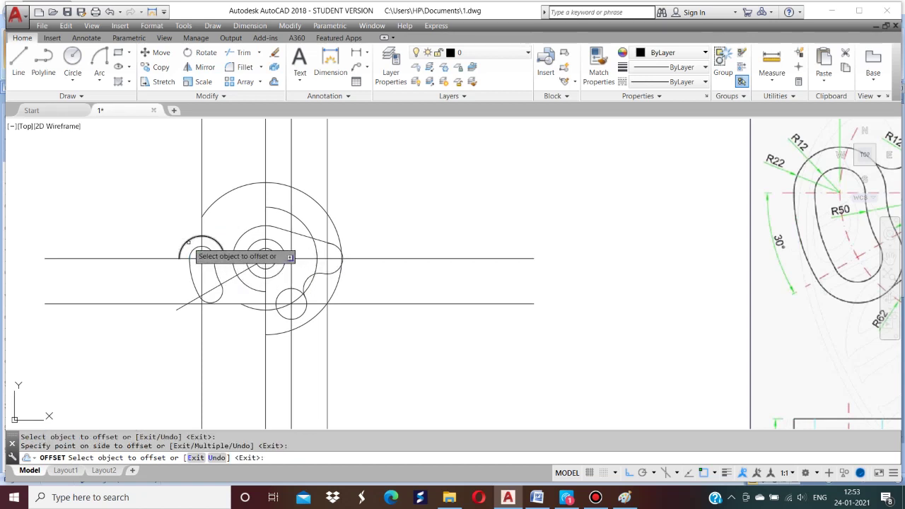
{"action": "left_click", "coordinate": [176, 274]}
{"action": "left_click", "coordinate": [172, 273]}
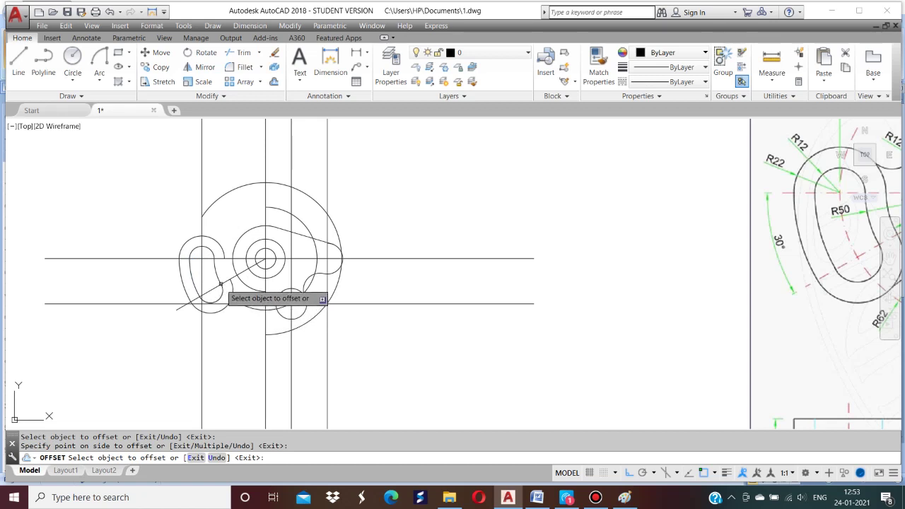
{"action": "left_click", "coordinate": [219, 278]}
{"action": "left_click", "coordinate": [254, 319]}
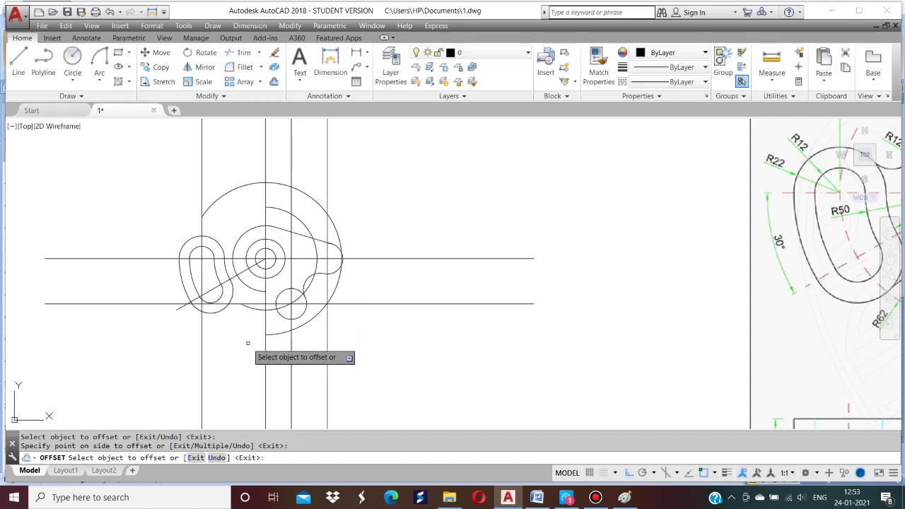
{"action": "key", "text": "Return"}
{"action": "key", "text": "Escape"}
{"action": "key", "text": "Escape"}
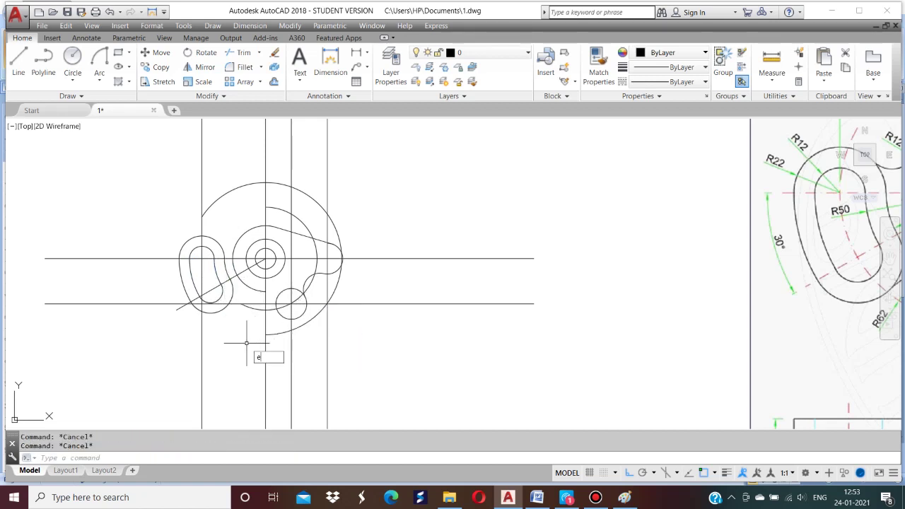
Erase the leftover radius 50 arc around the concentric circles.
{"action": "type", "text": "e"}
{"action": "key", "text": "Return"}
{"action": "left_click", "coordinate": [252, 301]}
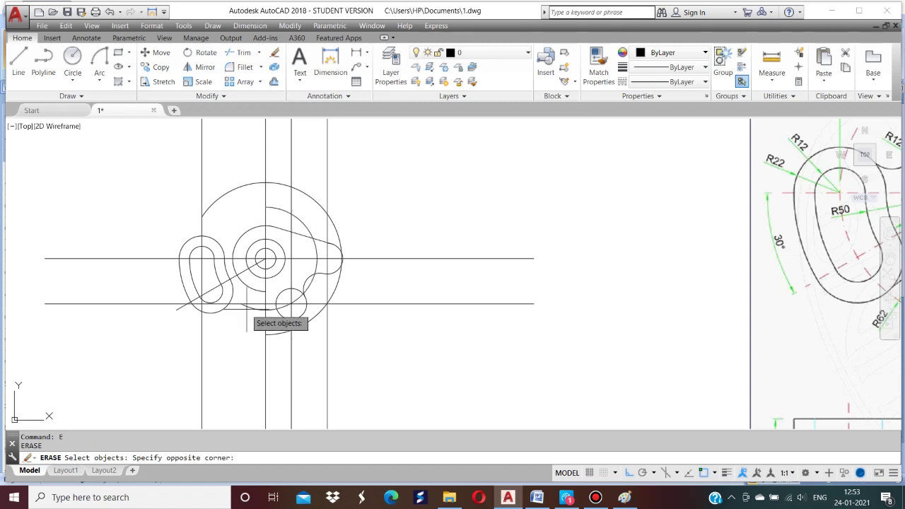
{"action": "left_click", "coordinate": [253, 304]}
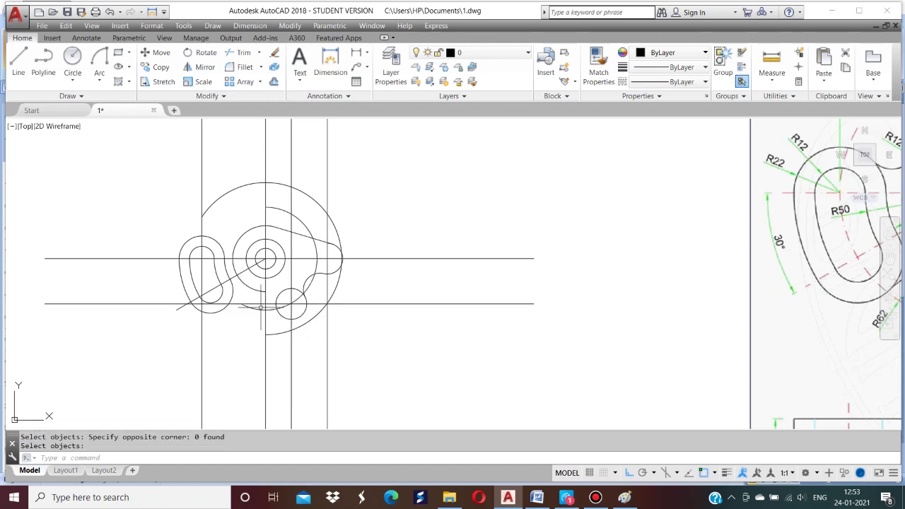
{"action": "key", "text": "Return"}
{"action": "left_click", "coordinate": [260, 307]}
{"action": "key", "text": "Delete"}
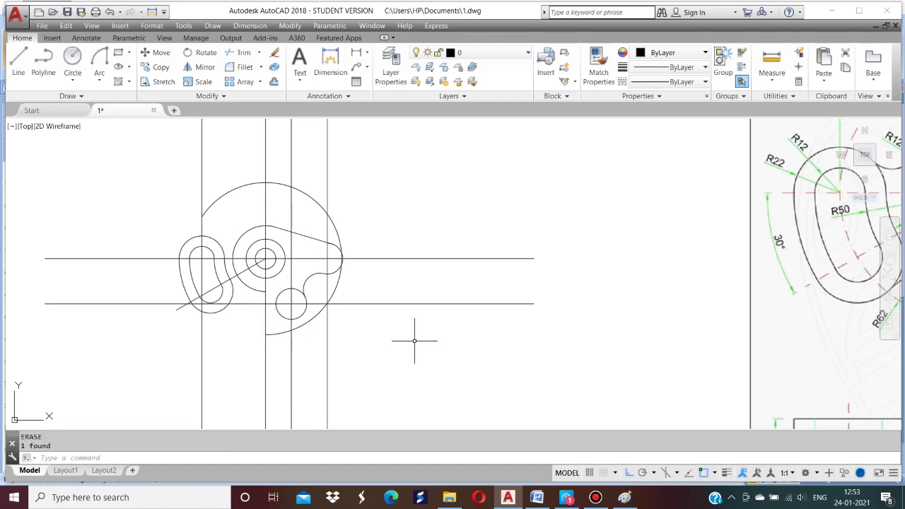
Fillet the lower circle to the lower end of the slot's outer outline with radius 32.
{"action": "scroll", "coordinate": [662, 302], "scroll_direction": "down", "scroll_amount": 2}
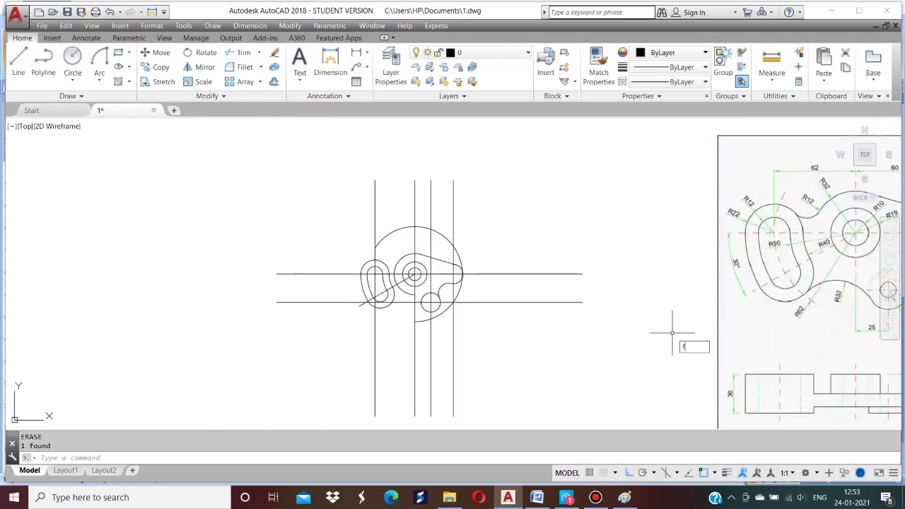
{"action": "type", "text": "F"}
{"action": "key", "text": "Return"}
{"action": "type", "text": "r"}
{"action": "key", "text": "Return"}
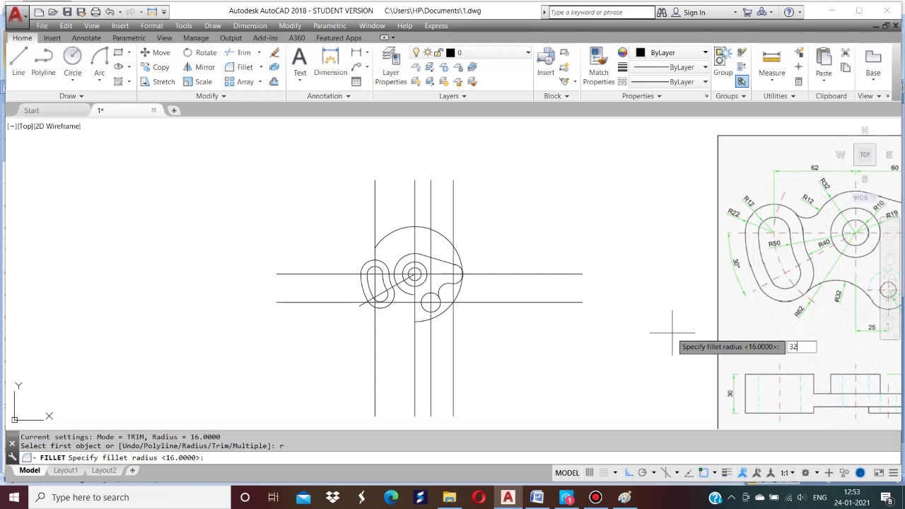
{"action": "key", "text": "Return"}
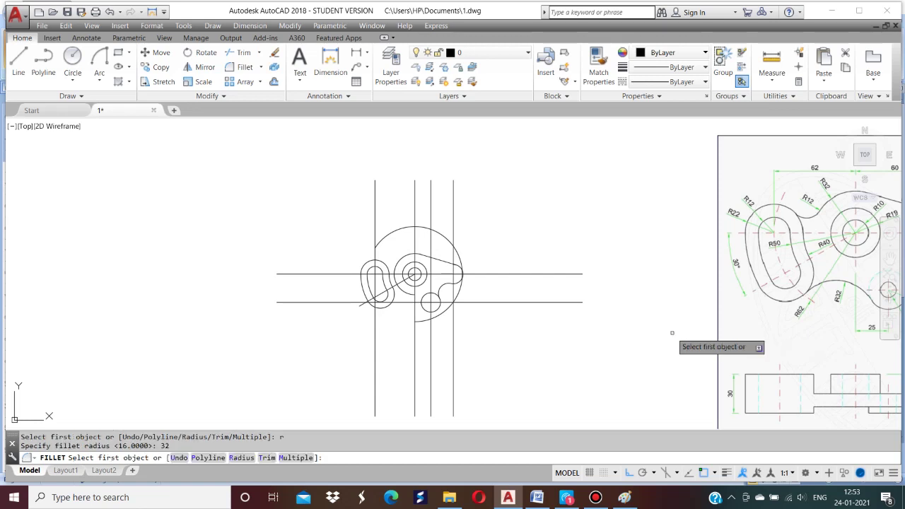
{"action": "key", "text": "Escape"}
{"action": "key", "text": "Return"}
{"action": "scroll", "coordinate": [592, 346], "scroll_direction": "up", "scroll_amount": 2}
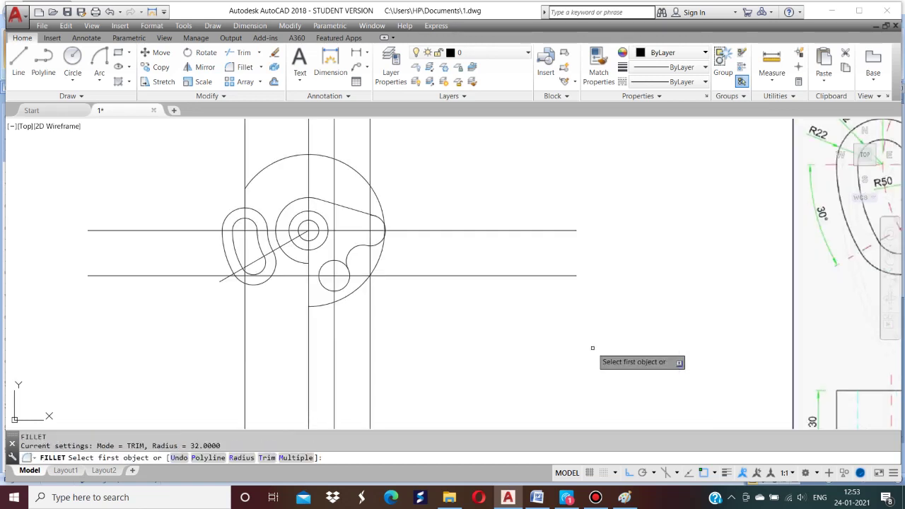
{"action": "left_click", "coordinate": [323, 287]}
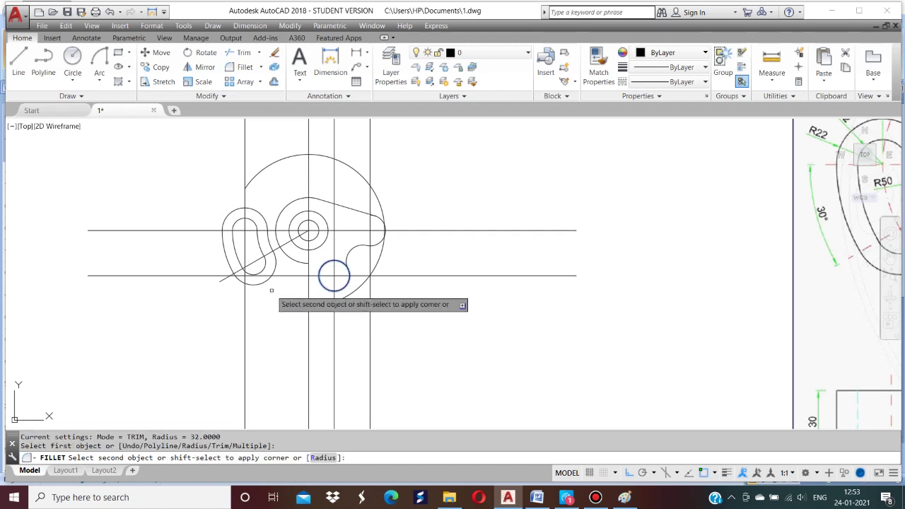
{"action": "left_click", "coordinate": [261, 283]}
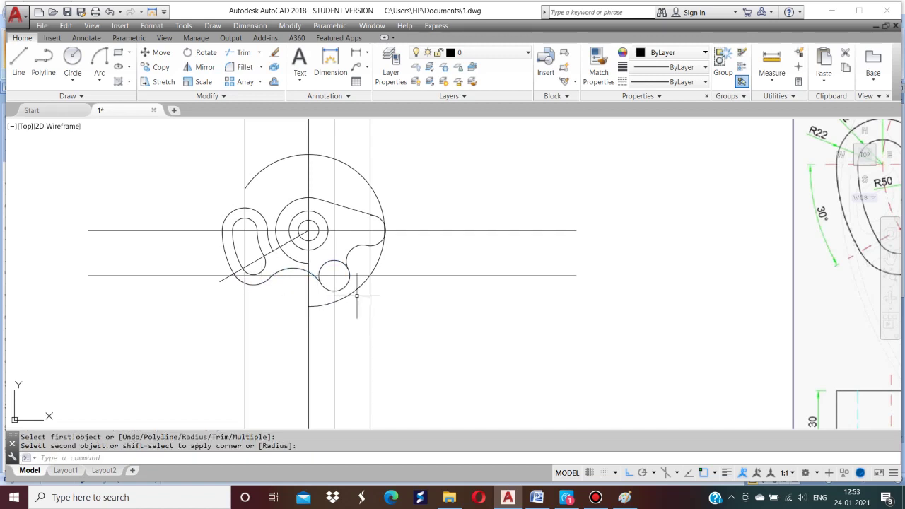
Erase the large construction arc that surrounds the bracket outline.
{"action": "key", "text": "Return"}
{"action": "key", "text": "Escape"}
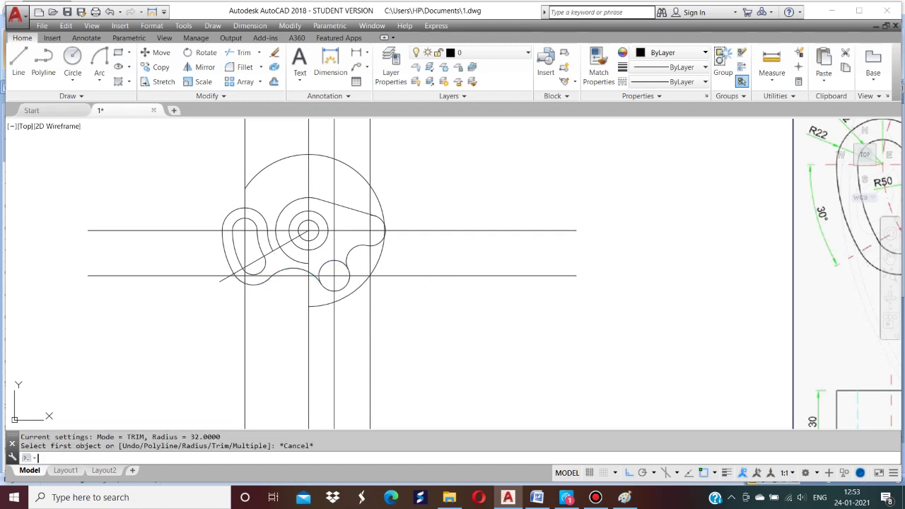
{"action": "key", "text": "Escape"}
{"action": "type", "text": "e"}
{"action": "key", "text": "Return"}
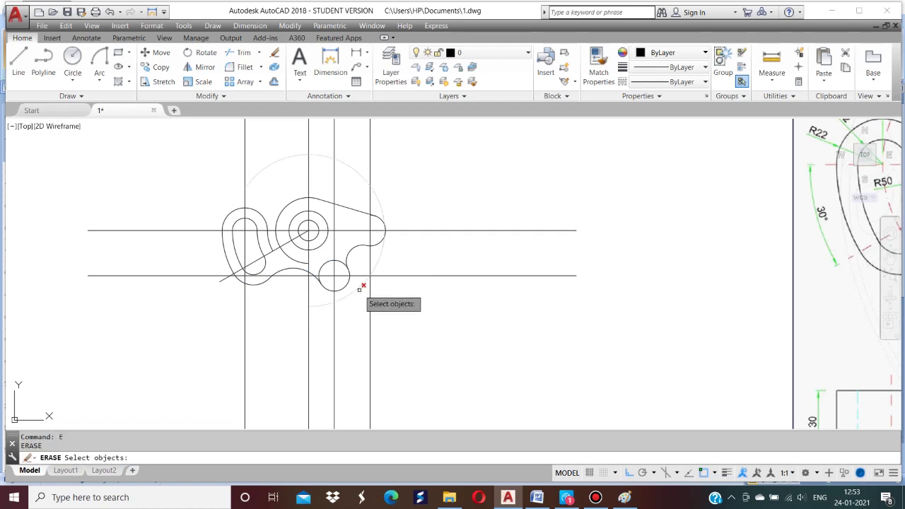
{"action": "left_click", "coordinate": [359, 288]}
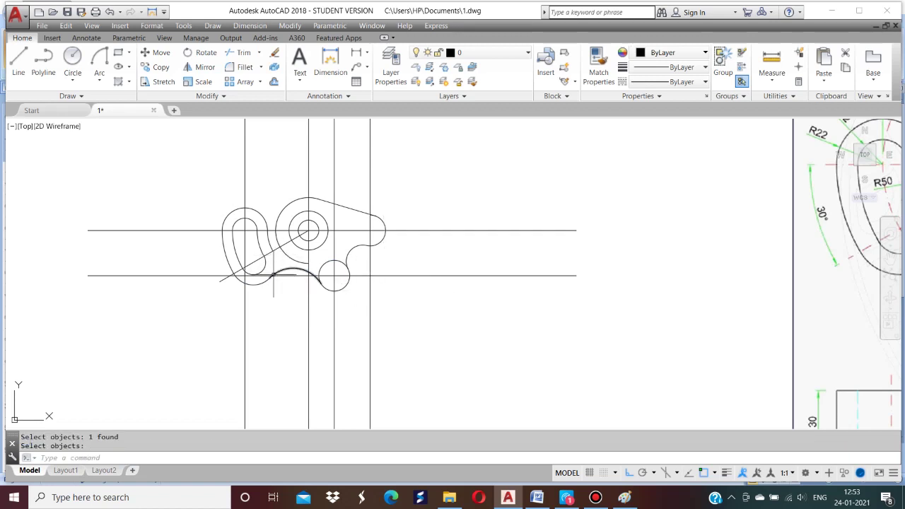
{"action": "key", "text": "Return"}
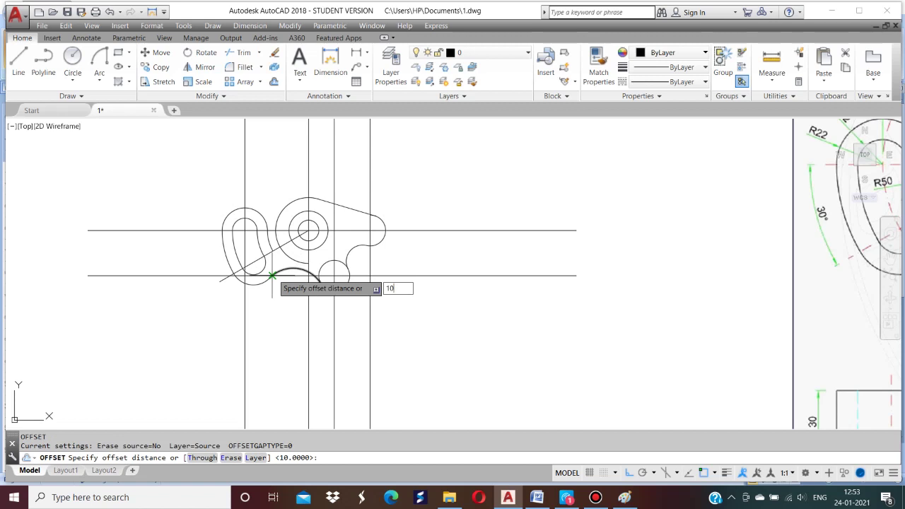
Offset the slot's inner lower end arc outward by 10 to complete the lower end of the outer outline.
{"action": "key", "text": "Return"}
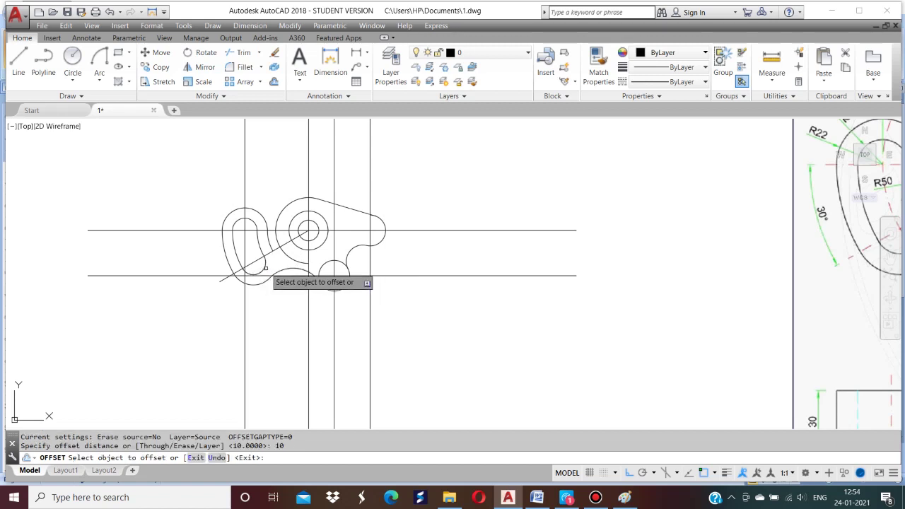
{"action": "left_click", "coordinate": [265, 268]}
{"action": "left_click", "coordinate": [263, 259]}
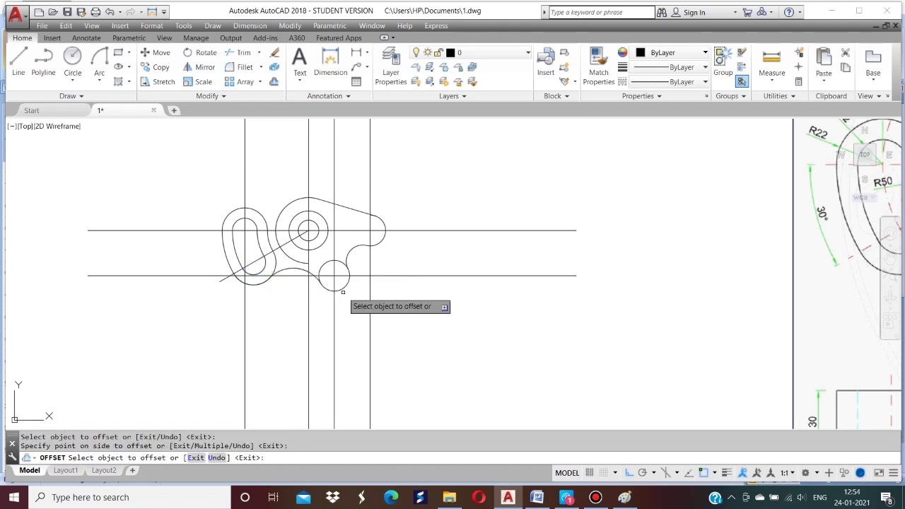
{"action": "key", "text": "Escape"}
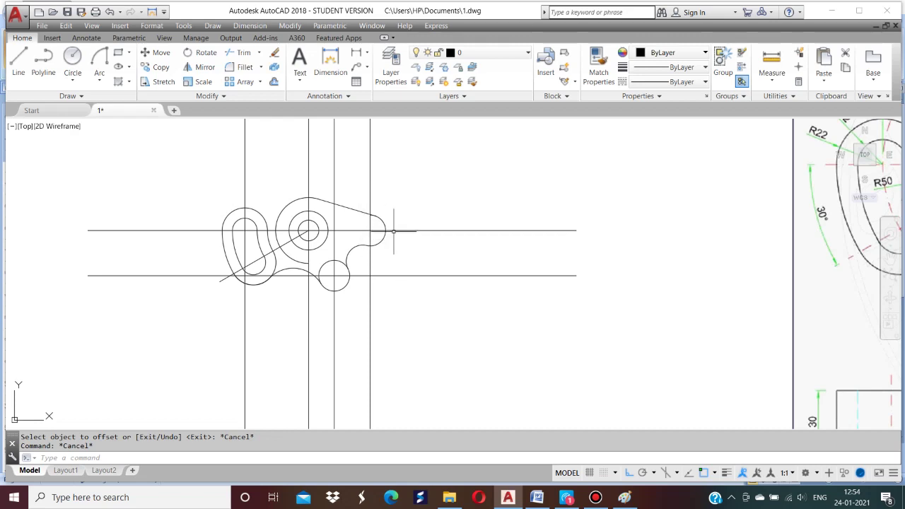
Fillet the upper end of the slot's outer outline to the large arc around the concentric circles with radius 12.
{"action": "type", "text": "z"}
{"action": "key", "text": "Return"}
{"action": "type", "text": "a"}
{"action": "key", "text": "Return"}
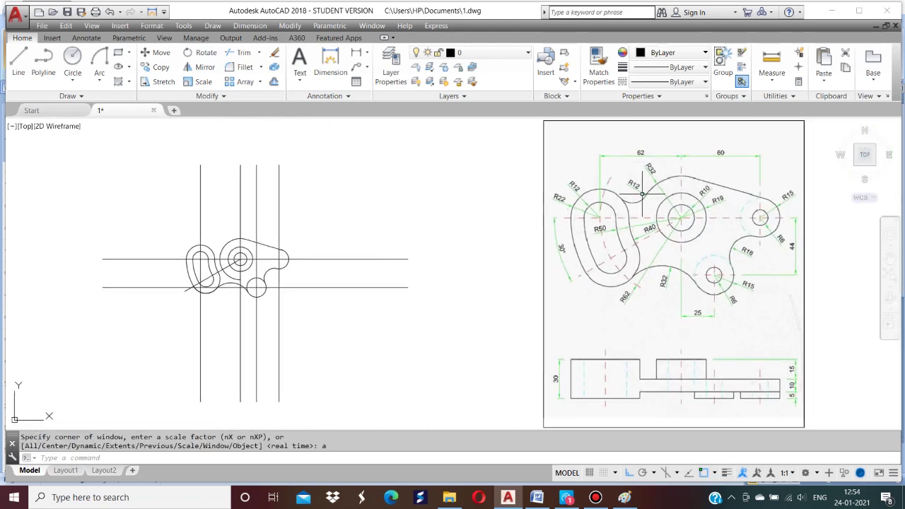
{"action": "key", "text": "Return"}
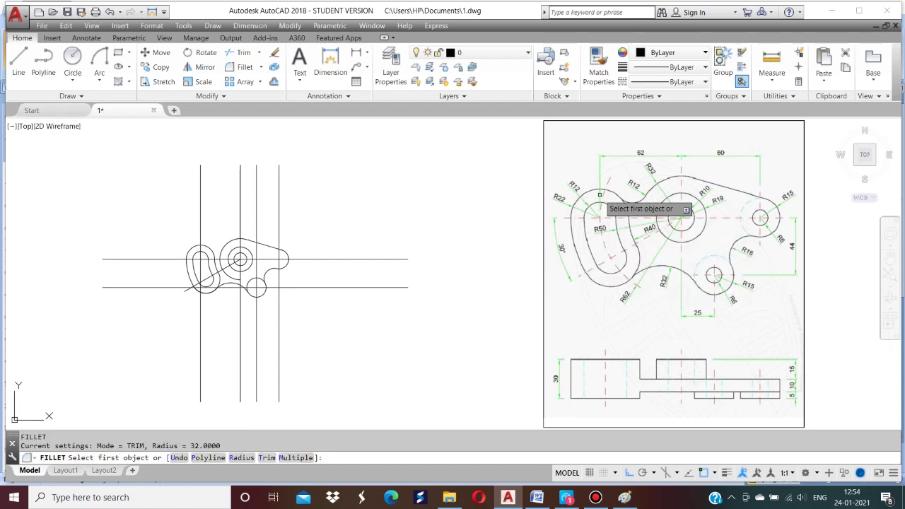
{"action": "key", "text": "Return"}
{"action": "type", "text": "12"}
{"action": "key", "text": "Return"}
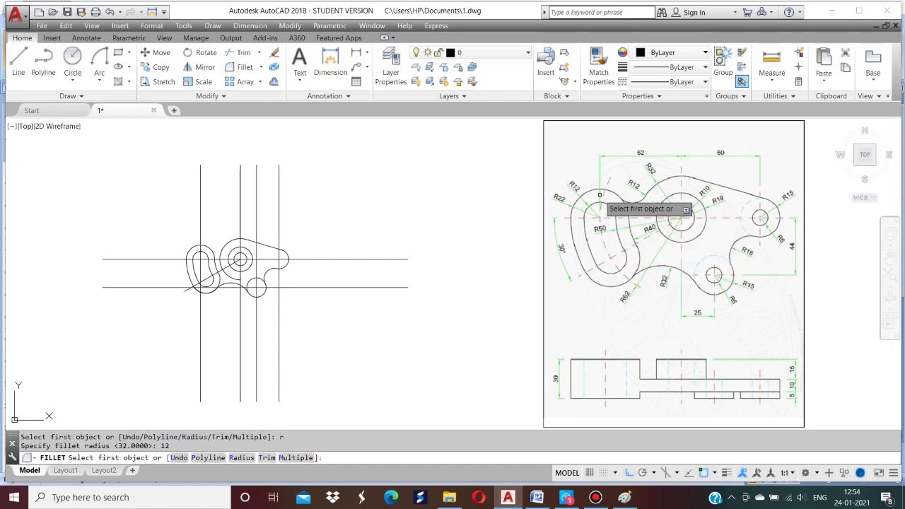
{"action": "left_click", "coordinate": [207, 246]}
{"action": "left_click", "coordinate": [226, 243]}
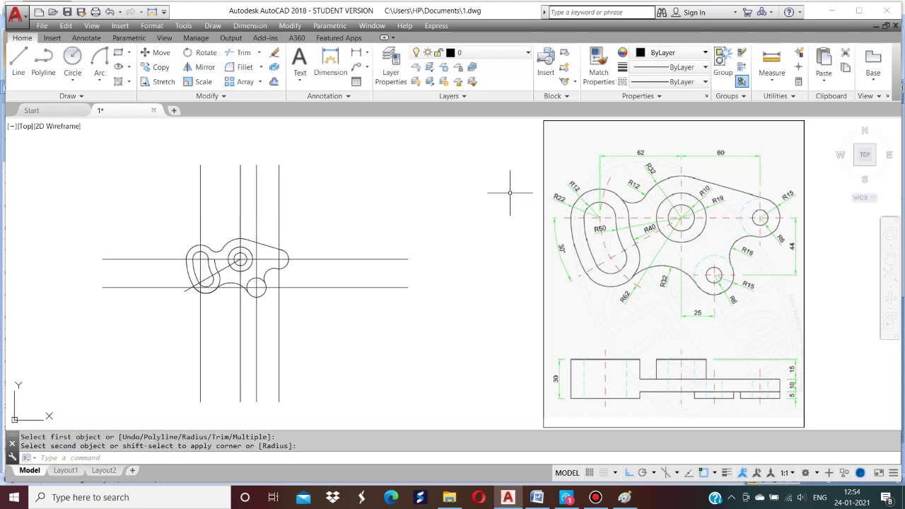
Offset the slot's inner upper end arc outward by 10 to complete the upper end of the outer outline.
{"action": "scroll", "coordinate": [209, 263], "scroll_direction": "up", "scroll_amount": 4}
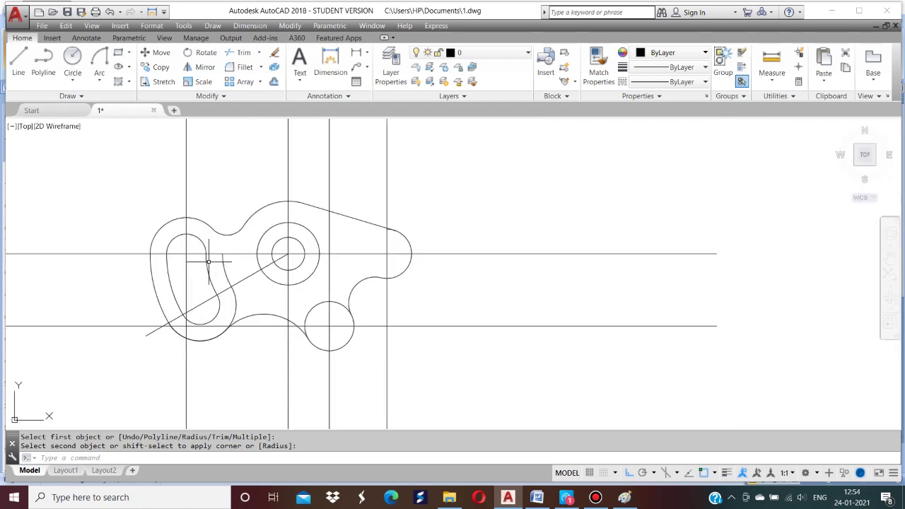
{"action": "key", "text": "Return"}
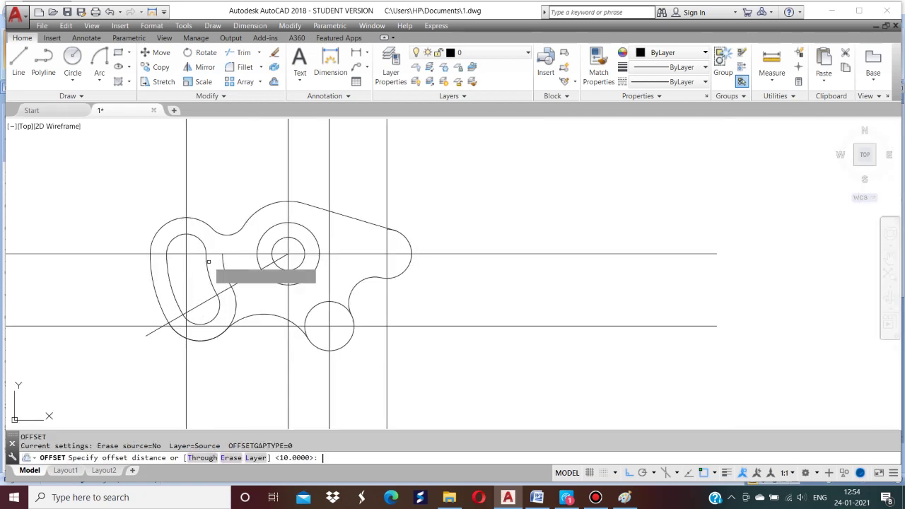
{"action": "key", "text": "Return"}
{"action": "left_click", "coordinate": [210, 242]}
{"action": "left_click", "coordinate": [212, 242]}
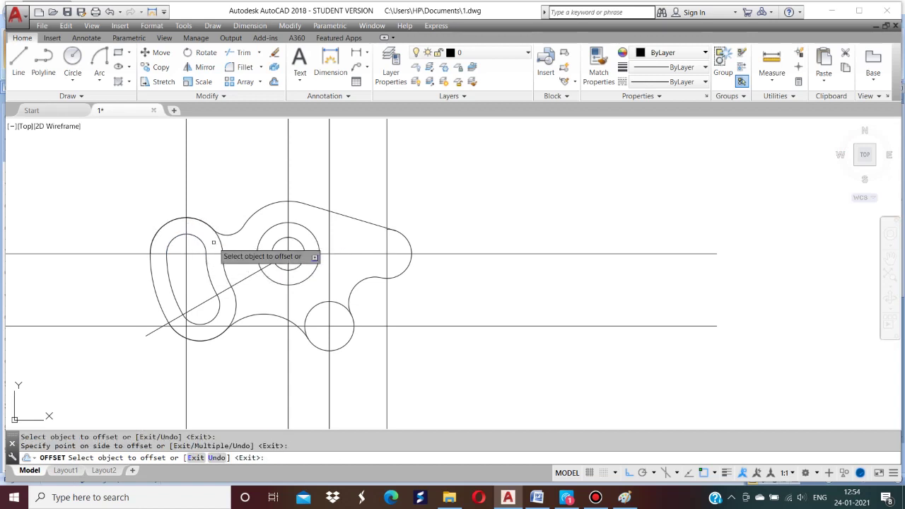
{"action": "left_click", "coordinate": [225, 203]}
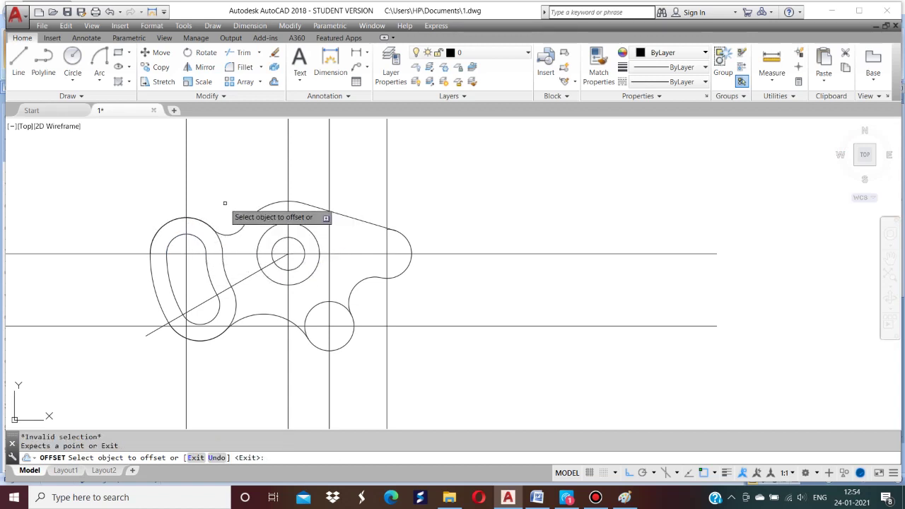
{"action": "key", "text": "Escape"}
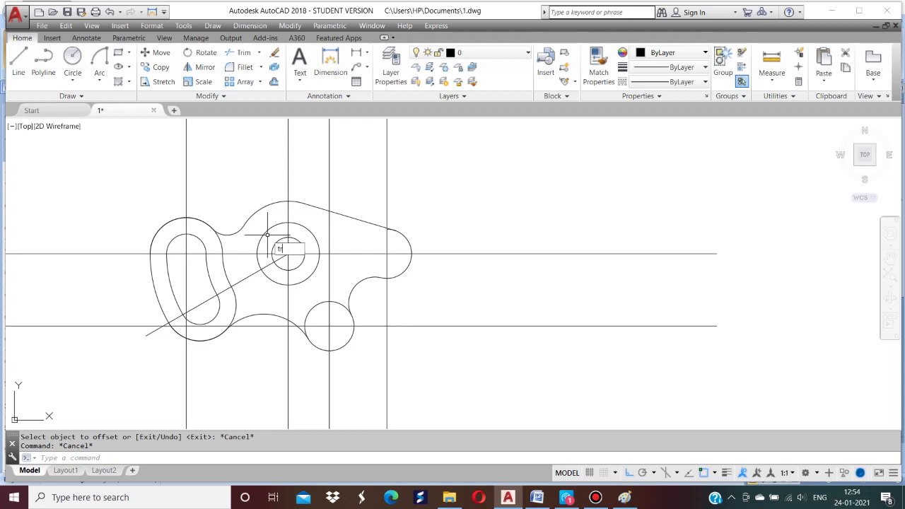
Trim away the part of the lower circle that lies inside the bracket outline, including the leftover stub at the fillet.
{"action": "type", "text": "tr"}
{"action": "key", "text": "Return"}
{"action": "key", "text": "Return"}
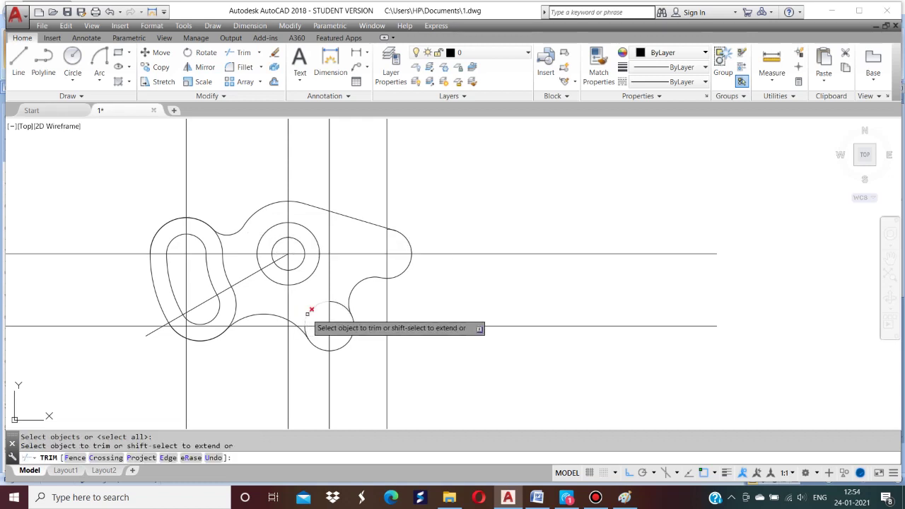
{"action": "left_click", "coordinate": [308, 312]}
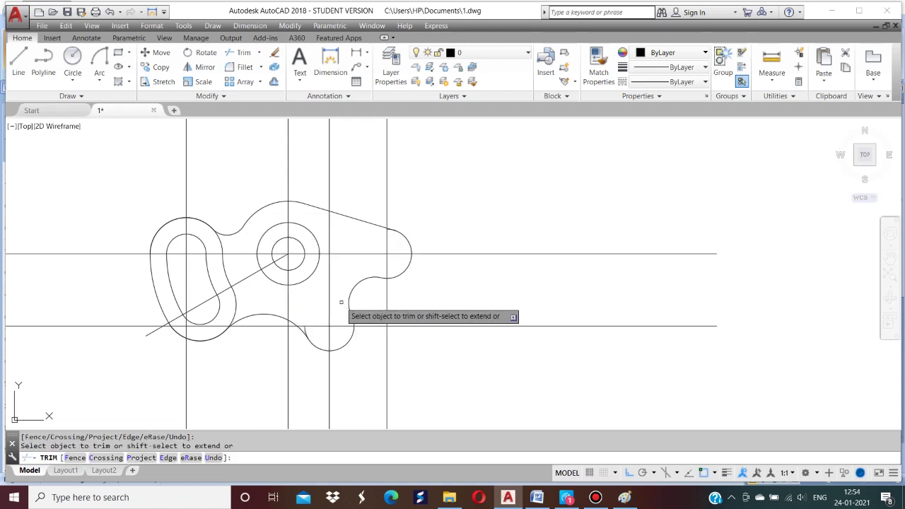
{"action": "scroll", "coordinate": [331, 319], "scroll_direction": "up", "scroll_amount": 4}
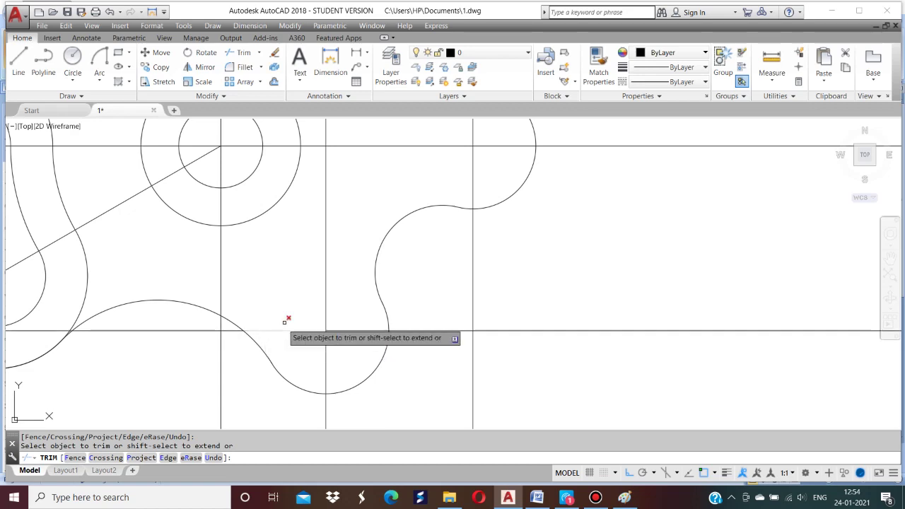
{"action": "key", "text": "Return"}
Erase the four vertical construction lines running through the bracket view.
{"action": "scroll", "coordinate": [293, 307], "scroll_direction": "down", "scroll_amount": 2}
{"action": "type", "text": "z"}
{"action": "key", "text": "Return"}
{"action": "type", "text": "a"}
{"action": "key", "text": "Return"}
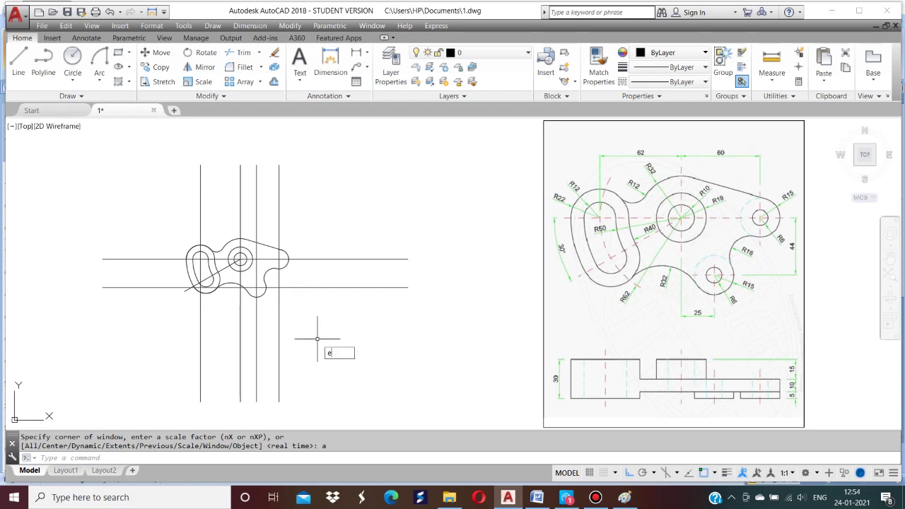
{"action": "type", "text": "e"}
{"action": "key", "text": "Return"}
{"action": "left_click", "coordinate": [240, 324]}
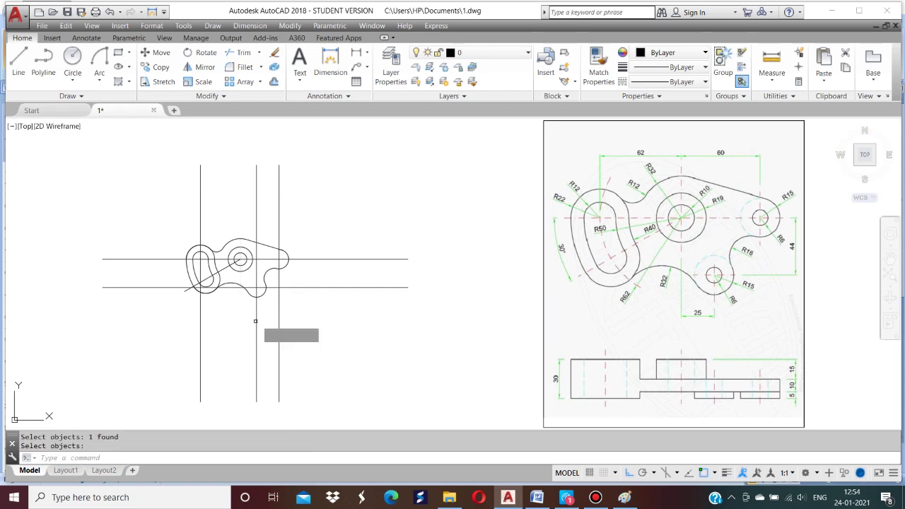
{"action": "key", "text": "Return"}
{"action": "key", "text": "Return"}
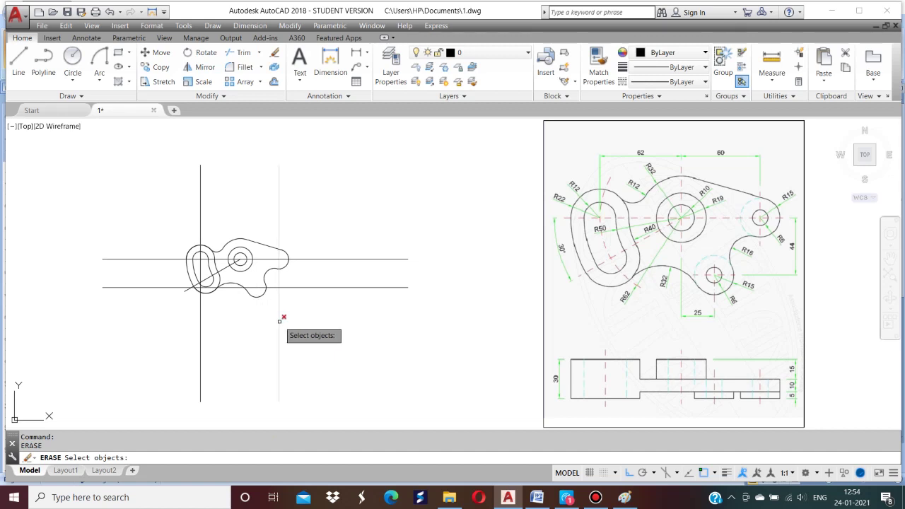
{"action": "left_click", "coordinate": [279, 321]}
{"action": "key", "text": "Return"}
{"action": "key", "text": "Return"}
{"action": "left_click", "coordinate": [200, 335]}
{"action": "key", "text": "Return"}
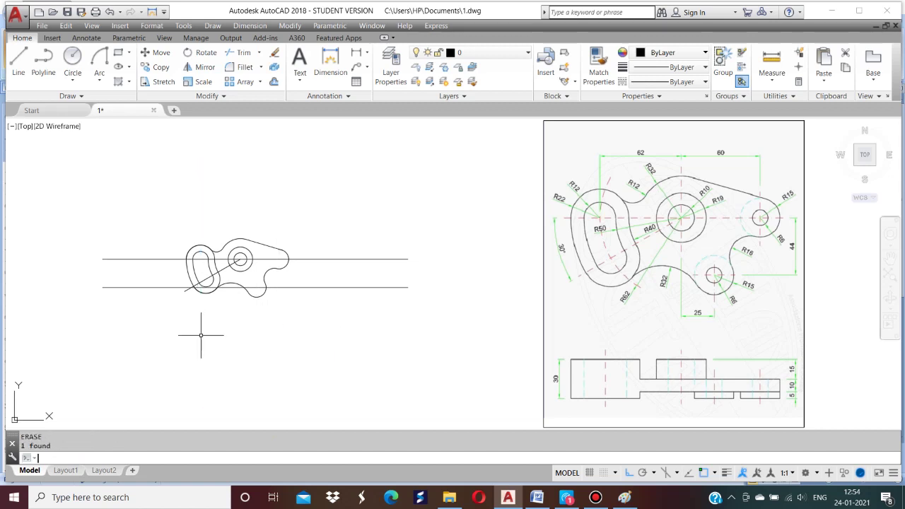
Erase the lower horizontal construction line and show the whole drawing.
{"action": "left_click", "coordinate": [316, 287]}
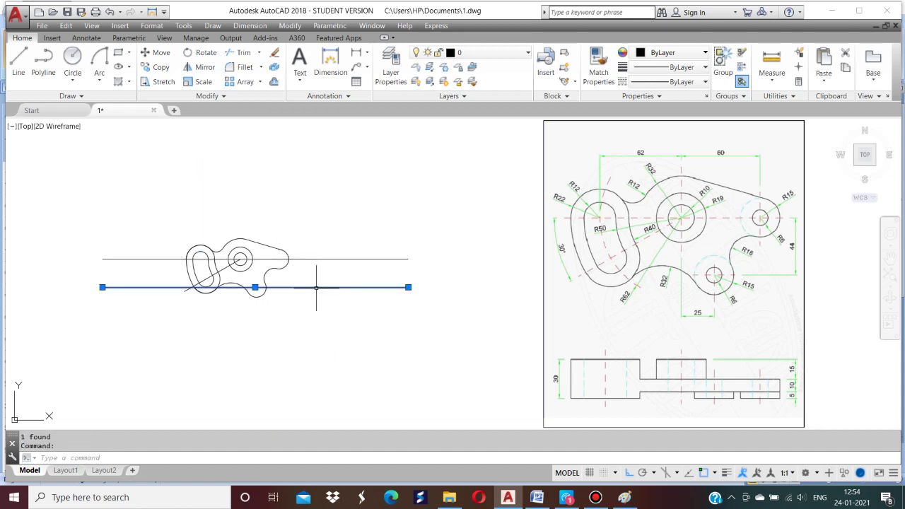
{"action": "key", "text": "Delete"}
{"action": "type", "text": "z"}
{"action": "key", "text": "Return"}
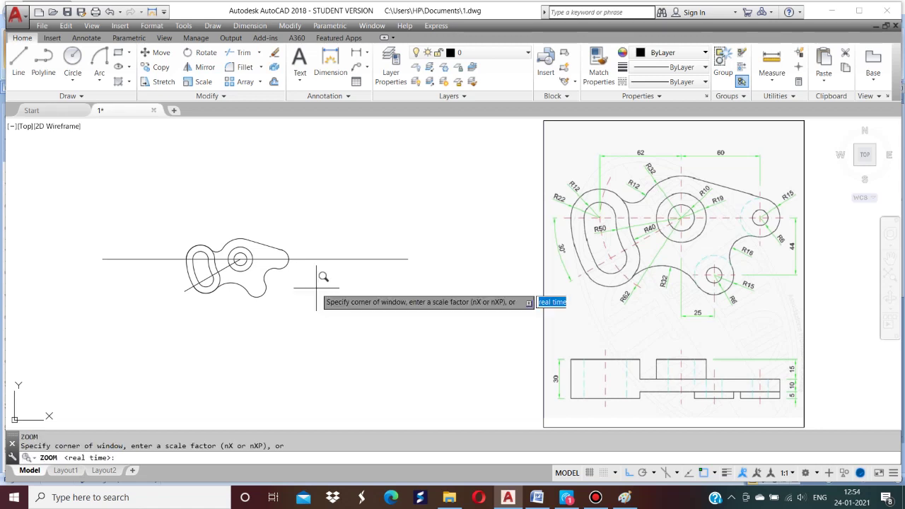
{"action": "type", "text": "a"}
{"action": "key", "text": "Return"}
{"action": "key", "text": "Escape"}
{"action": "key", "text": "Escape"}
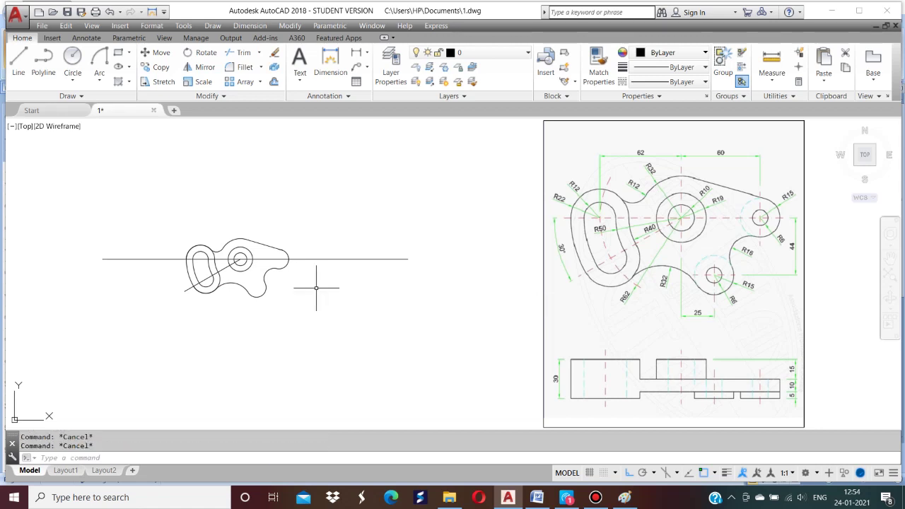
Draw a vertical projection line downward from the bracket's rightmost point on the horizontal centre line.
{"action": "scroll", "coordinate": [342, 225], "scroll_direction": "up", "scroll_amount": 2}
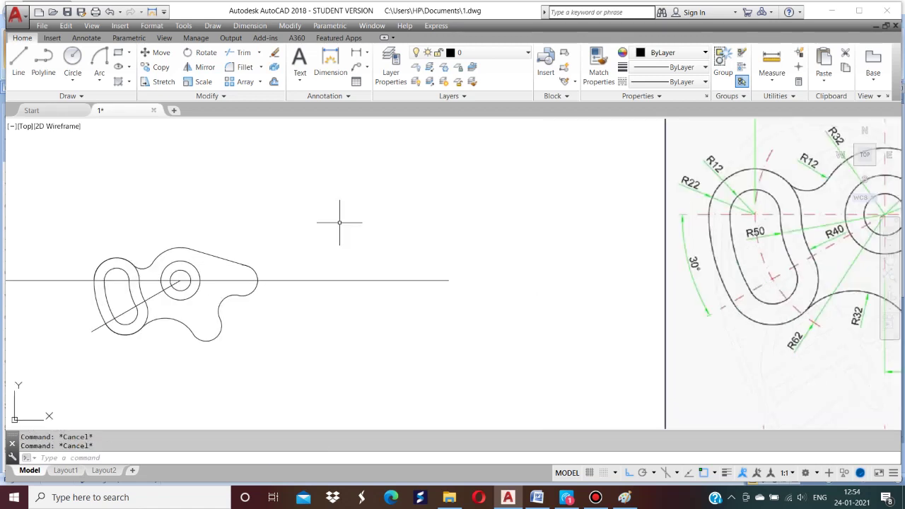
{"action": "scroll", "coordinate": [340, 223], "scroll_direction": "down", "scroll_amount": 2}
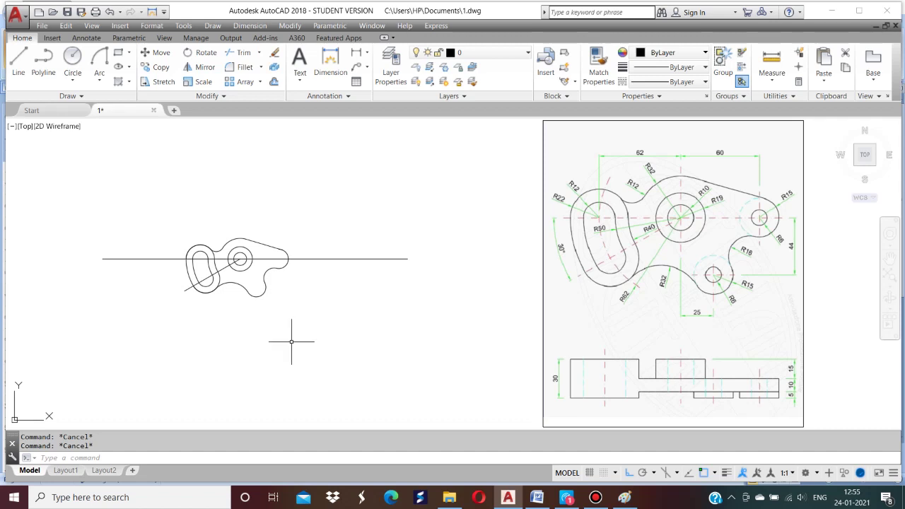
{"action": "key", "text": "l"}
{"action": "key", "text": "Return"}
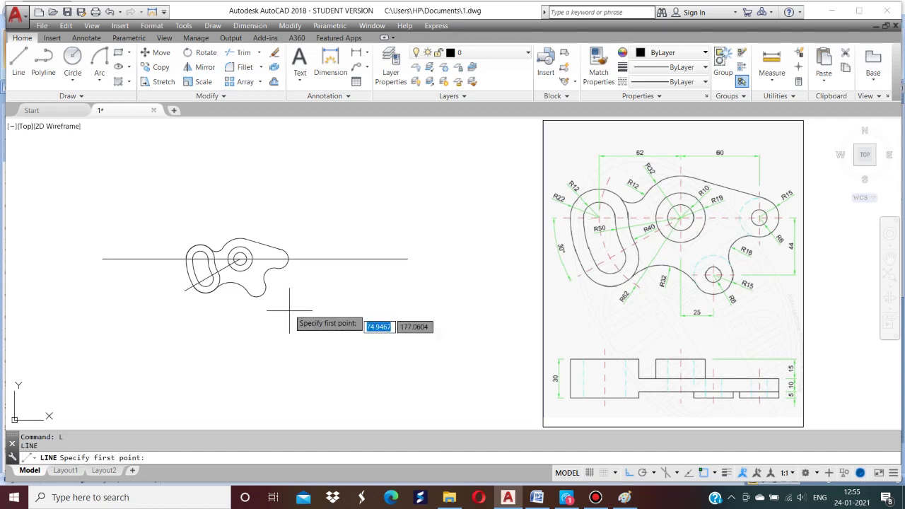
{"action": "left_click", "coordinate": [287, 262]}
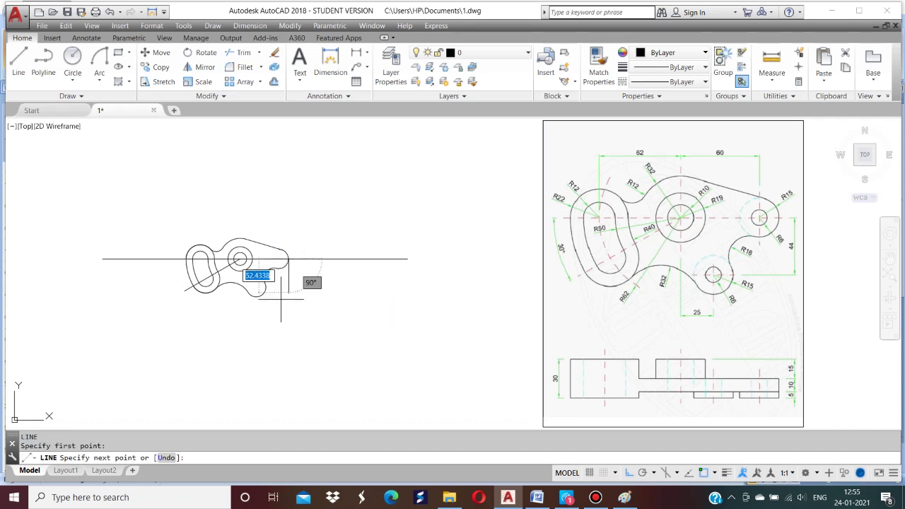
{"action": "left_click", "coordinate": [278, 351]}
{"action": "key", "text": "Return"}
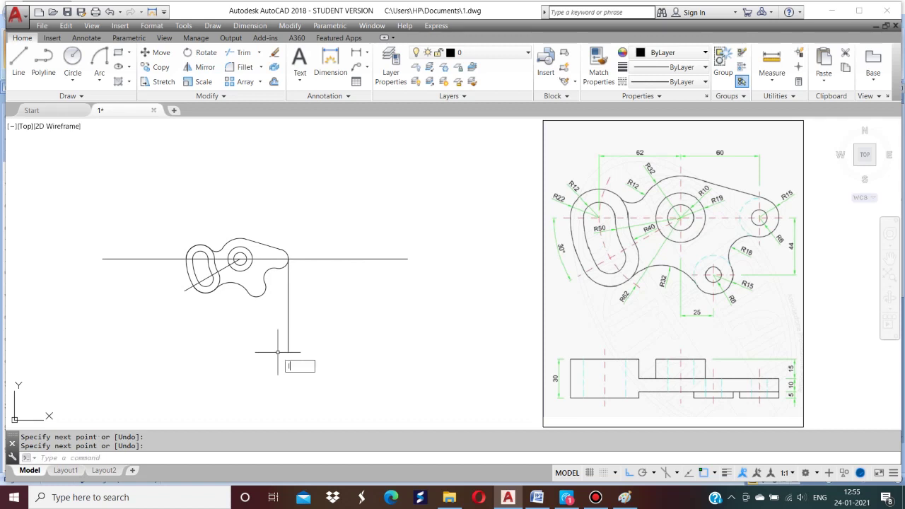
Draw a vertical projection line downward from the leftmost point of the slot's outer outline.
{"action": "key", "text": "Return"}
{"action": "scroll", "coordinate": [188, 257], "scroll_direction": "up", "scroll_amount": 2}
{"action": "left_click", "coordinate": [182, 256]}
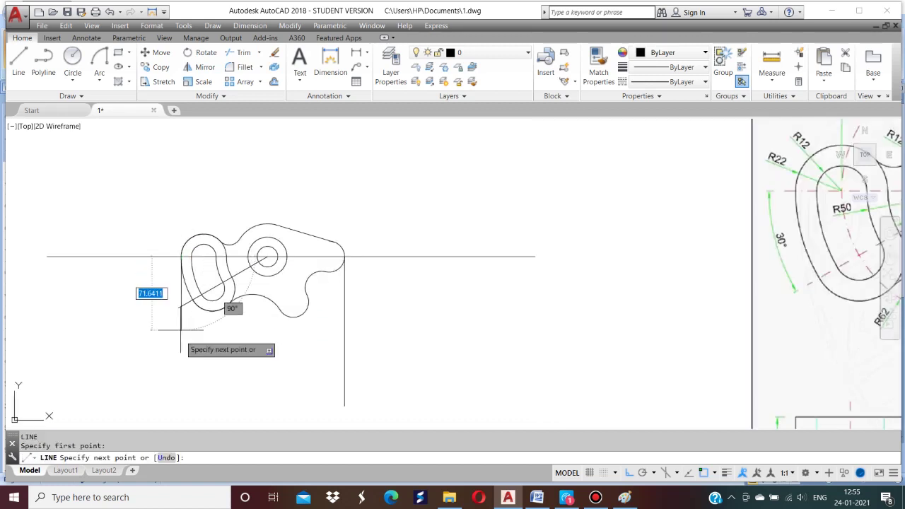
{"action": "left_click", "coordinate": [182, 405]}
{"action": "key", "text": "Return"}
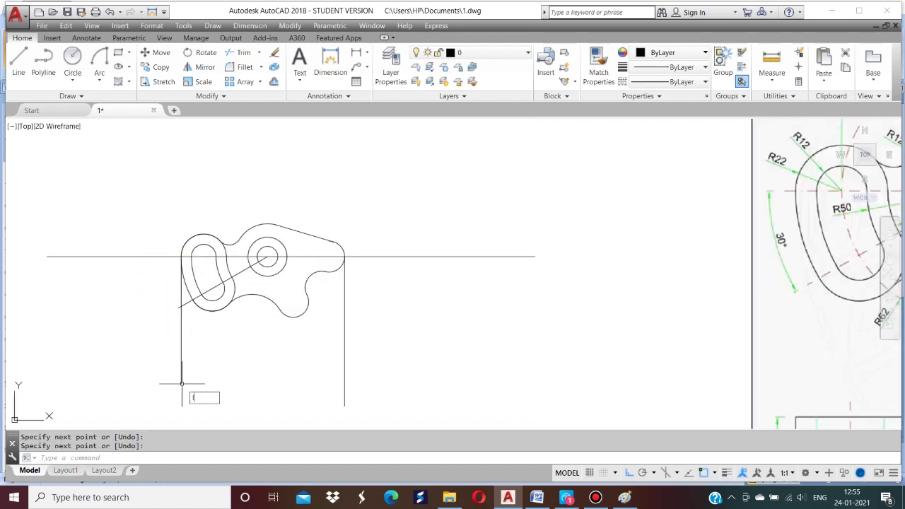
Draw a horizontal line below the bracket connecting the two vertical projection lines.
{"action": "key", "text": "Return"}
{"action": "left_click", "coordinate": [182, 359]}
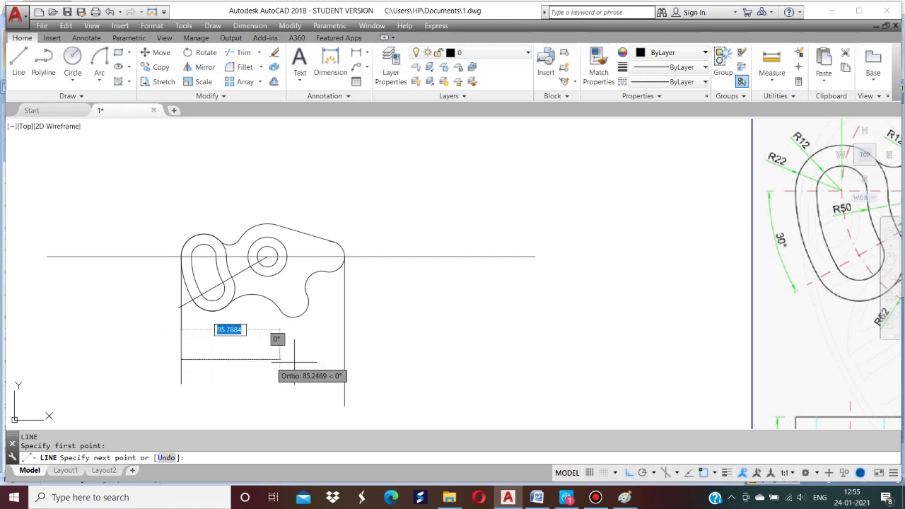
{"action": "left_click", "coordinate": [345, 359]}
{"action": "key", "text": "Return"}
{"action": "type", "text": "z"}
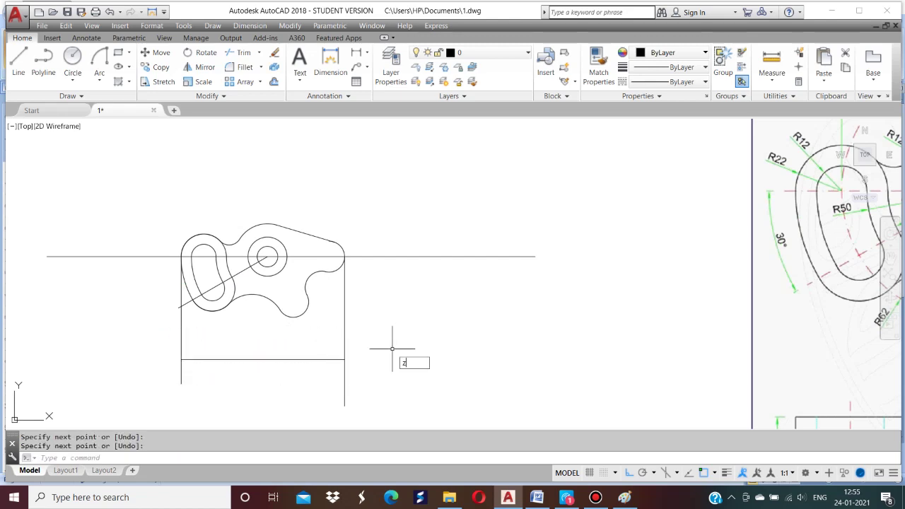
Offset the horizontal line below the bracket 30 mm downward to form the front view's bottom edge.
{"action": "key", "text": "Return"}
{"action": "type", "text": "a"}
{"action": "key", "text": "Return"}
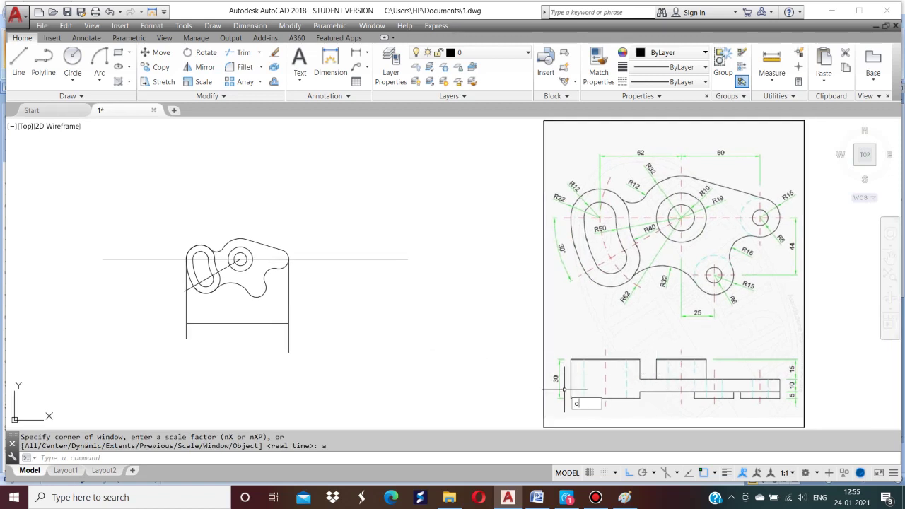
{"action": "key", "text": "Return"}
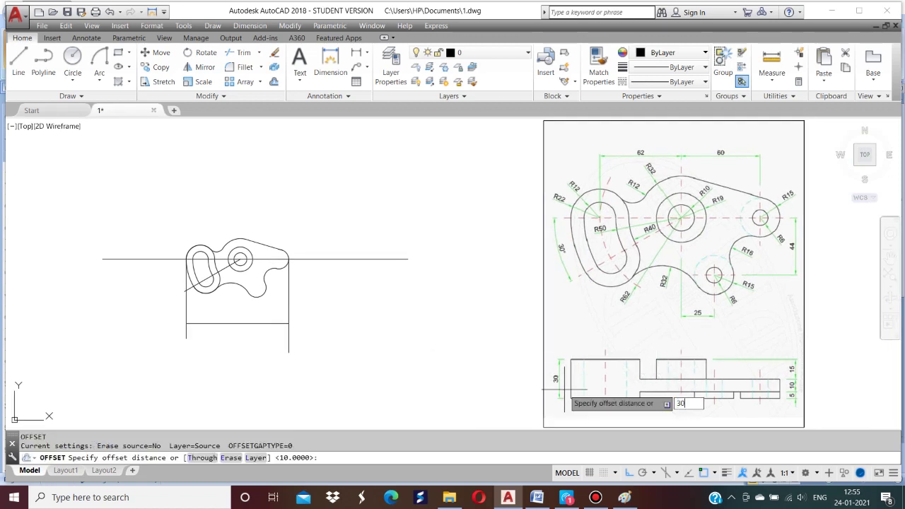
{"action": "type", "text": "30"}
{"action": "key", "text": "Return"}
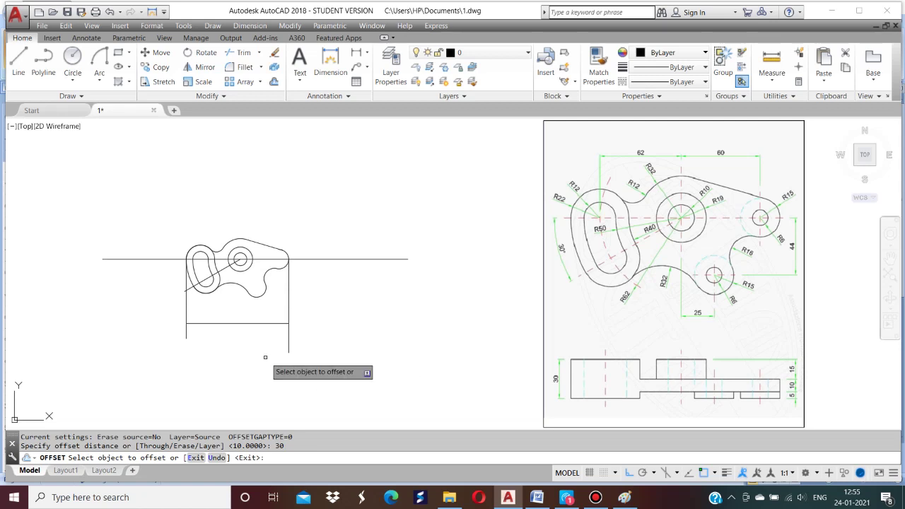
{"action": "left_click", "coordinate": [245, 323]}
{"action": "left_click", "coordinate": [248, 343]}
{"action": "key", "text": "Return"}
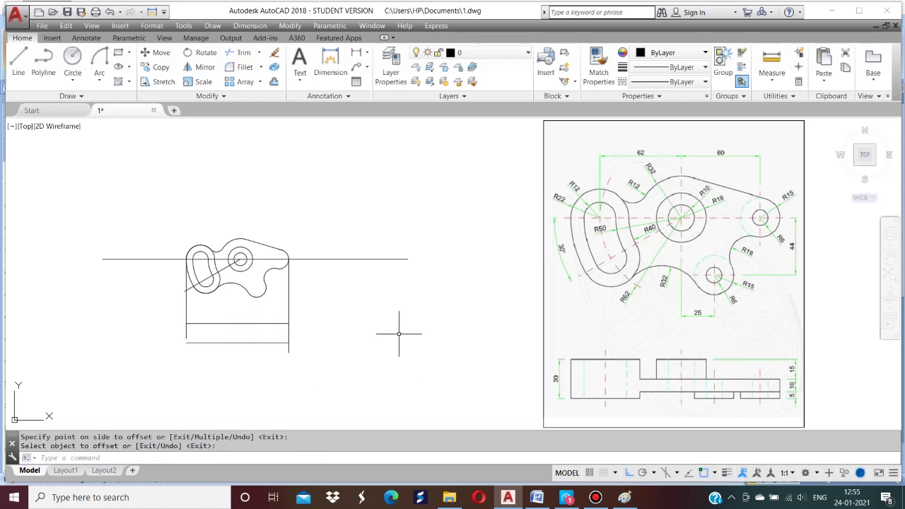
Set the fillet radius to 0 and close the front view's lower-left and upper-left corners with sharp fillets.
{"action": "type", "text": "f"}
{"action": "key", "text": "Return"}
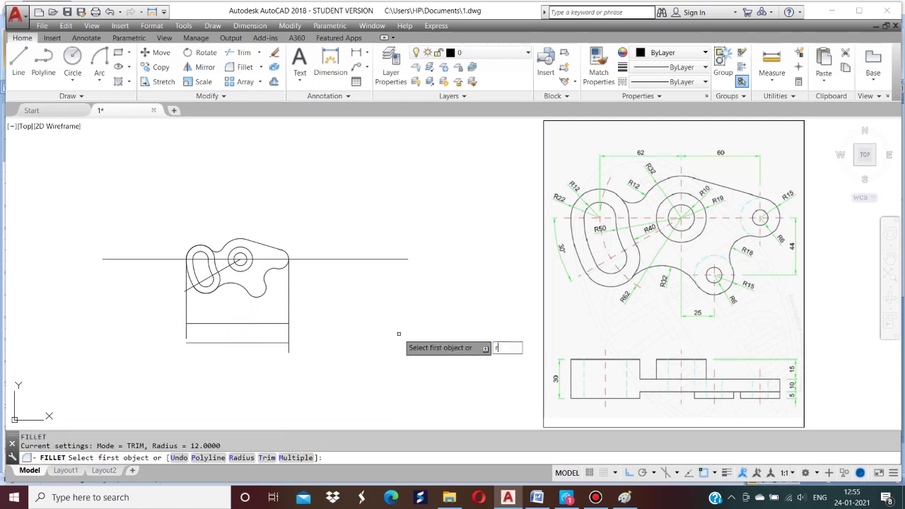
{"action": "key", "text": "Return"}
{"action": "key", "text": "Return"}
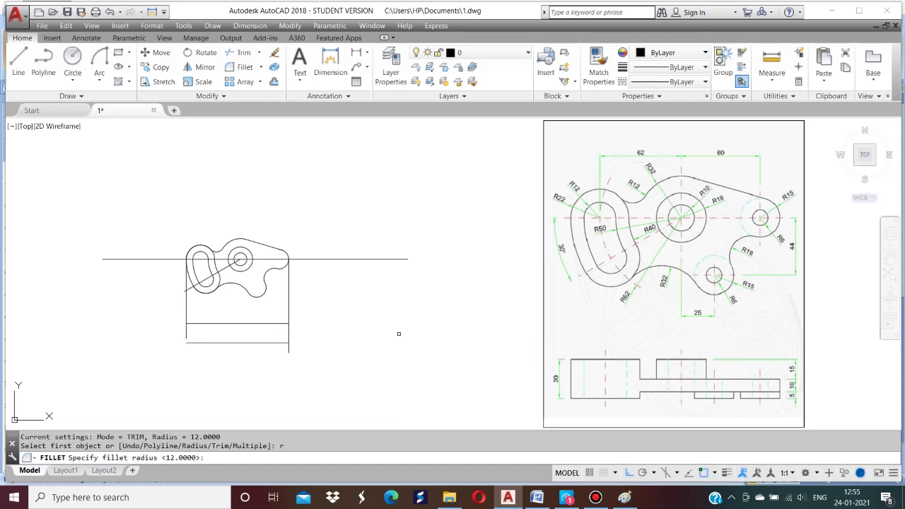
{"action": "key", "text": "Return"}
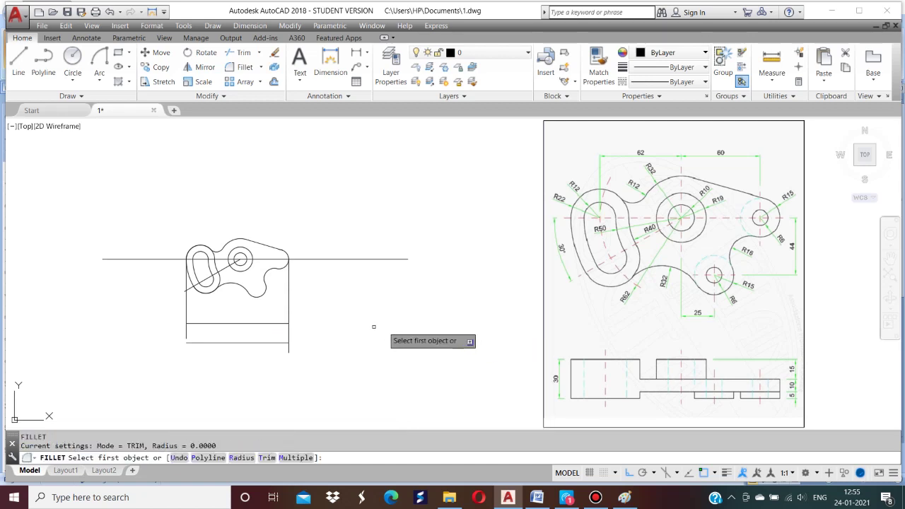
{"action": "left_click", "coordinate": [187, 332]}
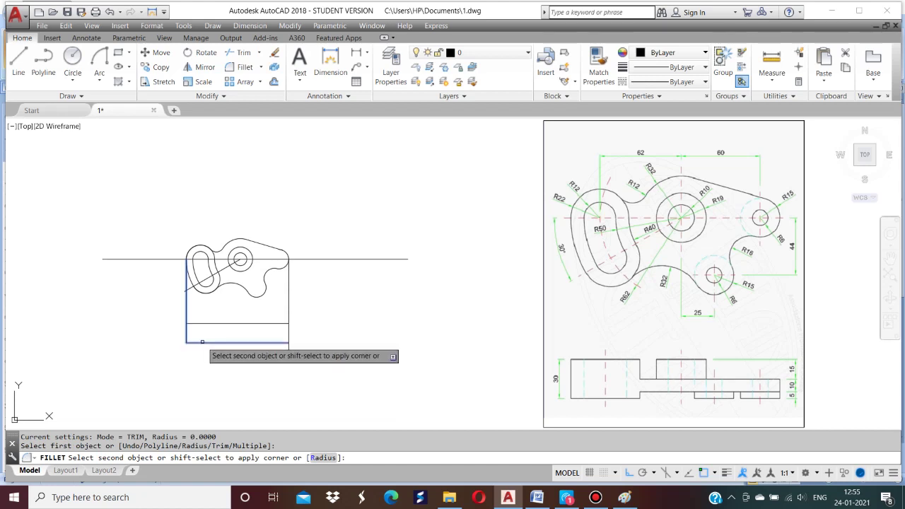
{"action": "left_click", "coordinate": [192, 342]}
{"action": "key", "text": "Return"}
{"action": "left_click", "coordinate": [190, 325]}
{"action": "left_click", "coordinate": [190, 330]}
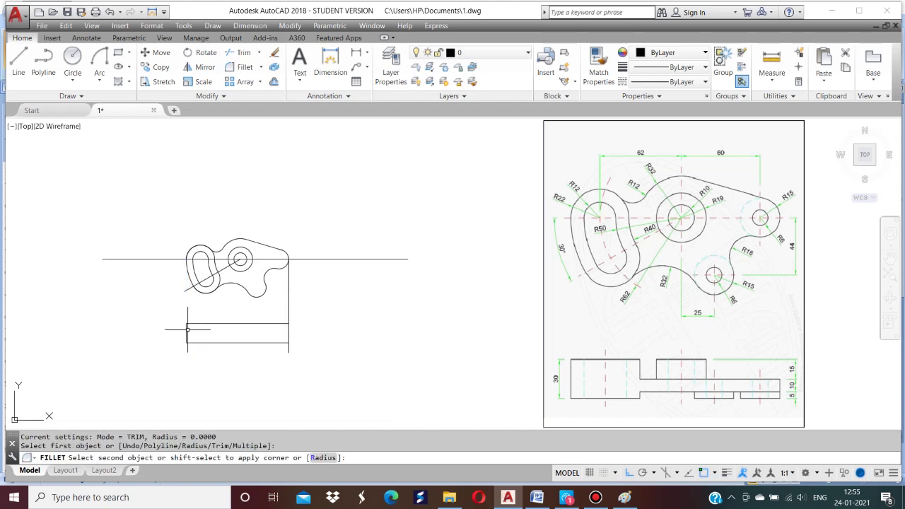
Close the front view's upper-right and lower-right corners with radius 0 fillets to complete the rectangle.
{"action": "key", "text": "Return"}
{"action": "left_click", "coordinate": [286, 324]}
{"action": "left_click", "coordinate": [288, 331]}
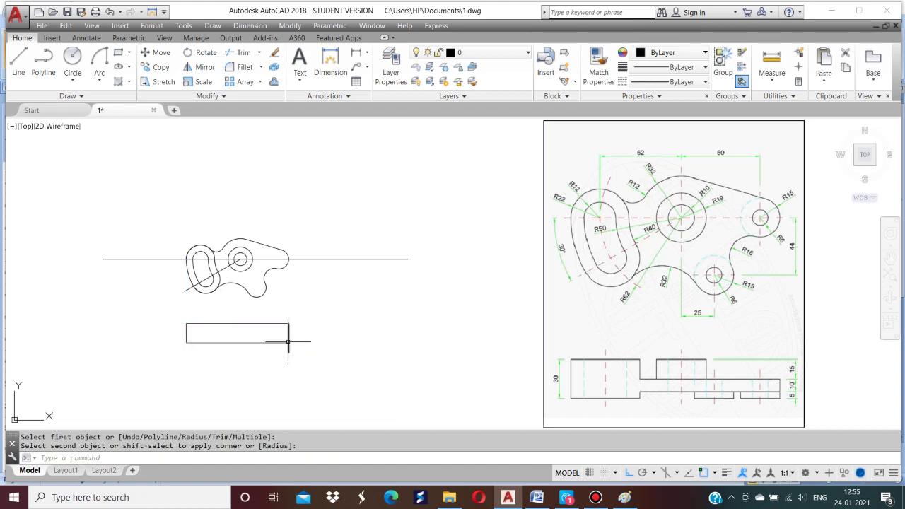
{"action": "key", "text": "Return"}
{"action": "left_click", "coordinate": [281, 342]}
{"action": "left_click", "coordinate": [287, 334]}
{"action": "key", "text": "Return"}
{"action": "key", "text": "Escape"}
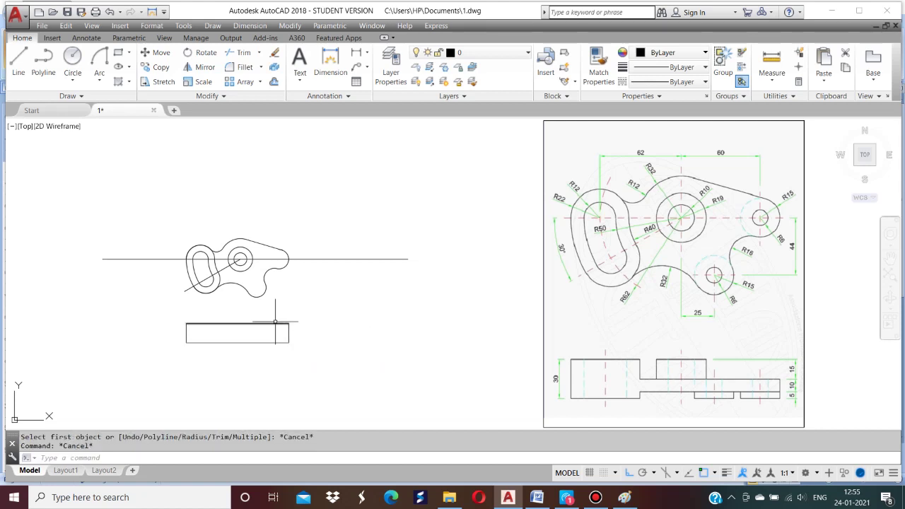
Draw a vertical projection line from the rightmost point of the slot's outer outline down to the front view's bottom edge.
{"action": "type", "text": "l"}
{"action": "key", "text": "Return"}
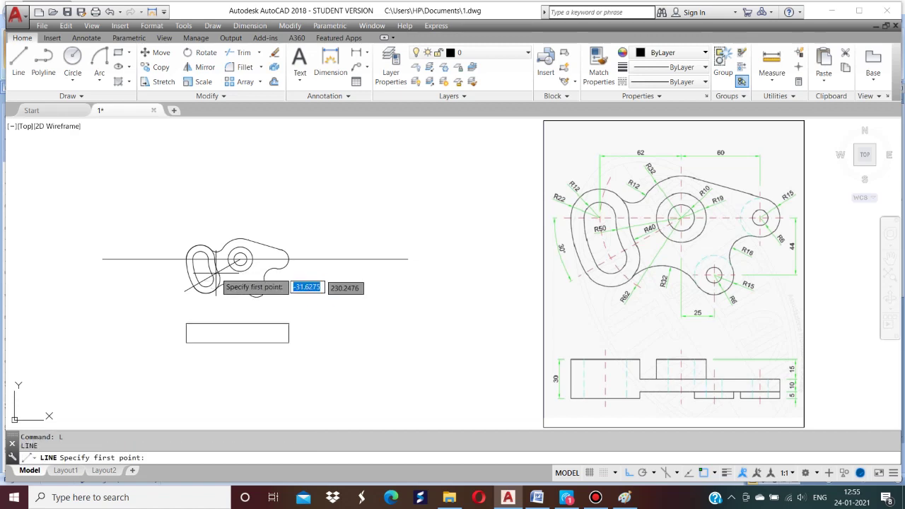
{"action": "scroll", "coordinate": [218, 271], "scroll_direction": "up", "scroll_amount": 5}
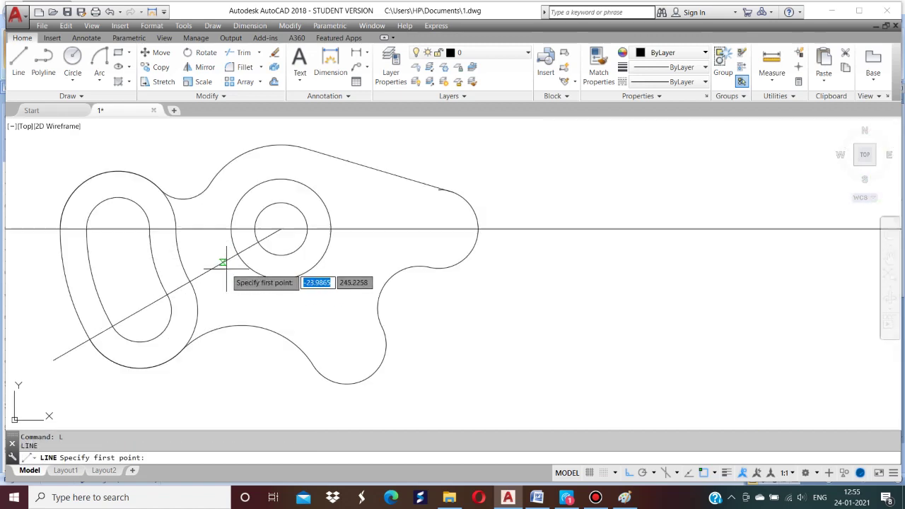
{"action": "left_click", "coordinate": [197, 309]}
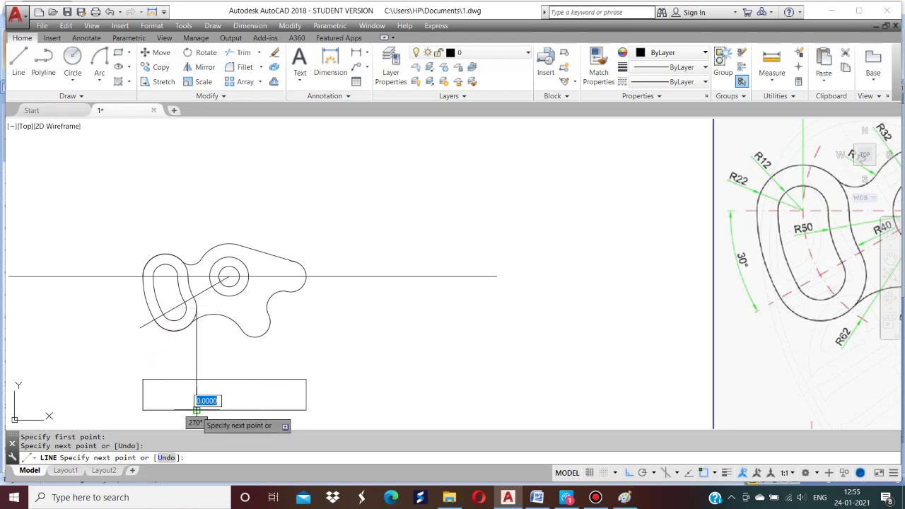
{"action": "left_click", "coordinate": [196, 410]}
Trim the part of the slot's projection line that lies above the front view rectangle.
{"action": "type", "text": "tr"}
{"action": "key", "text": "Return"}
{"action": "key", "text": "Return"}
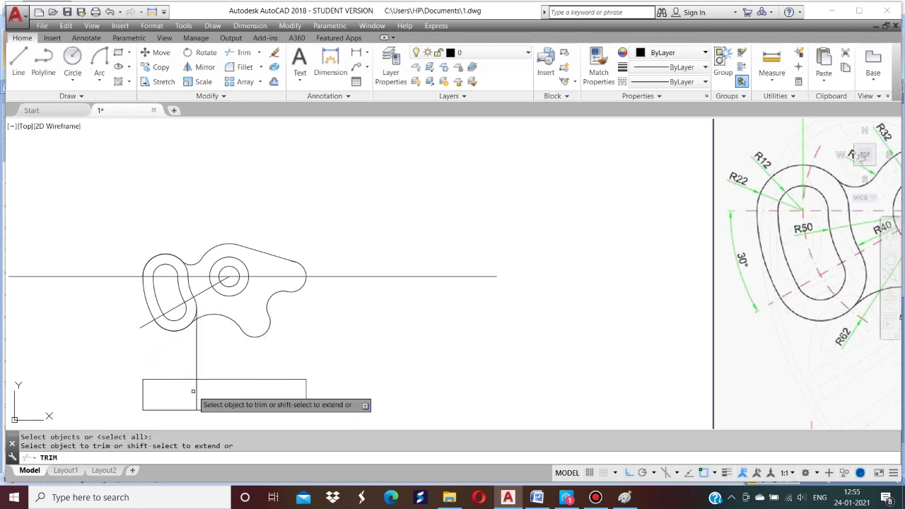
{"action": "left_click", "coordinate": [197, 359]}
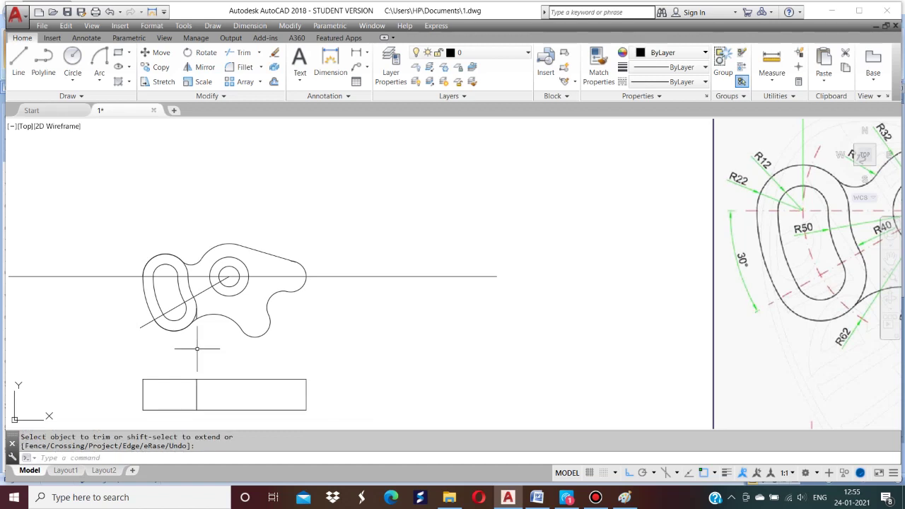
Draw a horizontal line across the front view between the midpoints of its left and right edges.
{"action": "scroll", "coordinate": [402, 359], "scroll_direction": "down", "scroll_amount": 2}
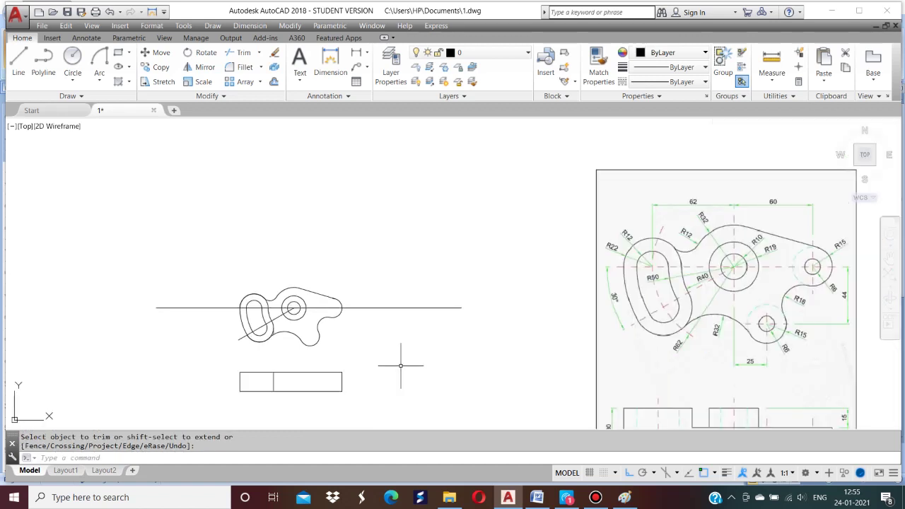
{"action": "key", "text": "Return"}
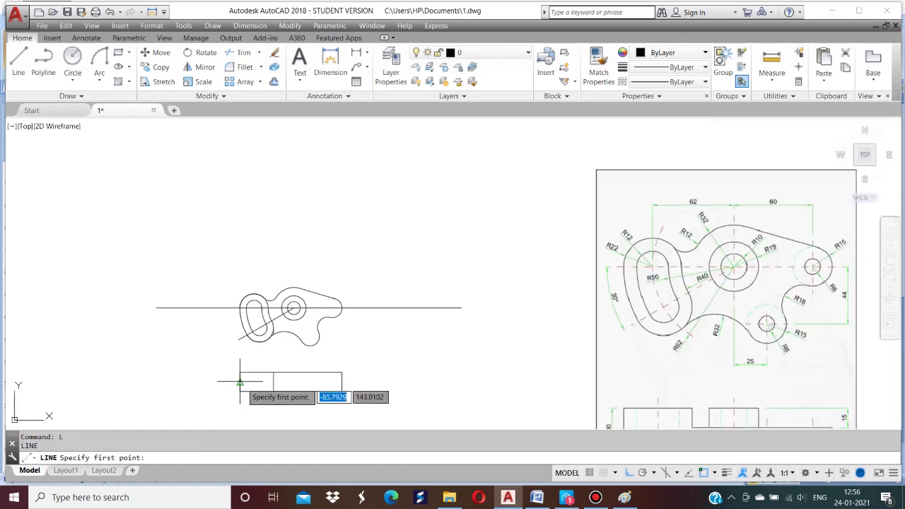
{"action": "left_click", "coordinate": [241, 381]}
{"action": "left_click", "coordinate": [341, 382]}
{"action": "key", "text": "Return"}
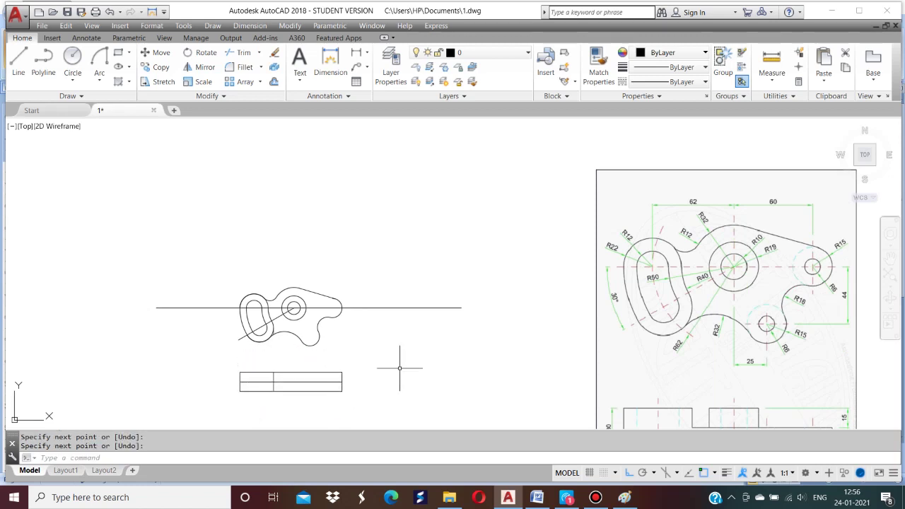
Offset the front view's bottom edge 5 mm upward.
{"action": "type", "text": "z"}
{"action": "key", "text": "Return"}
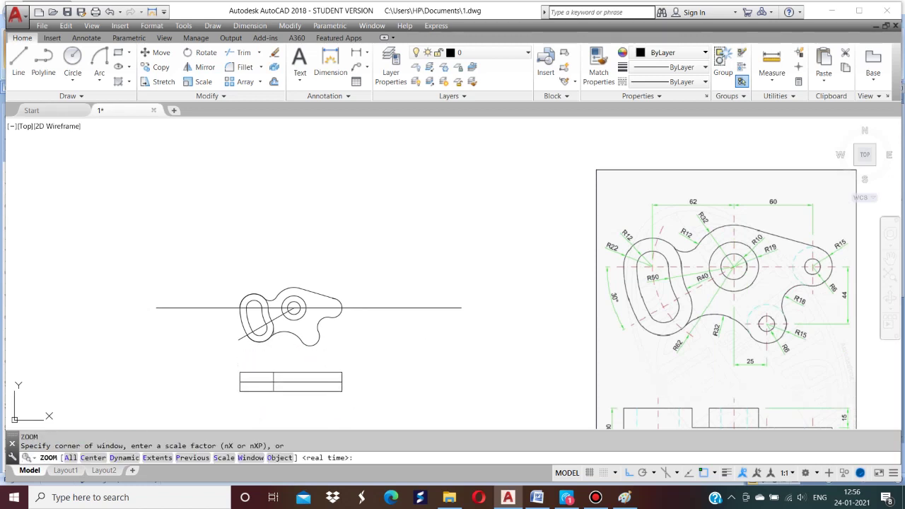
{"action": "type", "text": "a"}
{"action": "key", "text": "Return"}
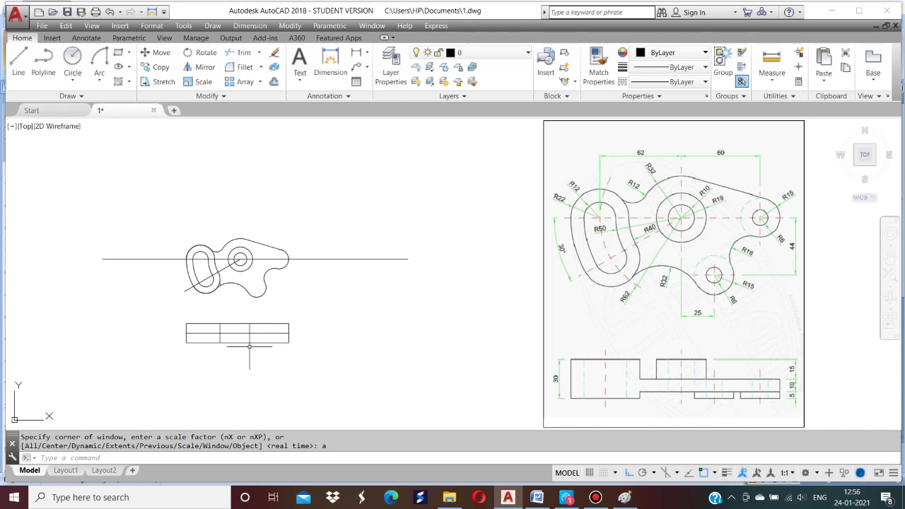
{"action": "scroll", "coordinate": [249, 346], "scroll_direction": "up", "scroll_amount": 4}
{"action": "key", "text": "Return"}
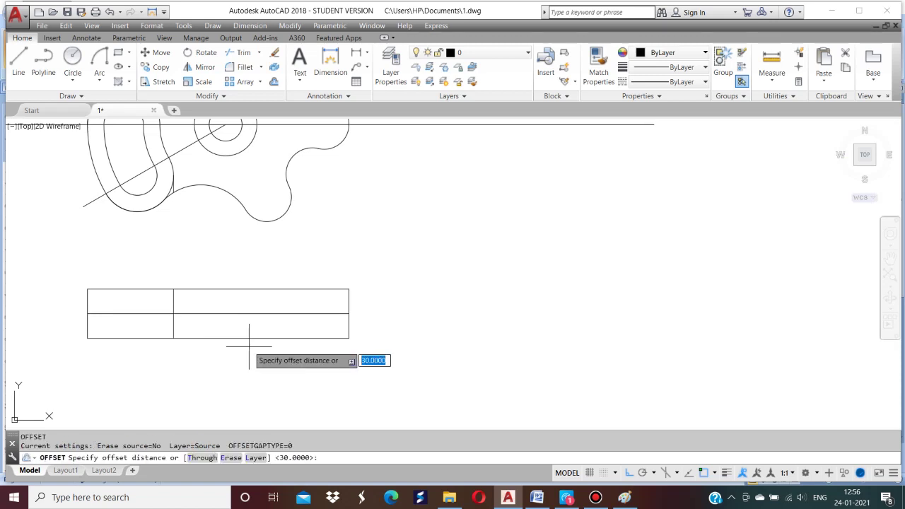
{"action": "type", "text": "5"}
{"action": "key", "text": "Return"}
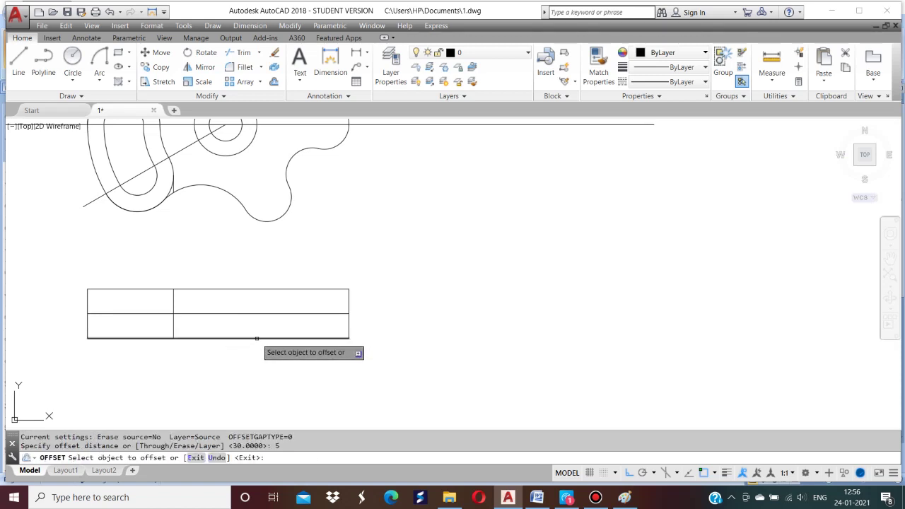
{"action": "left_click", "coordinate": [255, 338]}
{"action": "left_click", "coordinate": [254, 326]}
{"action": "key", "text": "Return"}
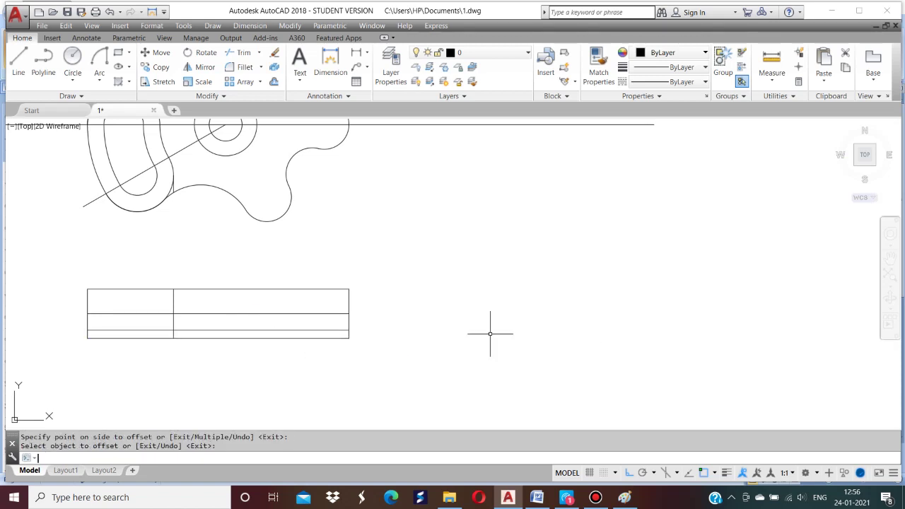
Erase the horizontal line at mid-height of the front view.
{"action": "type", "text": "e"}
{"action": "key", "text": "Return"}
{"action": "left_click", "coordinate": [277, 314]}
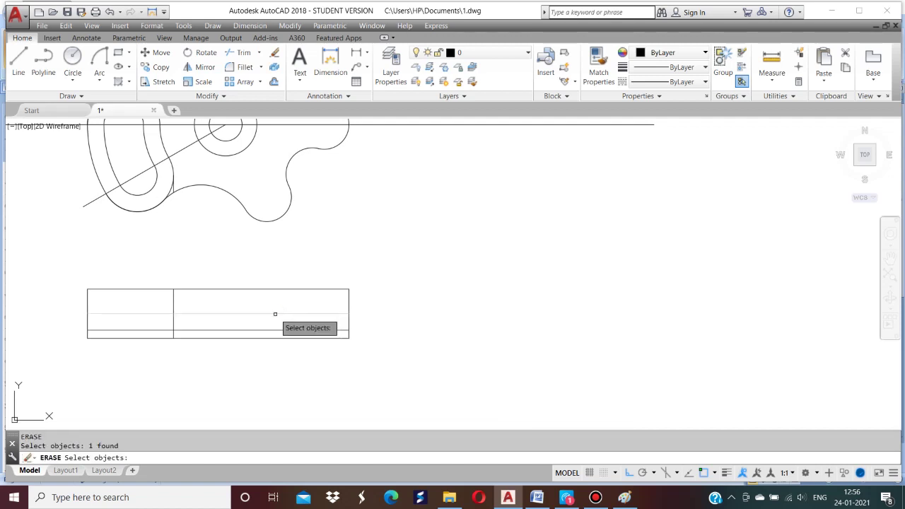
Offset the horizontal line just above the front view's bottom edge 10 mm upward to form the arm's top edge.
{"action": "type", "text": "o"}
{"action": "key", "text": "Return"}
{"action": "type", "text": "1"}
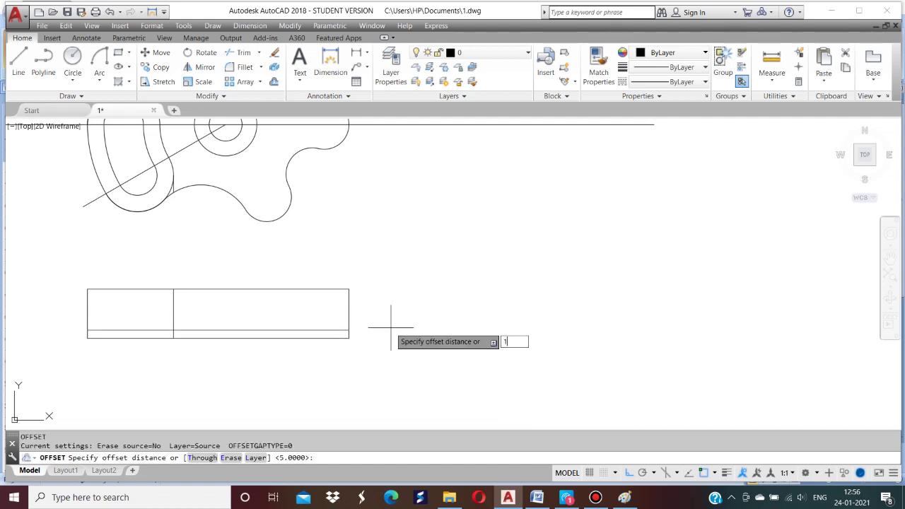
{"action": "type", "text": "0"}
{"action": "key", "text": "Return"}
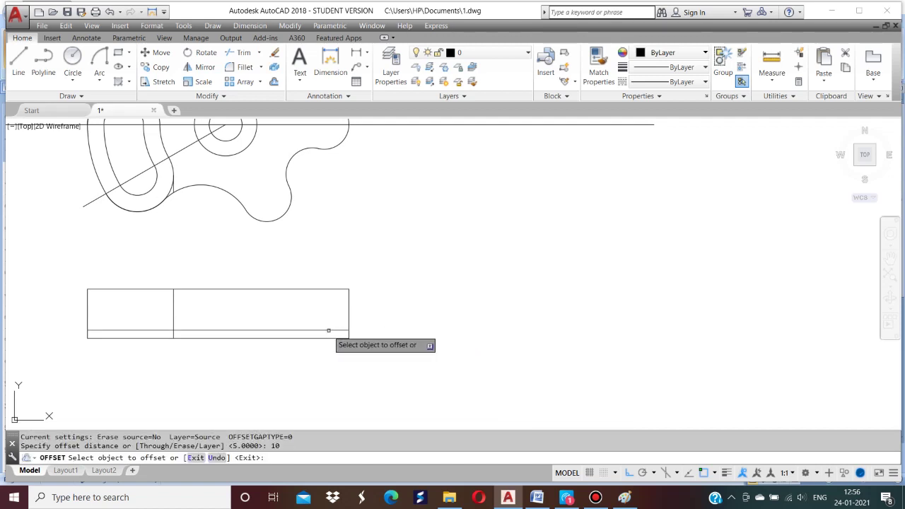
{"action": "left_click", "coordinate": [329, 331]}
{"action": "left_click", "coordinate": [324, 321]}
{"action": "key", "text": "Return"}
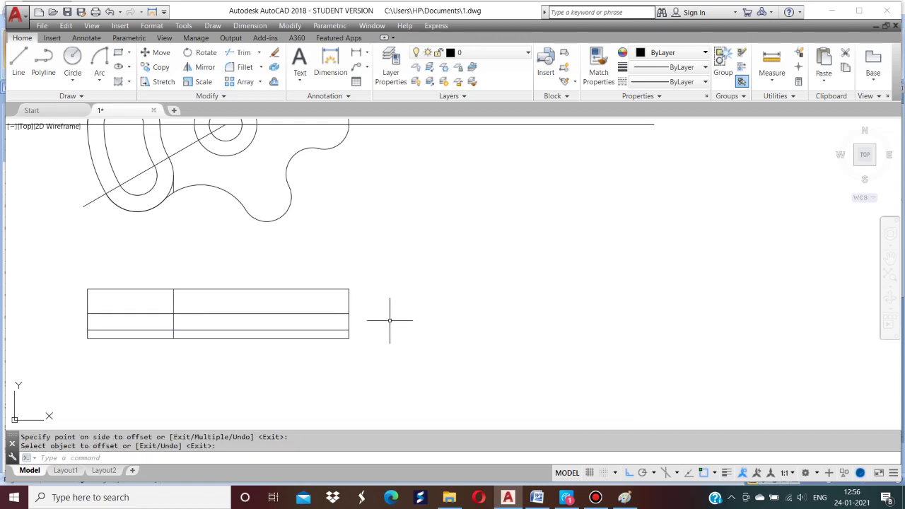
Trim the arm lines inside the left block, the bottom edge beyond the block, and the right edge's parts above and below the arm.
{"action": "type", "text": "tr"}
{"action": "key", "text": "Return"}
{"action": "key", "text": "Return"}
{"action": "left_click", "coordinate": [166, 313]}
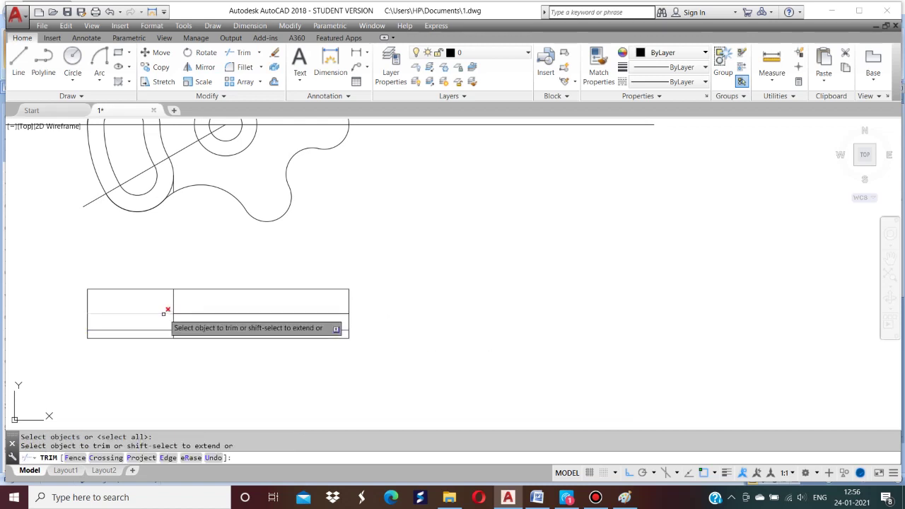
{"action": "left_click", "coordinate": [164, 330]}
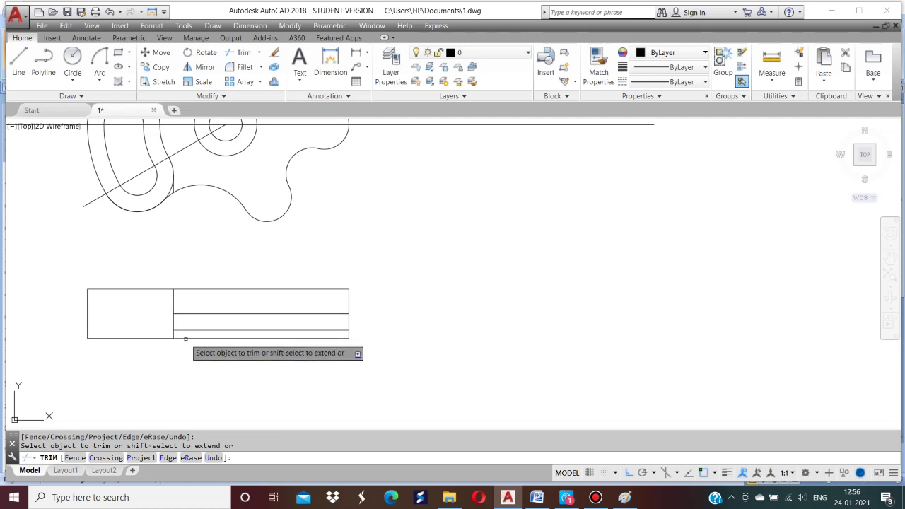
{"action": "left_click", "coordinate": [186, 338]}
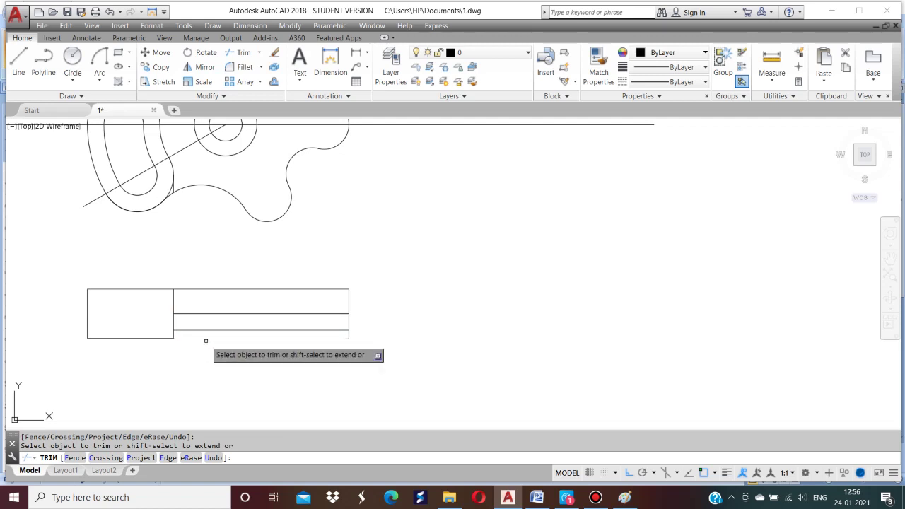
{"action": "left_click", "coordinate": [350, 334]}
{"action": "left_click", "coordinate": [350, 302]}
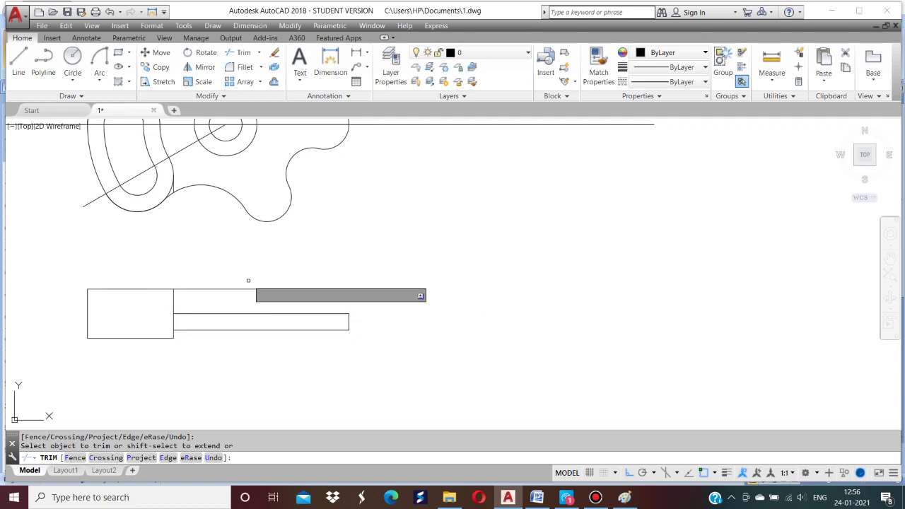
Trim away the front view's top edge to the right of the left block.
{"action": "left_click", "coordinate": [246, 285]}
{"action": "left_click", "coordinate": [238, 289]}
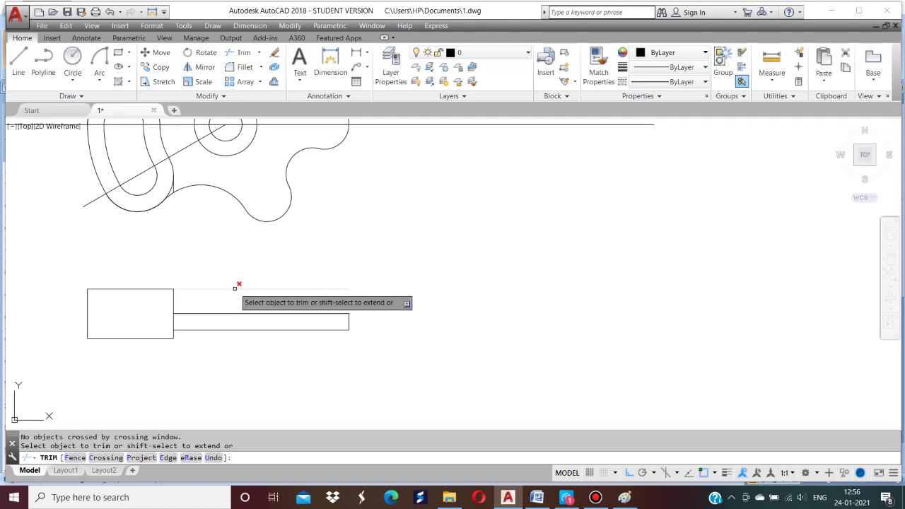
{"action": "key", "text": "Return"}
{"action": "key", "text": "Escape"}
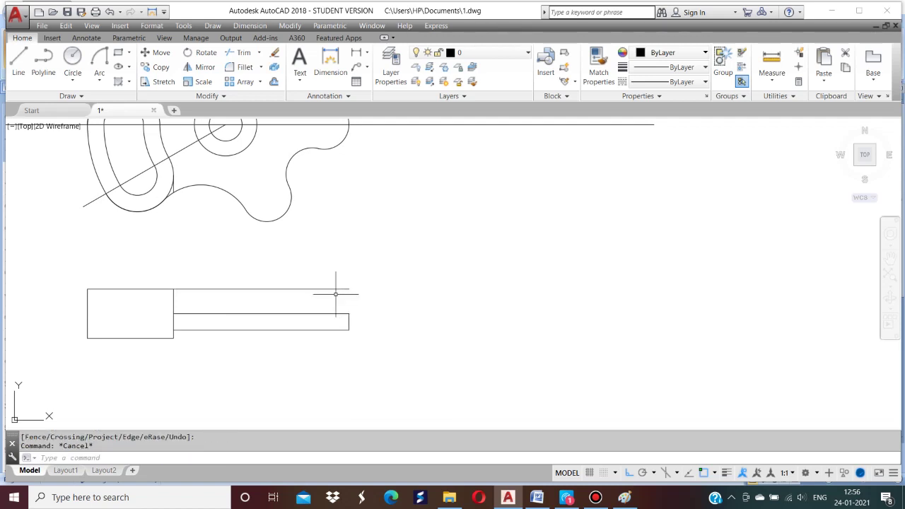
{"action": "type", "text": "tr"}
{"action": "key", "text": "Return"}
{"action": "key", "text": "Return"}
{"action": "left_click", "coordinate": [333, 288]}
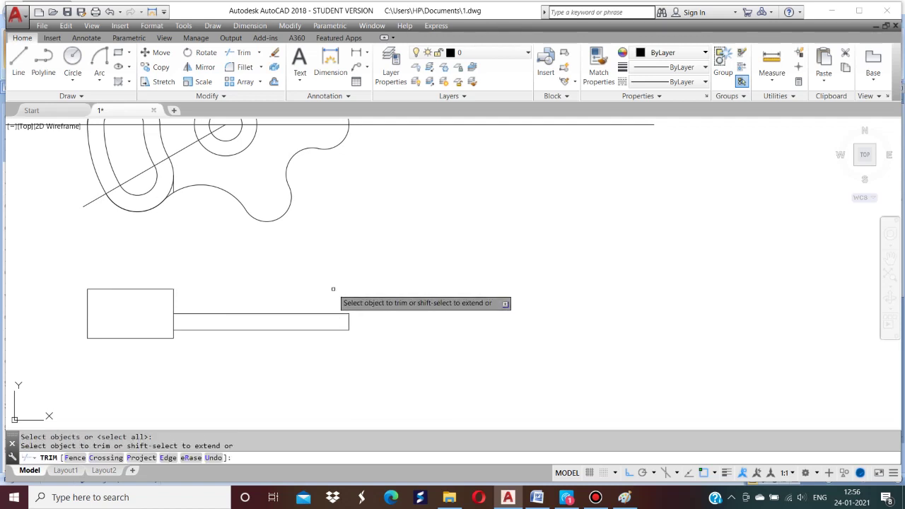
{"action": "type", "text": "z"}
{"action": "key", "text": "Return"}
{"action": "type", "text": "a"}
{"action": "key", "text": "Return"}
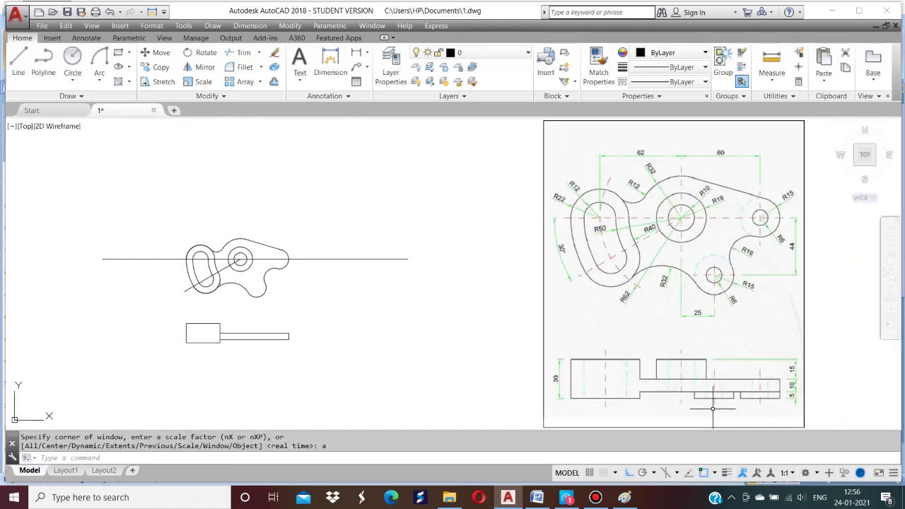
{"action": "type", "text": "l"}
{"action": "key", "text": "Return"}
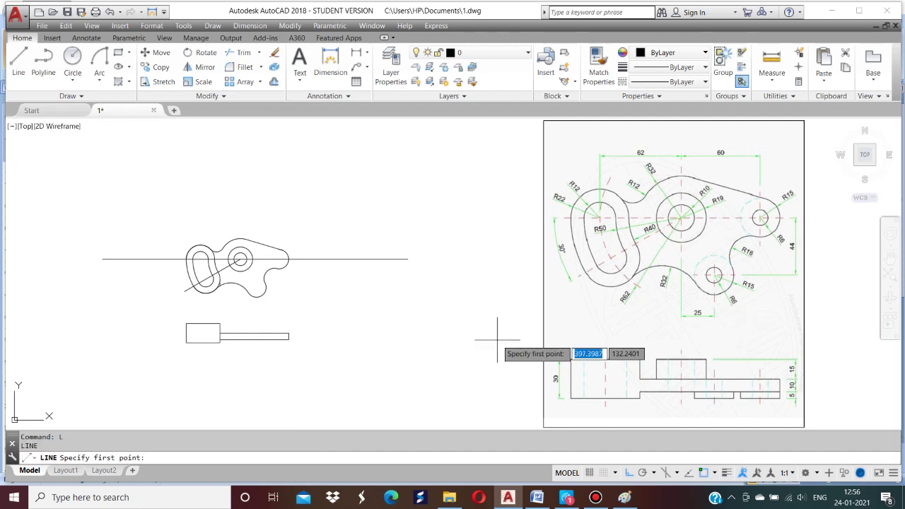
{"action": "key", "text": "Escape"}
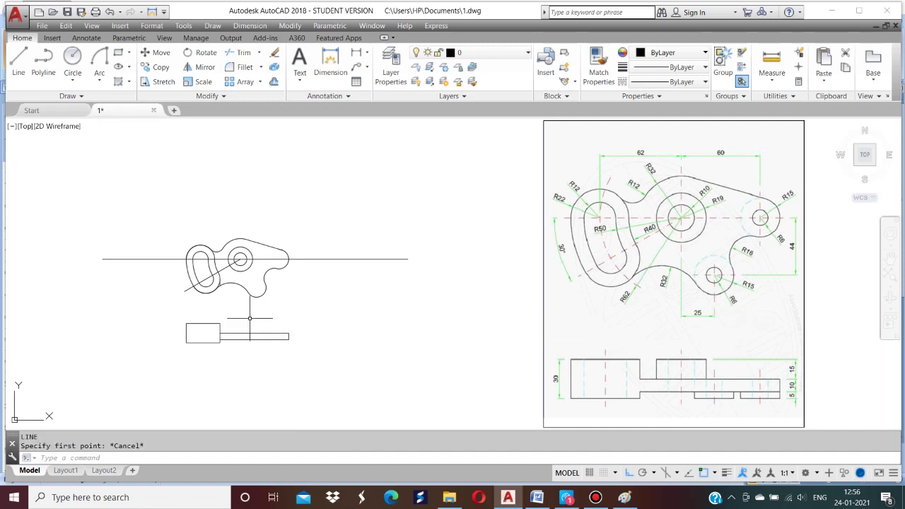
Draw a circle of radius 6 at the centre of the lower lobe's arc in the top view.
{"action": "key", "text": "Return"}
{"action": "scroll", "coordinate": [255, 308], "scroll_direction": "up", "scroll_amount": 2}
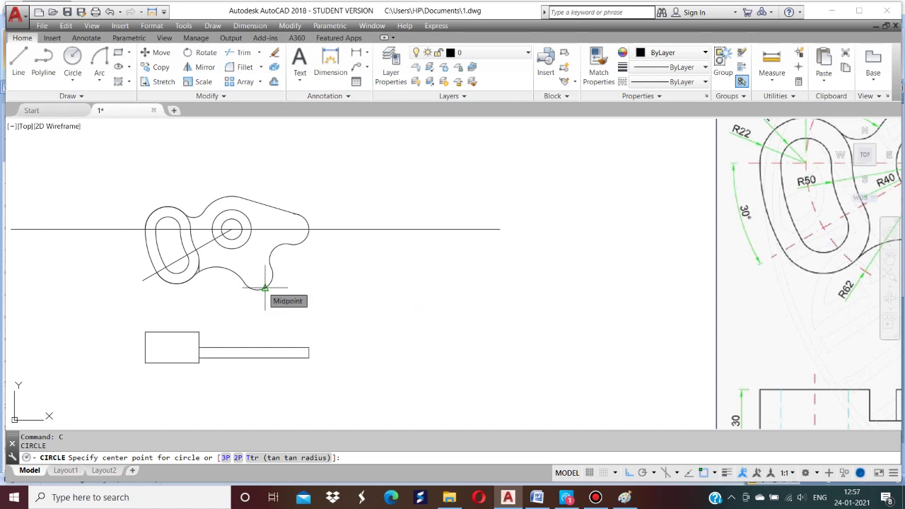
{"action": "type", "text": "cen"}
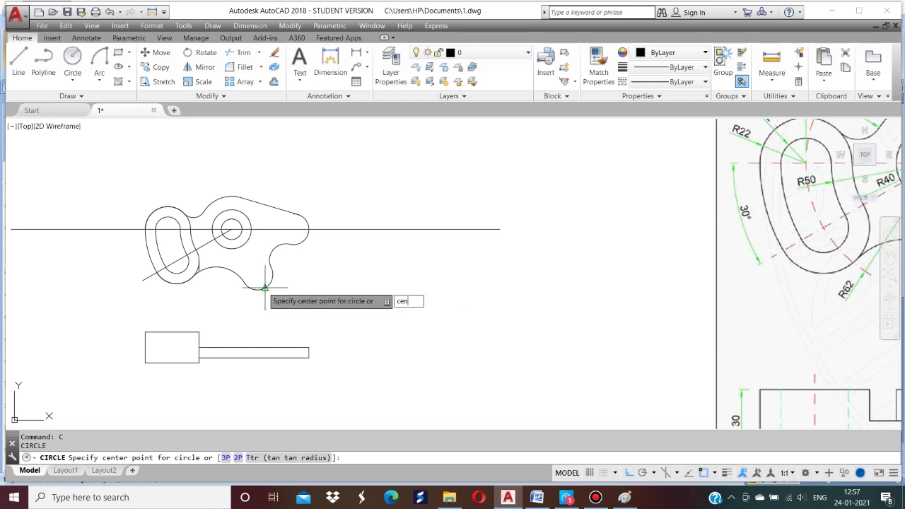
{"action": "key", "text": "Return"}
{"action": "left_click", "coordinate": [260, 280]}
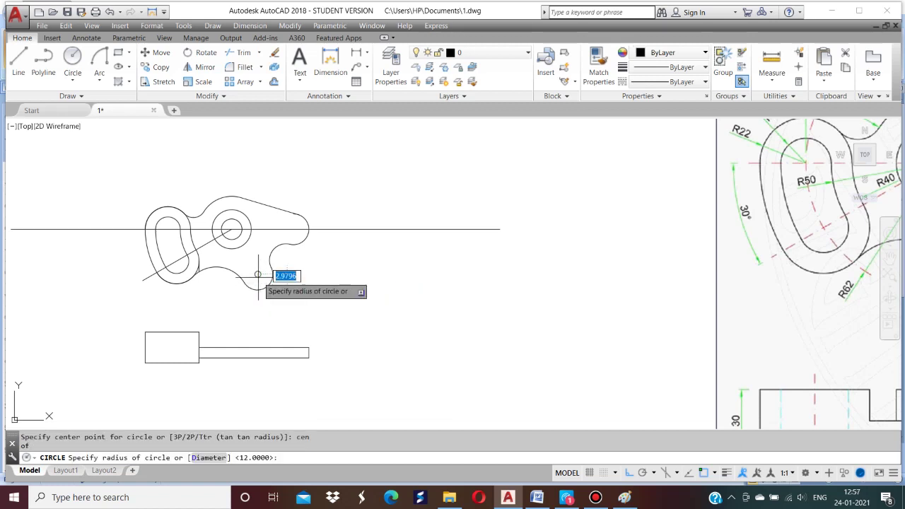
{"action": "scroll", "coordinate": [259, 281], "scroll_direction": "down", "scroll_amount": 2}
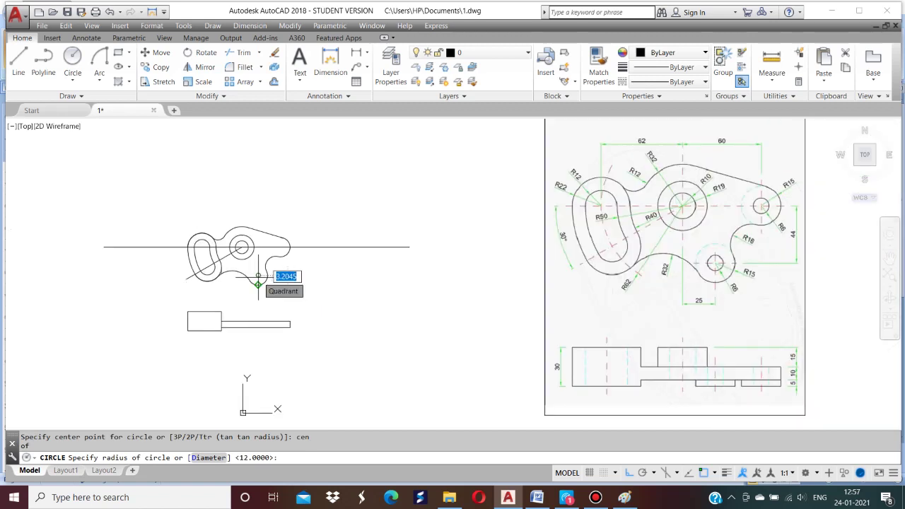
{"action": "type", "text": "6"}
{"action": "key", "text": "Return"}
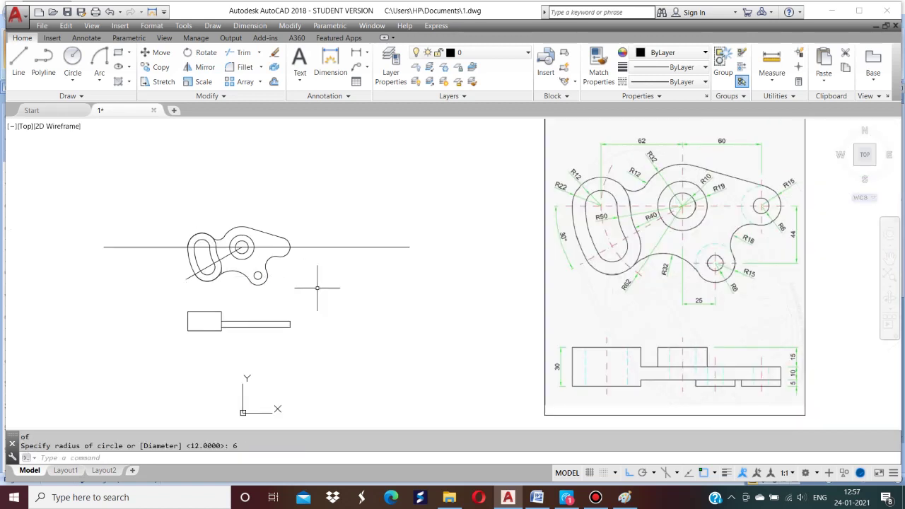
Draw a circle of radius 6 at the centre of the right lobe's arc in the top view.
{"action": "type", "text": "c"}
{"action": "key", "text": "Return"}
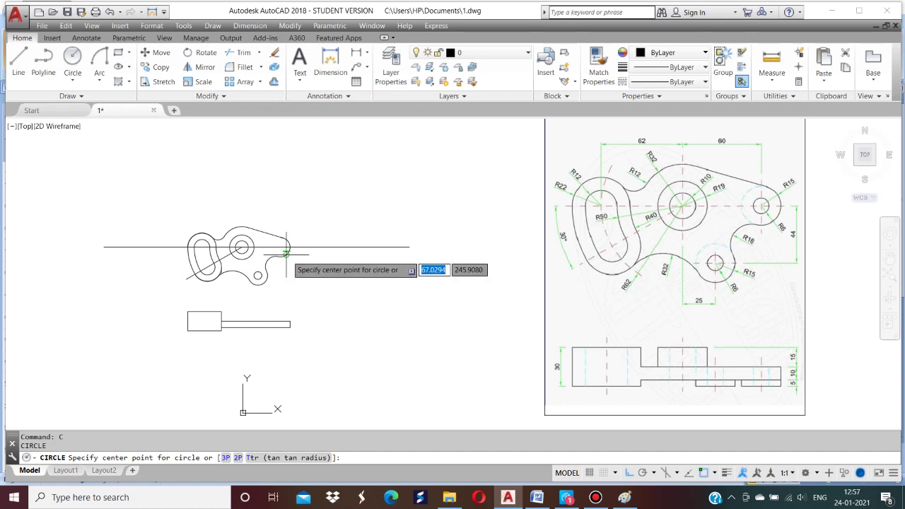
{"action": "type", "text": "cen"}
{"action": "key", "text": "Return"}
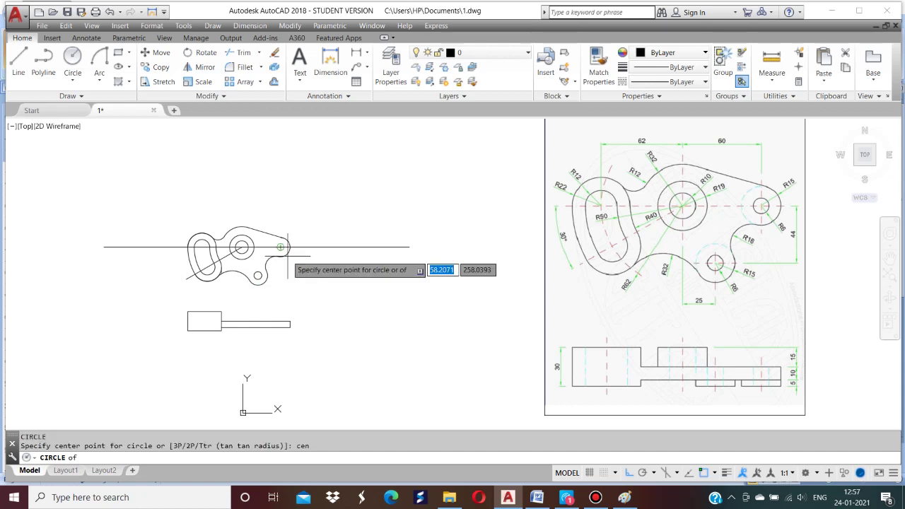
{"action": "left_click", "coordinate": [281, 246]}
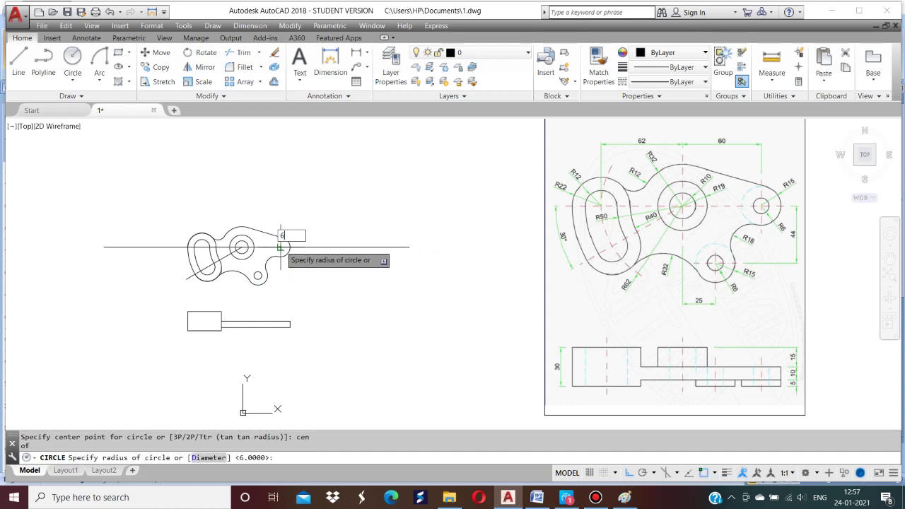
{"action": "type", "text": "6"}
{"action": "key", "text": "Return"}
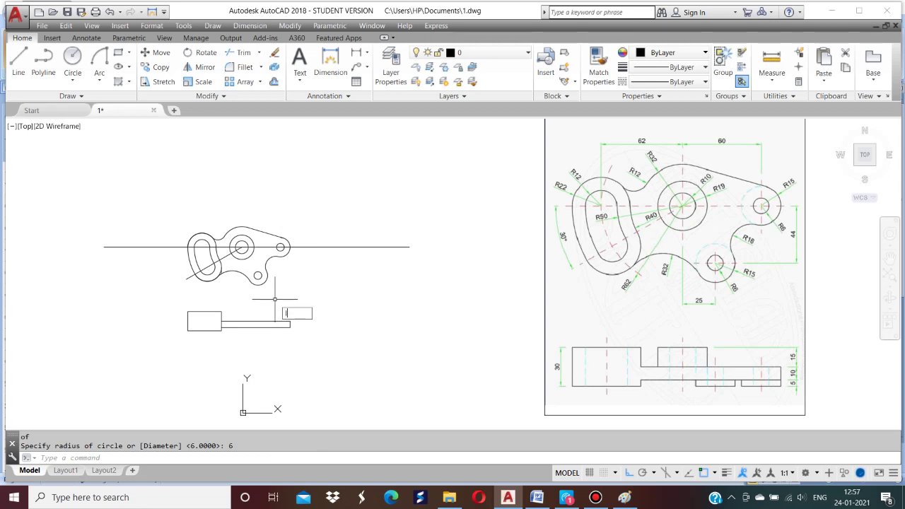
Draw a vertical projection line from the right hole's centre down past the bottom of the arm in the front view.
{"action": "type", "text": "l"}
{"action": "key", "text": "Return"}
{"action": "scroll", "coordinate": [280, 244], "scroll_direction": "up", "scroll_amount": 4}
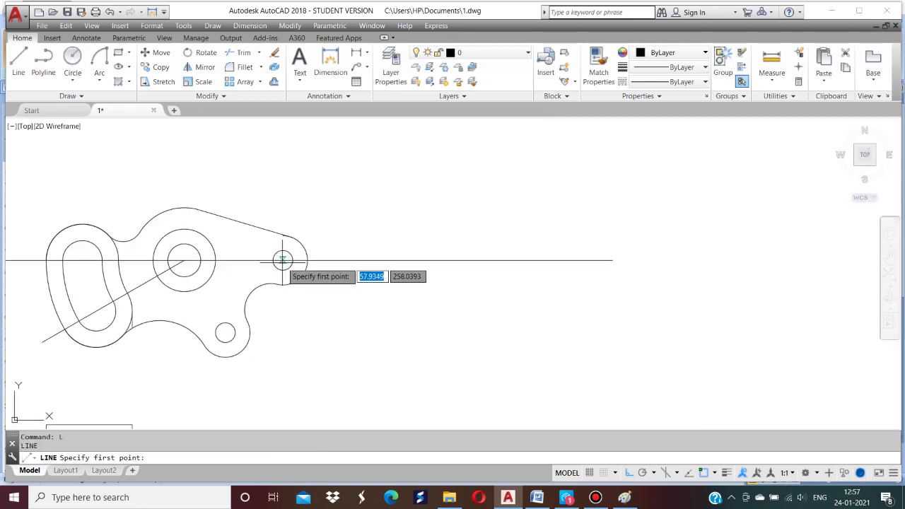
{"action": "type", "text": "c"}
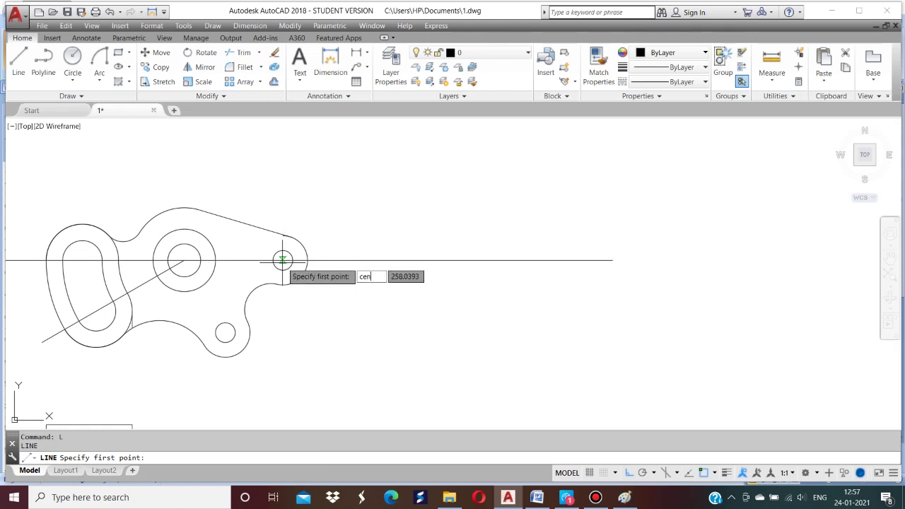
{"action": "type", "text": "en"}
{"action": "key", "text": "Return"}
{"action": "left_click", "coordinate": [283, 261]}
{"action": "scroll", "coordinate": [285, 279], "scroll_direction": "down", "scroll_amount": 3}
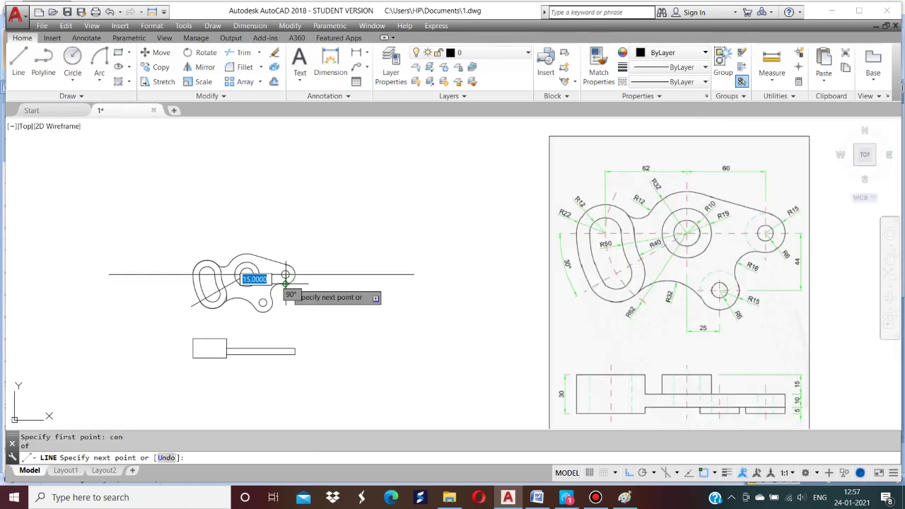
{"action": "left_click", "coordinate": [287, 365]}
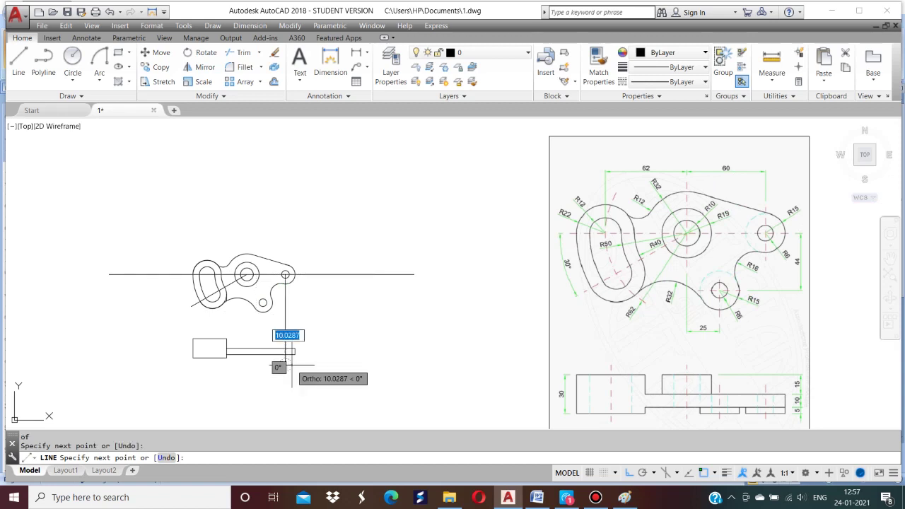
{"action": "key", "text": "Return"}
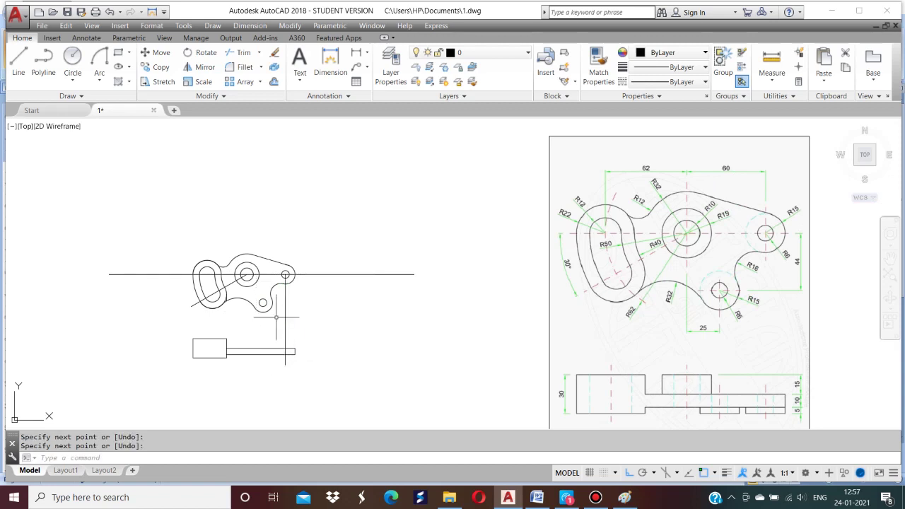
Draw a vertical line from the fillet arc beside the right lobe down past the arm in the front view.
{"action": "type", "text": "l"}
{"action": "key", "text": "Return"}
{"action": "scroll", "coordinate": [276, 318], "scroll_direction": "up", "scroll_amount": 4}
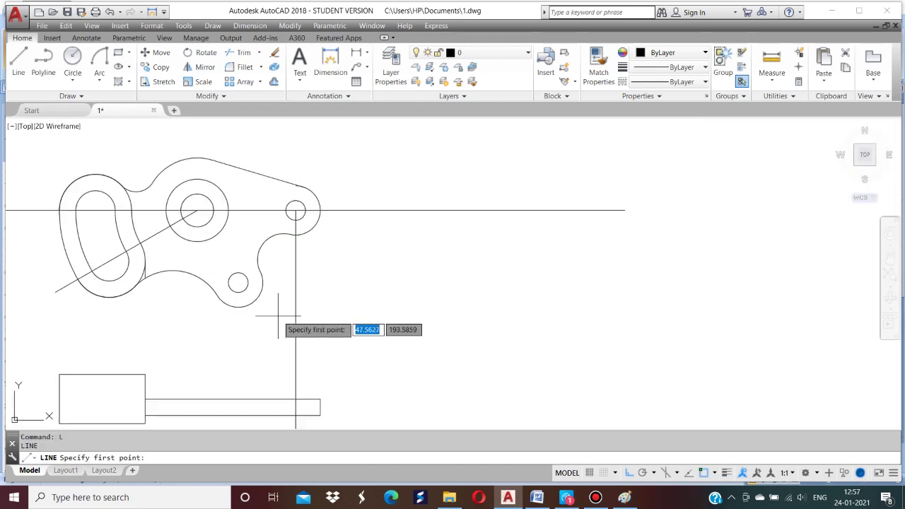
{"action": "left_click", "coordinate": [283, 234]}
{"action": "scroll", "coordinate": [271, 338], "scroll_direction": "down", "scroll_amount": 2}
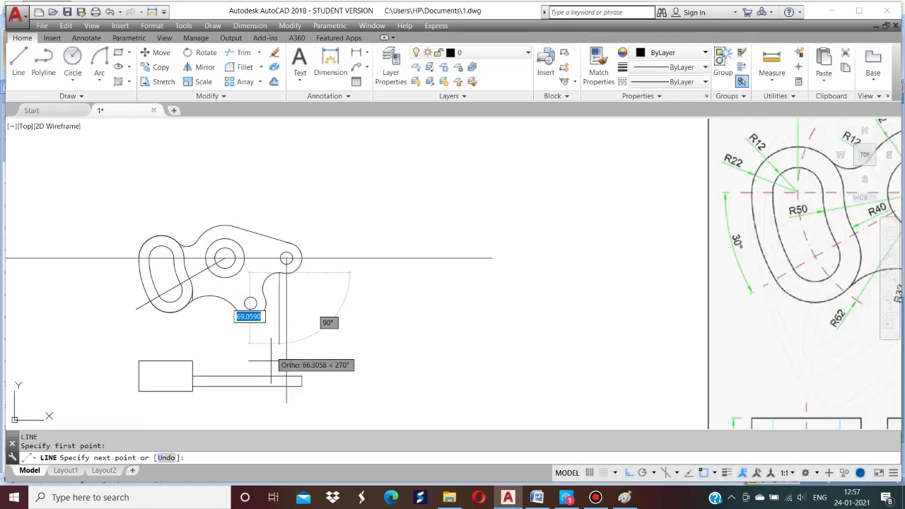
{"action": "left_click", "coordinate": [271, 399]}
{"action": "key", "text": "Return"}
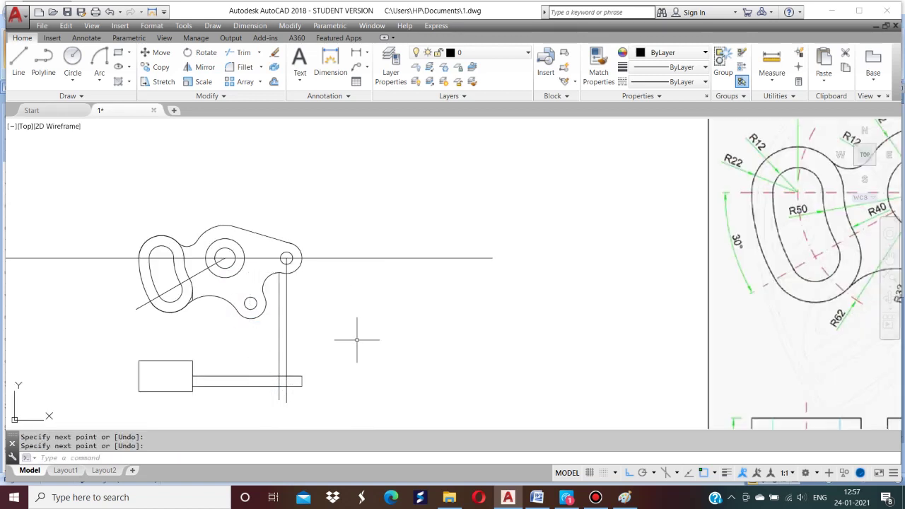
Erase the vertical line just left of the right hole's projection line.
{"action": "type", "text": "z"}
{"action": "key", "text": "Return"}
{"action": "type", "text": "a"}
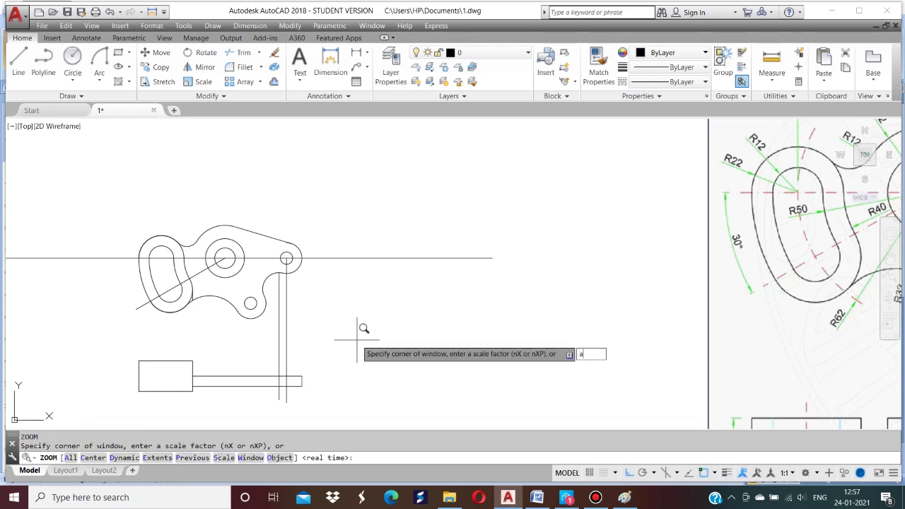
{"action": "key", "text": "Return"}
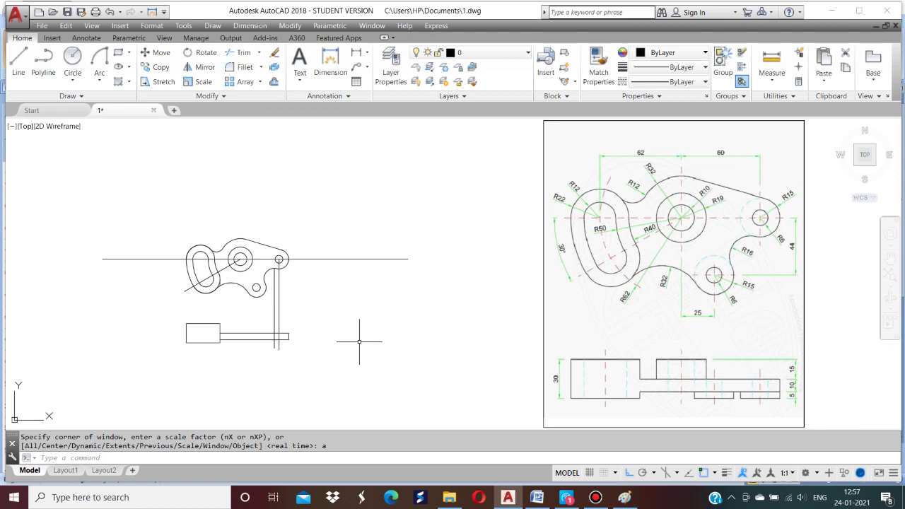
{"action": "type", "text": "e"}
{"action": "key", "text": "Return"}
{"action": "left_click", "coordinate": [276, 347]}
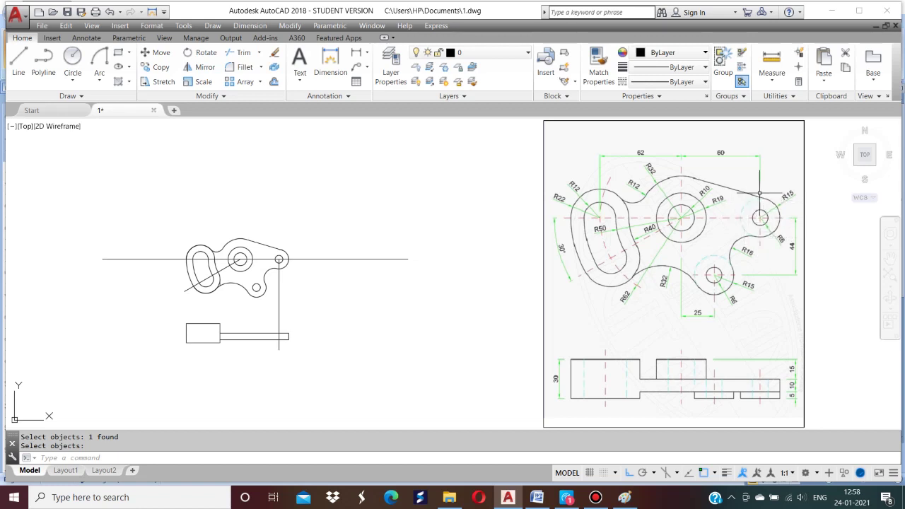
Offset the arm's right end edge 30 mm to the left in the front view.
{"action": "scroll", "coordinate": [249, 348], "scroll_direction": "up", "scroll_amount": 2}
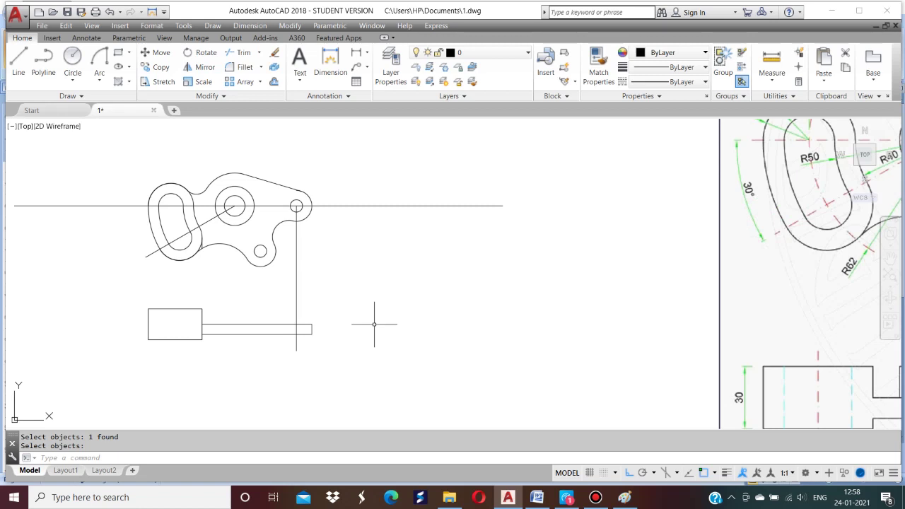
{"action": "key", "text": "Return"}
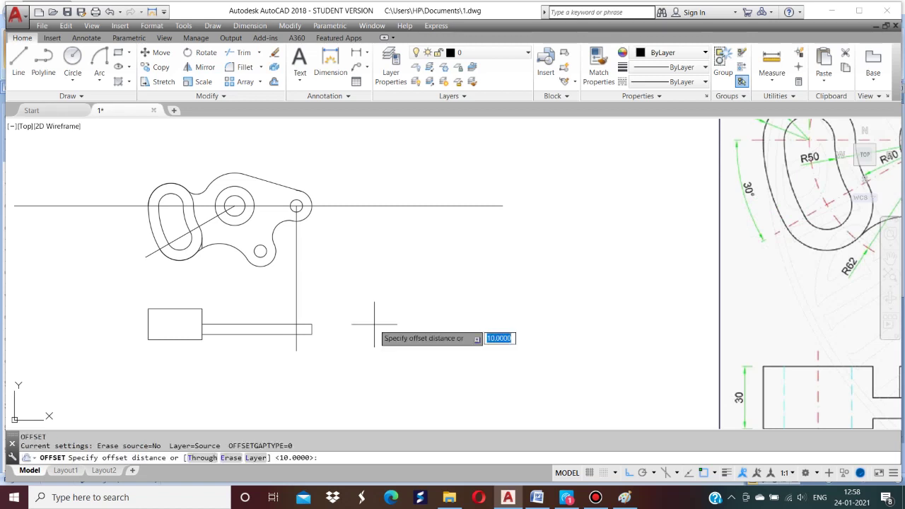
{"action": "scroll", "coordinate": [306, 350], "scroll_direction": "up", "scroll_amount": 2}
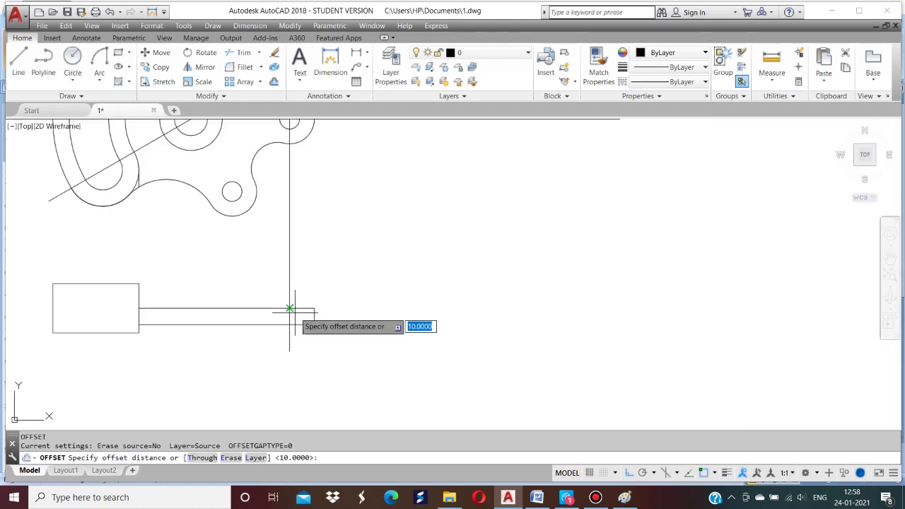
{"action": "scroll", "coordinate": [290, 309], "scroll_direction": "down", "scroll_amount": 2}
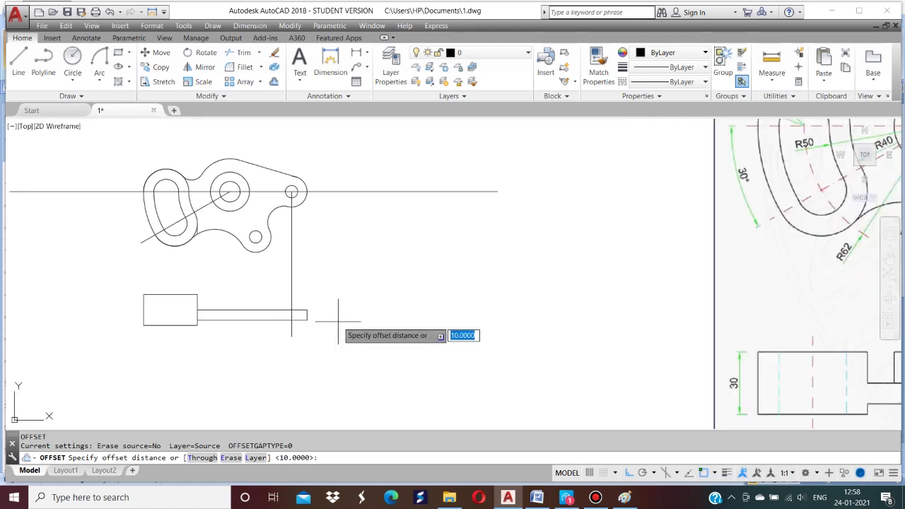
{"action": "type", "text": "30"}
{"action": "key", "text": "Return"}
{"action": "left_click", "coordinate": [291, 313]}
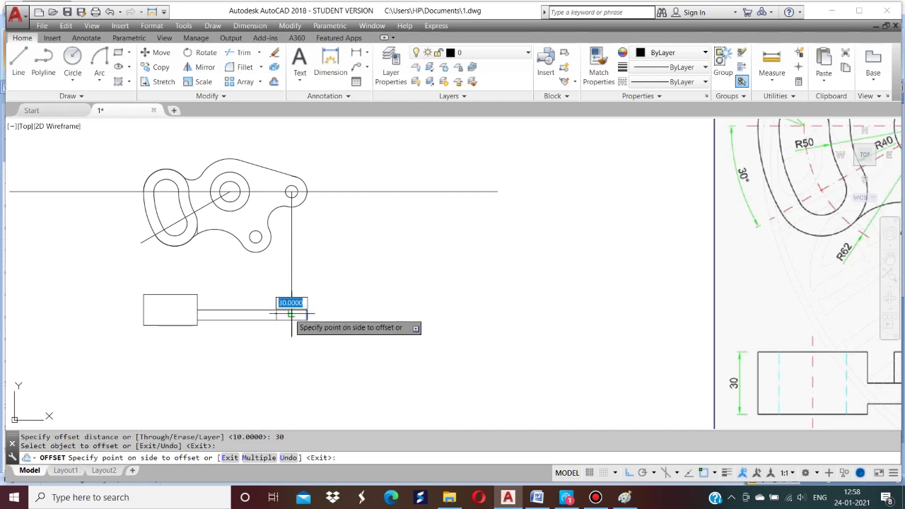
{"action": "left_click", "coordinate": [292, 315]}
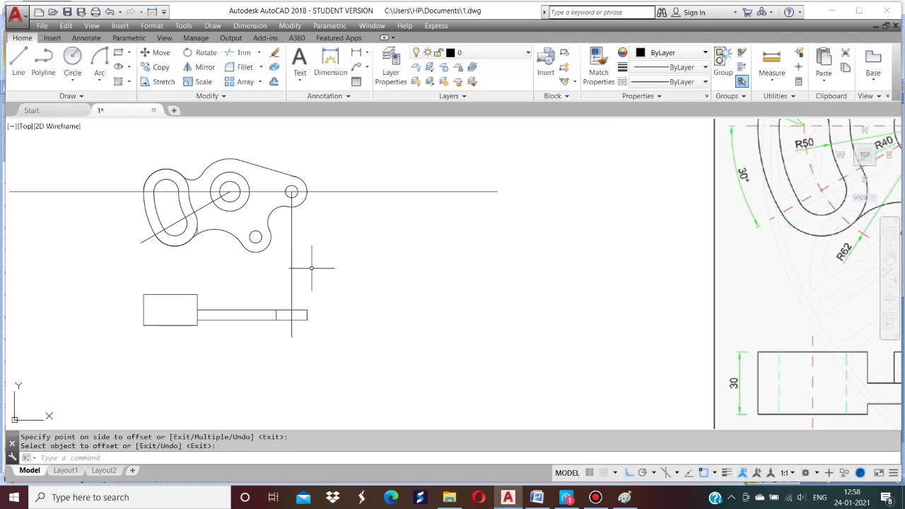
Offset the right hole's vertical projection line 6 mm to both sides to project the hole's edges.
{"action": "key", "text": "Return"}
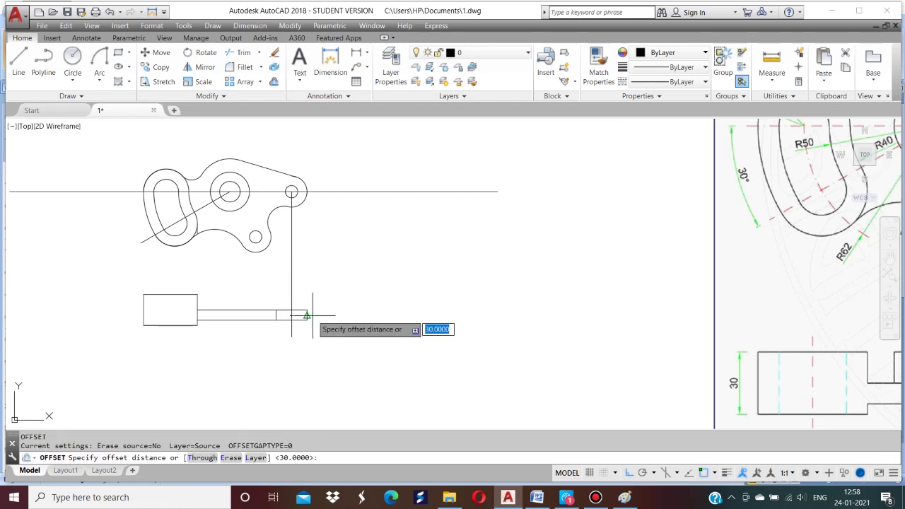
{"action": "type", "text": "6"}
{"action": "key", "text": "Return"}
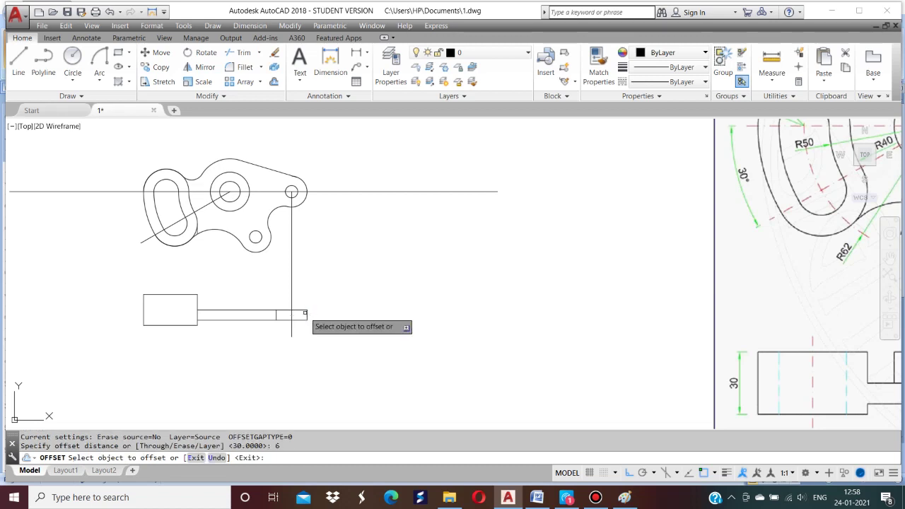
{"action": "left_click", "coordinate": [291, 300]}
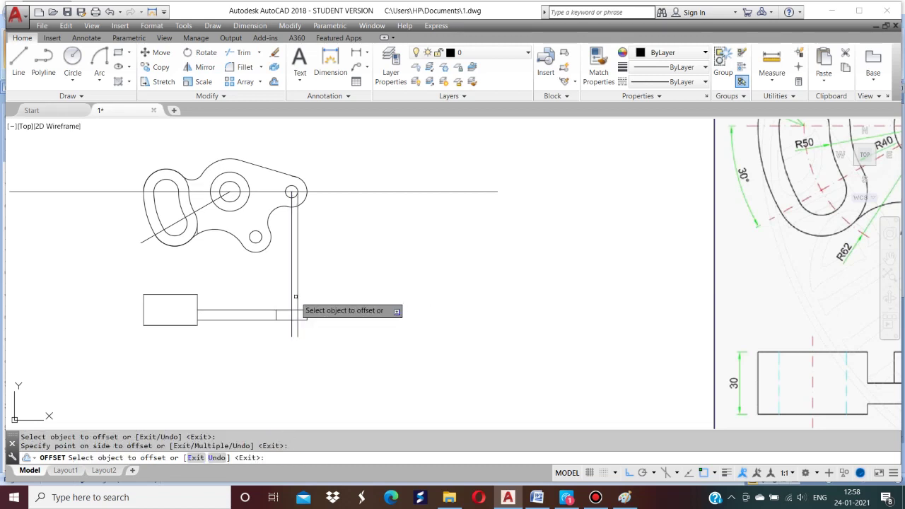
{"action": "left_click", "coordinate": [291, 295]}
{"action": "left_click", "coordinate": [305, 302]}
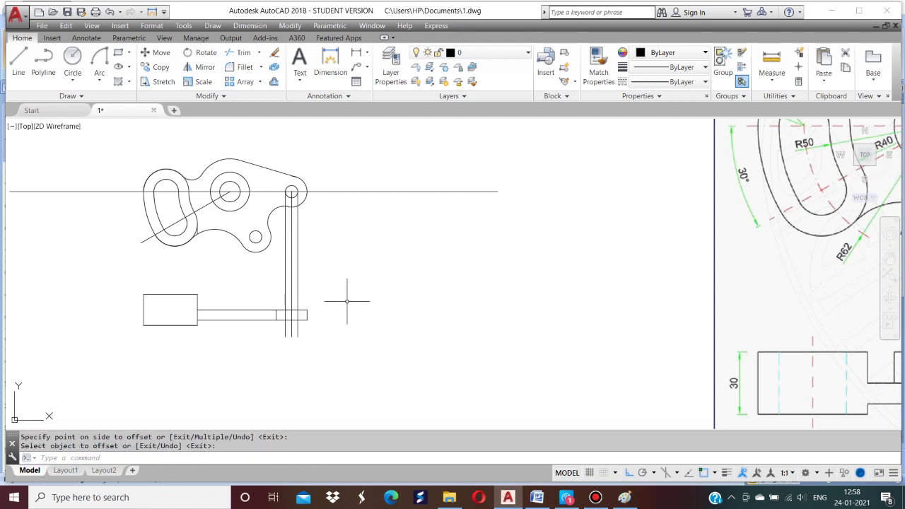
{"action": "scroll", "coordinate": [344, 298], "scroll_direction": "down", "scroll_amount": 2}
{"action": "scroll", "coordinate": [809, 382], "scroll_direction": "up", "scroll_amount": 1}
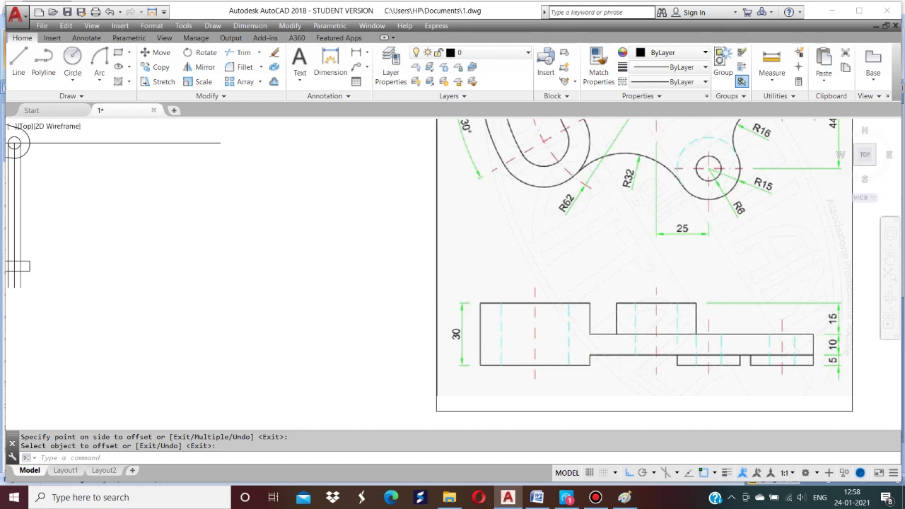
{"action": "scroll", "coordinate": [633, 363], "scroll_direction": "down", "scroll_amount": 2}
{"action": "scroll", "coordinate": [203, 312], "scroll_direction": "up", "scroll_amount": 3}
{"action": "scroll", "coordinate": [299, 296], "scroll_direction": "up", "scroll_amount": 4}
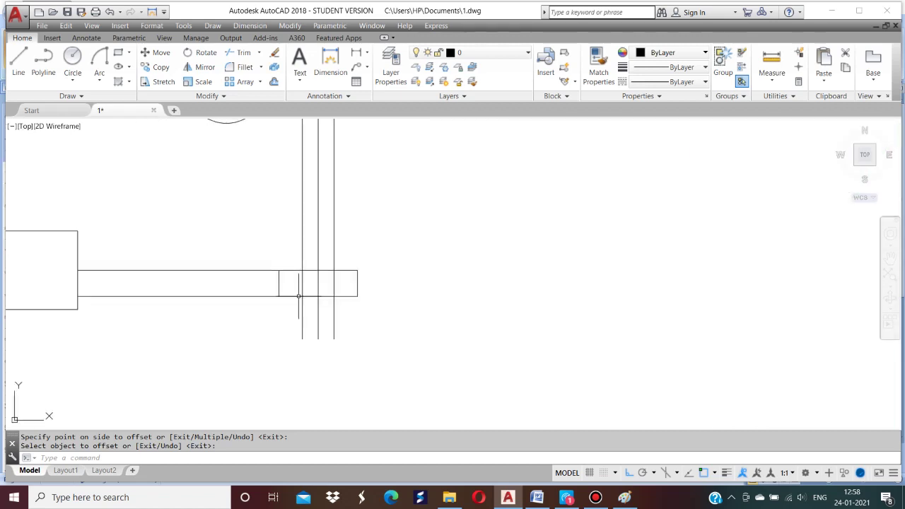
Offset the arm's bottom edge 5 mm downward in the front view.
{"action": "key", "text": "Return"}
{"action": "type", "text": "5"}
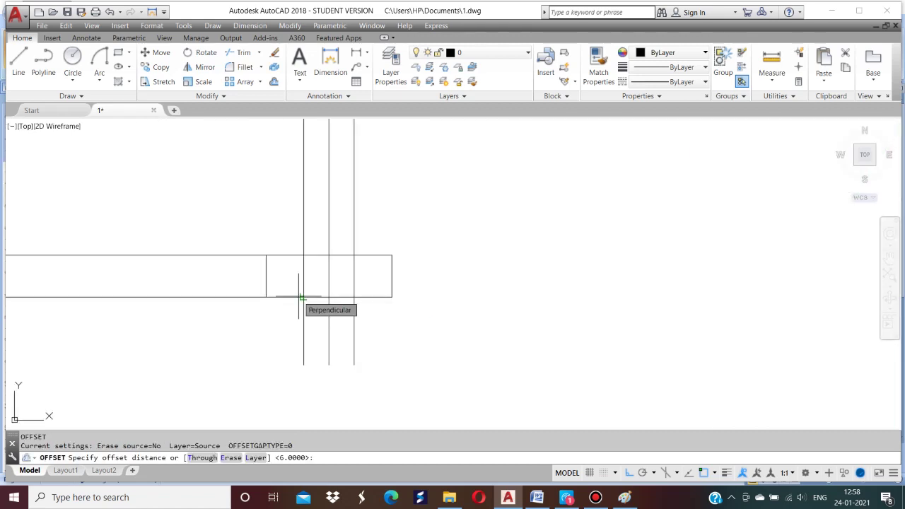
{"action": "key", "text": "Return"}
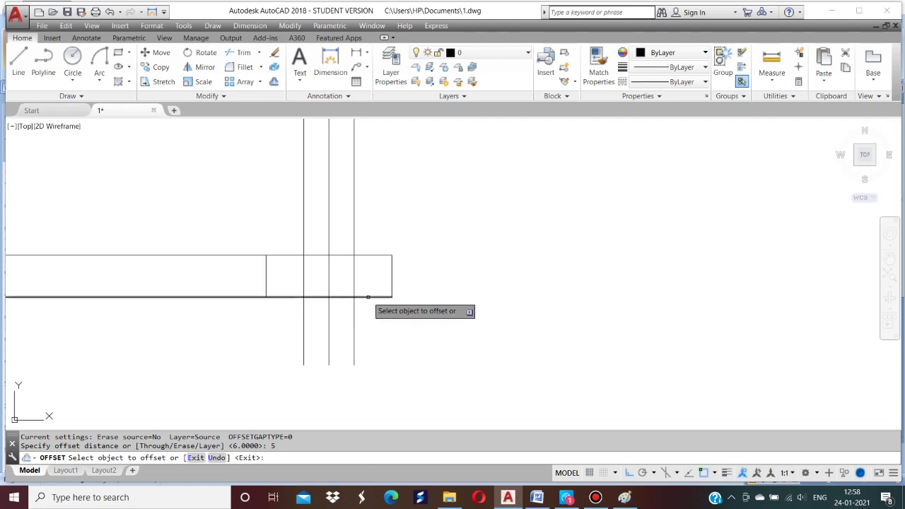
{"action": "left_click", "coordinate": [369, 297]}
{"action": "left_click", "coordinate": [368, 309]}
{"action": "key", "text": "Return"}
{"action": "key", "text": "Return"}
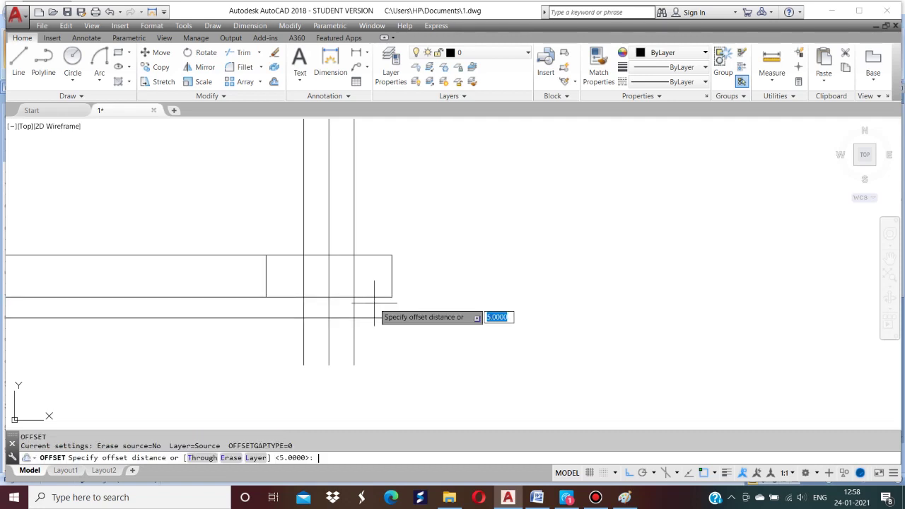
{"action": "key", "text": "Escape"}
Trim the two outer hole projection lines below the new offset line, and trim that line's portion to their left.
{"action": "type", "text": "tr"}
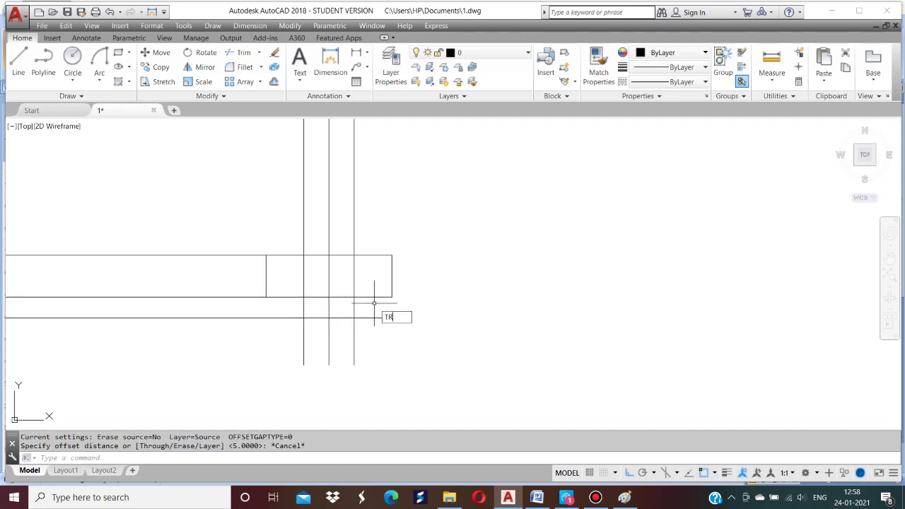
{"action": "key", "text": "Return"}
{"action": "left_click", "coordinate": [354, 337]}
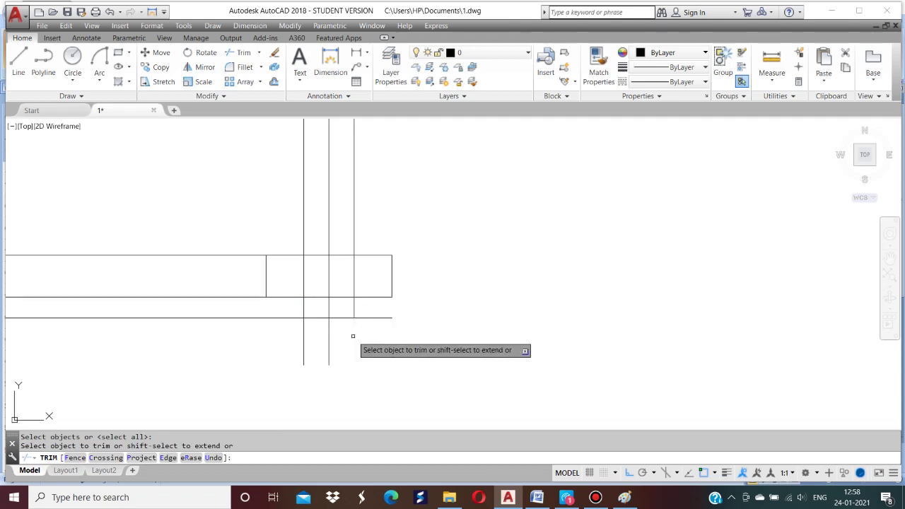
{"action": "left_click", "coordinate": [304, 344]}
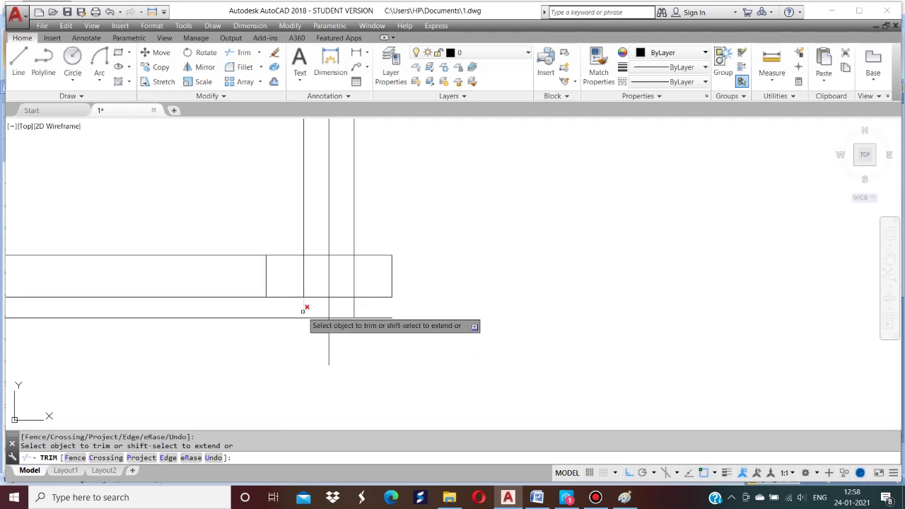
{"action": "left_click", "coordinate": [260, 317]}
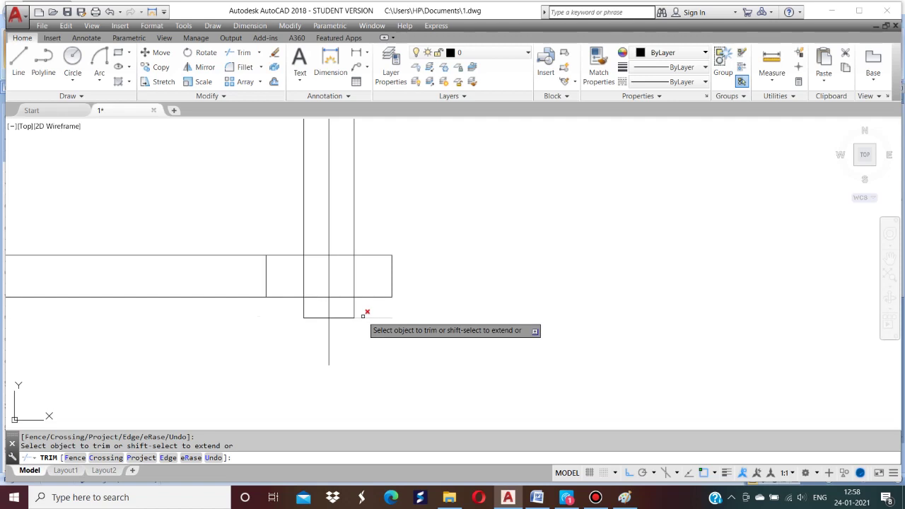
{"action": "scroll", "coordinate": [418, 289], "scroll_direction": "down", "scroll_amount": 4}
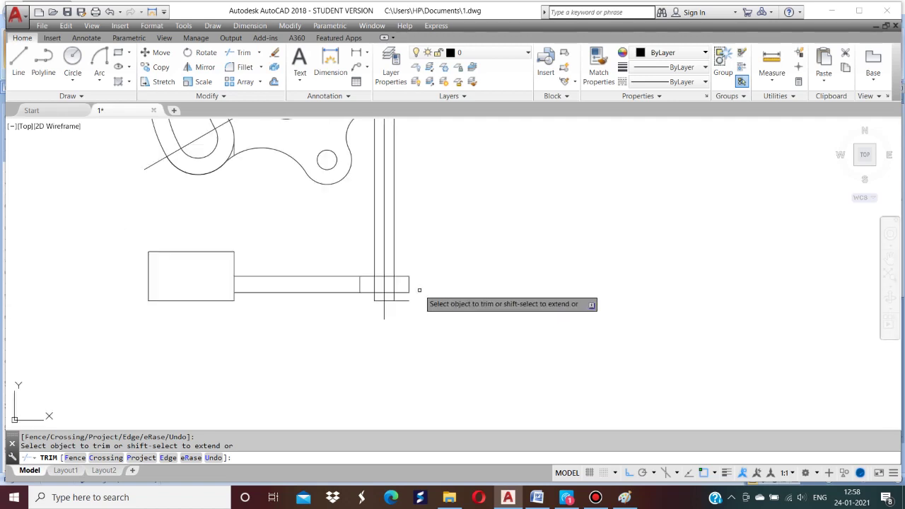
{"action": "scroll", "coordinate": [419, 289], "scroll_direction": "down", "scroll_amount": 5}
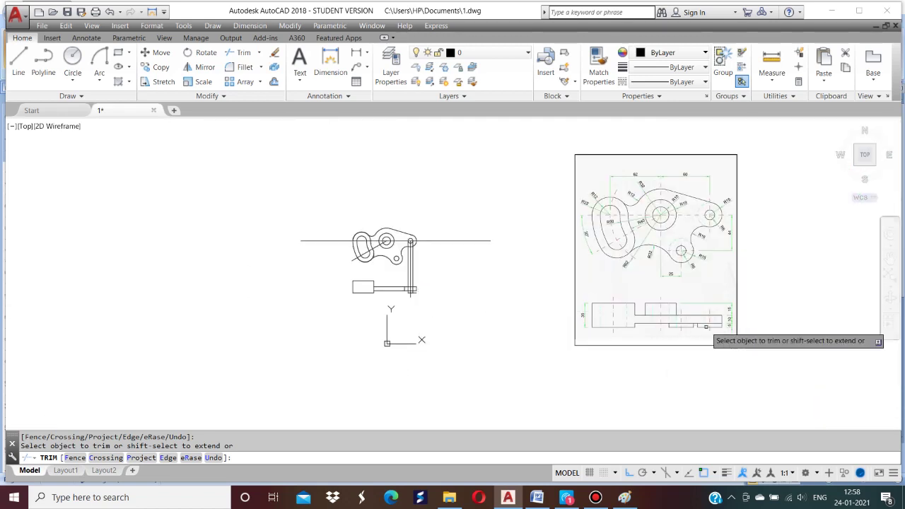
{"action": "scroll", "coordinate": [418, 289], "scroll_direction": "up", "scroll_amount": 4}
{"action": "scroll", "coordinate": [445, 324], "scroll_direction": "down", "scroll_amount": 2}
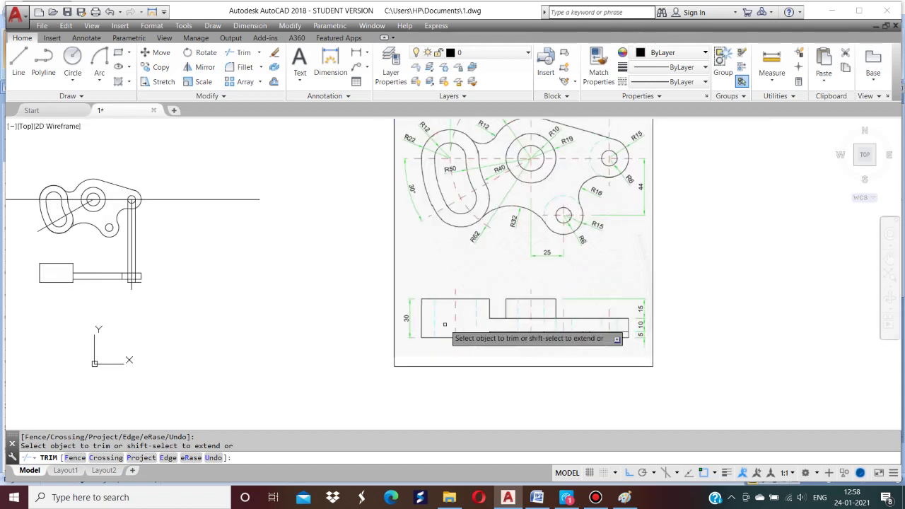
{"action": "scroll", "coordinate": [139, 272], "scroll_direction": "up", "scroll_amount": 5}
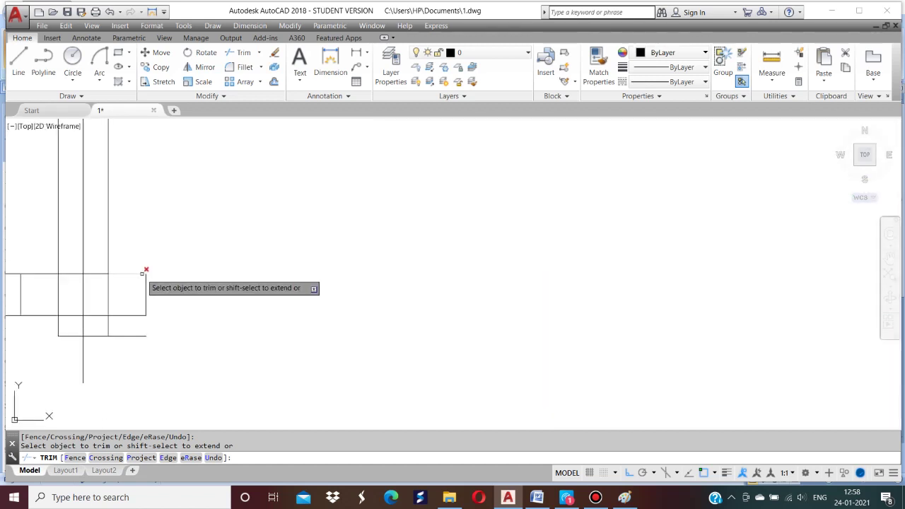
{"action": "key", "text": "Return"}
{"action": "key", "text": "Escape"}
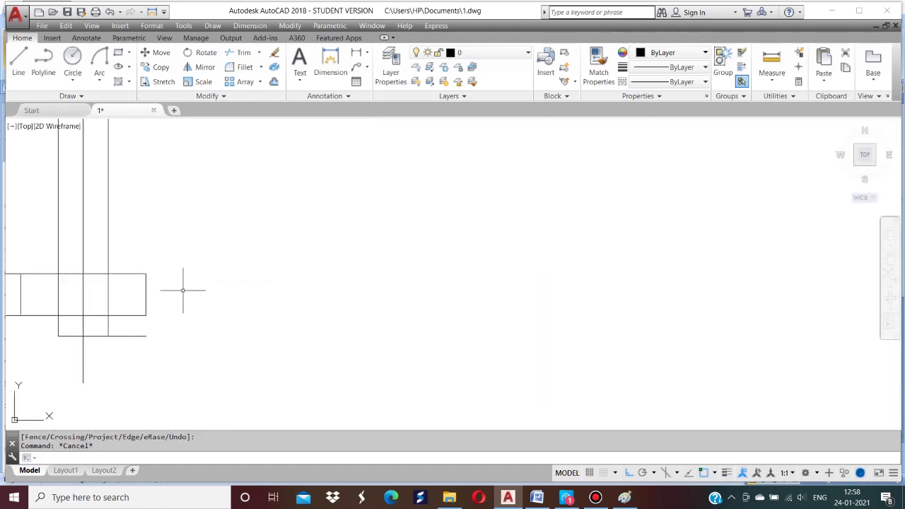
Extend the arm's right end edge down to the lower boss line.
{"action": "type", "text": "ex"}
{"action": "key", "text": "Return"}
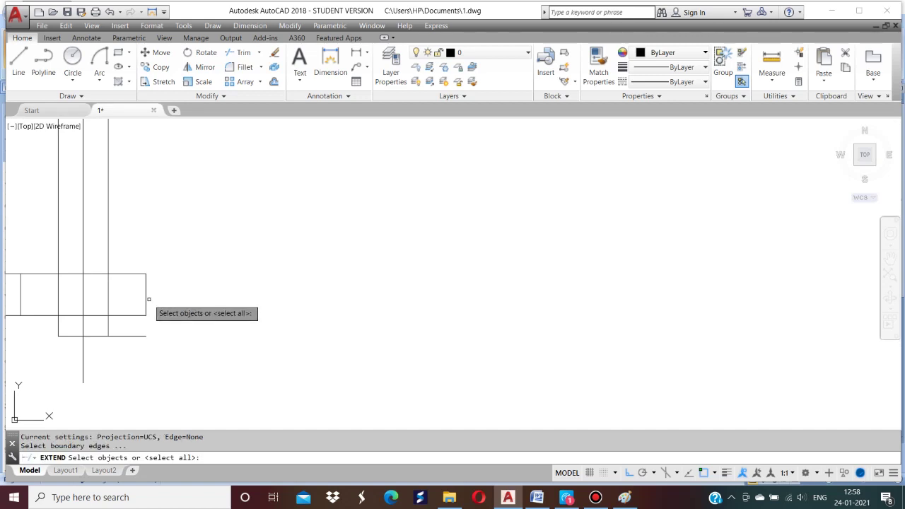
{"action": "key", "text": "Return"}
{"action": "left_click", "coordinate": [146, 306]}
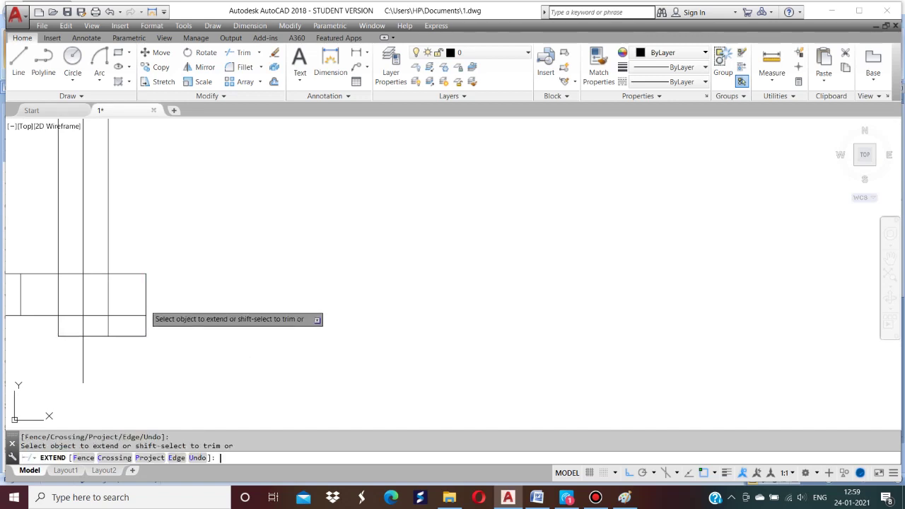
{"action": "key", "text": "Return"}
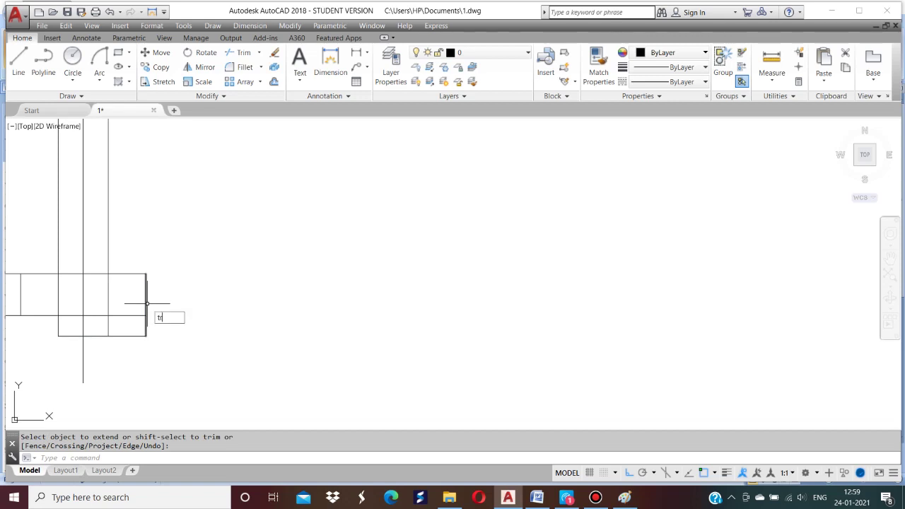
Trim the two outer hole projection lines above the arm's top edge.
{"action": "type", "text": "TR"}
{"action": "key", "text": "Return"}
{"action": "key", "text": "Return"}
{"action": "left_click", "coordinate": [108, 249]}
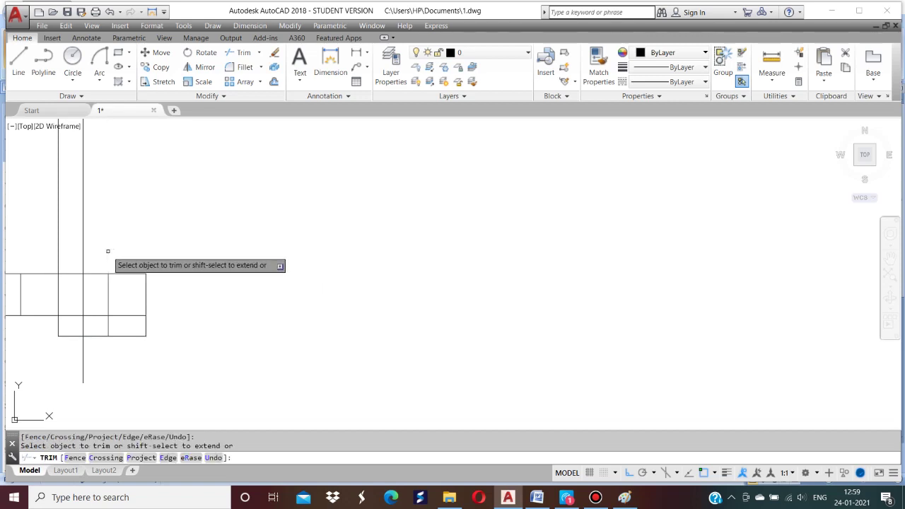
{"action": "left_click", "coordinate": [59, 253]}
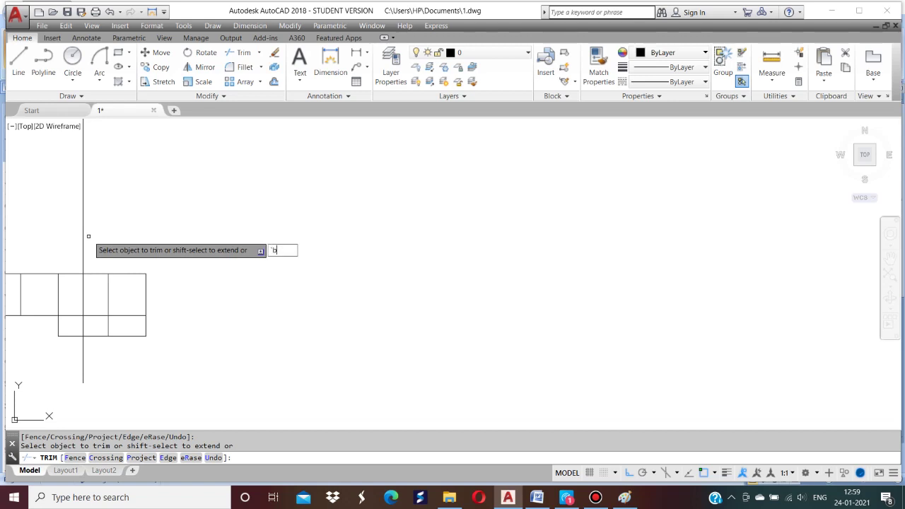
{"action": "key", "text": "Return"}
{"action": "key", "text": "Escape"}
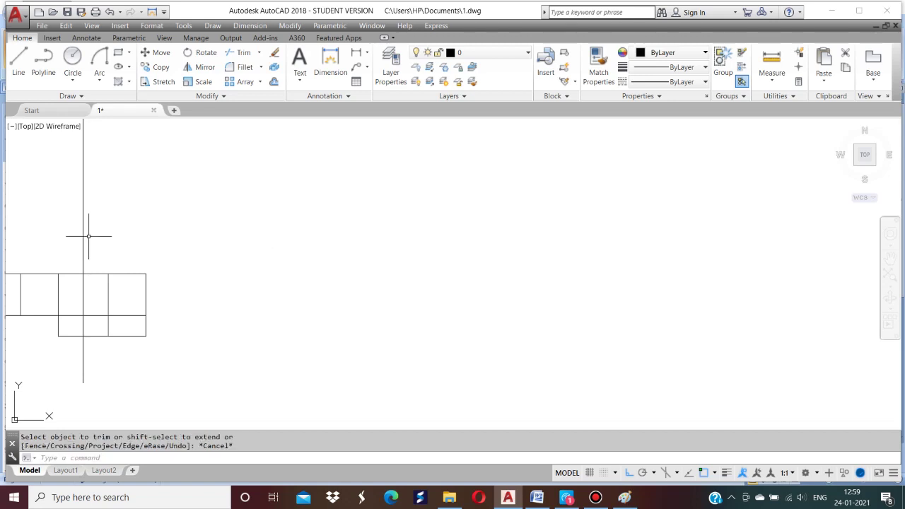
Break the right hole's centre projection line a short distance above the arm and erase its upper part.
{"action": "type", "text": "br"}
{"action": "key", "text": "Return"}
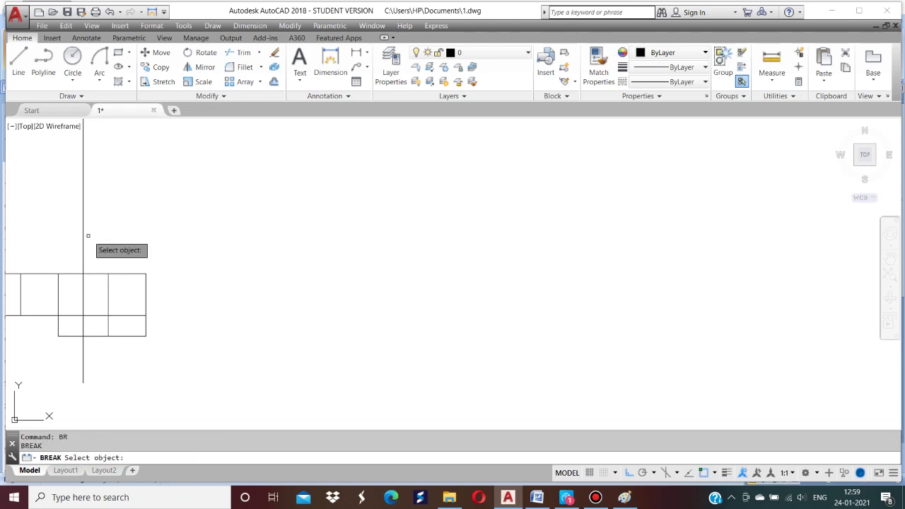
{"action": "left_click", "coordinate": [83, 227]}
{"action": "left_click", "coordinate": [82, 220]}
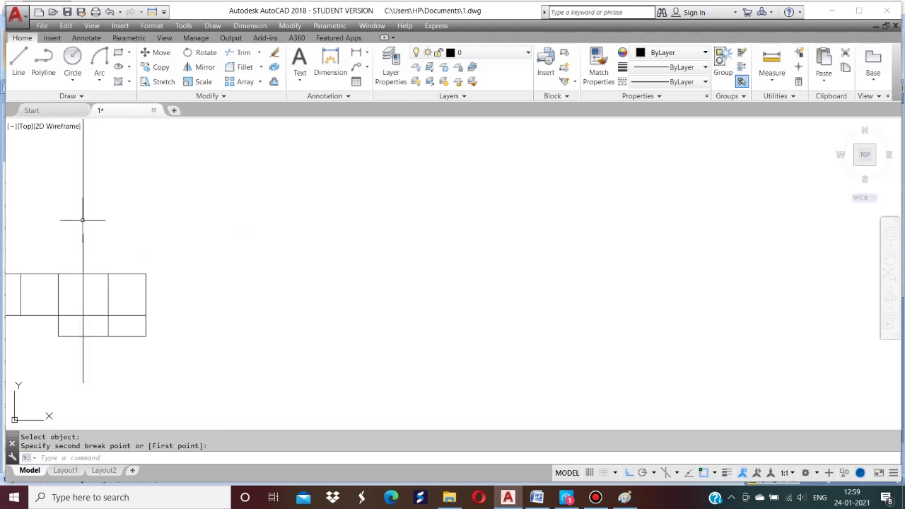
{"action": "key", "text": "Escape"}
{"action": "key", "text": "Escape"}
{"action": "type", "text": "e"}
{"action": "key", "text": "Return"}
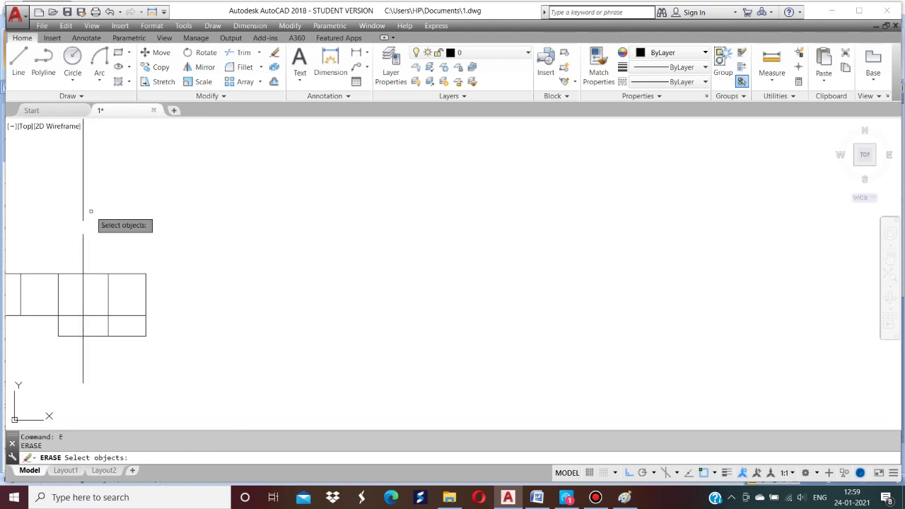
{"action": "left_click", "coordinate": [82, 205]}
{"action": "scroll", "coordinate": [84, 207], "scroll_direction": "down", "scroll_amount": 2}
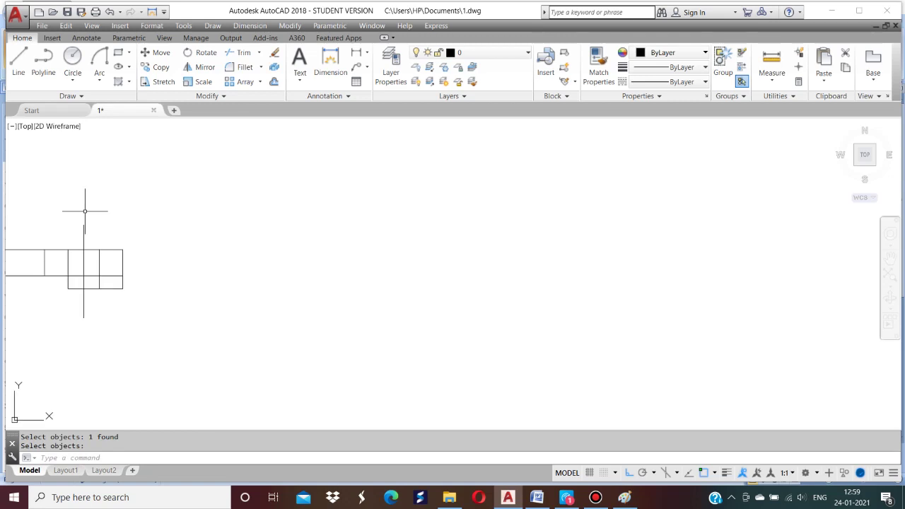
Trim the boss's left vertical line between the arm's top and bottom edges.
{"action": "type", "text": "z"}
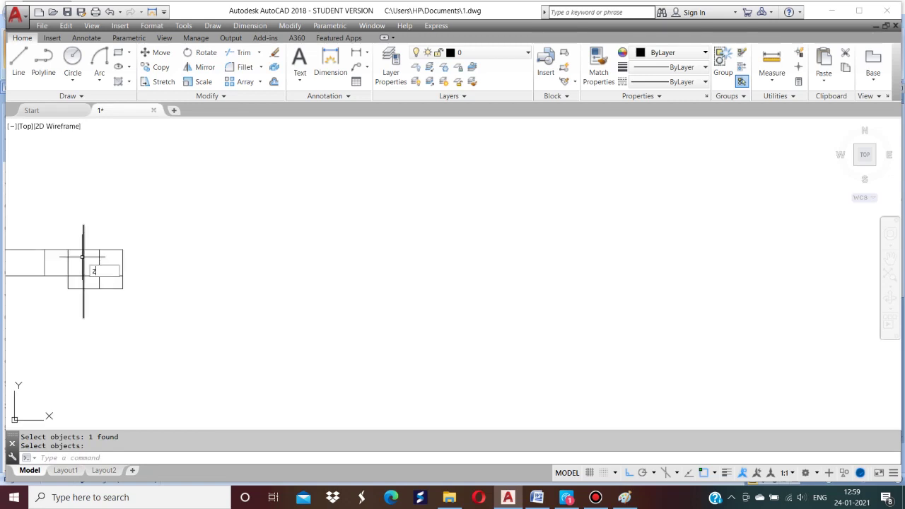
{"action": "key", "text": "Return"}
{"action": "type", "text": "a"}
{"action": "key", "text": "Return"}
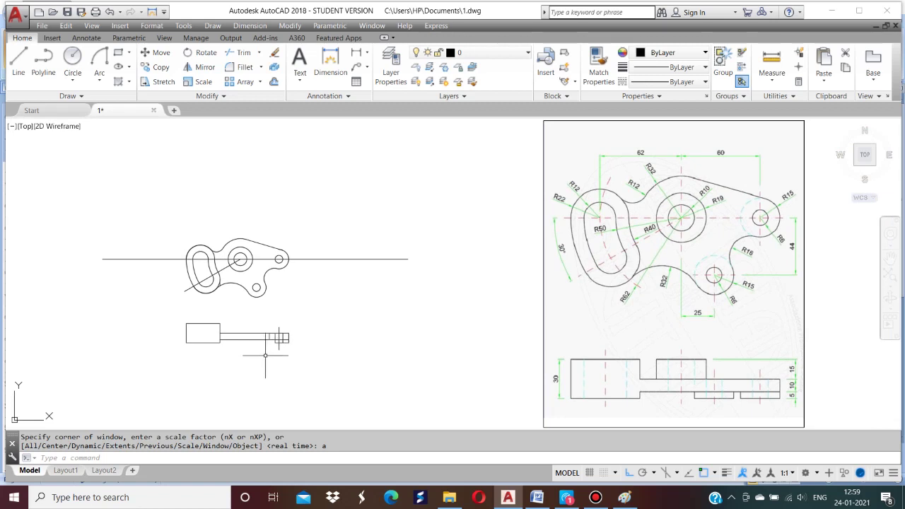
{"action": "scroll", "coordinate": [276, 357], "scroll_direction": "up", "scroll_amount": 2}
{"action": "scroll", "coordinate": [287, 362], "scroll_direction": "up", "scroll_amount": 4}
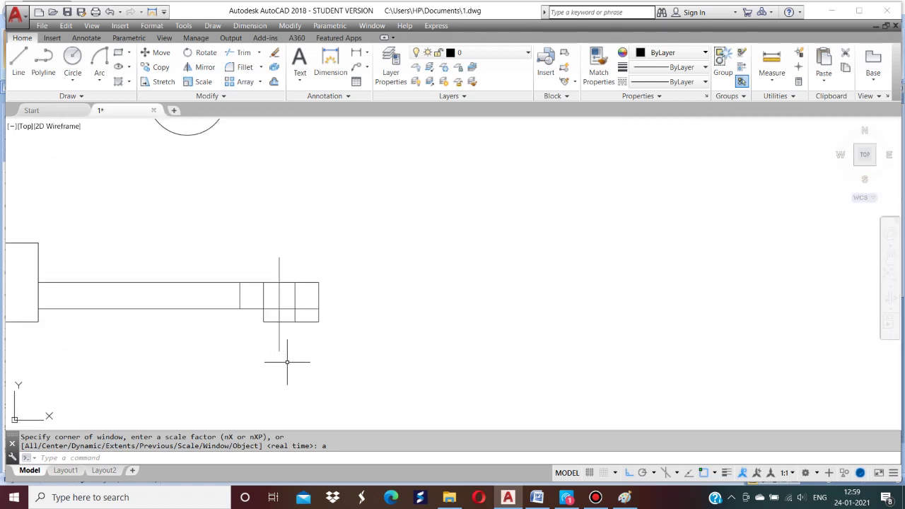
{"action": "key", "text": "Return"}
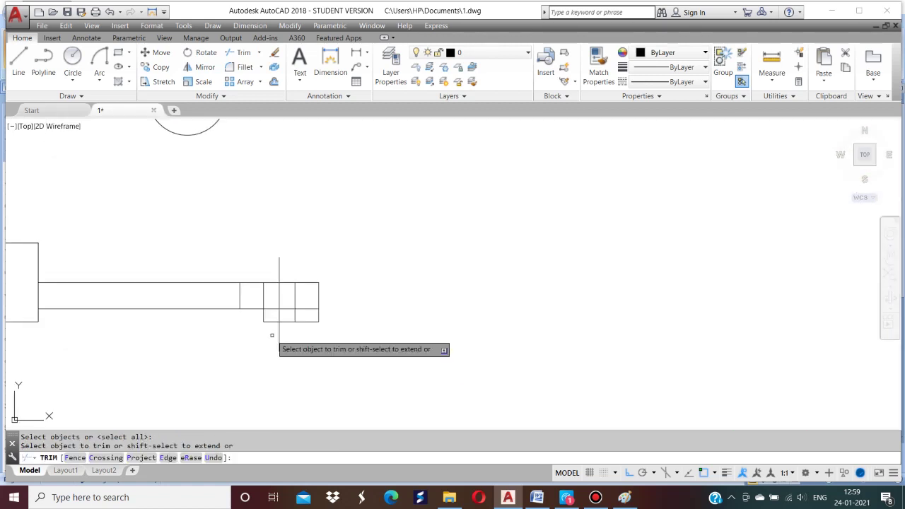
{"action": "left_click", "coordinate": [262, 298]}
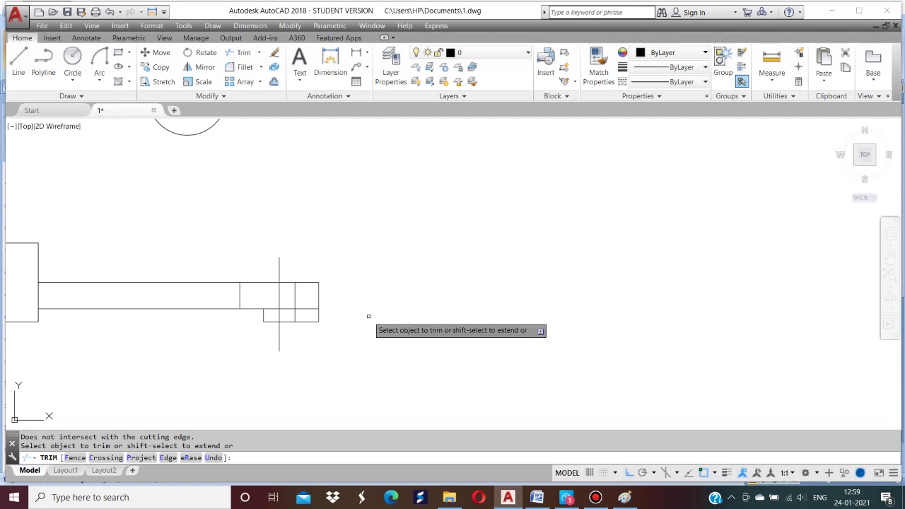
{"action": "scroll", "coordinate": [368, 316], "scroll_direction": "down", "scroll_amount": 2}
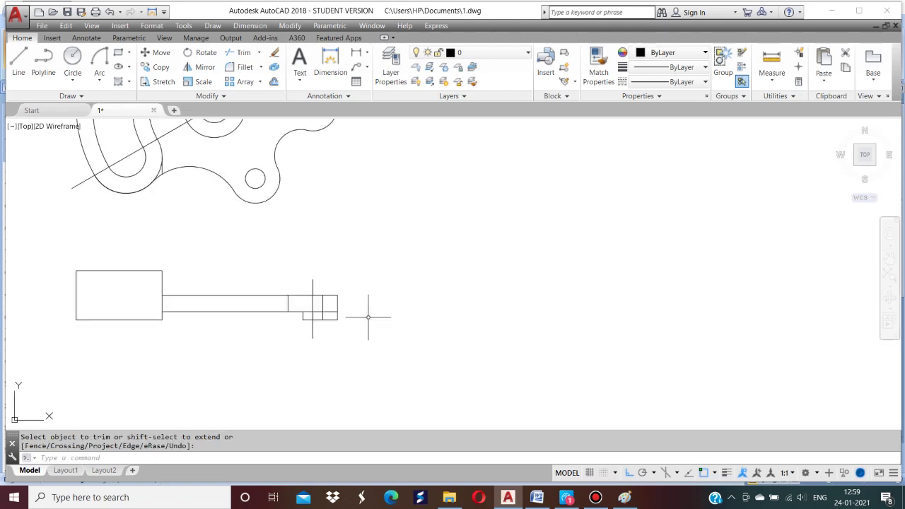
Erase the short vertical line across the arm to the left of the right boss.
{"action": "scroll", "coordinate": [367, 316], "scroll_direction": "up", "scroll_amount": 2}
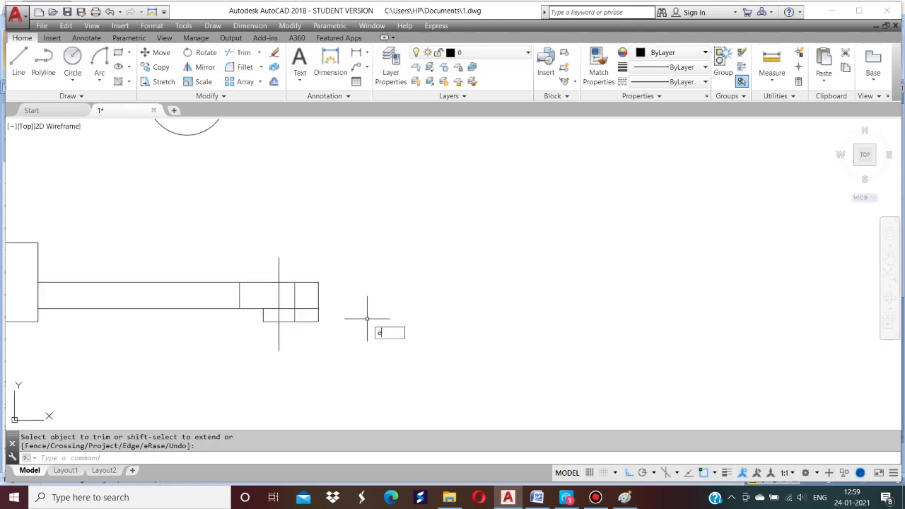
{"action": "key", "text": "Return"}
{"action": "left_click", "coordinate": [240, 296]}
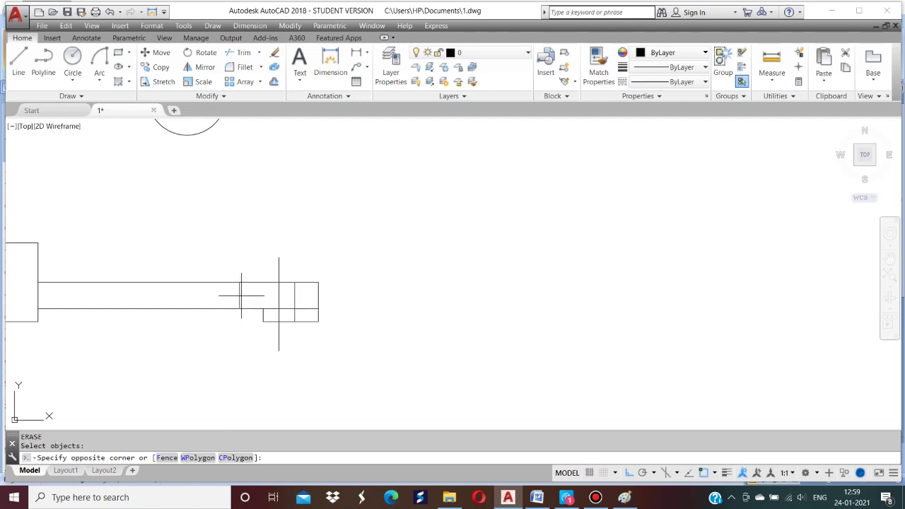
{"action": "left_click", "coordinate": [420, 309]}
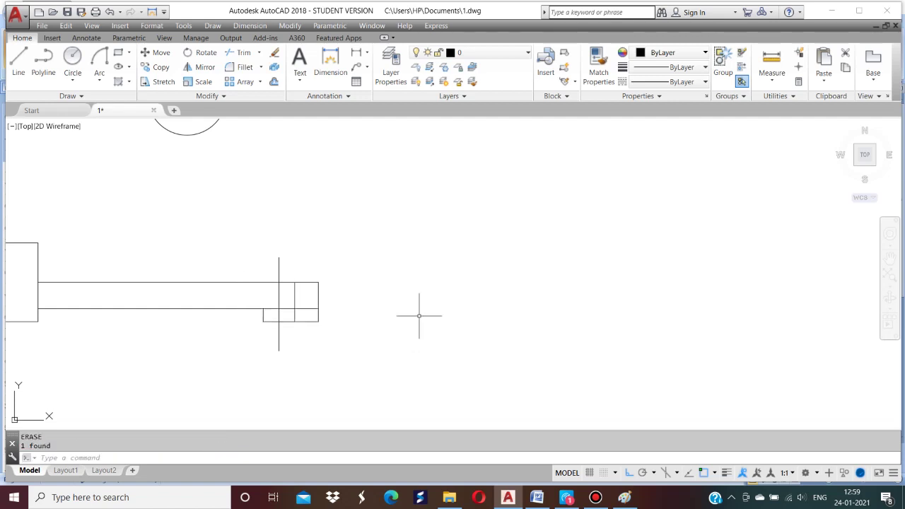
{"action": "scroll", "coordinate": [420, 309], "scroll_direction": "down", "scroll_amount": 2}
{"action": "key", "text": "Escape"}
{"action": "type", "text": "z"}
{"action": "key", "text": "Return"}
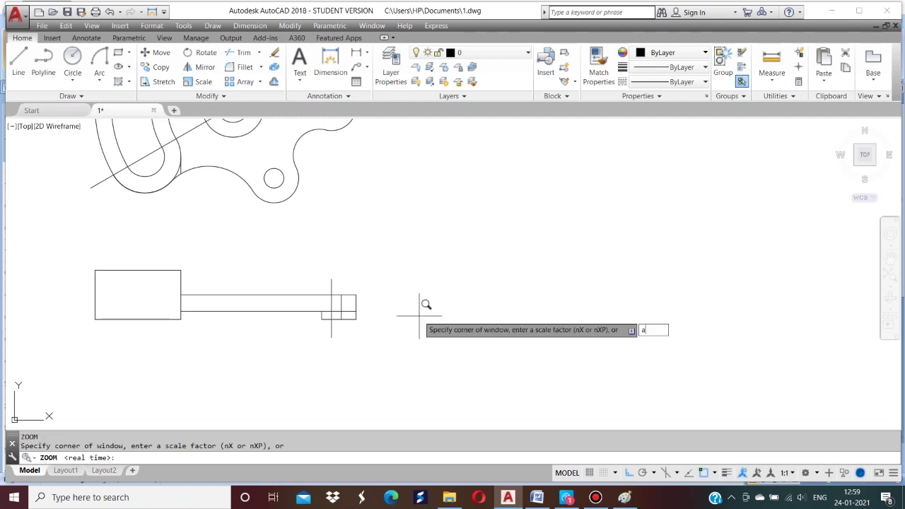
{"action": "type", "text": "a"}
{"action": "key", "text": "Return"}
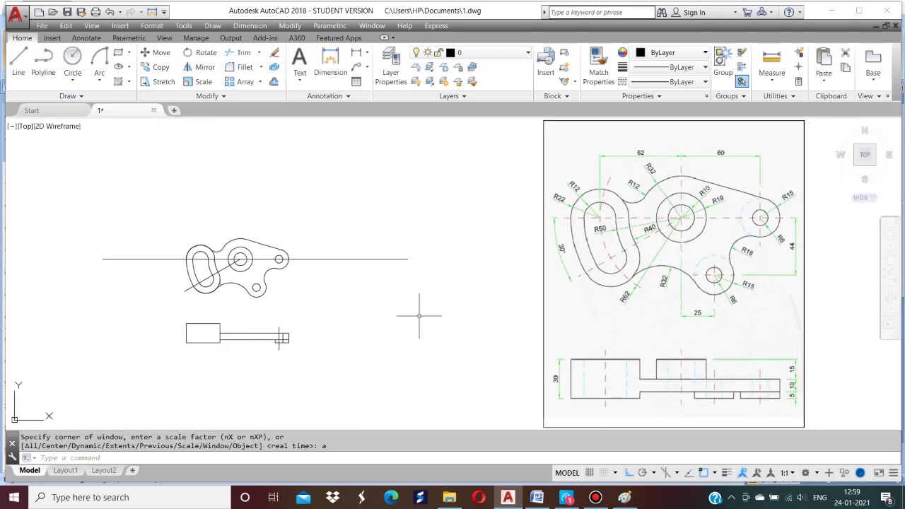
{"action": "scroll", "coordinate": [275, 338], "scroll_direction": "up", "scroll_amount": 6}
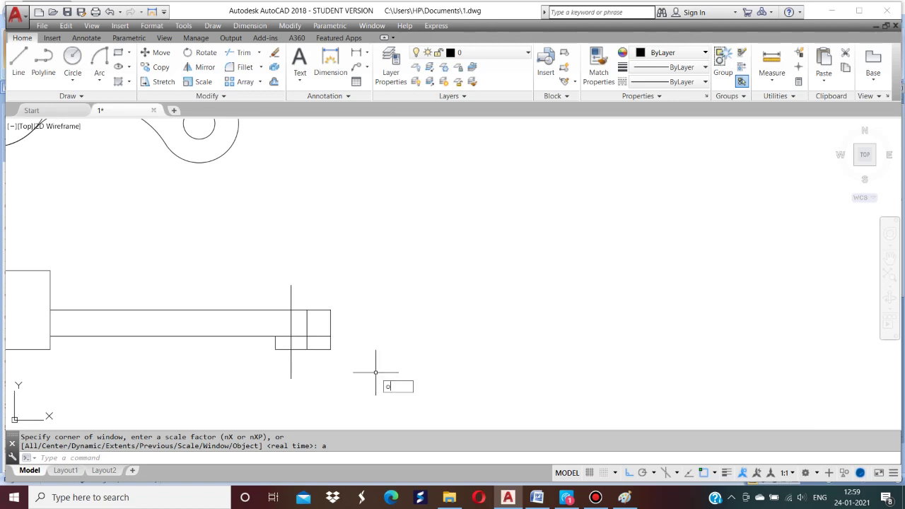
{"action": "key", "text": "Return"}
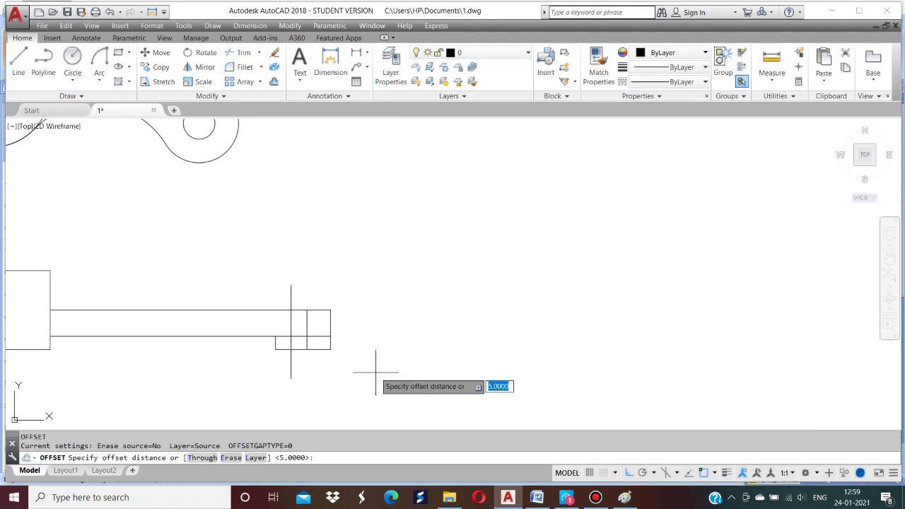
{"action": "key", "text": "Return"}
{"action": "left_click", "coordinate": [291, 328]}
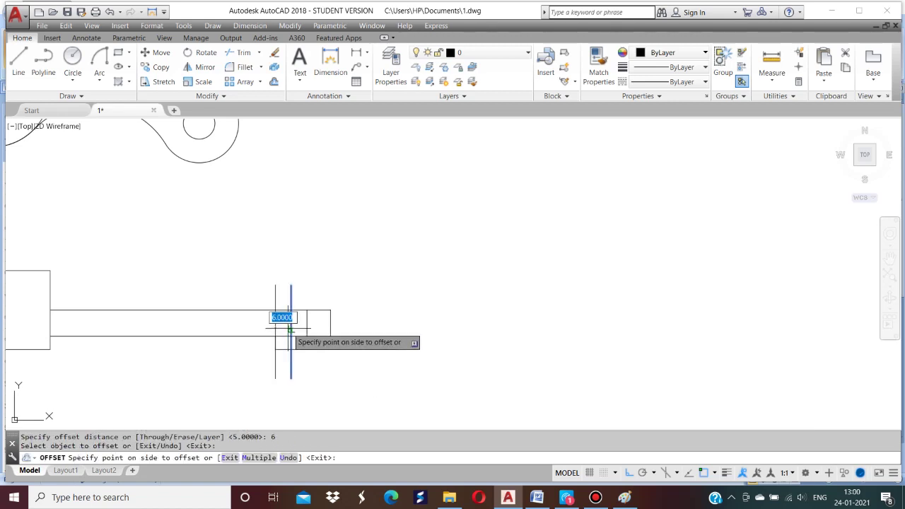
{"action": "left_click", "coordinate": [377, 323]}
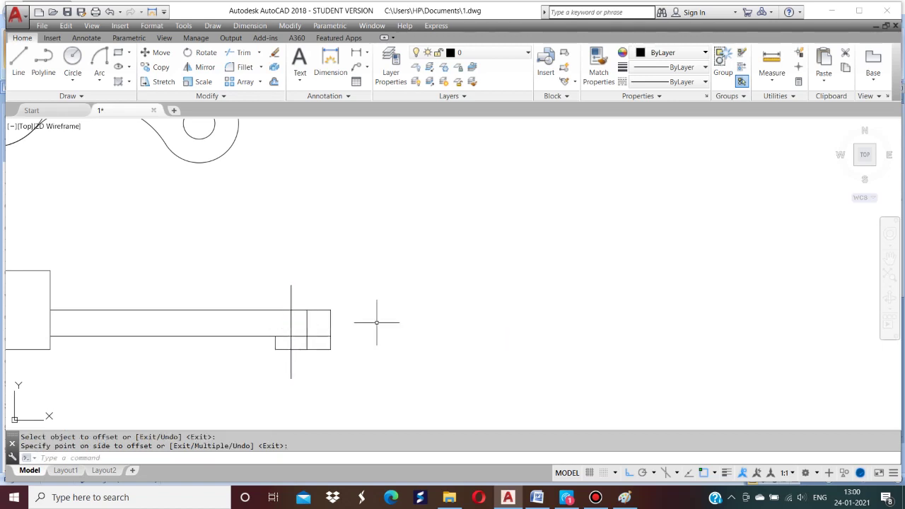
{"action": "key", "text": "Escape"}
{"action": "key", "text": "Escape"}
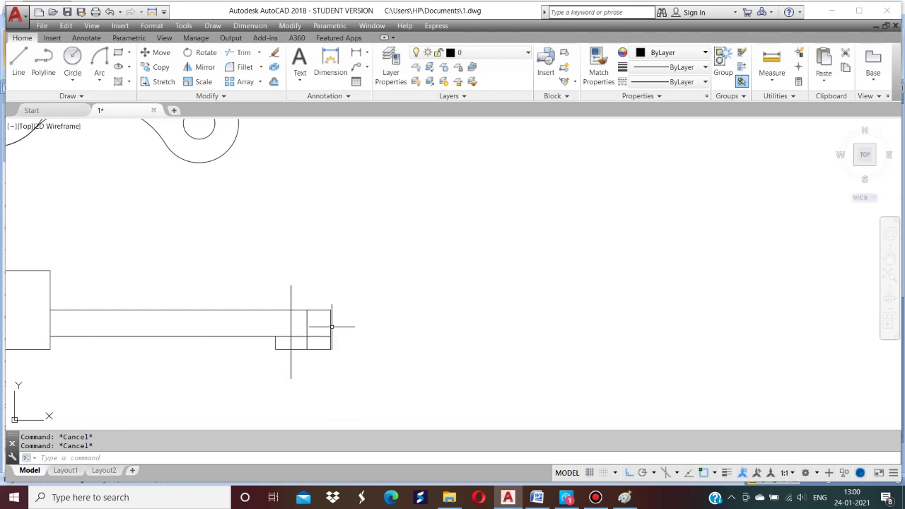
Offset the arm's right end line 30 to the left in the front view.
{"action": "key", "text": "Return"}
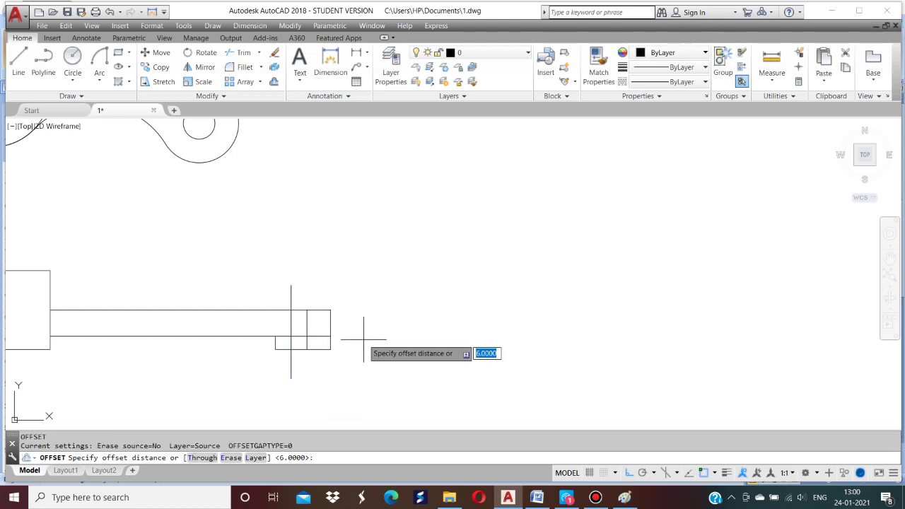
{"action": "type", "text": "30"}
{"action": "key", "text": "Return"}
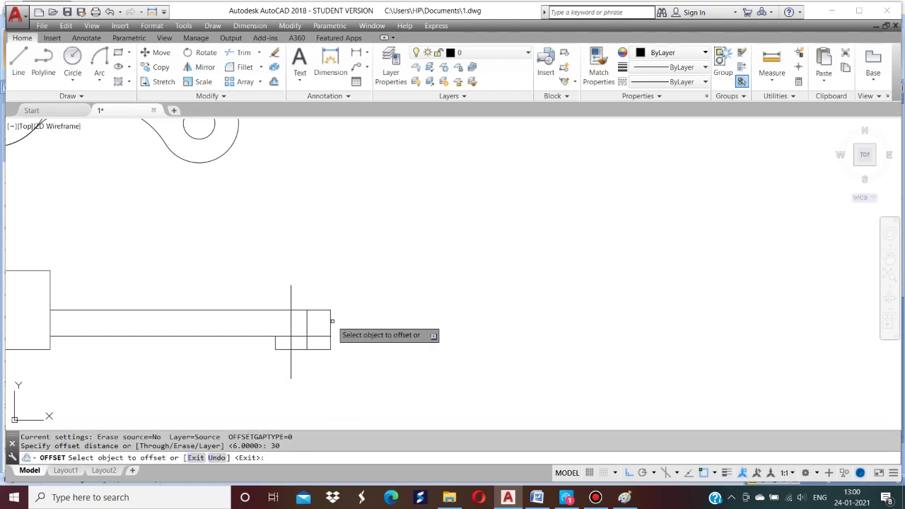
{"action": "left_click", "coordinate": [294, 319]}
{"action": "left_click", "coordinate": [278, 344]}
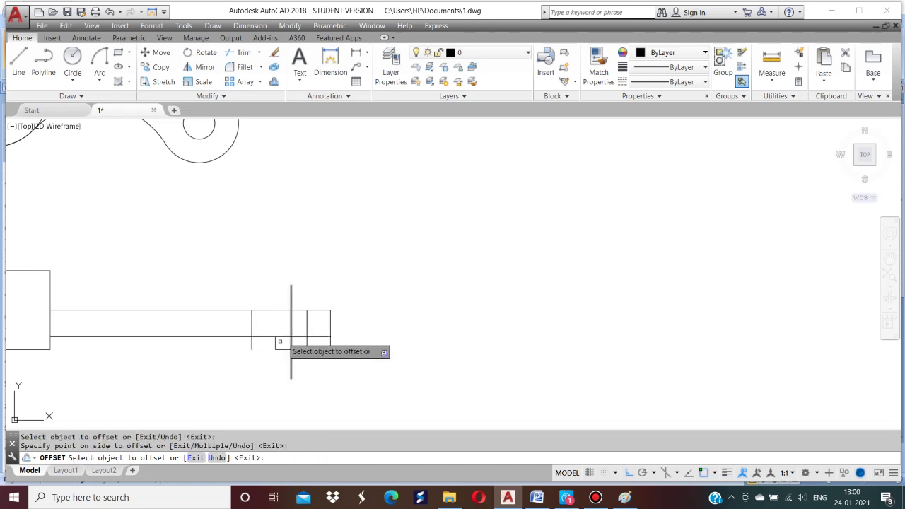
{"action": "key", "text": "Return"}
Extend the right boss's bottom edge leftward to the newly offset vertical line.
{"action": "scroll", "coordinate": [274, 363], "scroll_direction": "up", "scroll_amount": 2}
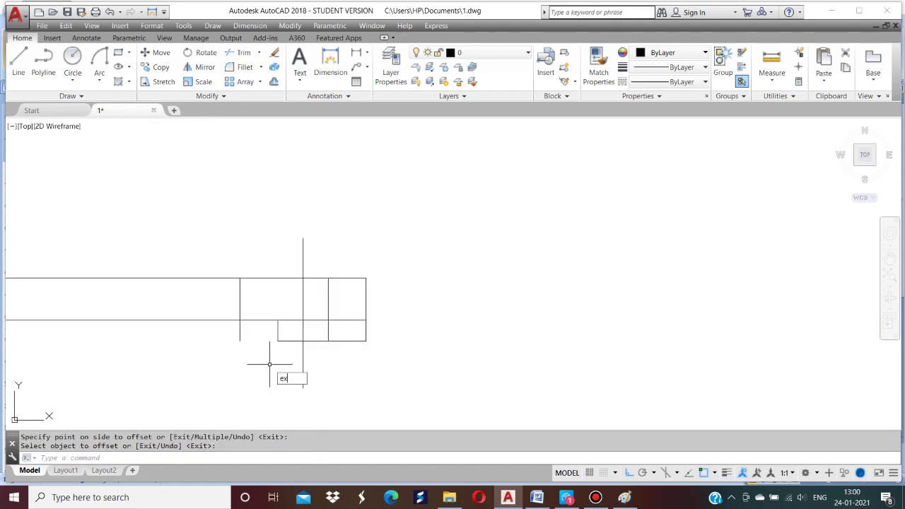
{"action": "type", "text": "ex"}
{"action": "key", "text": "Return"}
{"action": "left_click", "coordinate": [239, 335]}
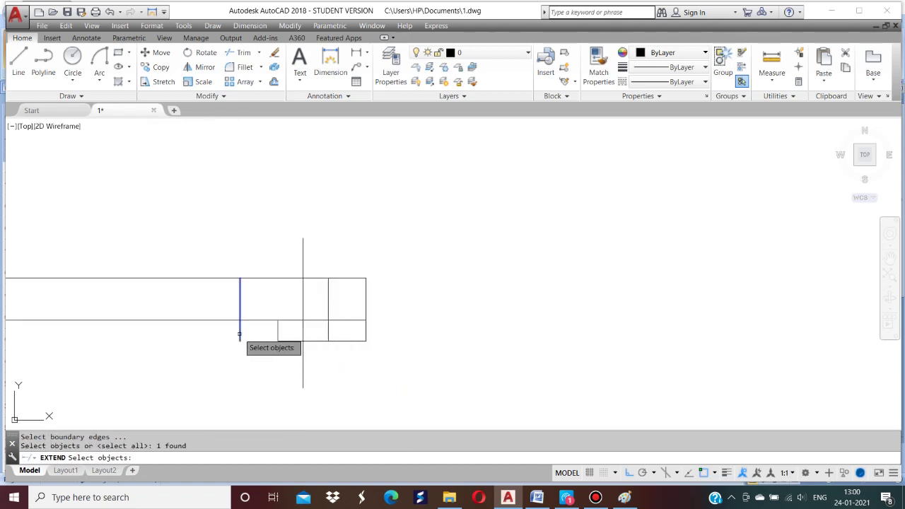
{"action": "key", "text": "Return"}
{"action": "left_click", "coordinate": [284, 340]}
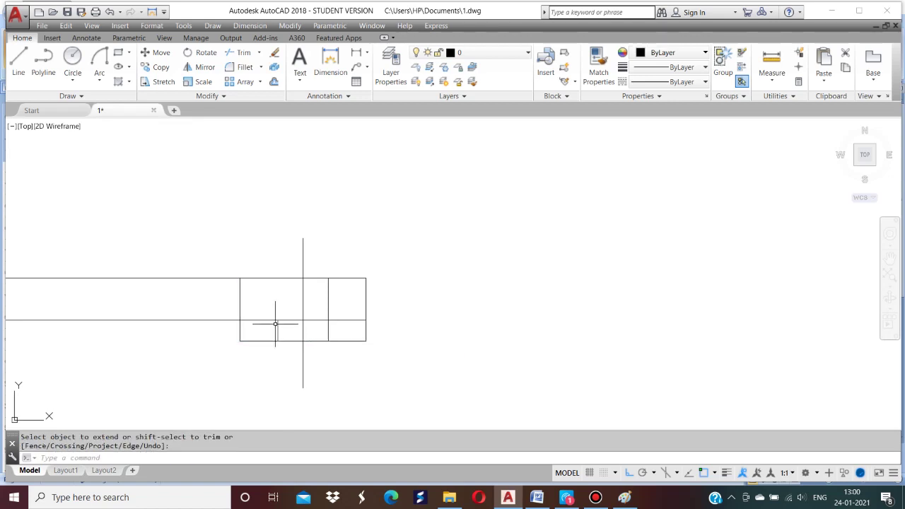
{"action": "key", "text": "Escape"}
Stretch the upper end of the short vertical line left of the hole's centre line up past the arm's top edge.
{"action": "left_click", "coordinate": [278, 331]}
{"action": "left_click", "coordinate": [278, 320]}
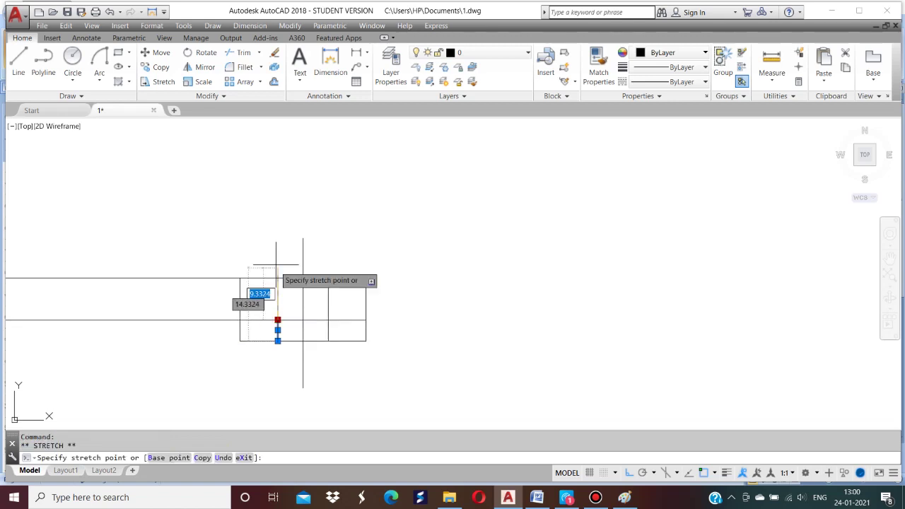
{"action": "left_click", "coordinate": [286, 237]}
{"action": "key", "text": "Escape"}
{"action": "key", "text": "Escape"}
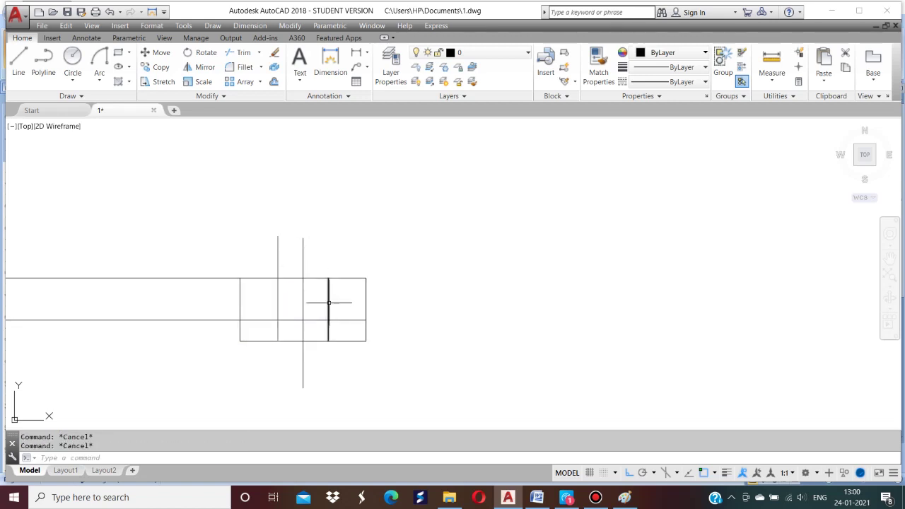
{"action": "left_click", "coordinate": [329, 304]}
{"action": "key", "text": "Escape"}
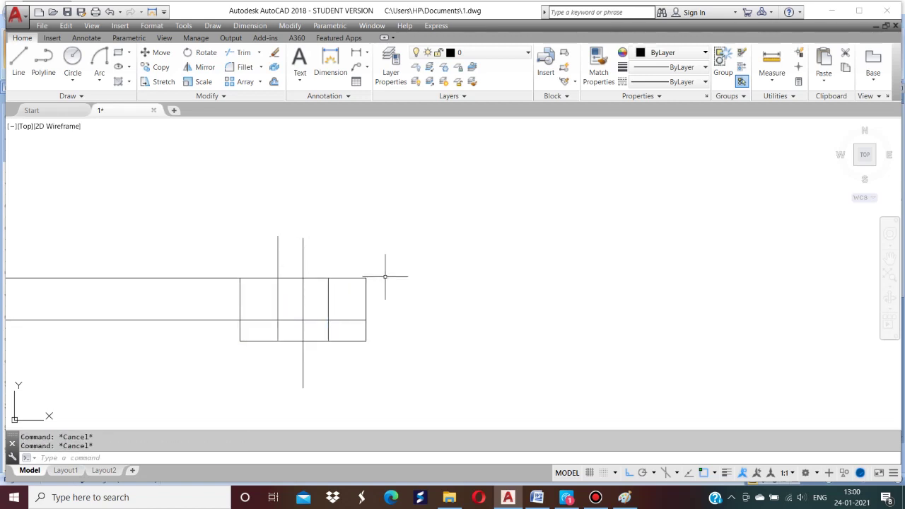
Trim the stretched left hole line where it rises above the arm's top edge.
{"action": "key", "text": "Return"}
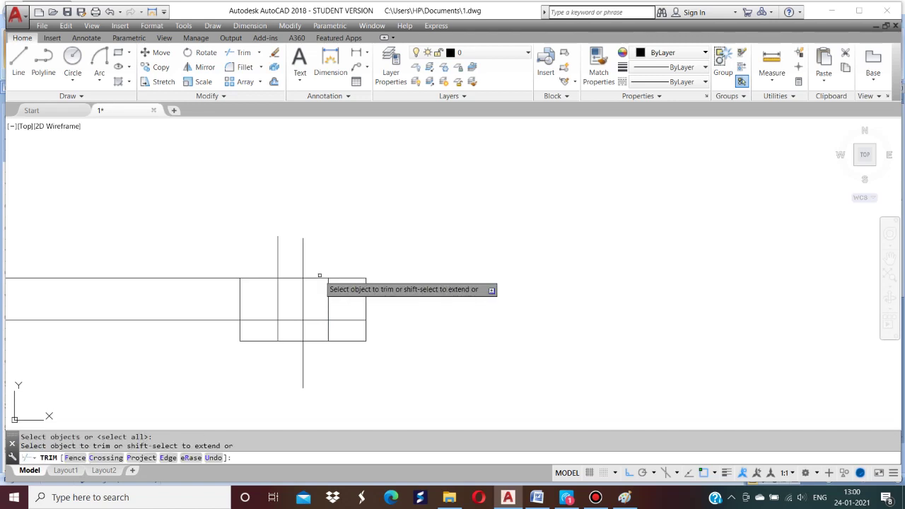
{"action": "left_click", "coordinate": [278, 268]}
{"action": "left_click", "coordinate": [362, 275]}
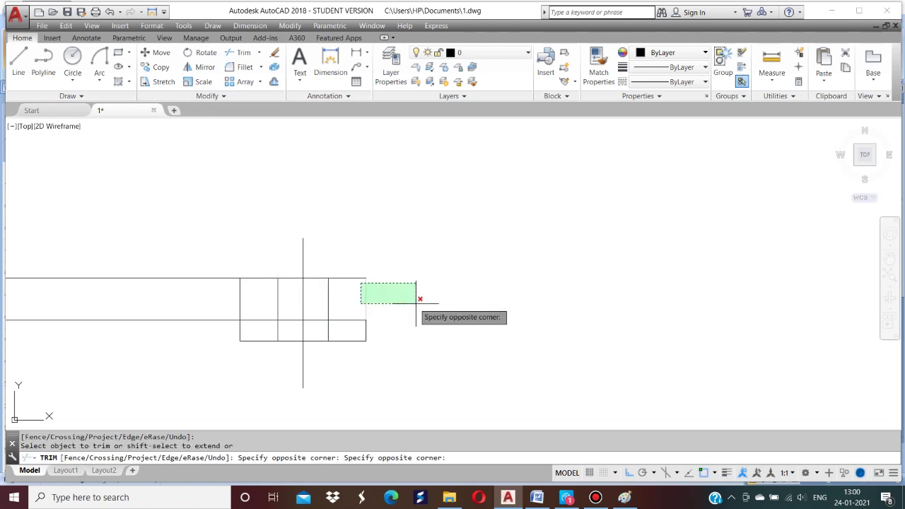
{"action": "key", "text": "Escape"}
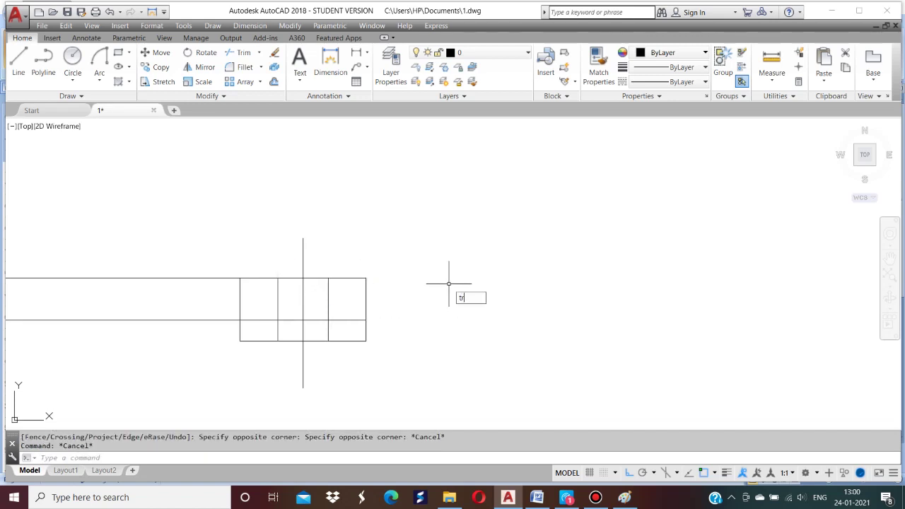
Trim the right boss's left side line between the arm's top and bottom edges.
{"action": "type", "text": "tr"}
{"action": "key", "text": "Return"}
{"action": "key", "text": "Return"}
{"action": "left_click", "coordinate": [240, 305]}
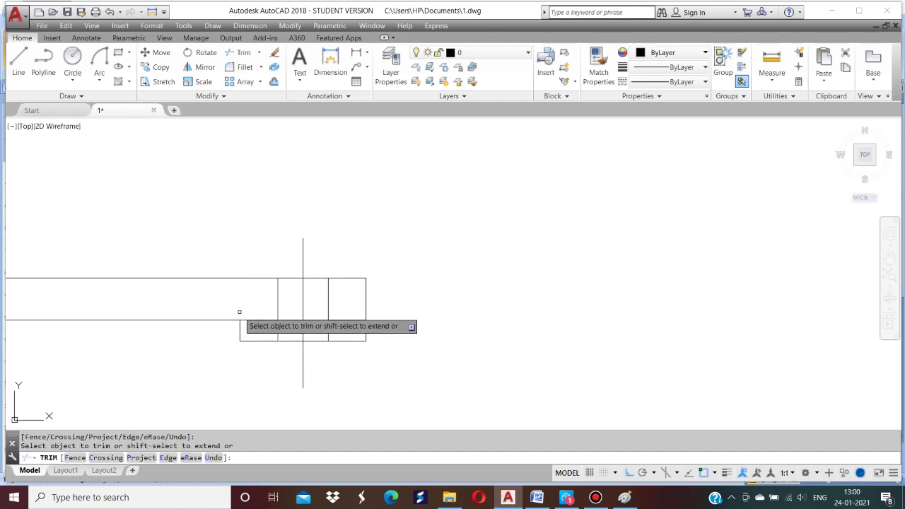
{"action": "key", "text": "Return"}
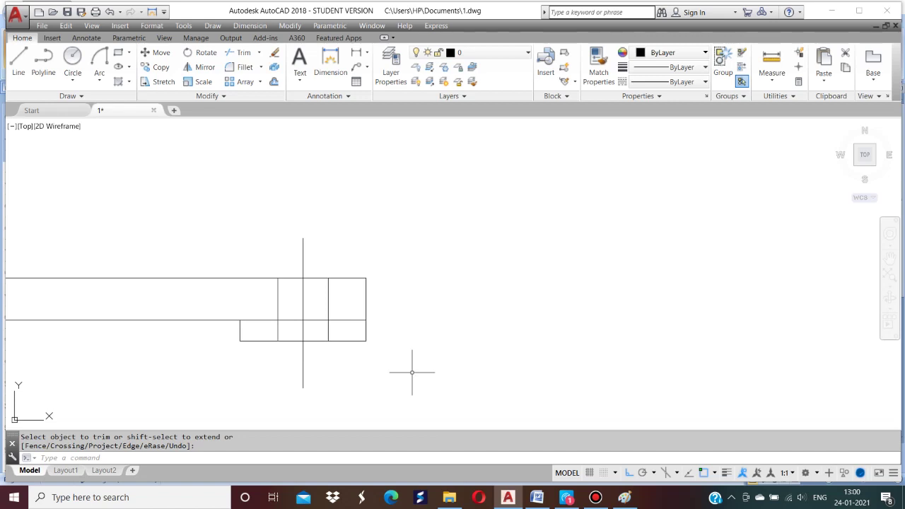
Draw a vertical projection line from the right side of the top view's R19 circle down past the front view.
{"action": "scroll", "coordinate": [414, 371], "scroll_direction": "down", "scroll_amount": 2}
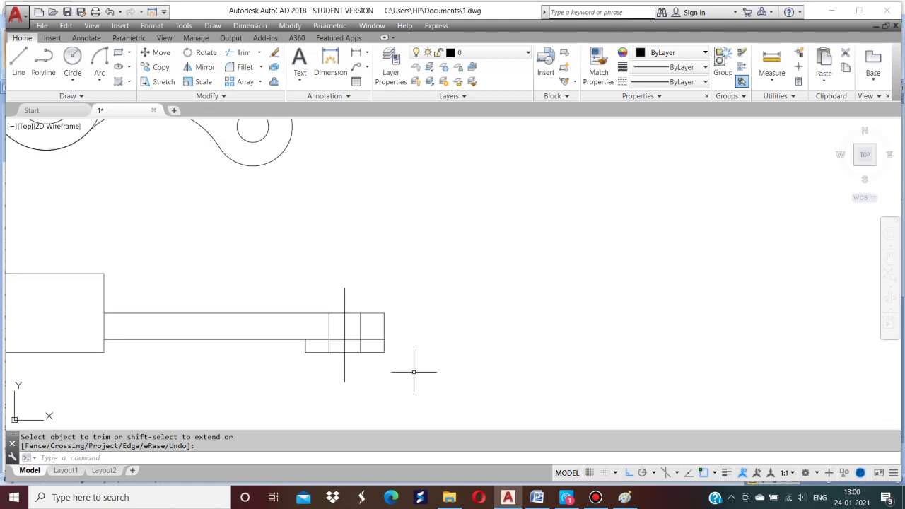
{"action": "type", "text": "z"}
{"action": "key", "text": "Return"}
{"action": "type", "text": "a"}
{"action": "key", "text": "Return"}
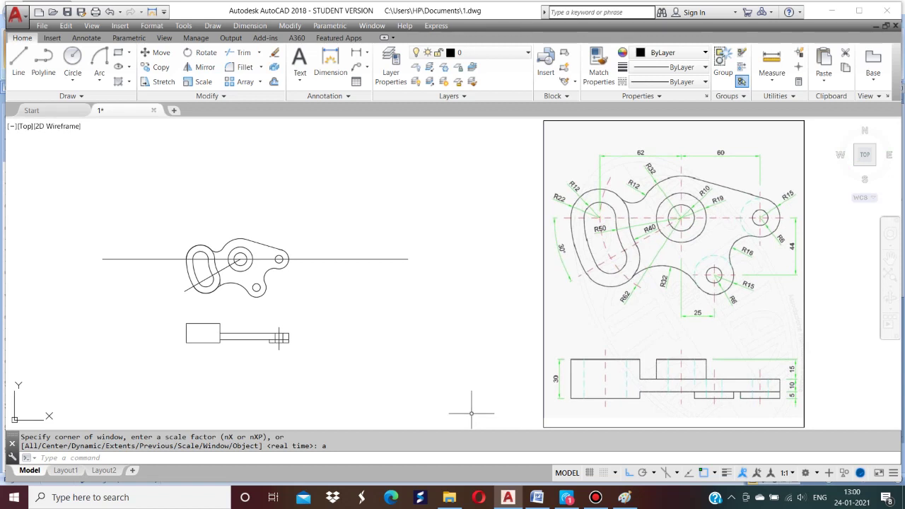
{"action": "type", "text": "l"}
{"action": "key", "text": "Return"}
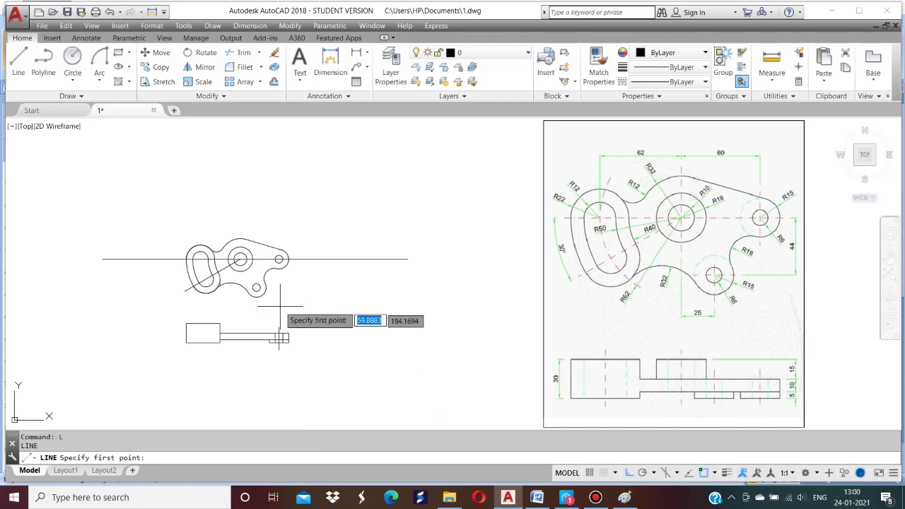
{"action": "left_click", "coordinate": [253, 259]}
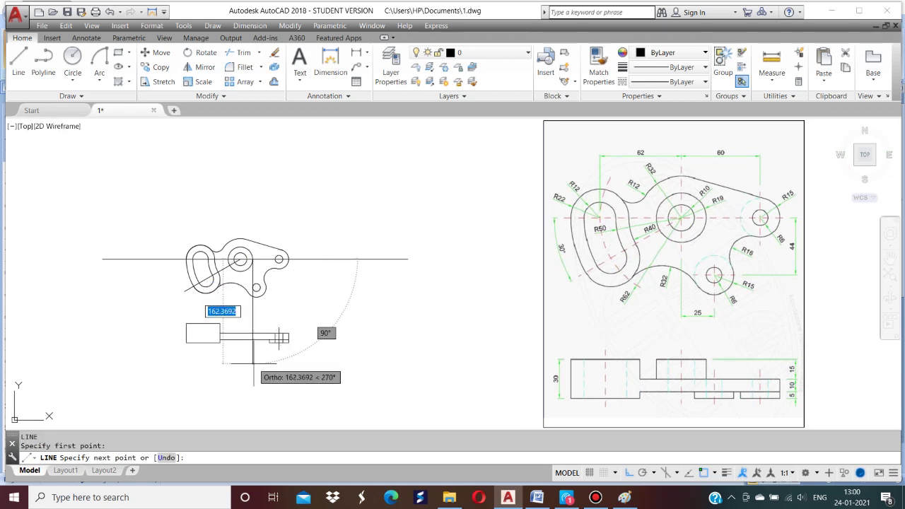
{"action": "left_click", "coordinate": [253, 363]}
{"action": "key", "text": "Return"}
Draw a matching vertical projection line from the left side of the R19 circle down past the front view.
{"action": "key", "text": "Return"}
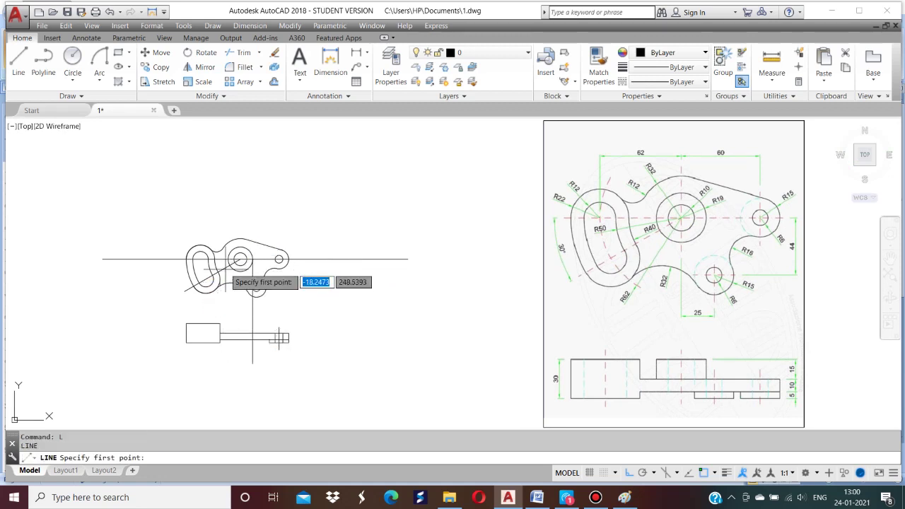
{"action": "left_click", "coordinate": [198, 259]}
{"action": "left_click", "coordinate": [223, 365]}
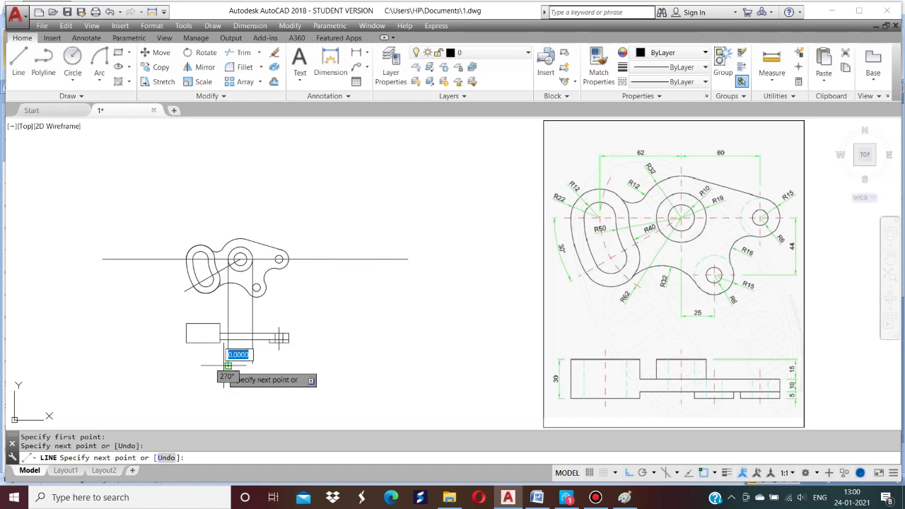
{"action": "key", "text": "Return"}
Offset the arm's bottom edge downward by 5 in the front view.
{"action": "scroll", "coordinate": [241, 345], "scroll_direction": "up", "scroll_amount": 4}
{"action": "key", "text": "Return"}
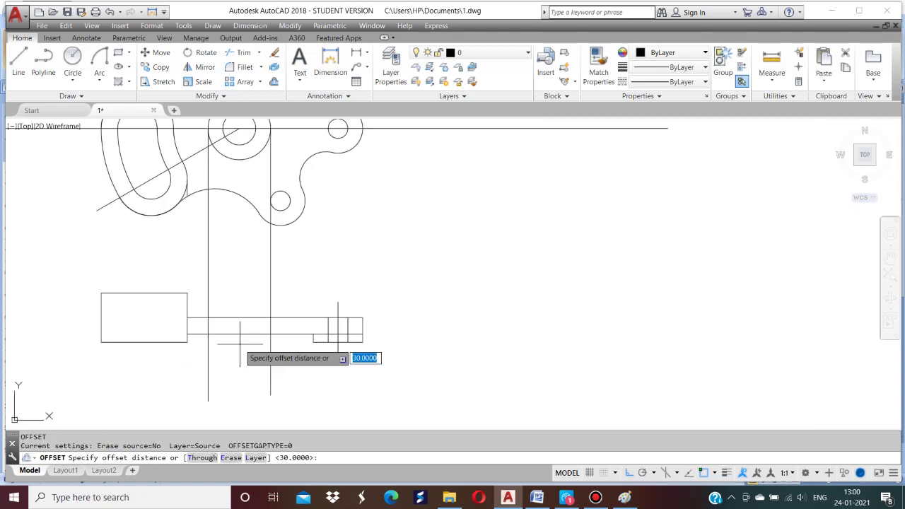
{"action": "type", "text": "5"}
{"action": "key", "text": "Return"}
{"action": "left_click", "coordinate": [247, 333]}
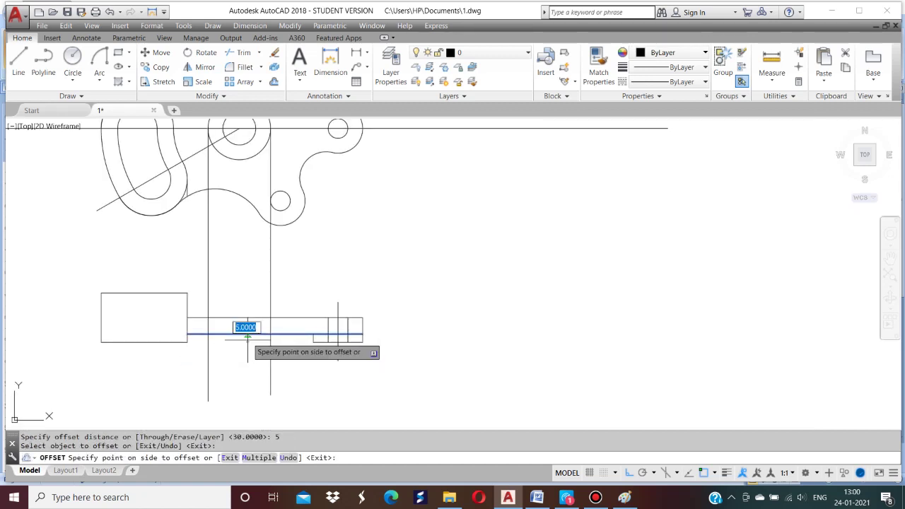
{"action": "left_click", "coordinate": [262, 353]}
{"action": "key", "text": "Return"}
{"action": "key", "text": "Escape"}
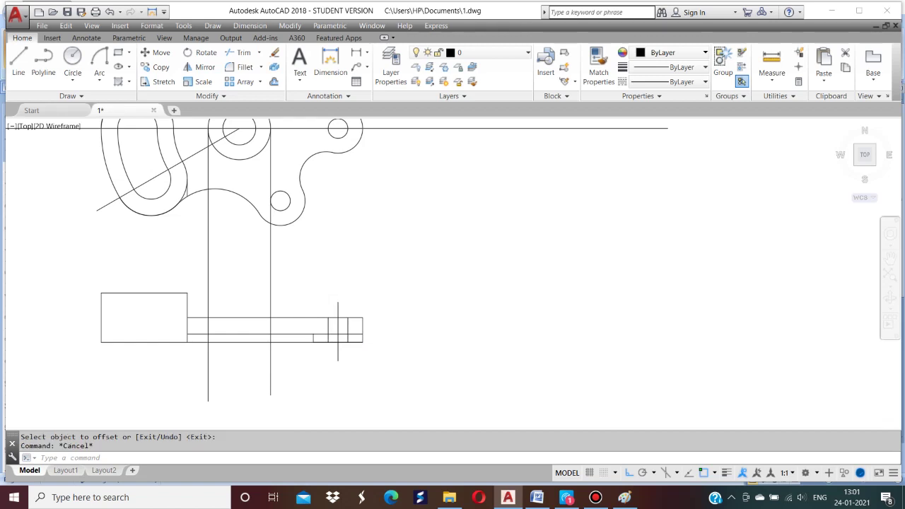
Trim the R19 projection lines and the lower offset edge to leave only the central boss outline below the arm in the front view.
{"action": "scroll", "coordinate": [296, 302], "scroll_direction": "up", "scroll_amount": 2}
{"action": "type", "text": "tr"}
{"action": "key", "text": "Return"}
{"action": "key", "text": "Return"}
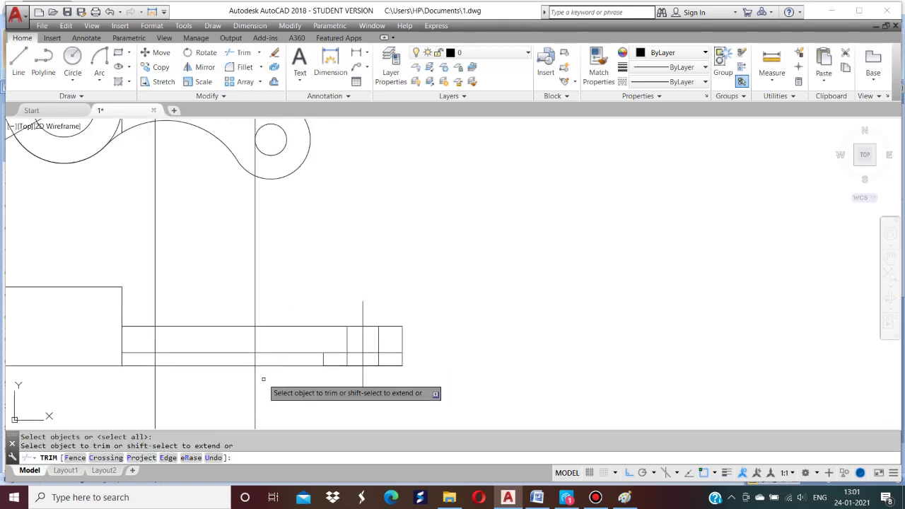
{"action": "left_click", "coordinate": [259, 366]}
{"action": "left_click", "coordinate": [255, 381]}
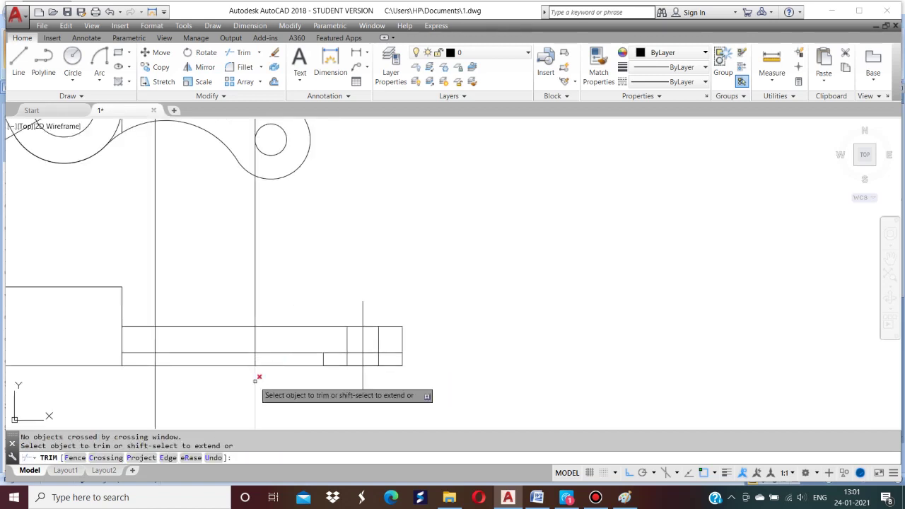
{"action": "left_click", "coordinate": [156, 382]}
{"action": "left_click", "coordinate": [146, 365]}
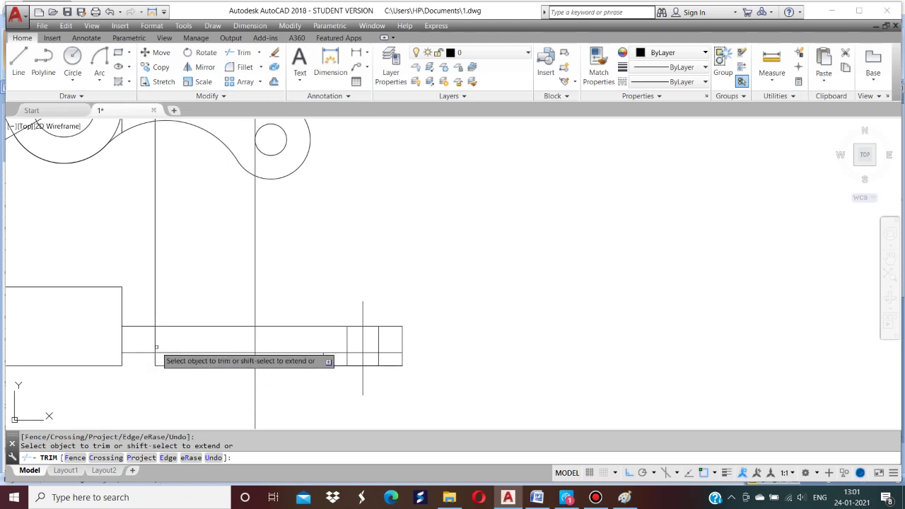
{"action": "left_click", "coordinate": [154, 340]}
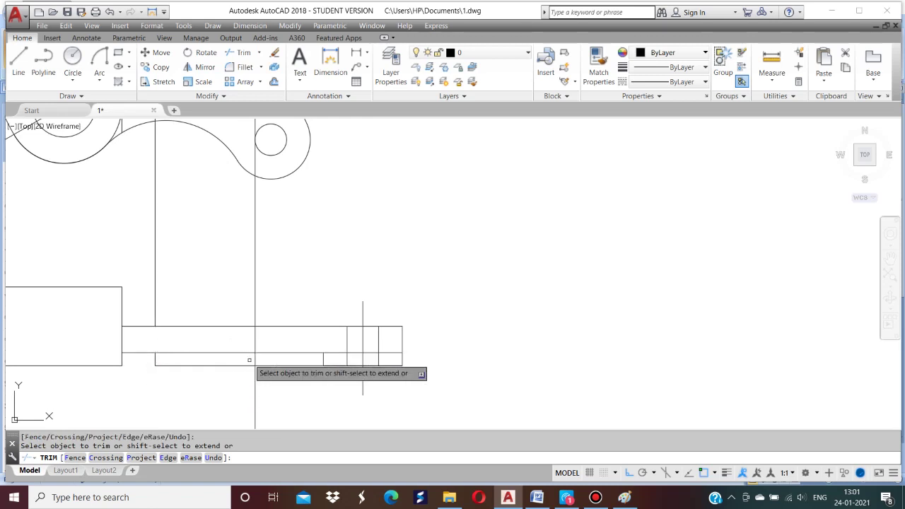
{"action": "left_click", "coordinate": [256, 386]}
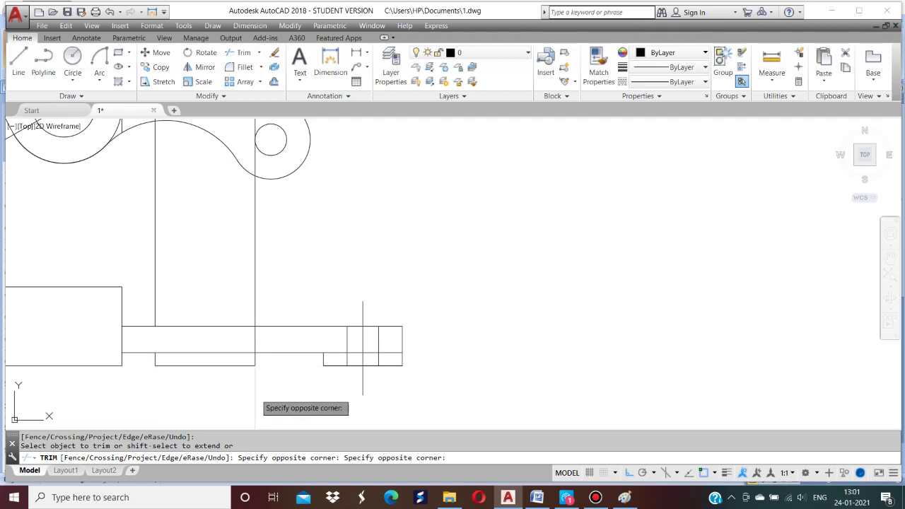
{"action": "left_click", "coordinate": [253, 333]}
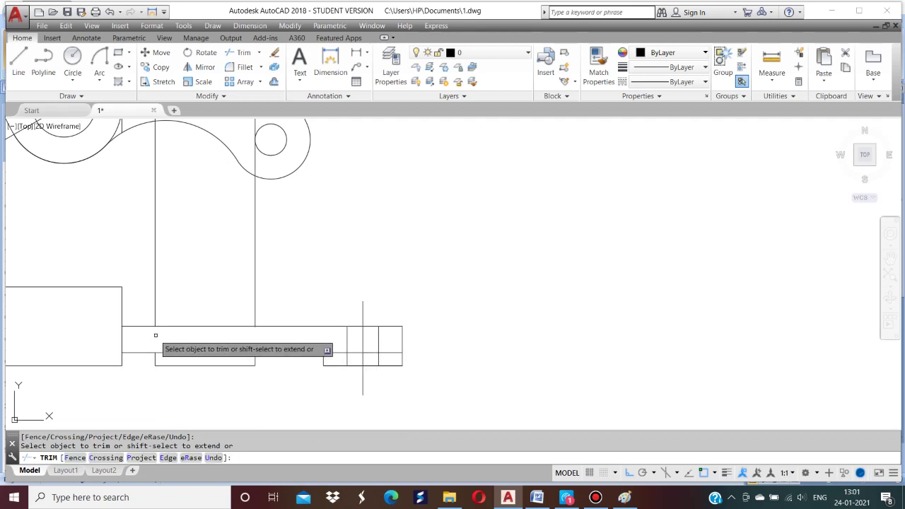
{"action": "key", "text": "Return"}
{"action": "key", "text": "Return"}
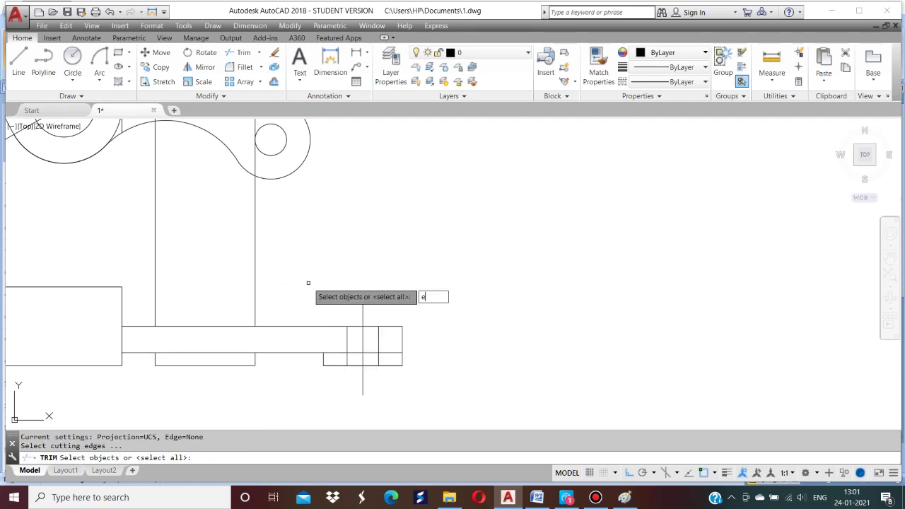
{"action": "type", "text": "e"}
{"action": "key", "text": "Return"}
{"action": "left_click", "coordinate": [255, 284]}
{"action": "key", "text": "Return"}
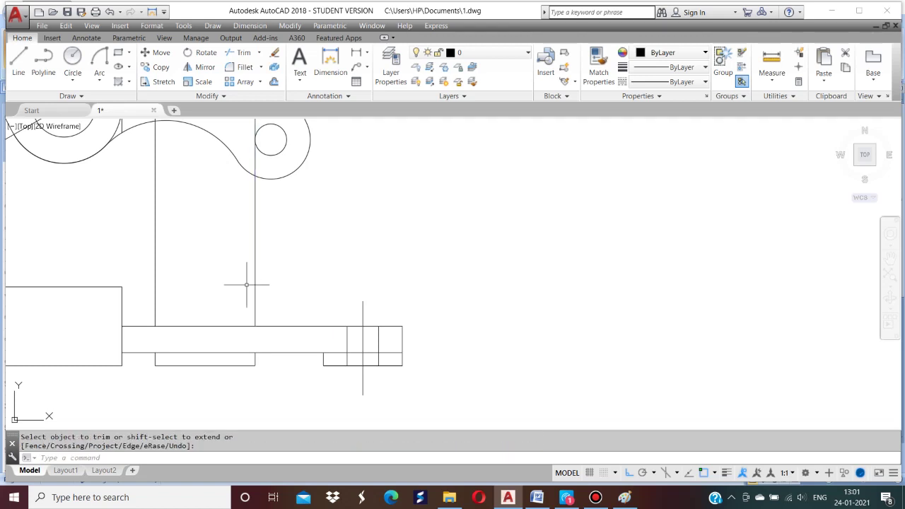
{"action": "key", "text": "Return"}
{"action": "key", "text": "Return"}
{"action": "left_click", "coordinate": [155, 282]}
{"action": "key", "text": "Return"}
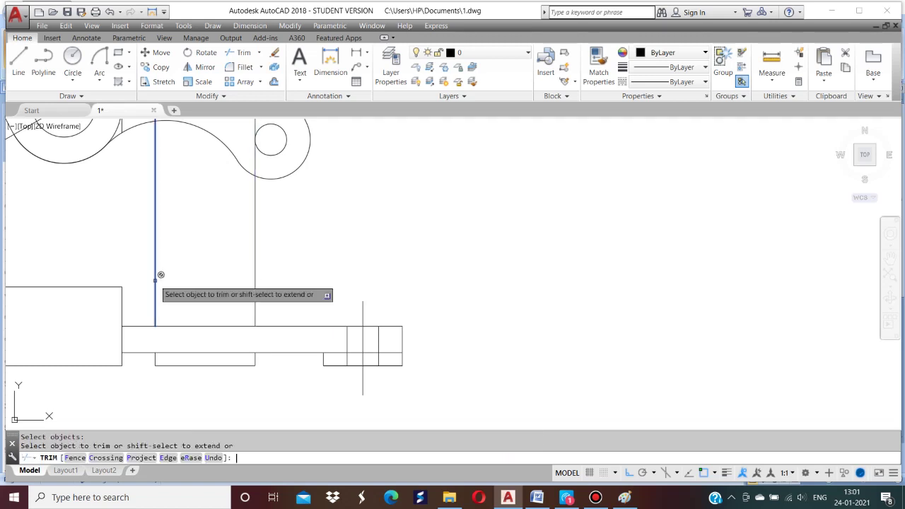
{"action": "key", "text": "Return"}
{"action": "key", "text": "Return"}
{"action": "left_click", "coordinate": [155, 279]}
{"action": "key", "text": "Return"}
{"action": "key", "text": "Escape"}
Erase the two leftover R19 projection lines between the top view and the front view's arm.
{"action": "key", "text": "Return"}
{"action": "left_click", "coordinate": [154, 280]}
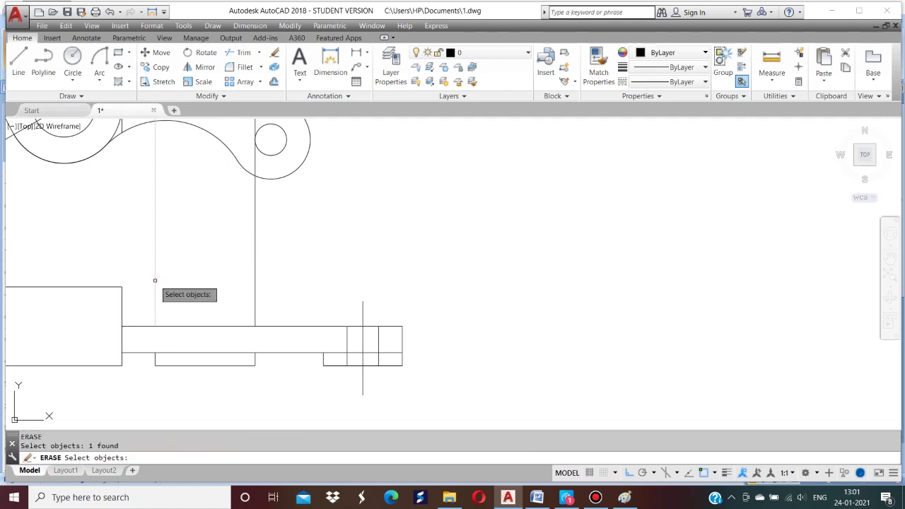
{"action": "key", "text": "Return"}
{"action": "left_click", "coordinate": [255, 276]}
{"action": "key", "text": "Return"}
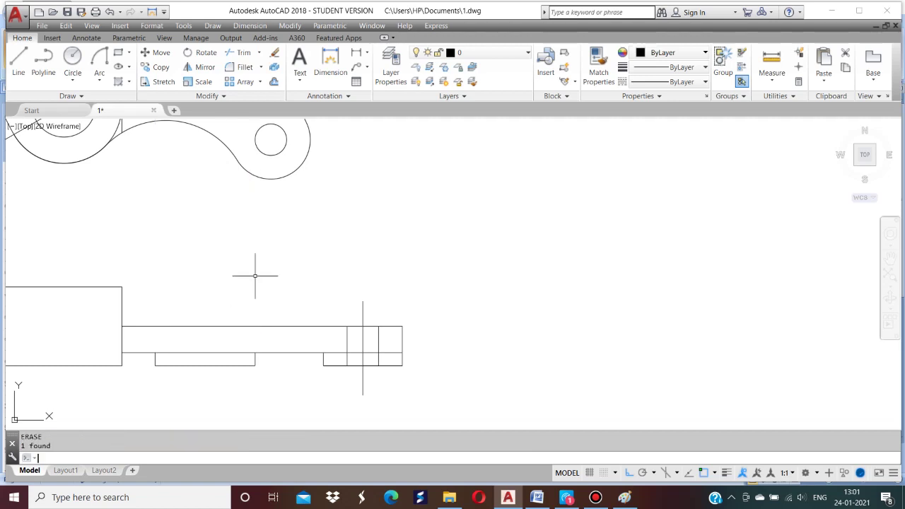
Draw a vertical projection line from the center of the top view's lower R6 hole down past the front view.
{"action": "type", "text": "z"}
{"action": "key", "text": "Return"}
{"action": "type", "text": "a"}
{"action": "key", "text": "Return"}
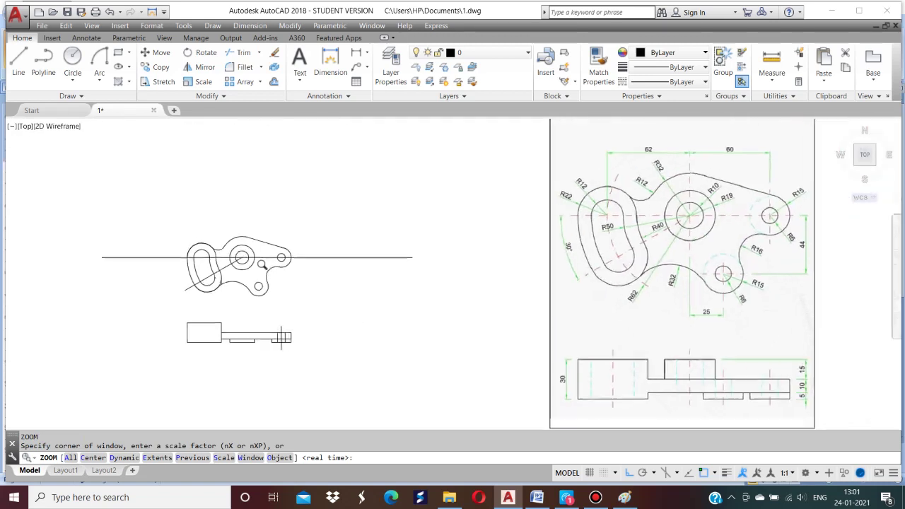
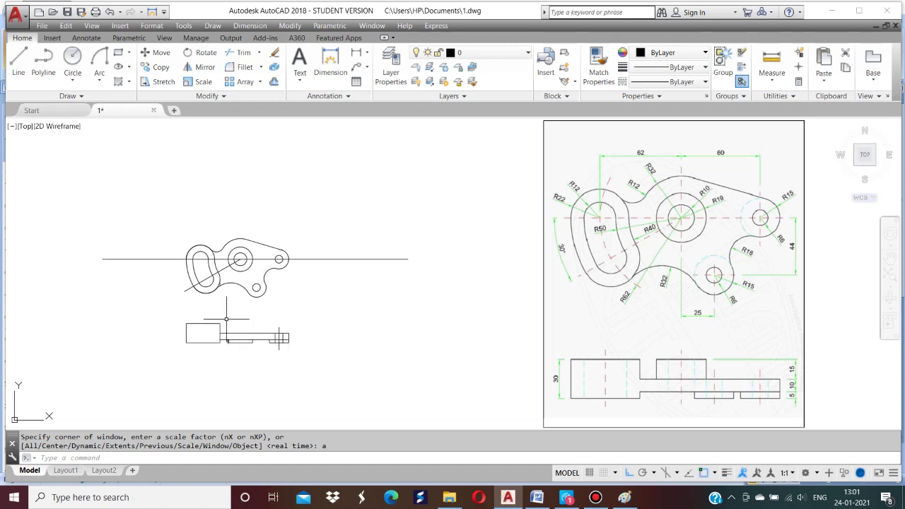
{"action": "scroll", "coordinate": [227, 317], "scroll_direction": "up", "scroll_amount": 2}
{"action": "scroll", "coordinate": [285, 295], "scroll_direction": "up", "scroll_amount": 2}
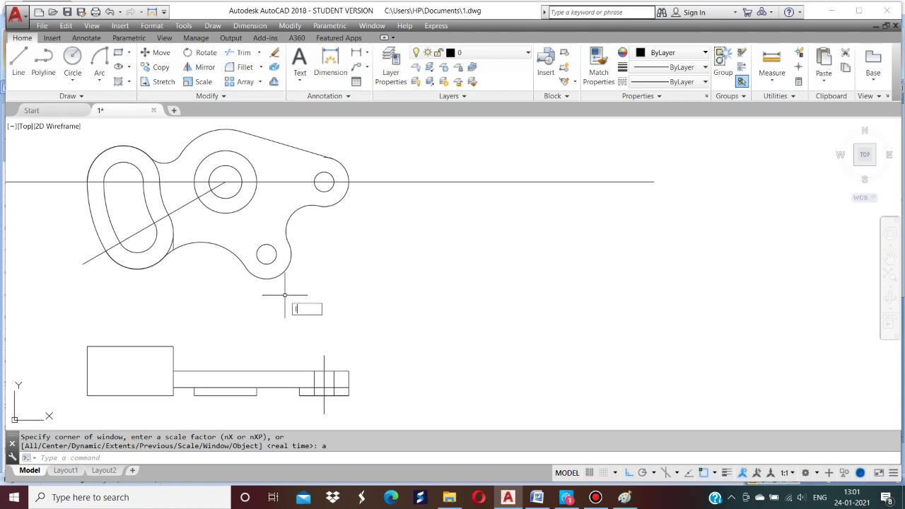
{"action": "type", "text": "l"}
{"action": "key", "text": "Return"}
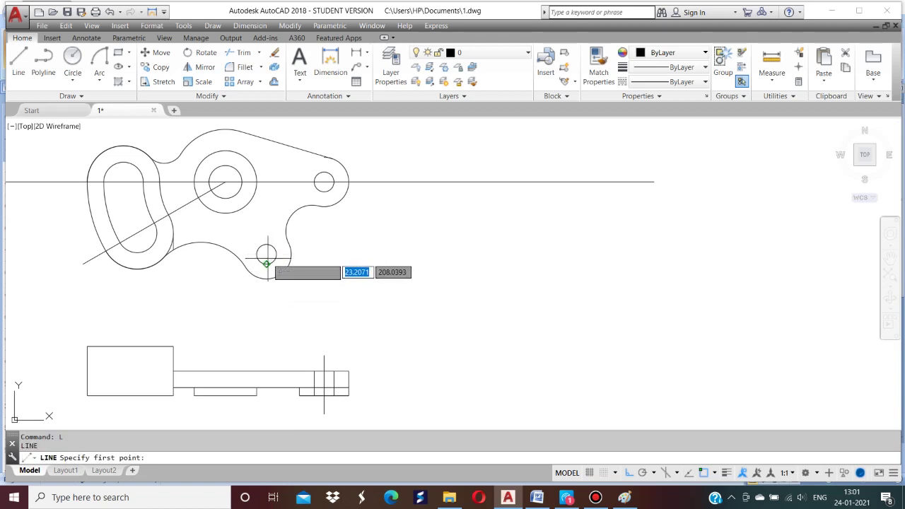
{"action": "type", "text": "cen"}
{"action": "key", "text": "Return"}
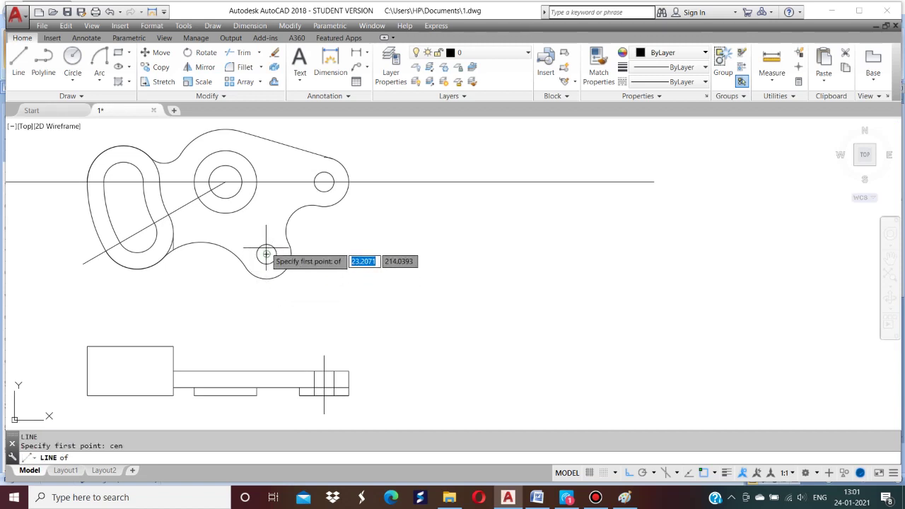
{"action": "left_click", "coordinate": [266, 253]}
{"action": "left_click", "coordinate": [265, 415]}
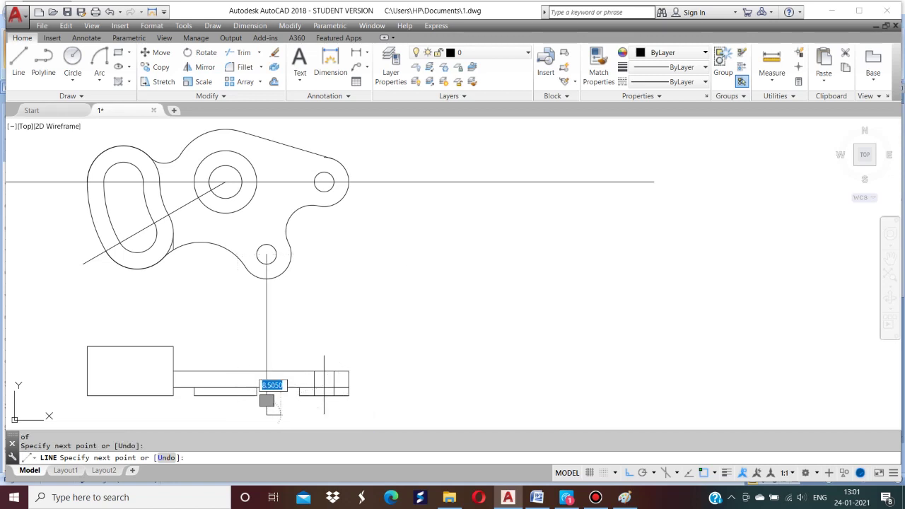
{"action": "key", "text": "Return"}
{"action": "scroll", "coordinate": [229, 390], "scroll_direction": "up", "scroll_amount": 2}
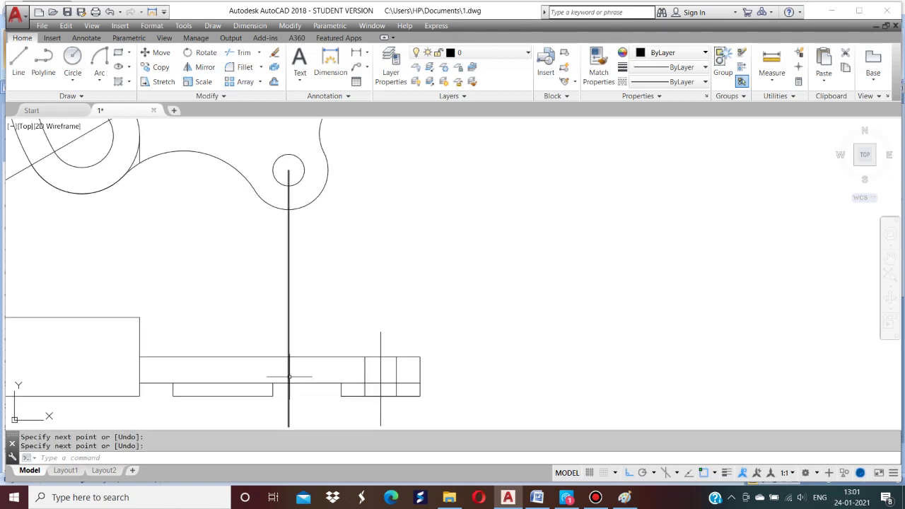
{"action": "scroll", "coordinate": [268, 369], "scroll_direction": "down", "scroll_amount": 2}
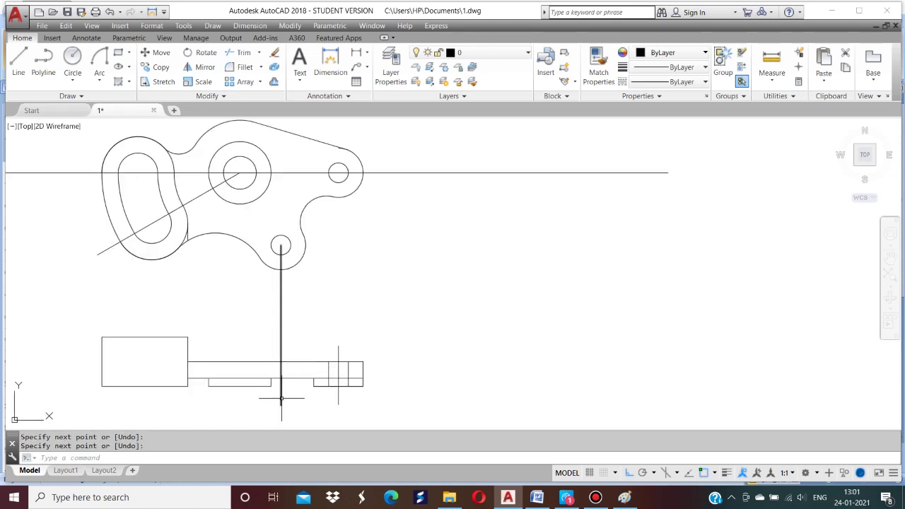
{"action": "scroll", "coordinate": [282, 394], "scroll_direction": "up", "scroll_amount": 2}
{"action": "type", "text": "l"}
{"action": "key", "text": "Return"}
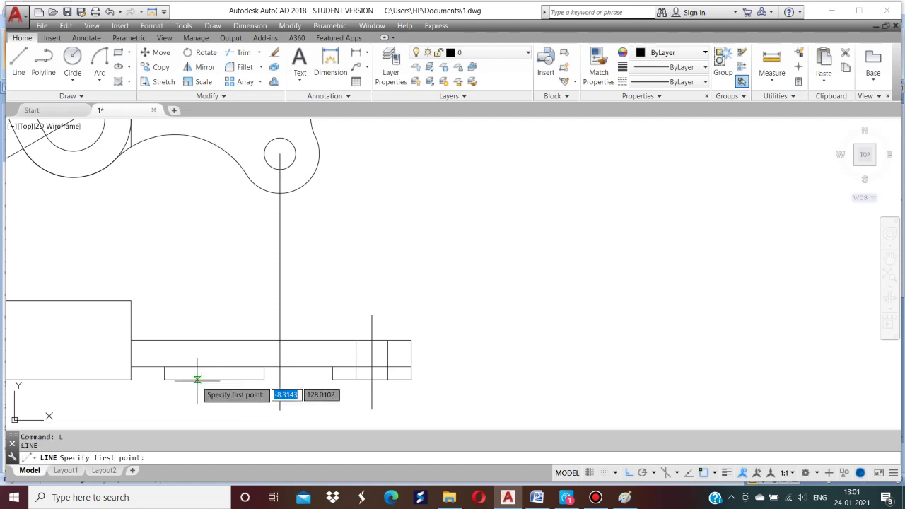
{"action": "left_click", "coordinate": [203, 368]}
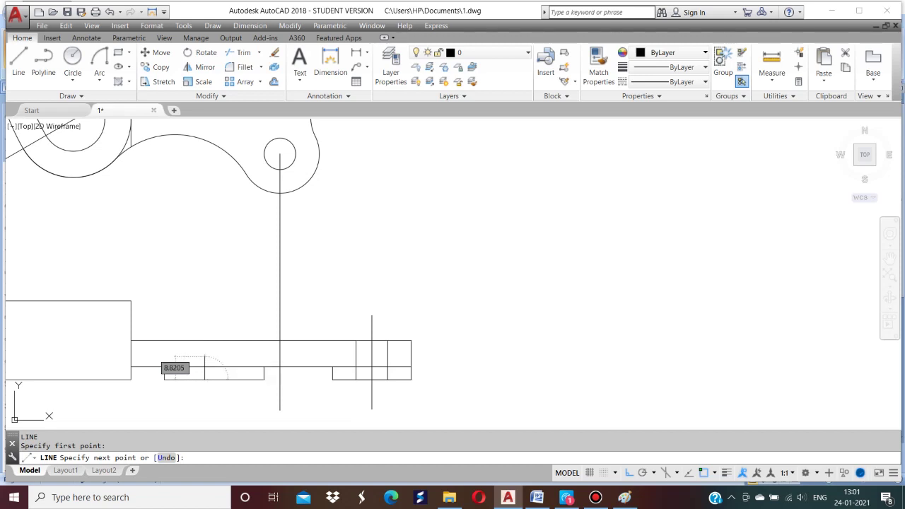
{"action": "key", "text": "Escape"}
{"action": "key", "text": "Escape"}
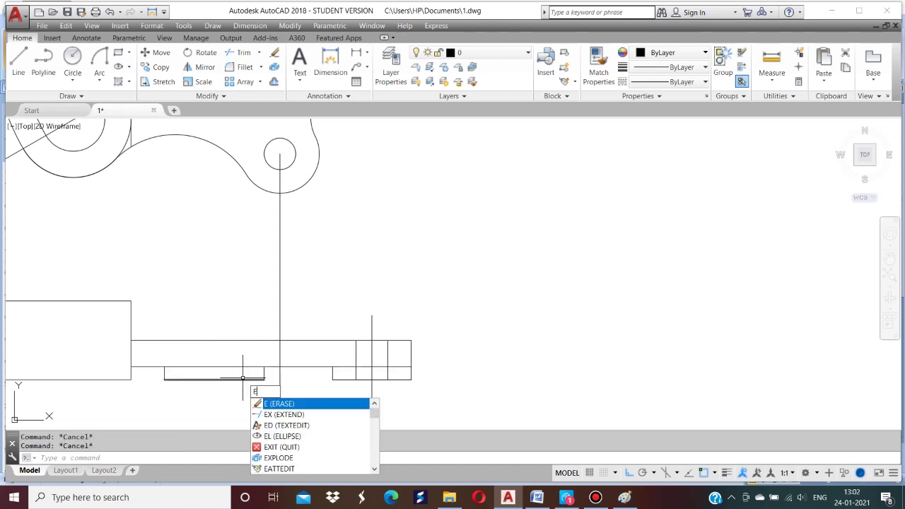
{"action": "key", "text": "Escape"}
Offset the arm's top edge upward by 15 in the front view.
{"action": "scroll", "coordinate": [326, 355], "scroll_direction": "down", "scroll_amount": 5}
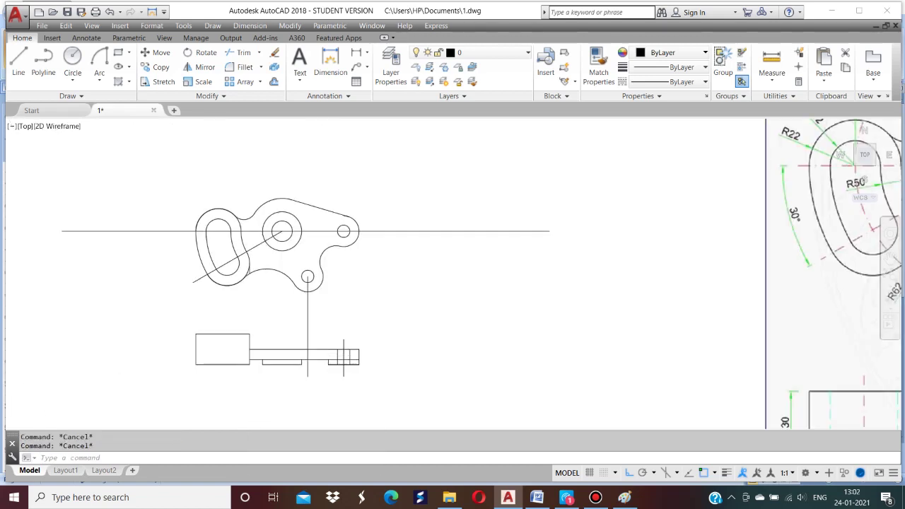
{"action": "scroll", "coordinate": [584, 397], "scroll_direction": "up", "scroll_amount": 3}
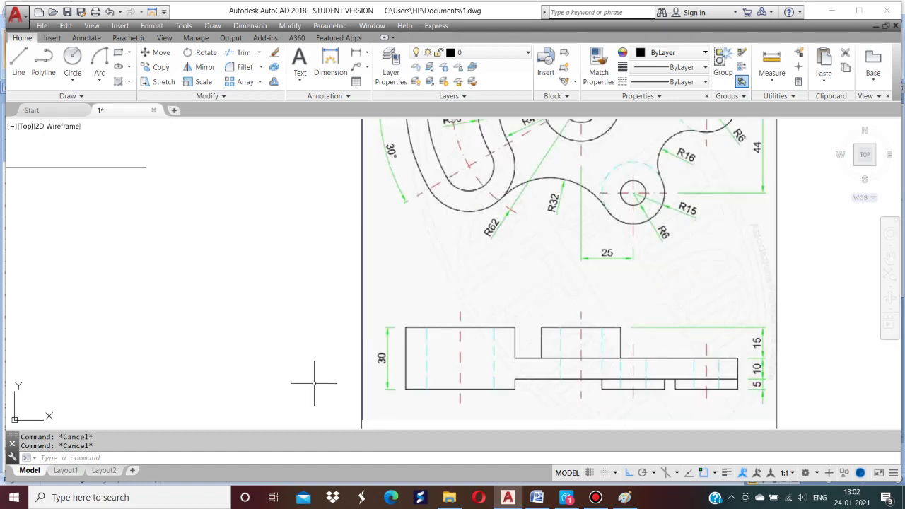
{"action": "scroll", "coordinate": [315, 383], "scroll_direction": "down", "scroll_amount": 2}
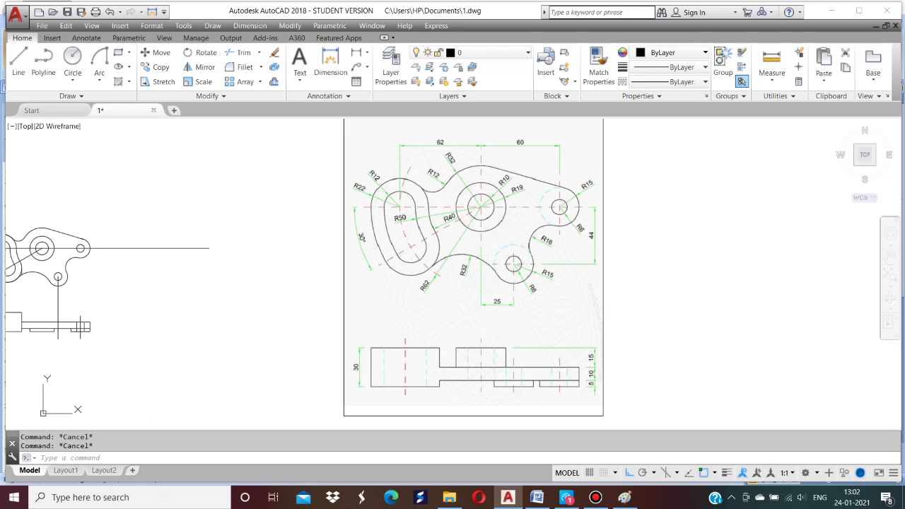
{"action": "type", "text": "z"}
{"action": "key", "text": "Return"}
{"action": "type", "text": "a"}
{"action": "key", "text": "Return"}
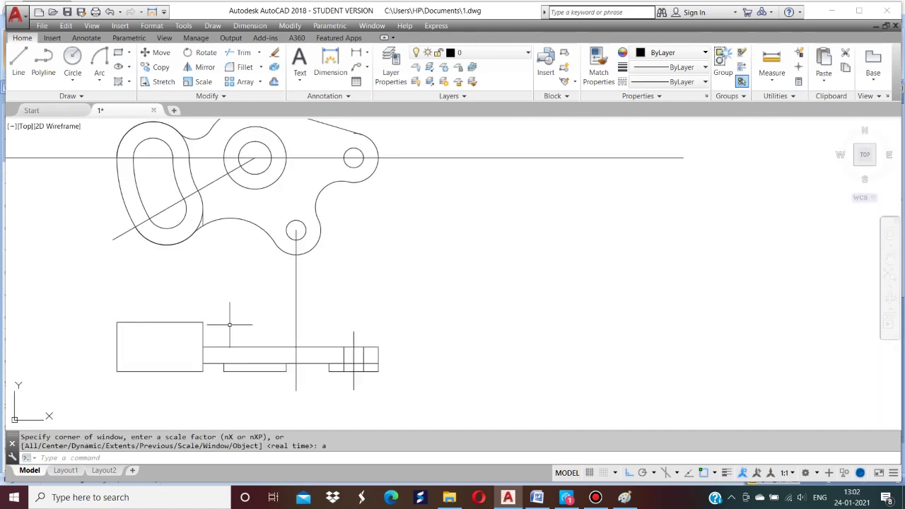
{"action": "type", "text": "o"}
{"action": "key", "text": "Return"}
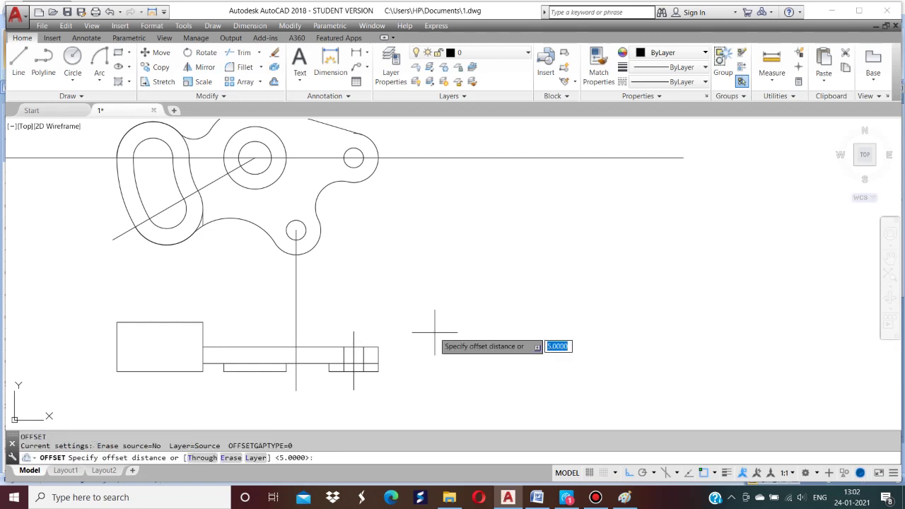
{"action": "type", "text": "15"}
{"action": "key", "text": "Return"}
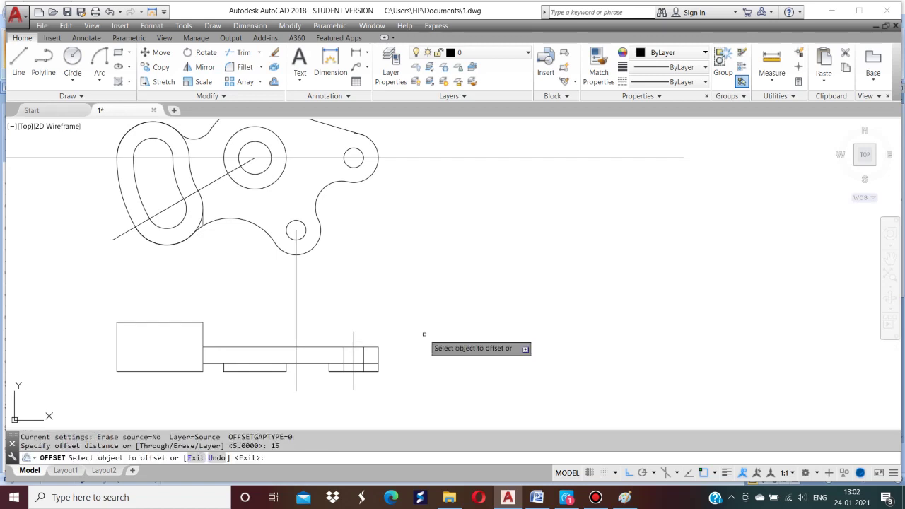
{"action": "left_click", "coordinate": [374, 347]}
{"action": "left_click", "coordinate": [371, 338]}
{"action": "key", "text": "Return"}
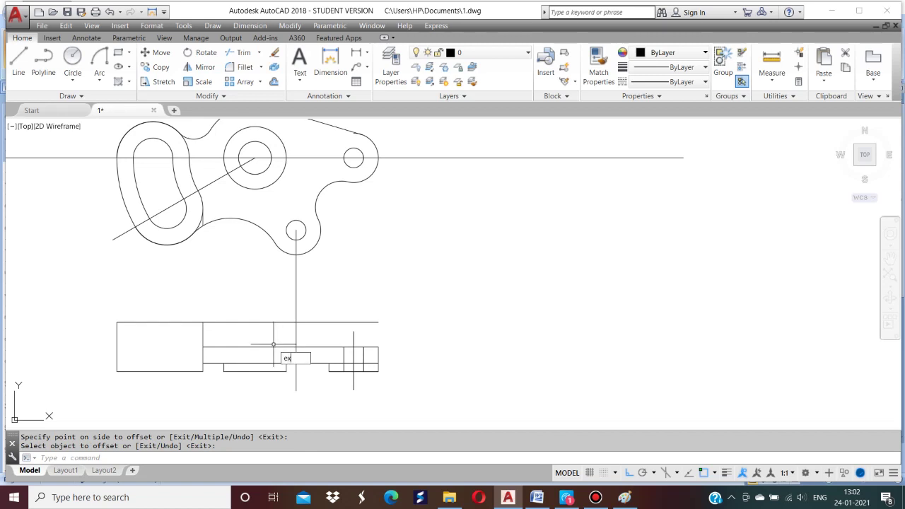
Extend the central boss's left side line up to the line offset above the arm.
{"action": "type", "text": "ex"}
{"action": "key", "text": "Return"}
{"action": "left_click", "coordinate": [249, 323]}
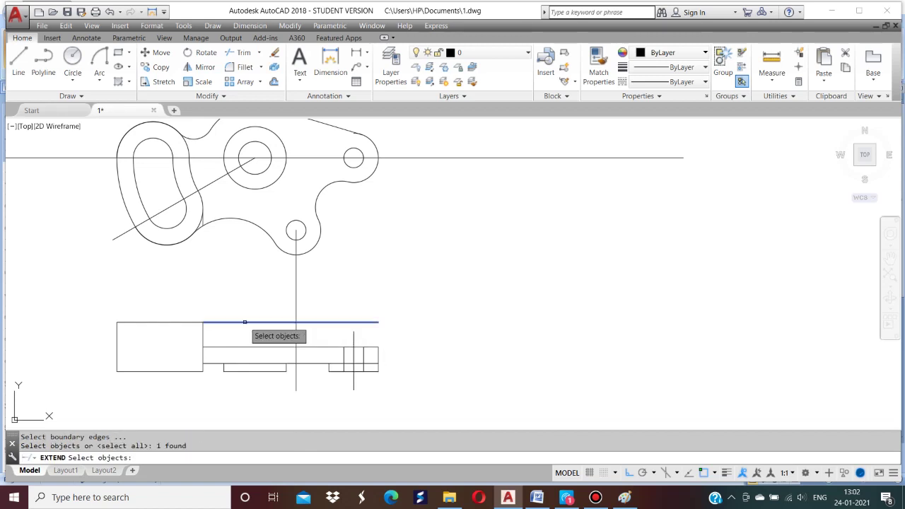
{"action": "left_click", "coordinate": [223, 364]}
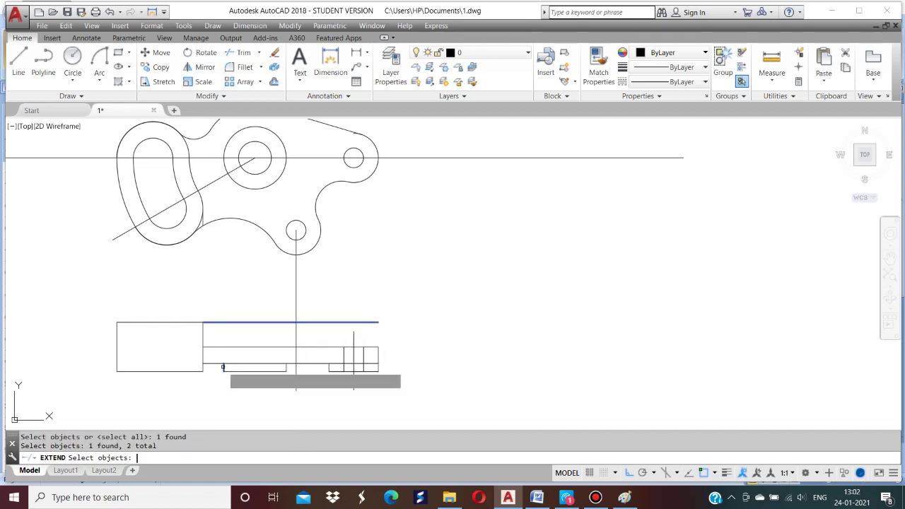
{"action": "key", "text": "Return"}
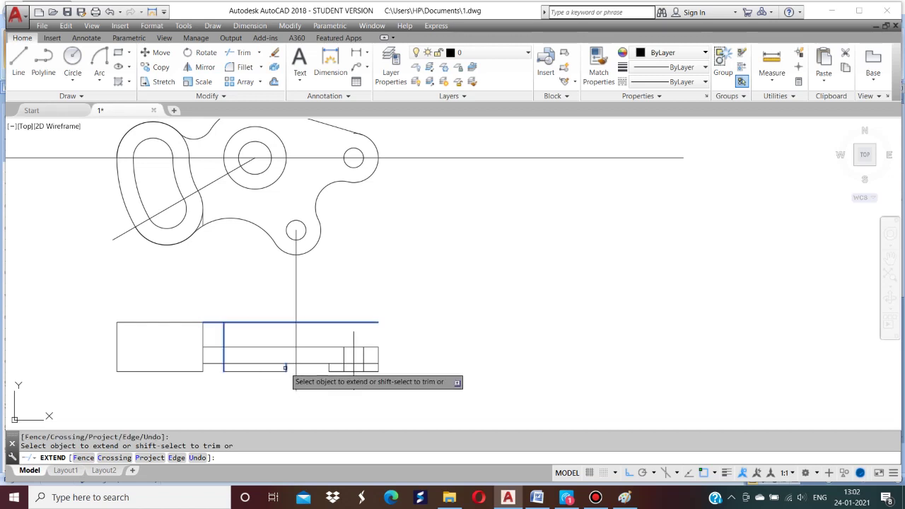
{"action": "left_click", "coordinate": [286, 367]}
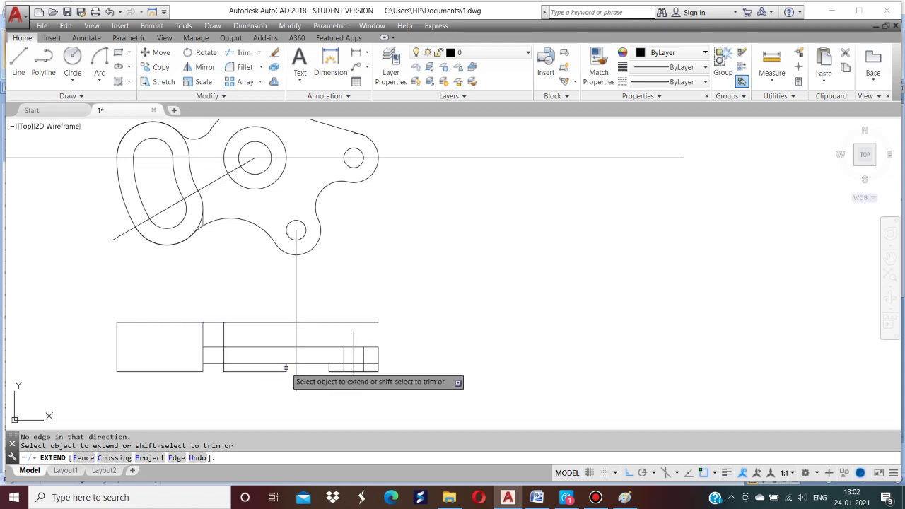
{"action": "key", "text": "Escape"}
{"action": "key", "text": "Escape"}
Extend the central boss's right side line up to the line offset above the arm in the front view.
{"action": "type", "text": "e"}
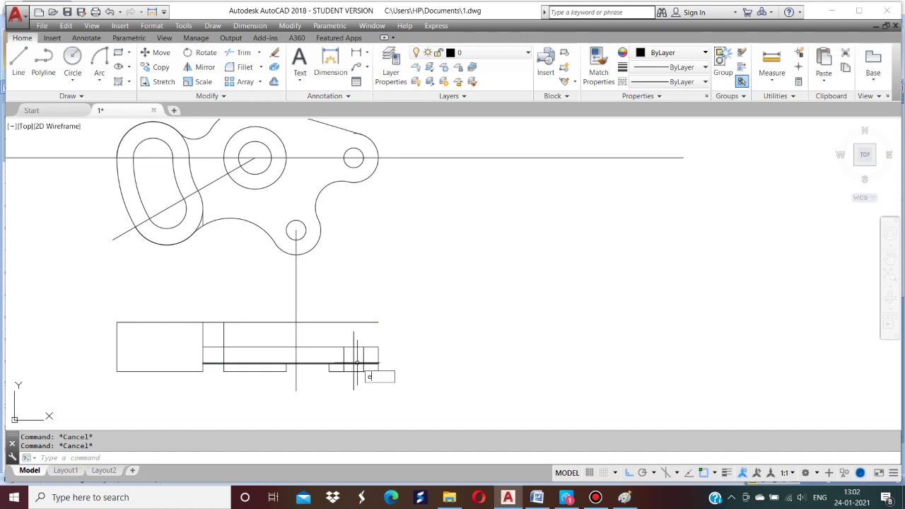
{"action": "type", "text": "x"}
{"action": "key", "text": "Return"}
{"action": "left_click", "coordinate": [283, 323]}
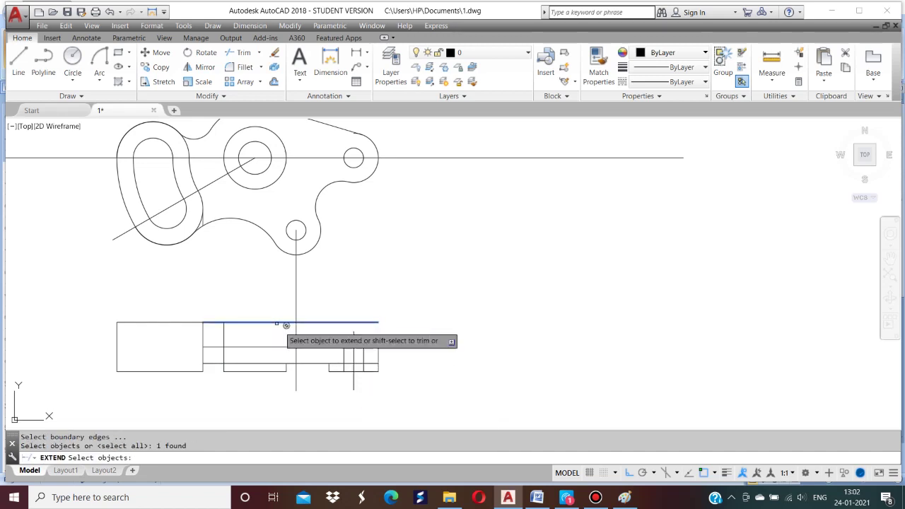
{"action": "key", "text": "Return"}
{"action": "key", "text": "Return"}
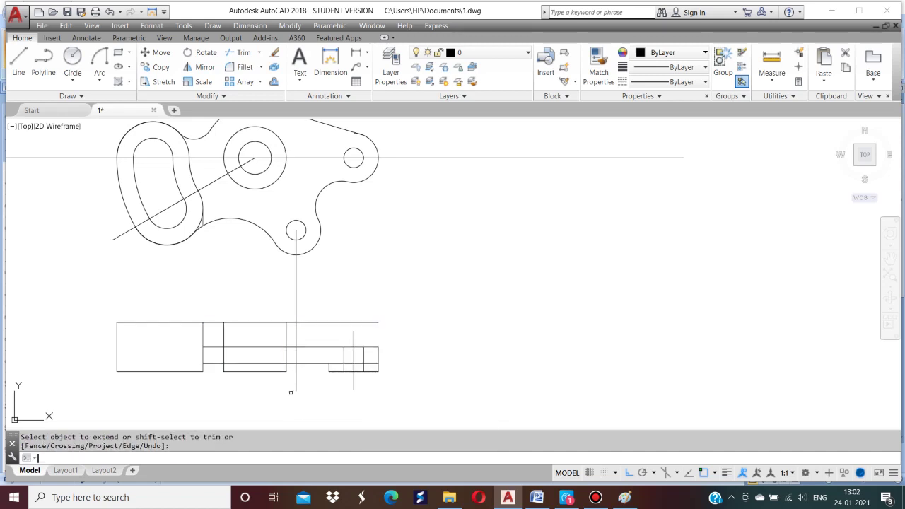
{"action": "key", "text": "Return"}
{"action": "type", "text": "tr"}
{"action": "key", "text": "Return"}
{"action": "key", "text": "Return"}
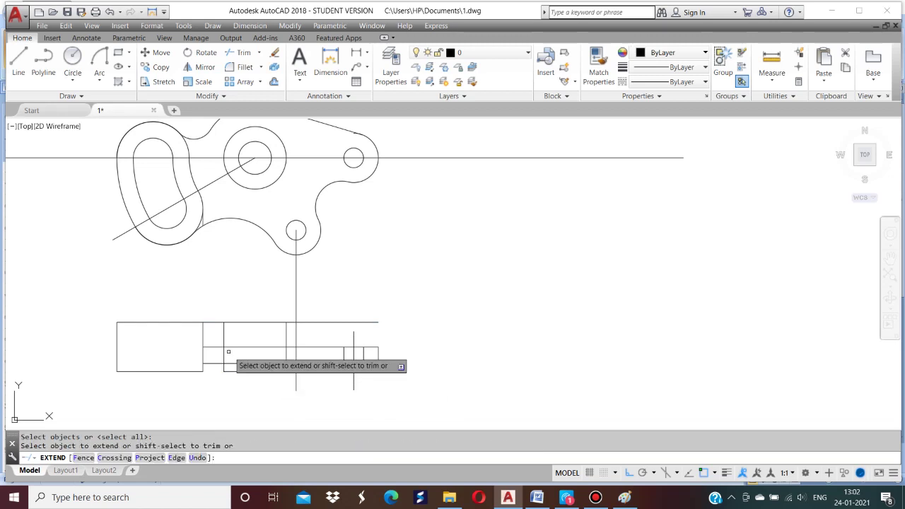
{"action": "left_click", "coordinate": [223, 352]}
{"action": "key", "text": "Return"}
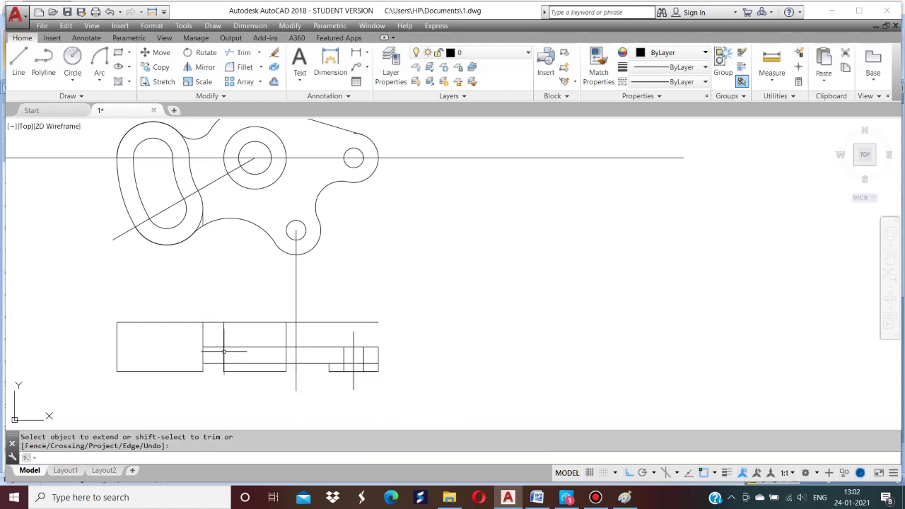
Trim the central boss's side lines inside the arm and the parts of the offset line adjoining the boss on both sides.
{"action": "type", "text": "tr"}
{"action": "key", "text": "Return"}
{"action": "key", "text": "Return"}
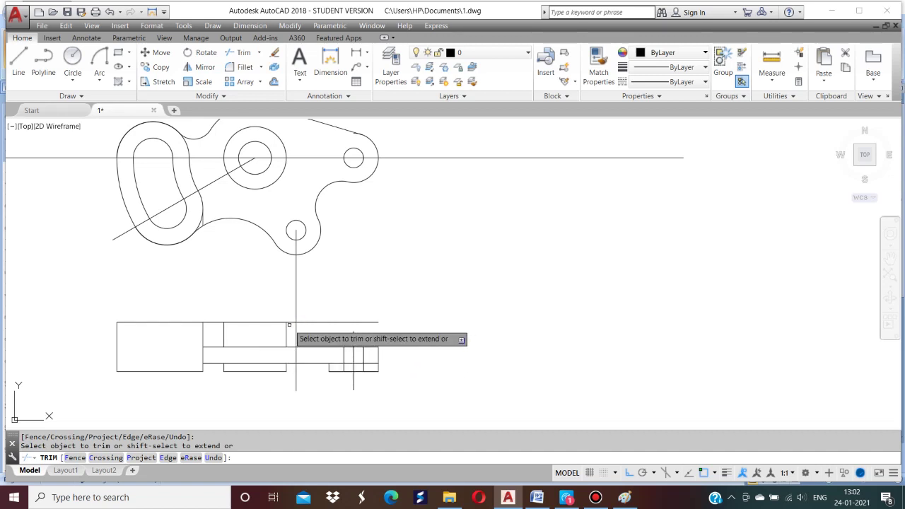
{"action": "left_click", "coordinate": [216, 322]}
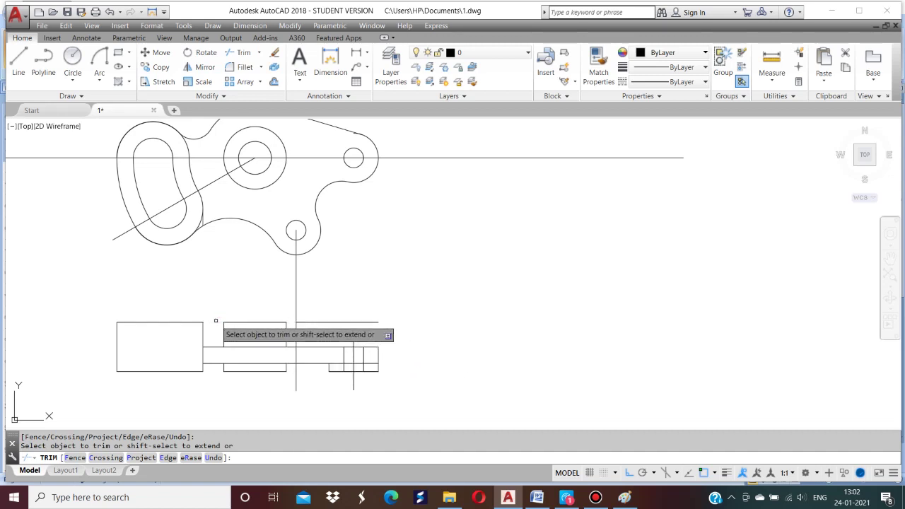
{"action": "key", "text": "Return"}
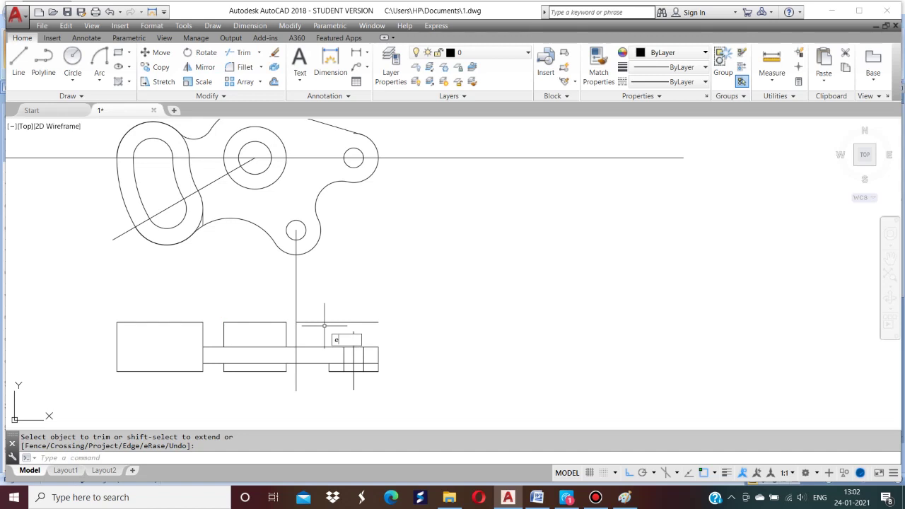
Erase the three leftover central boss lines below the arm's lower edge in the front view.
{"action": "type", "text": "e"}
{"action": "key", "text": "Return"}
{"action": "left_click", "coordinate": [279, 370]}
{"action": "key", "text": "Return"}
{"action": "key", "text": "Return"}
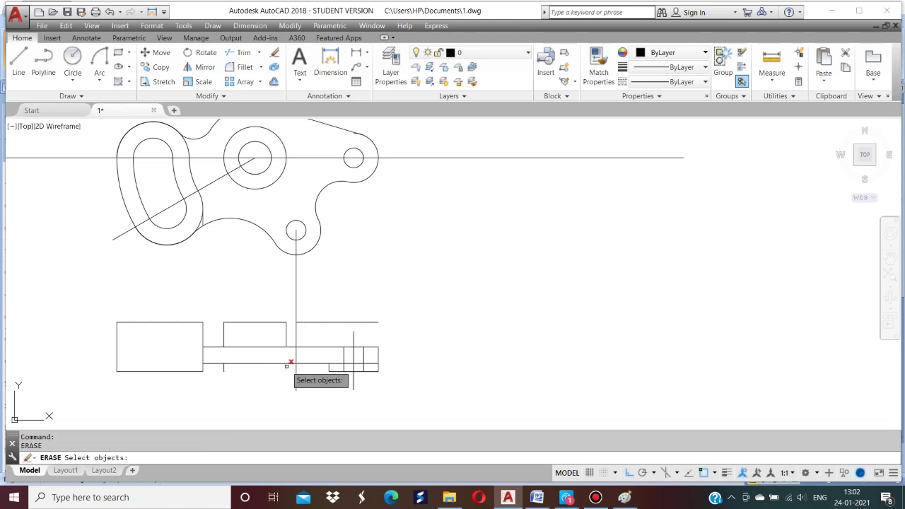
{"action": "left_click", "coordinate": [287, 365]}
{"action": "key", "text": "Return"}
{"action": "key", "text": "Return"}
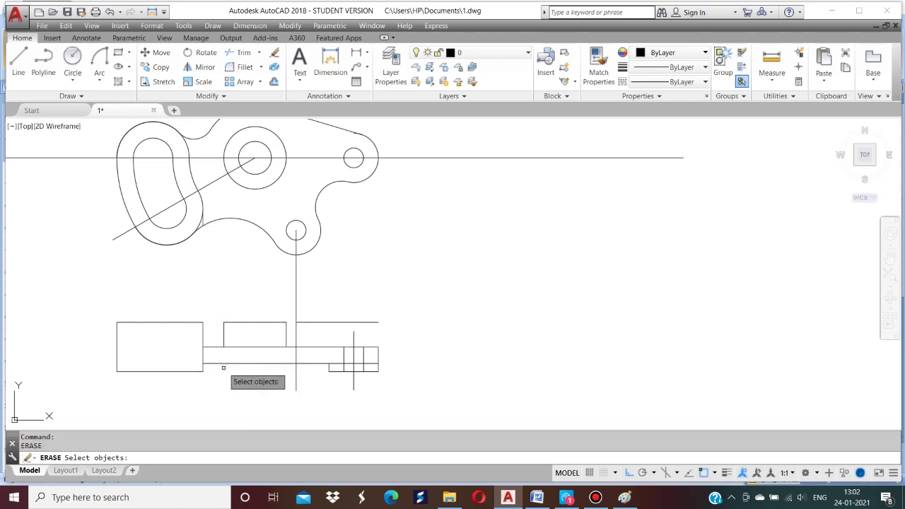
{"action": "left_click", "coordinate": [221, 367]}
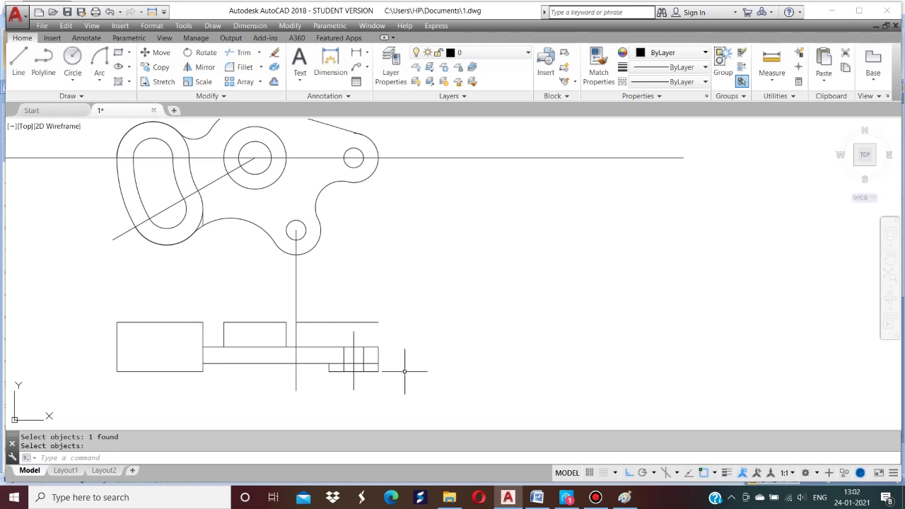
Copy the right boss's outline, hole lines and center line from their center on the arm's lower edge to the lower R6 hole's projection line.
{"action": "scroll", "coordinate": [358, 396], "scroll_direction": "up", "scroll_amount": 2}
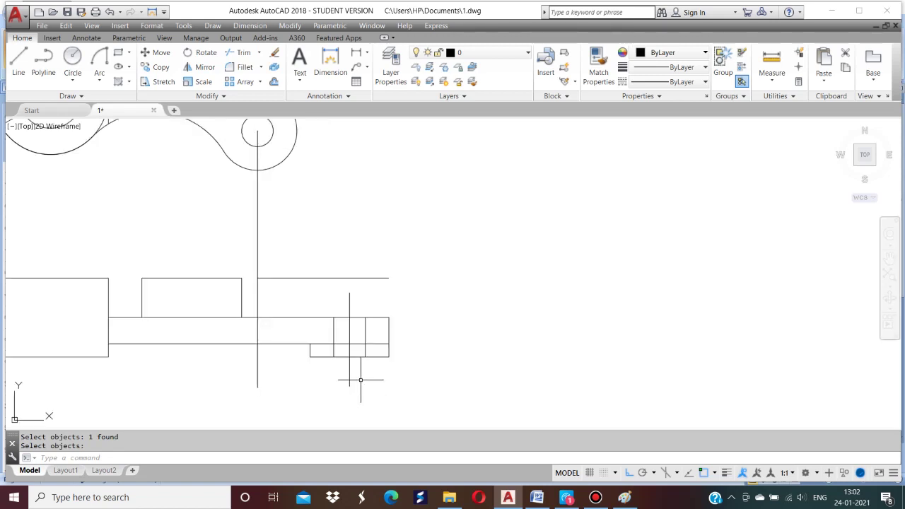
{"action": "type", "text": "cp"}
{"action": "key", "text": "Return"}
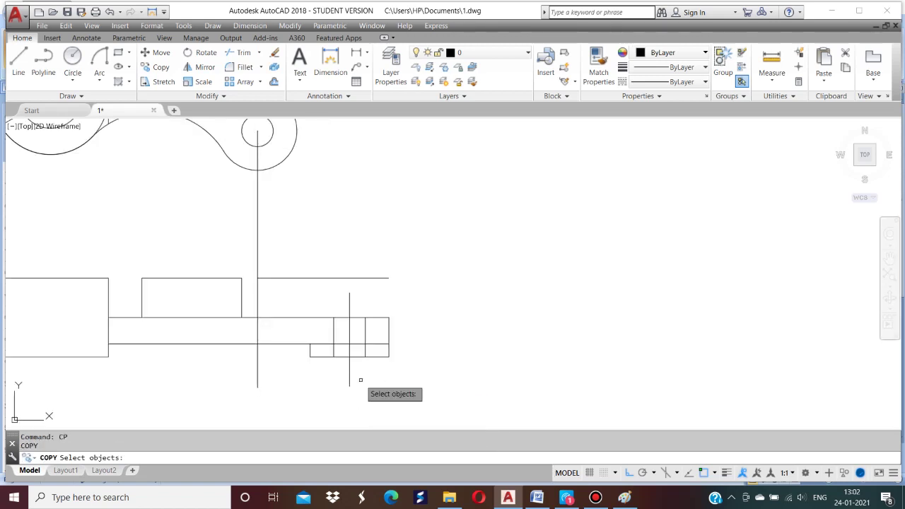
{"action": "type", "text": "w"}
{"action": "key", "text": "Return"}
{"action": "left_click", "coordinate": [299, 341]}
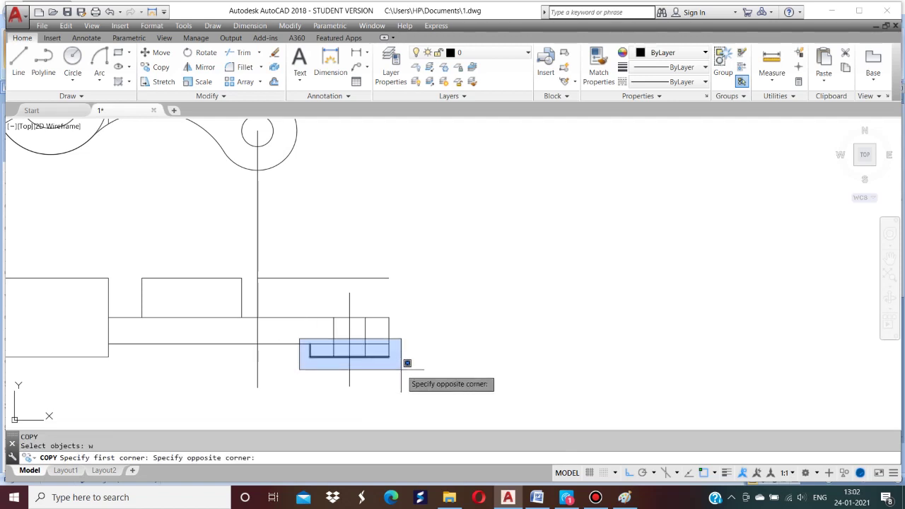
{"action": "left_click", "coordinate": [405, 366]}
{"action": "left_click", "coordinate": [366, 329]}
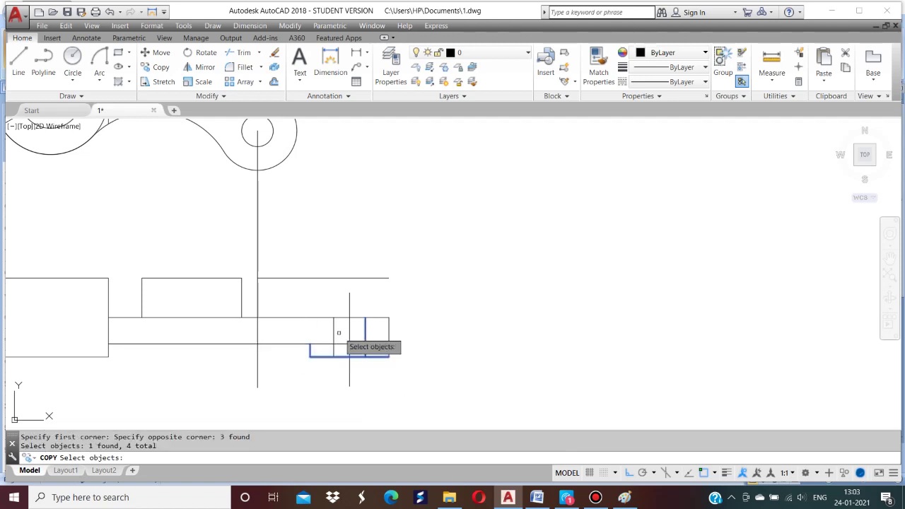
{"action": "left_click", "coordinate": [333, 330]}
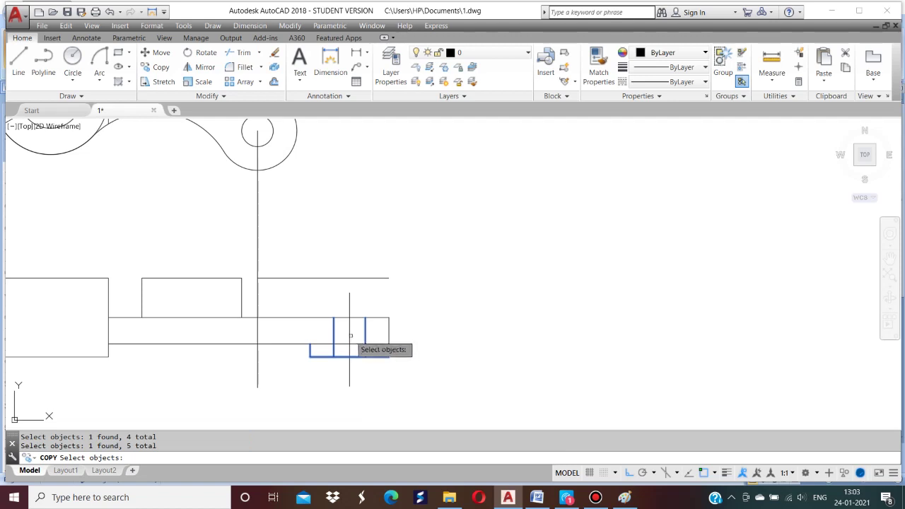
{"action": "left_click", "coordinate": [349, 334]}
{"action": "key", "text": "Return"}
{"action": "left_click", "coordinate": [350, 345]}
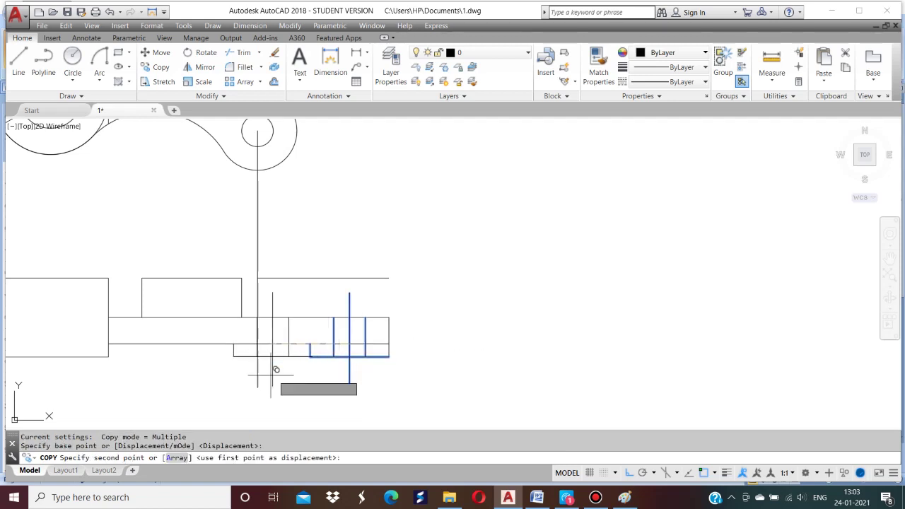
{"action": "left_click", "coordinate": [257, 345]}
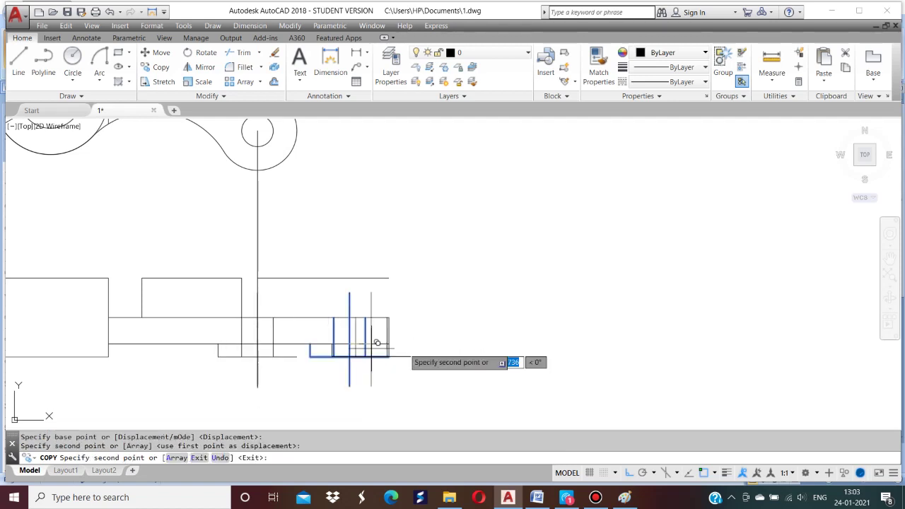
{"action": "key", "text": "Escape"}
{"action": "key", "text": "Escape"}
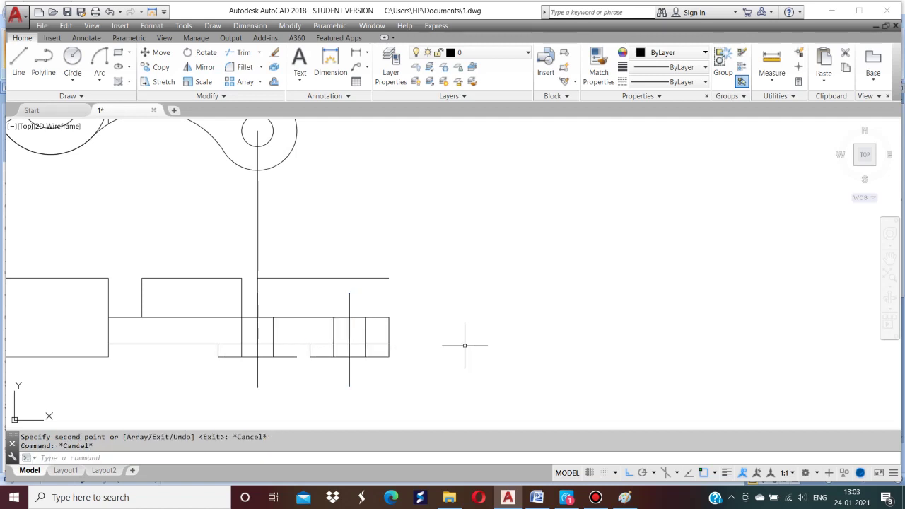
Erase the remaining piece of the offset line above the arm's right part.
{"action": "type", "text": "E"}
{"action": "key", "text": "Return"}
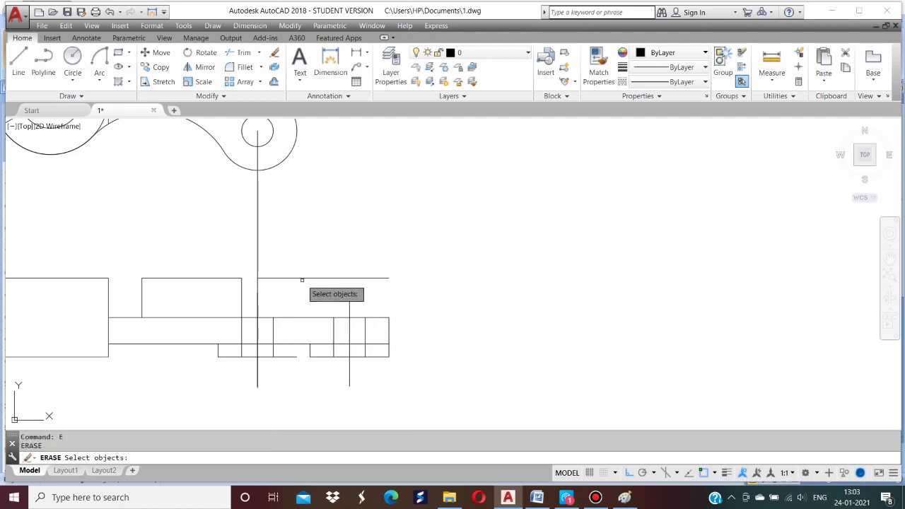
{"action": "left_click", "coordinate": [299, 276]}
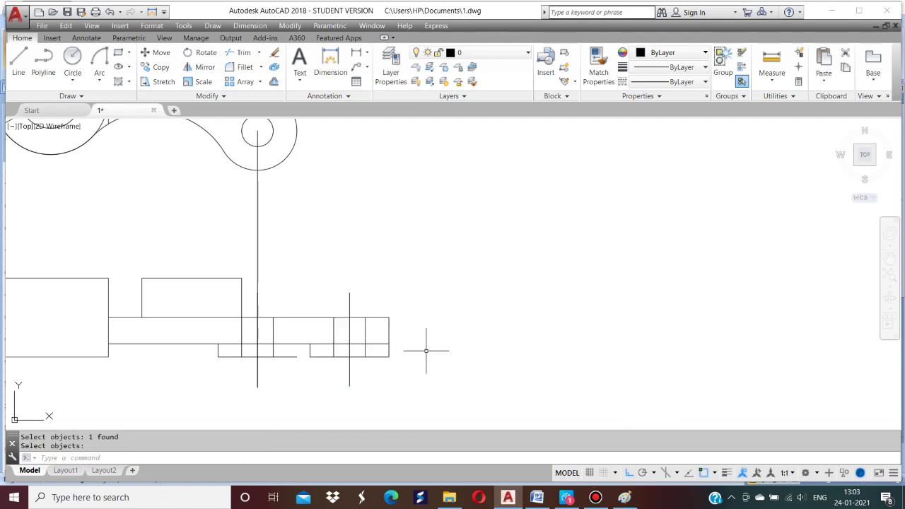
Close the copied boss with a line from its open lower right end perpendicular to the arm's lower edge.
{"action": "key", "text": "Return"}
{"action": "left_click", "coordinate": [297, 357]}
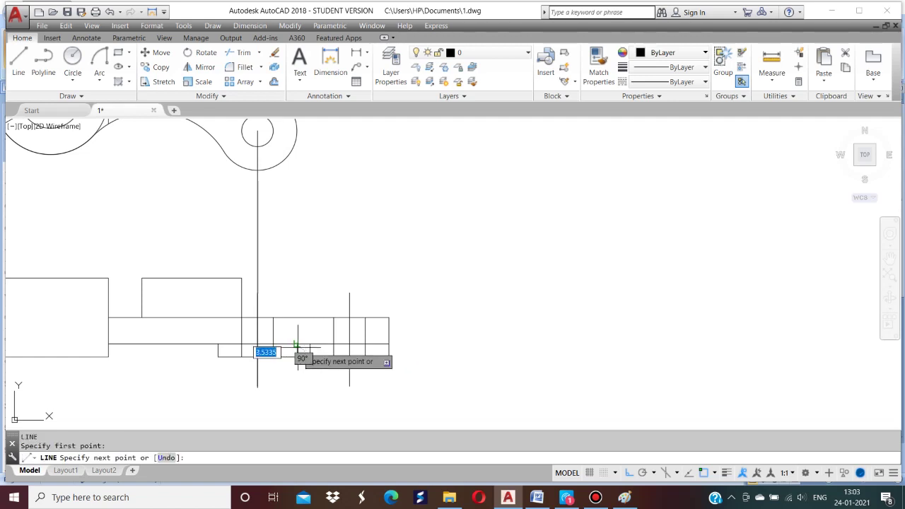
{"action": "key", "text": "Return"}
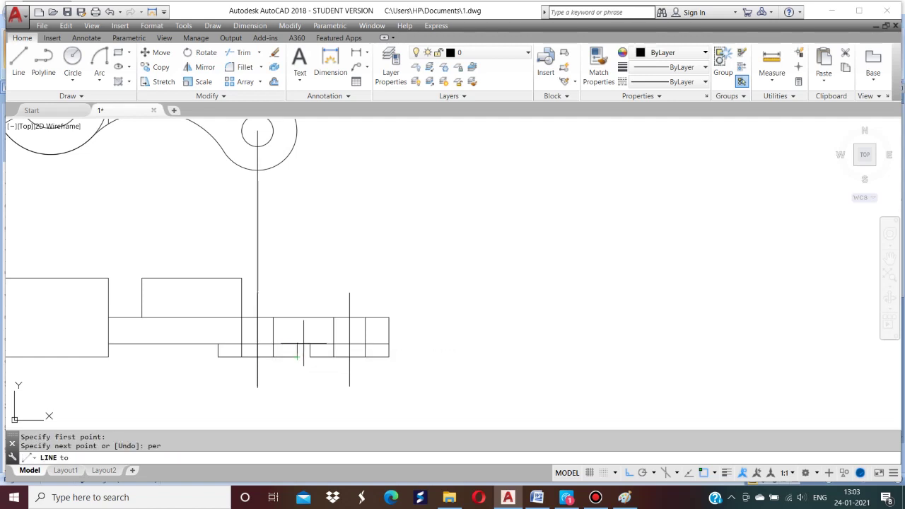
{"action": "left_click", "coordinate": [297, 345]}
{"action": "key", "text": "Return"}
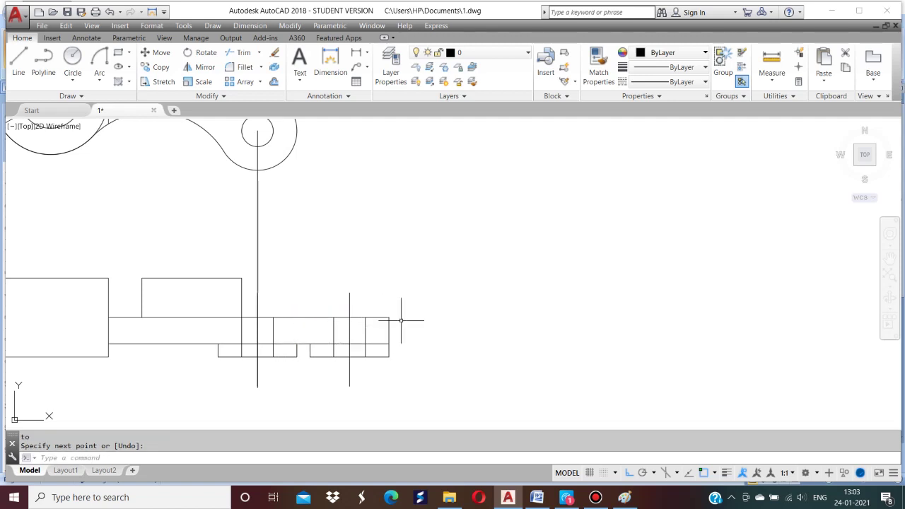
Examine the completed front view's bosses and hole lines against the reference drawing, viewing the whole drawing.
{"action": "scroll", "coordinate": [401, 321], "scroll_direction": "down", "scroll_amount": 2}
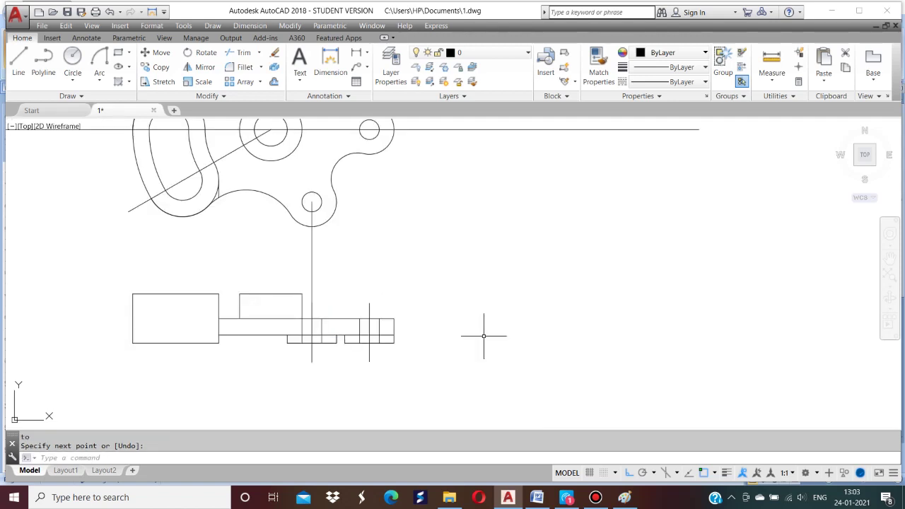
{"action": "key", "text": "Return"}
{"action": "type", "text": "a"}
{"action": "key", "text": "Return"}
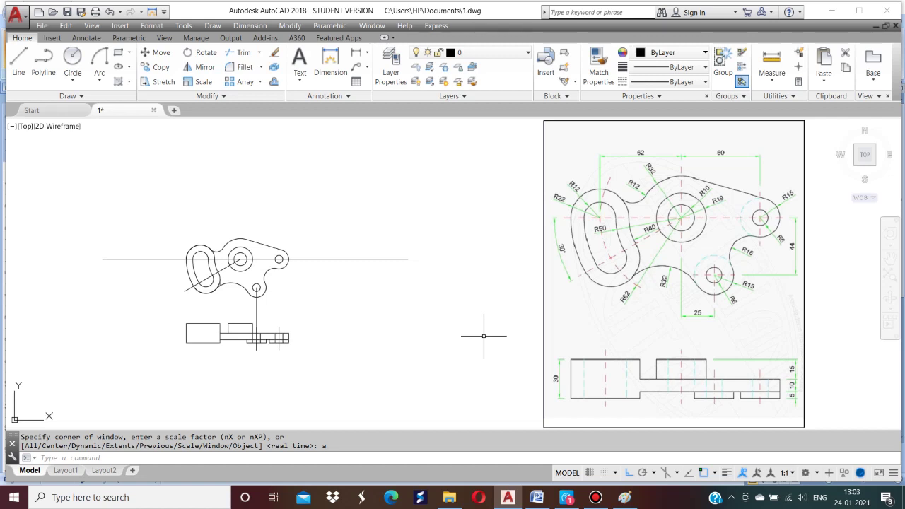
{"action": "scroll", "coordinate": [227, 345], "scroll_direction": "up", "scroll_amount": 5}
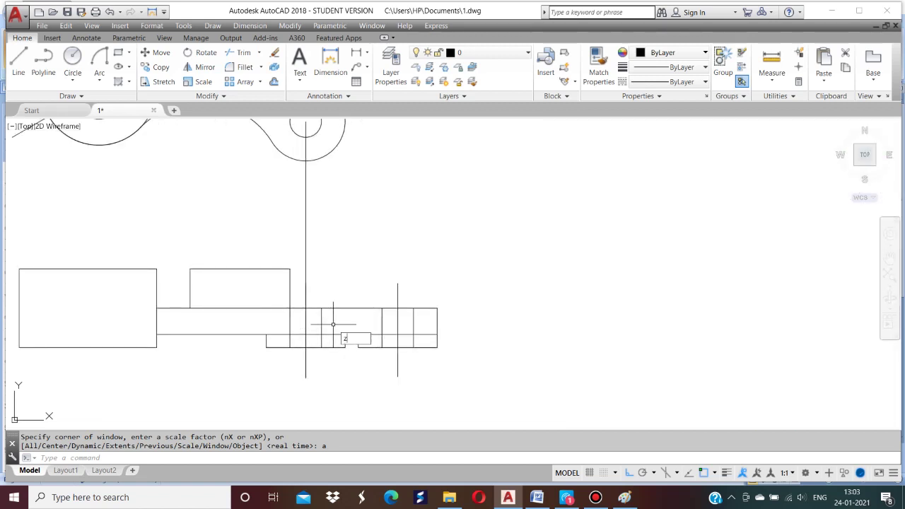
{"action": "key", "text": "Return"}
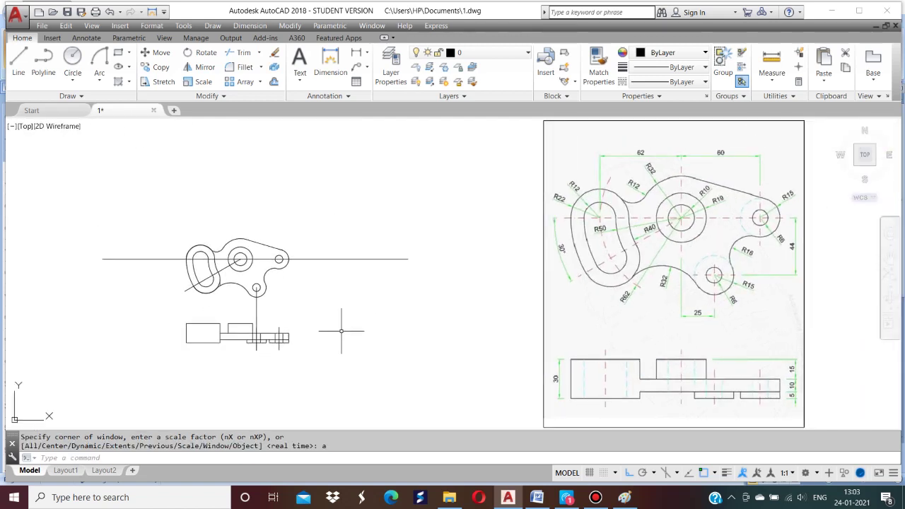
{"action": "left_click", "coordinate": [568, 317]}
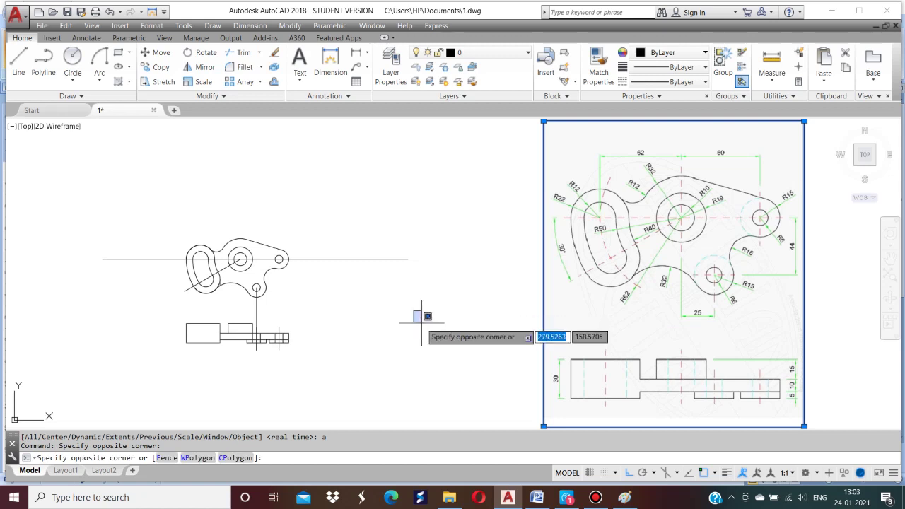
{"action": "key", "text": "Escape"}
{"action": "key", "text": "Escape"}
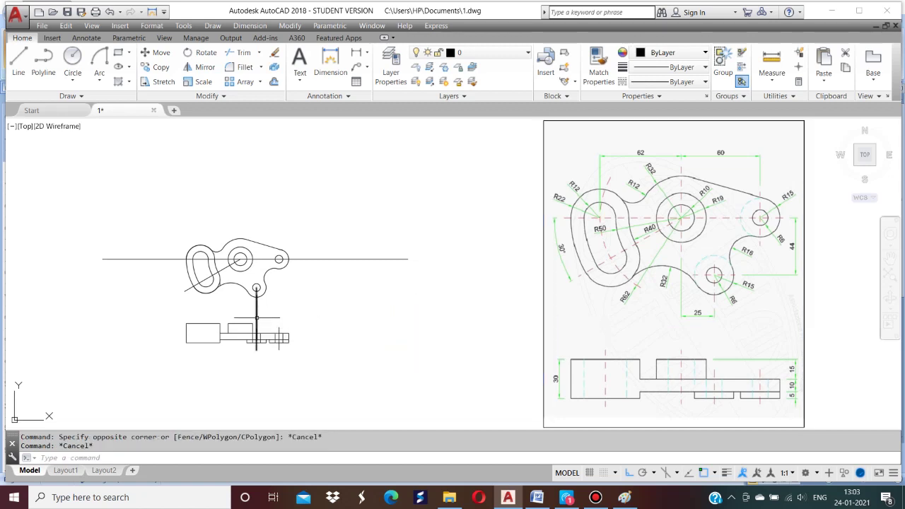
Erase the vertical projection line running from the lower R6 hole to the front view.
{"action": "left_click", "coordinate": [256, 319]}
{"action": "key", "text": "Delete"}
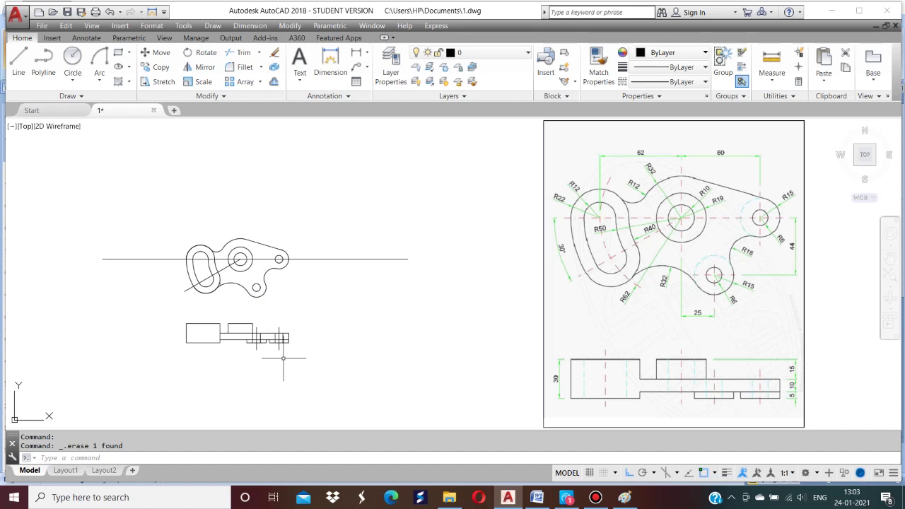
Try to trim the left block's right edge where the arm joins it in the front view.
{"action": "scroll", "coordinate": [193, 356], "scroll_direction": "up", "scroll_amount": 2}
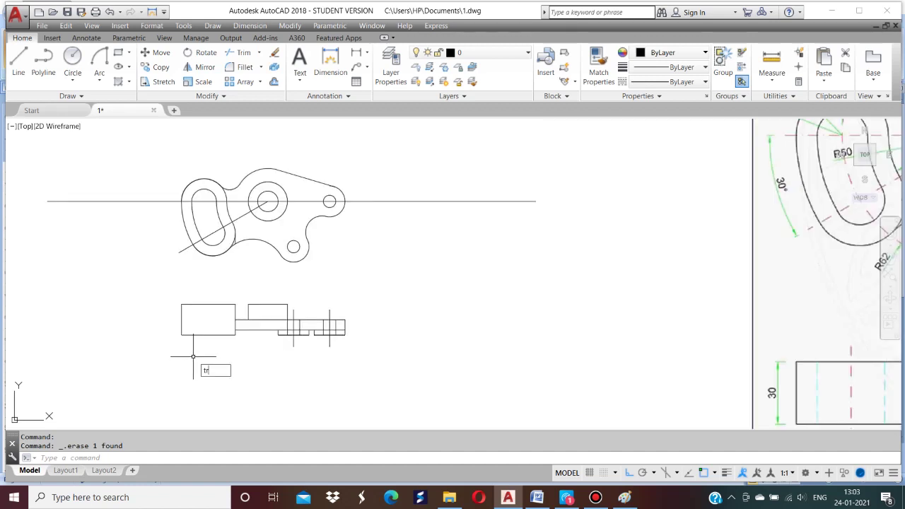
{"action": "key", "text": "Return"}
{"action": "left_click", "coordinate": [241, 321]}
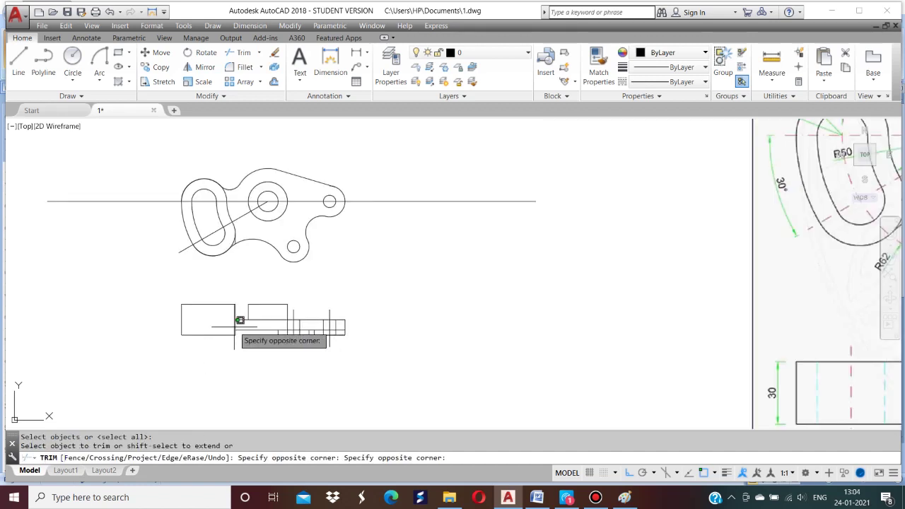
{"action": "left_click", "coordinate": [239, 320]}
{"action": "key", "text": "Return"}
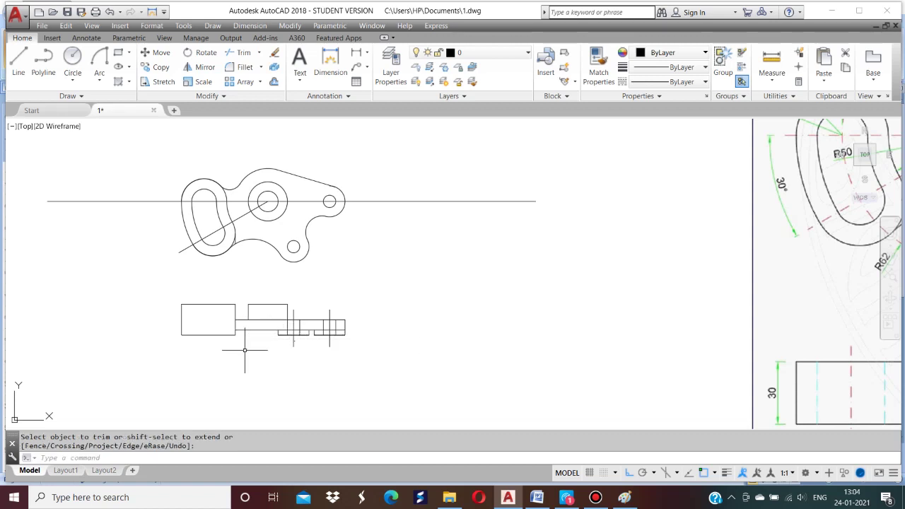
{"action": "key", "text": "Escape"}
Trim the left block's right edge between the arm's upper and lower edges in the front view.
{"action": "scroll", "coordinate": [244, 349], "scroll_direction": "up", "scroll_amount": 2}
{"action": "key", "text": "Escape"}
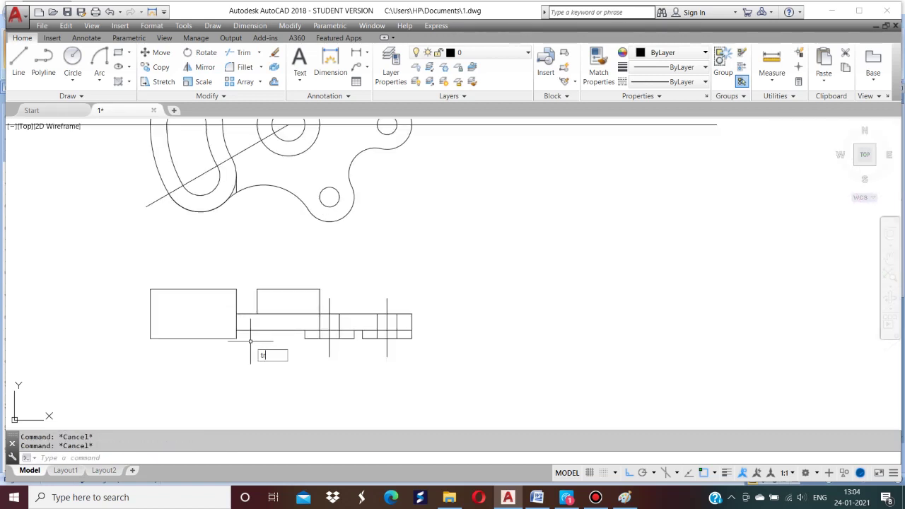
{"action": "type", "text": "tr"}
{"action": "key", "text": "Return"}
{"action": "key", "text": "Return"}
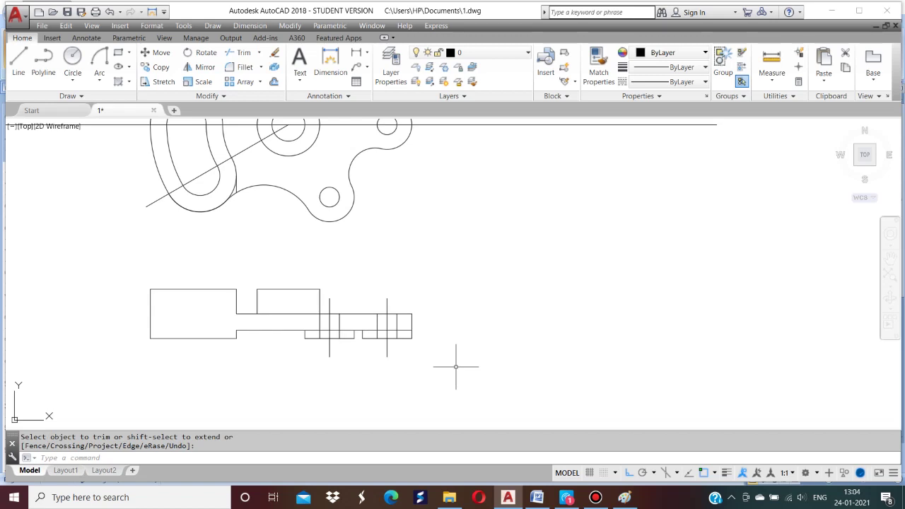
Add a horizontal linear dimension above the top view between the centres of the central hub and the small right-hand hole.
{"action": "scroll", "coordinate": [455, 367], "scroll_direction": "down", "scroll_amount": 2}
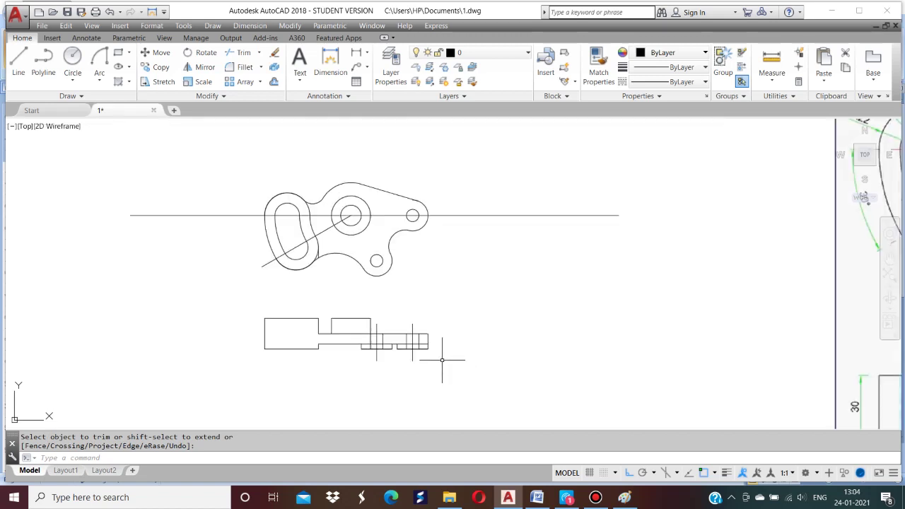
{"action": "key", "text": "Escape"}
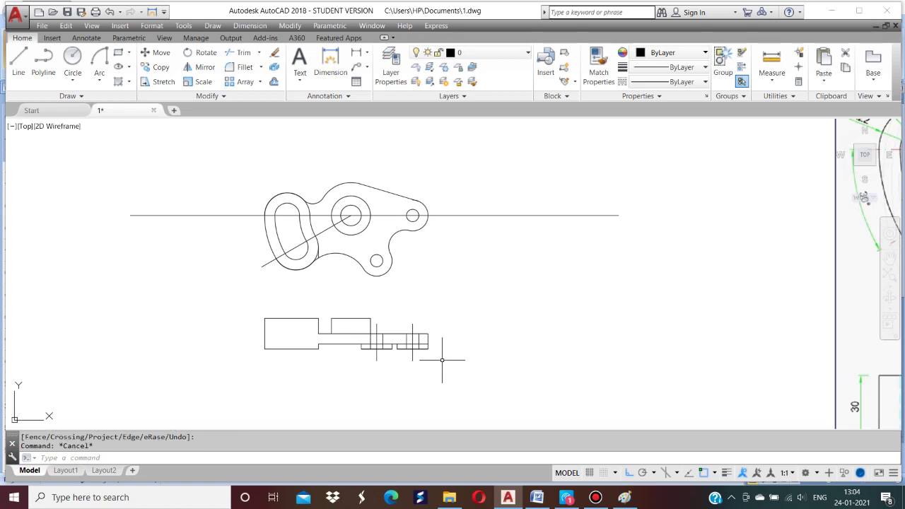
{"action": "key", "text": "Escape"}
{"action": "scroll", "coordinate": [601, 334], "scroll_direction": "down", "scroll_amount": 2}
{"action": "scroll", "coordinate": [601, 334], "scroll_direction": "up", "scroll_amount": 4}
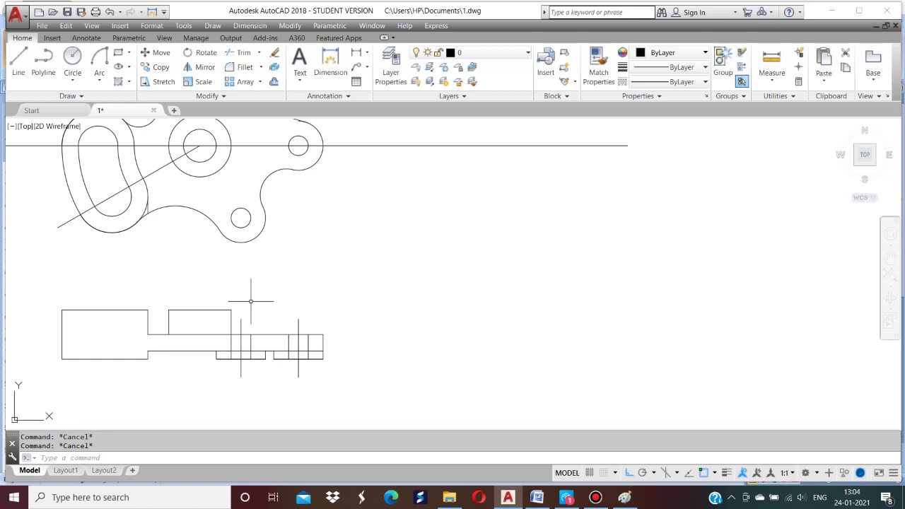
{"action": "scroll", "coordinate": [251, 302], "scroll_direction": "down", "scroll_amount": 2}
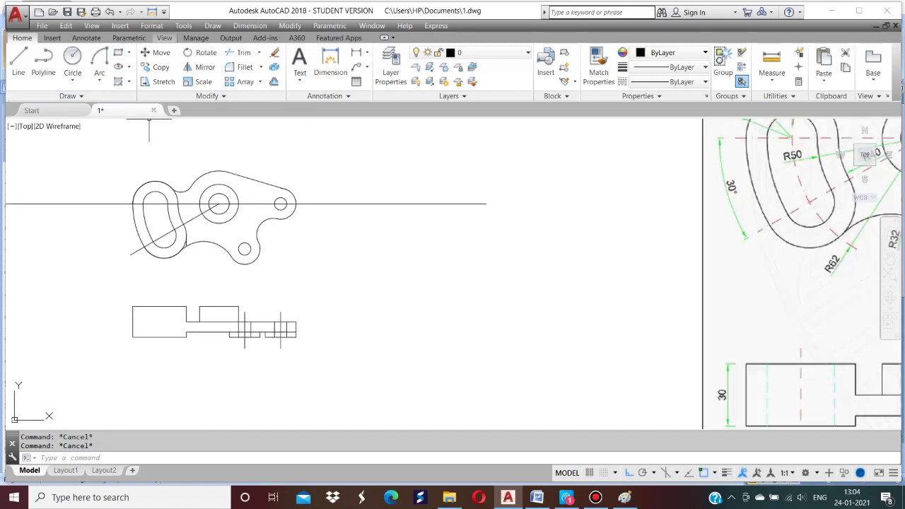
{"action": "left_click", "coordinate": [249, 25]}
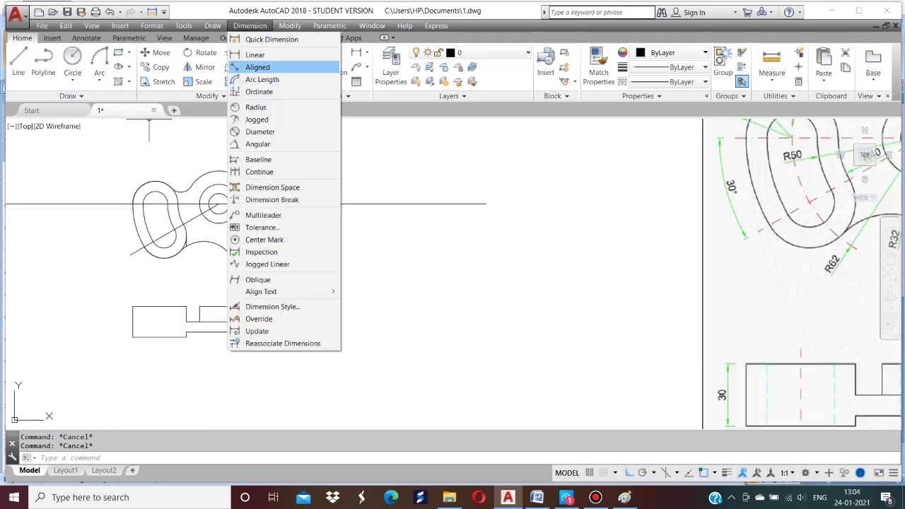
{"action": "left_click", "coordinate": [261, 52]}
{"action": "left_click", "coordinate": [218, 204]}
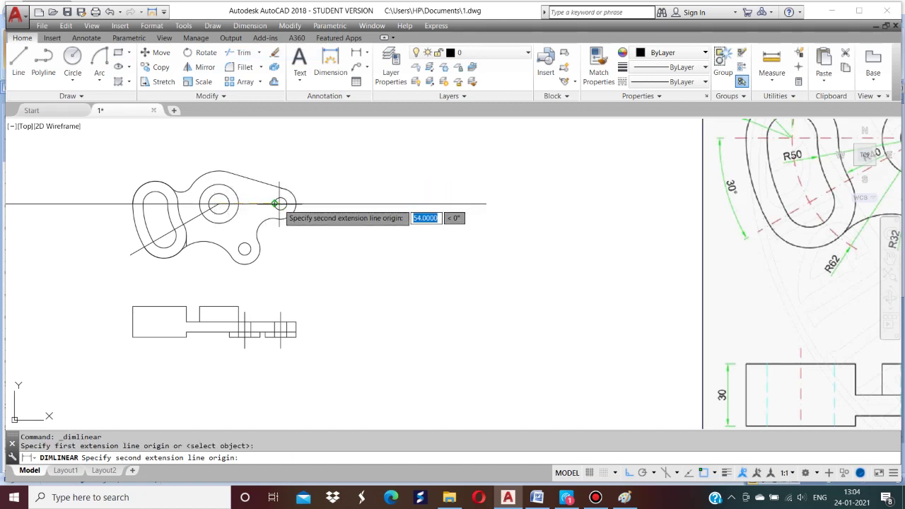
{"action": "type", "text": "cen"}
{"action": "key", "text": "Return"}
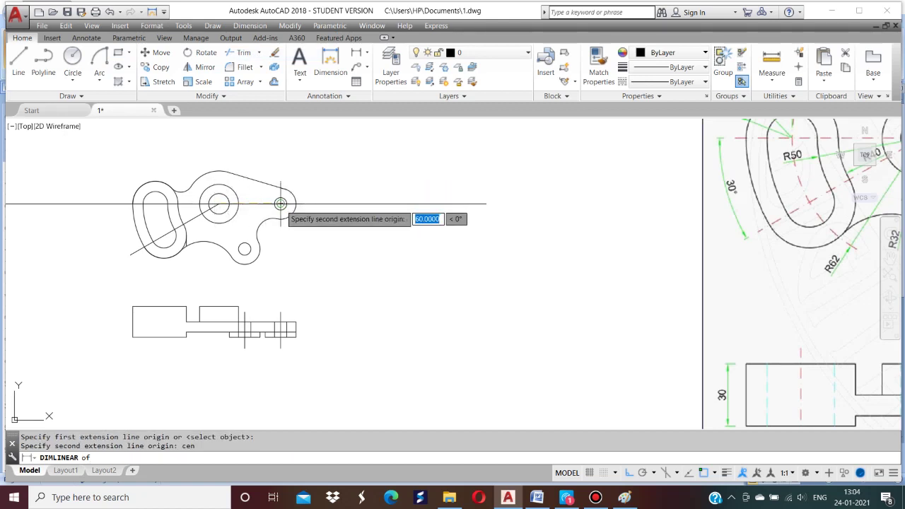
{"action": "left_click", "coordinate": [280, 203]}
{"action": "left_click", "coordinate": [274, 136]}
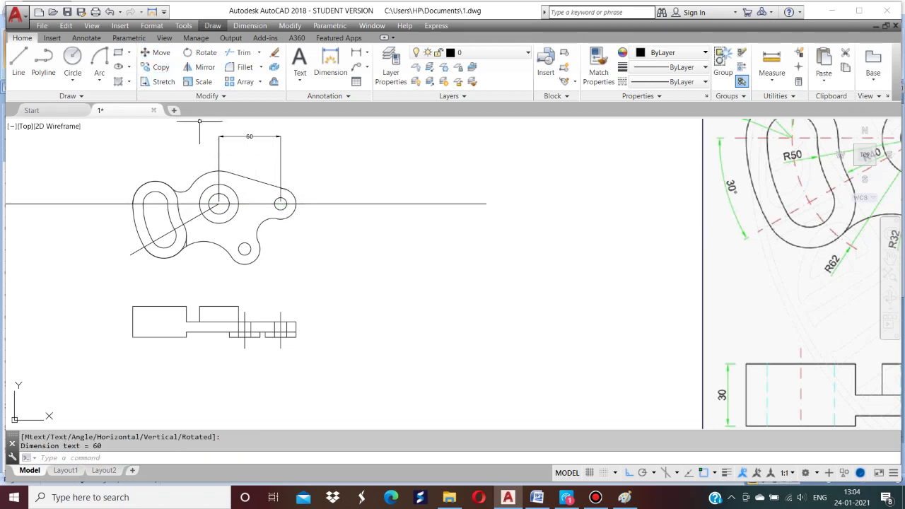
Add a vertical linear dimension beside the top view between the centres of the small right-hand hole and the lower hole.
{"action": "left_click", "coordinate": [250, 26]}
{"action": "left_click", "coordinate": [249, 54]}
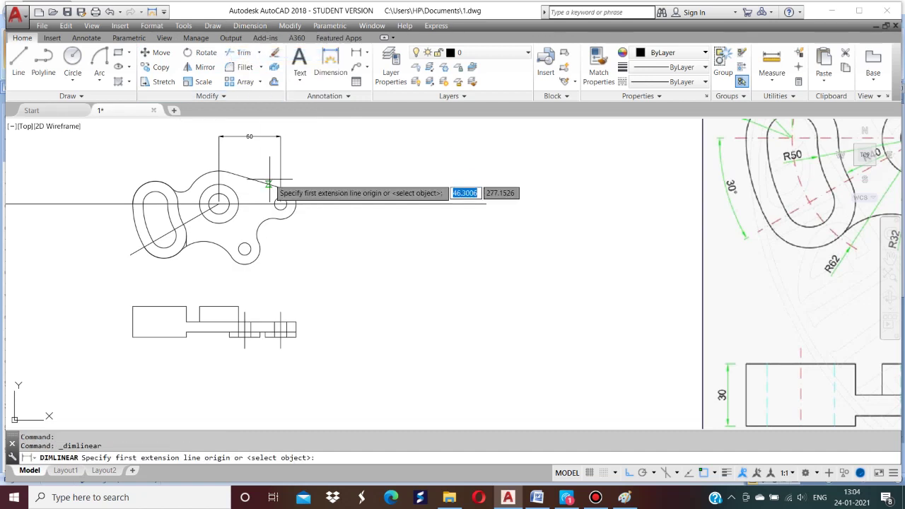
{"action": "type", "text": "cen"}
{"action": "key", "text": "Return"}
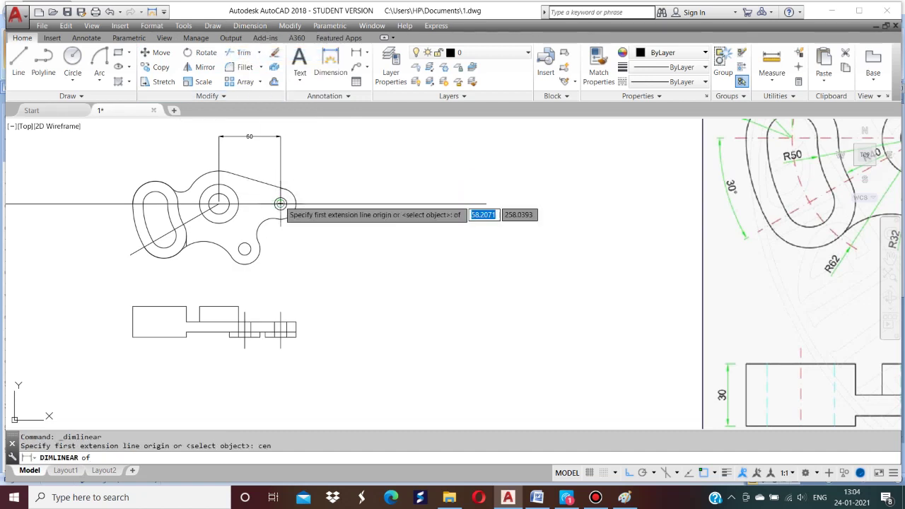
{"action": "left_click", "coordinate": [280, 203]}
{"action": "type", "text": "cen"}
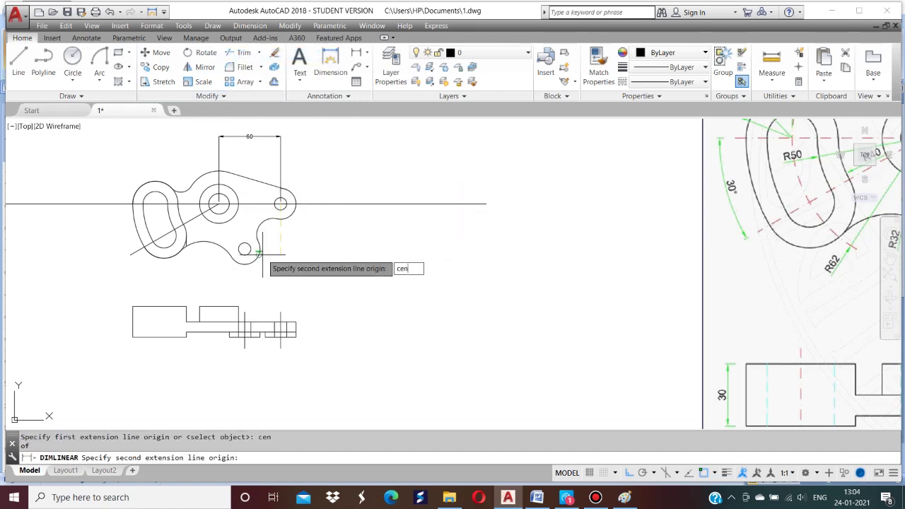
{"action": "key", "text": "Return"}
{"action": "left_click", "coordinate": [244, 248]}
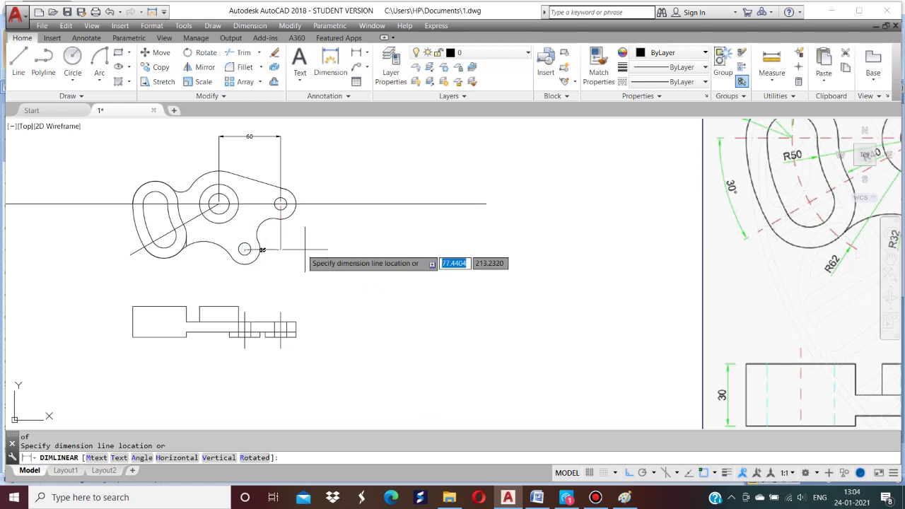
{"action": "left_click", "coordinate": [328, 253]}
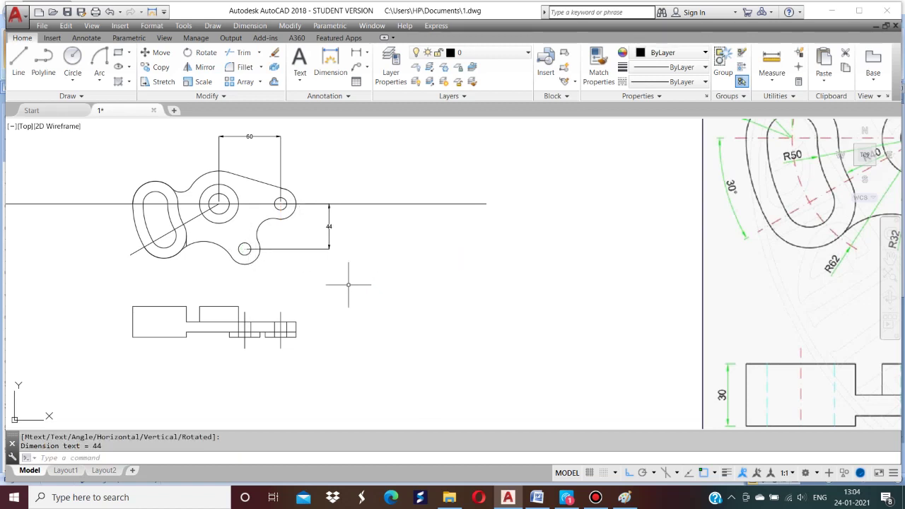
{"action": "key", "text": "Escape"}
{"action": "key", "text": "Escape"}
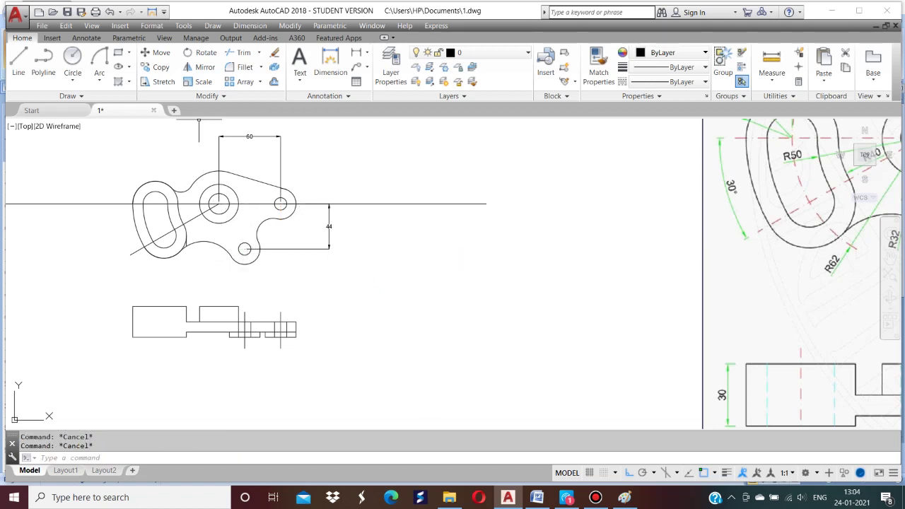
Add an angular dimension between the horizontal centre line and the inclined line through the curved slot, placed outside the slot.
{"action": "left_click", "coordinate": [250, 26]}
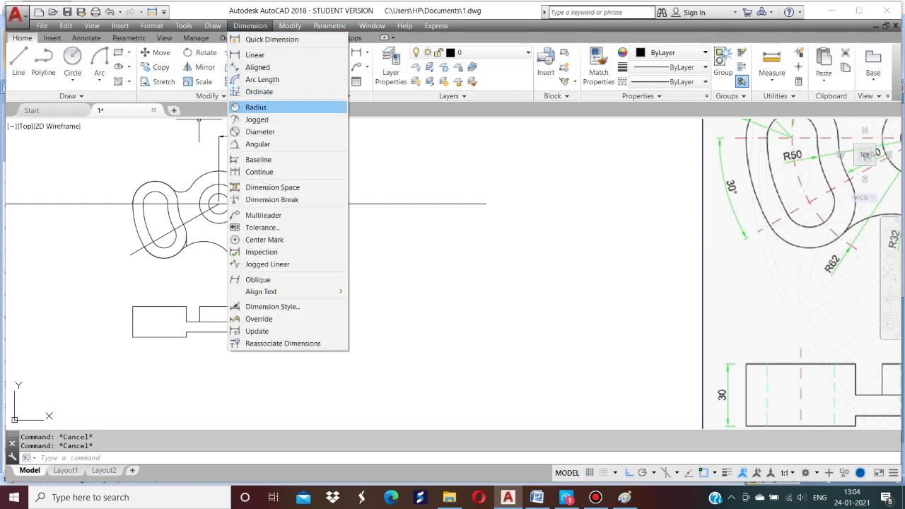
{"action": "left_click", "coordinate": [257, 143]}
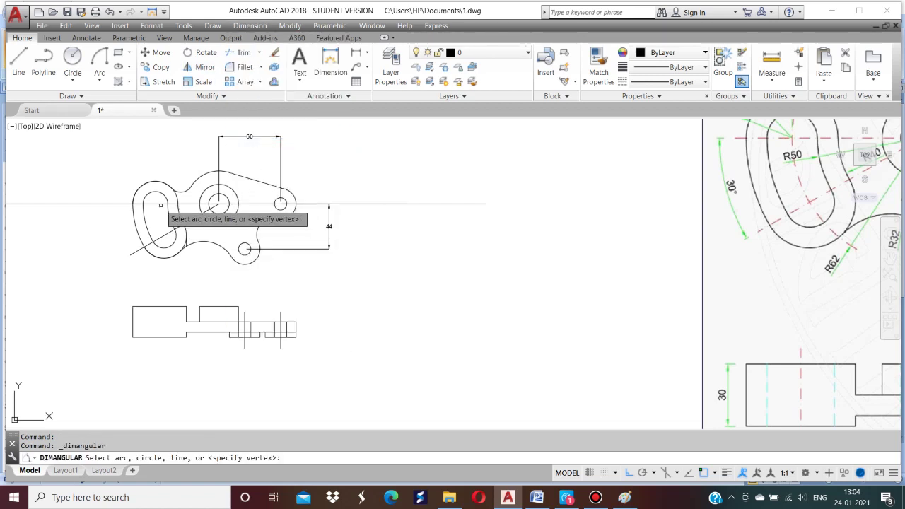
{"action": "left_click", "coordinate": [160, 204]}
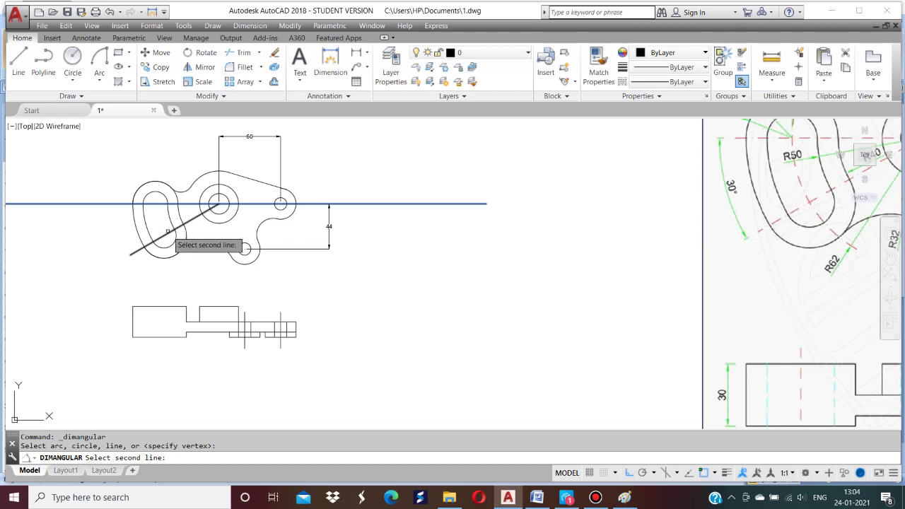
{"action": "left_click", "coordinate": [171, 231]}
{"action": "left_click", "coordinate": [110, 234]}
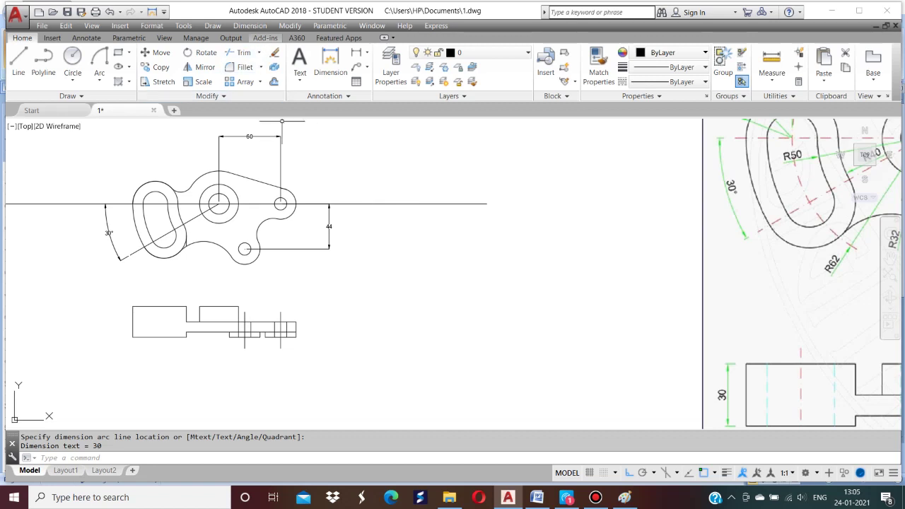
Add a horizontal linear dimension below the top view between the centres of the central hub and the lower hole.
{"action": "left_click", "coordinate": [250, 25]}
{"action": "left_click", "coordinate": [255, 54]}
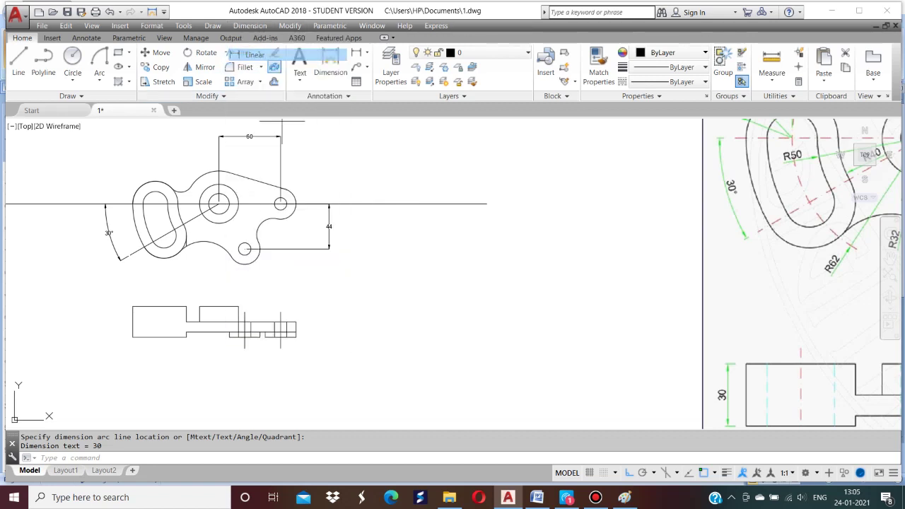
{"action": "left_click", "coordinate": [219, 204]}
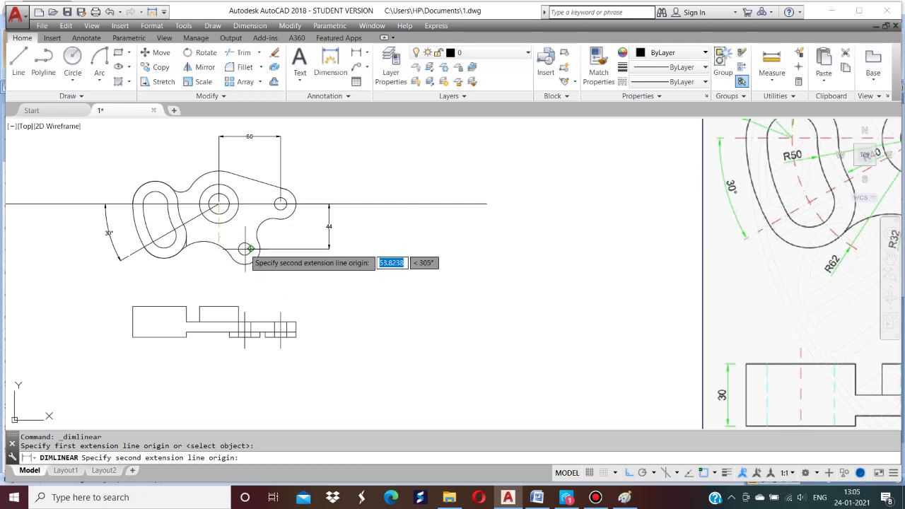
{"action": "type", "text": "cen"}
{"action": "key", "text": "Return"}
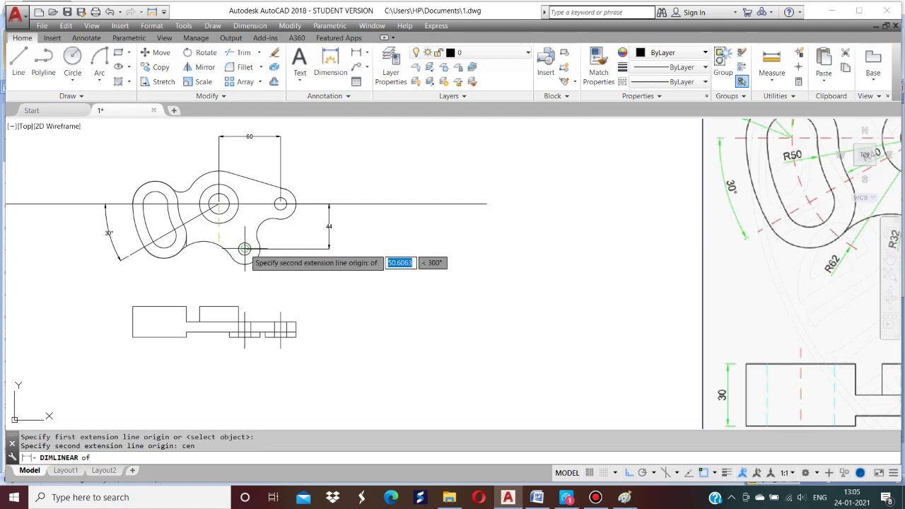
{"action": "left_click", "coordinate": [244, 249]}
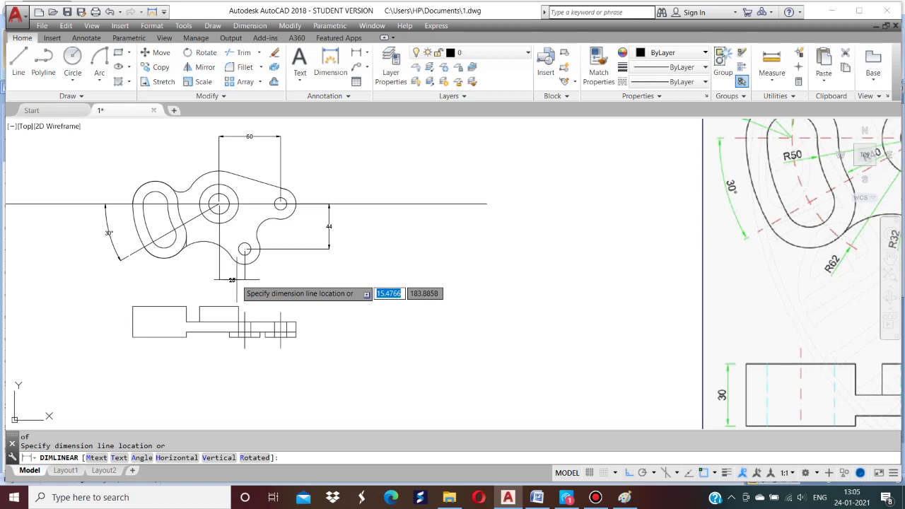
{"action": "left_click", "coordinate": [236, 280]}
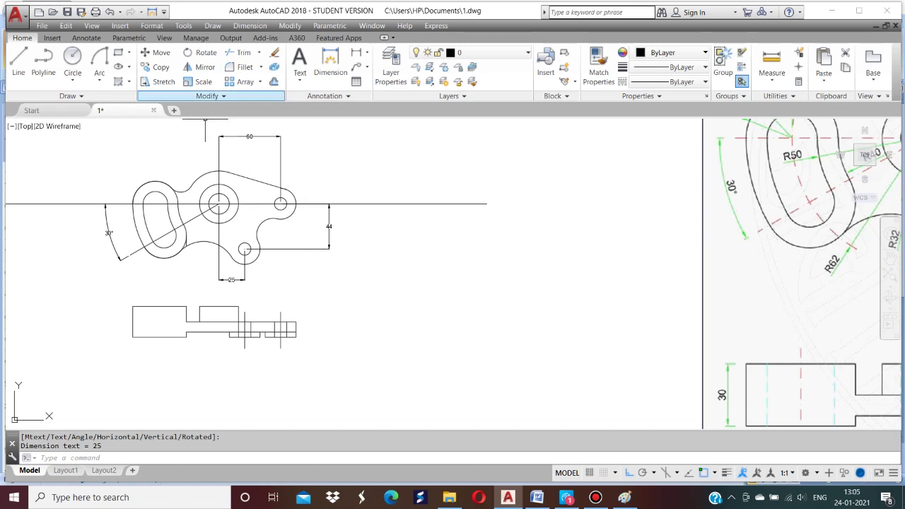
Add a horizontal linear dimension above the top view from the central hub's centre to the centre of the curved slot's upper arc.
{"action": "left_click", "coordinate": [250, 26]}
{"action": "left_click", "coordinate": [255, 55]}
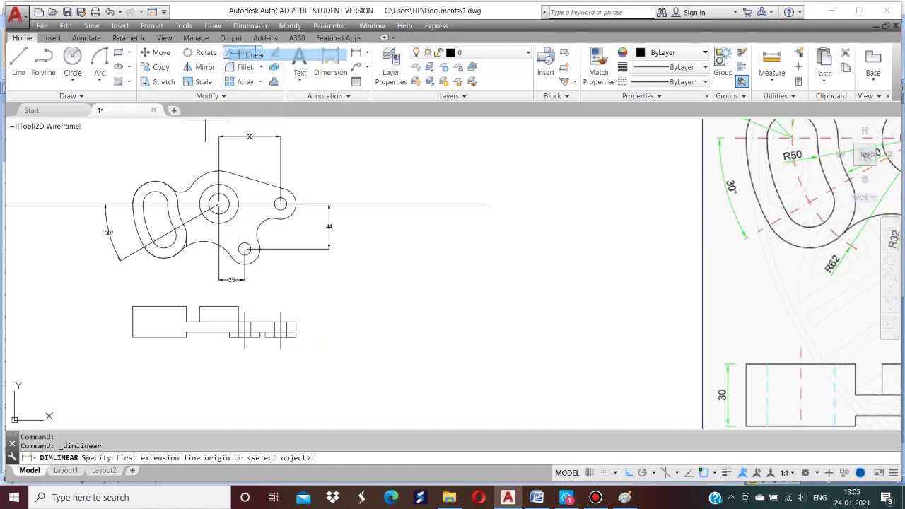
{"action": "left_click", "coordinate": [218, 204]}
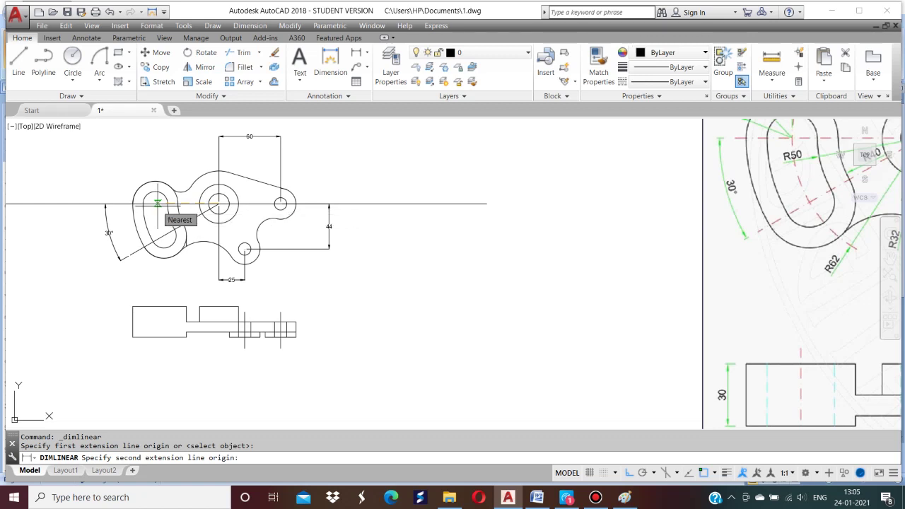
{"action": "type", "text": "cen"}
{"action": "key", "text": "Return"}
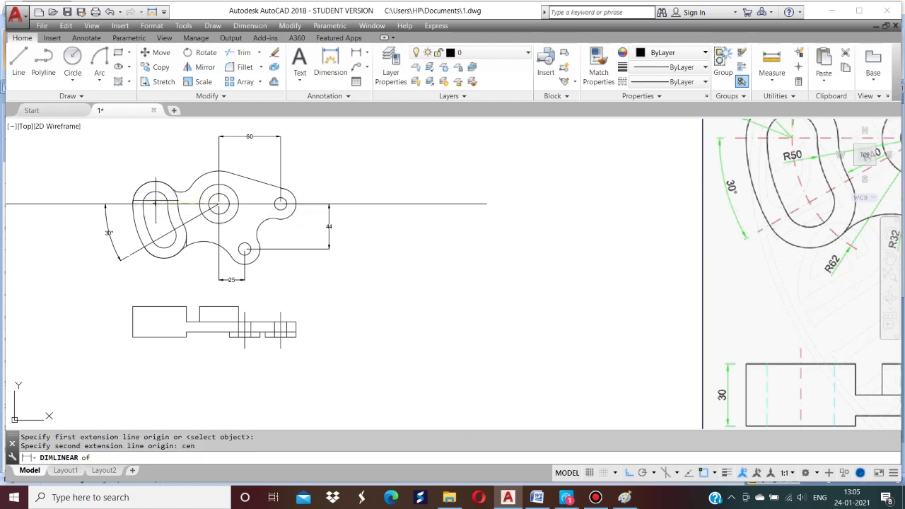
{"action": "left_click", "coordinate": [219, 203]}
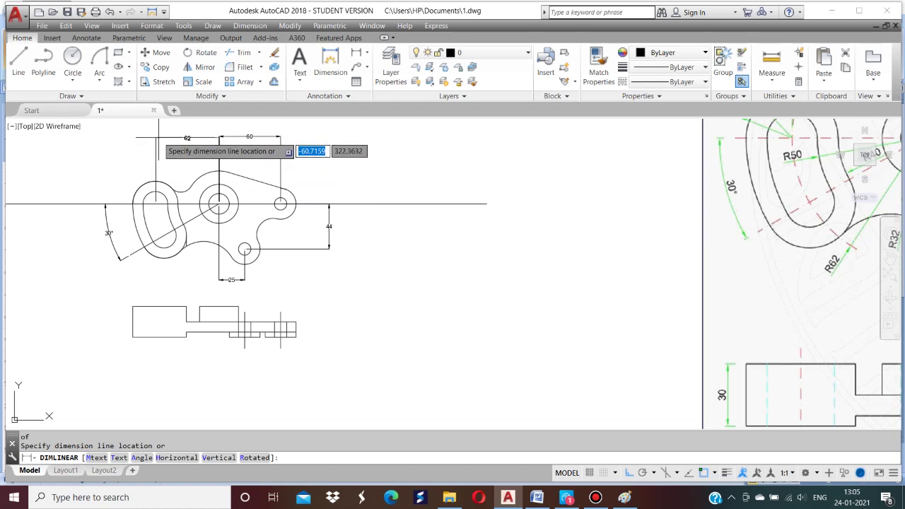
{"action": "left_click", "coordinate": [159, 138]}
{"action": "key", "text": "Escape"}
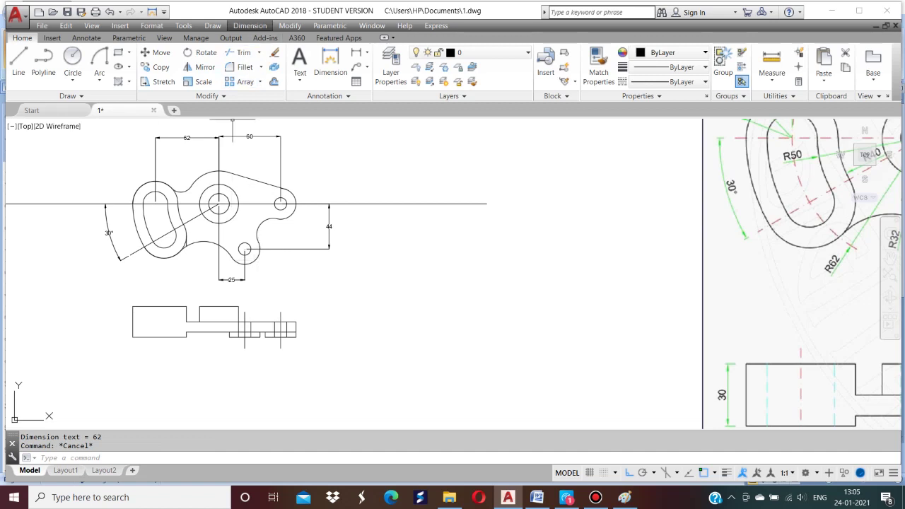
Add a radius dimension to the upper outer arc around the curved slot, with its text outside the outline.
{"action": "left_click", "coordinate": [249, 26]}
{"action": "left_click", "coordinate": [255, 107]}
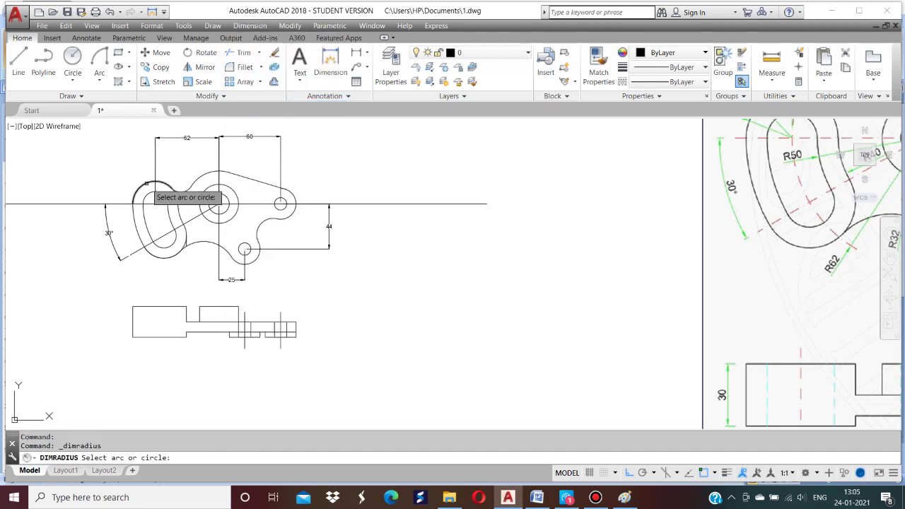
{"action": "left_click", "coordinate": [164, 198]}
{"action": "left_click", "coordinate": [107, 162]}
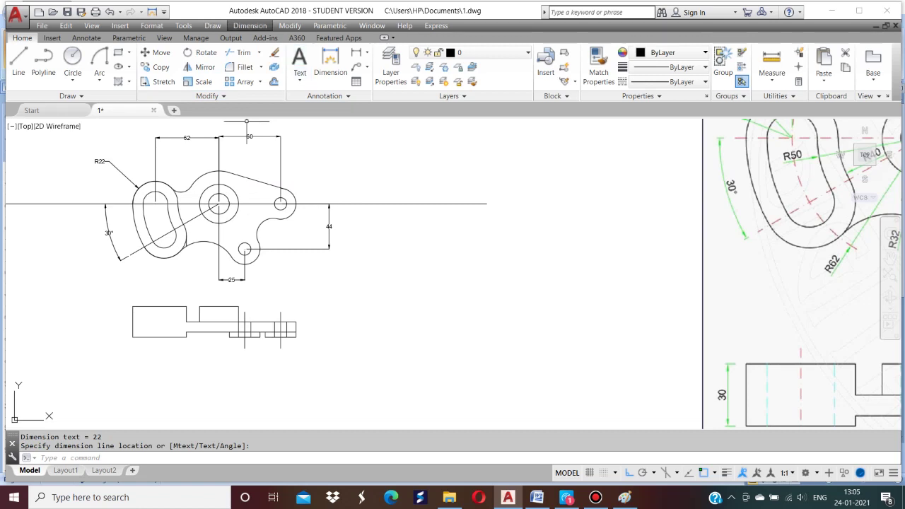
Add a radius dimension to the curved slot's upper inner arc, placed just below the outer arc's radius dimension.
{"action": "left_click", "coordinate": [250, 25]}
{"action": "left_click", "coordinate": [255, 106]}
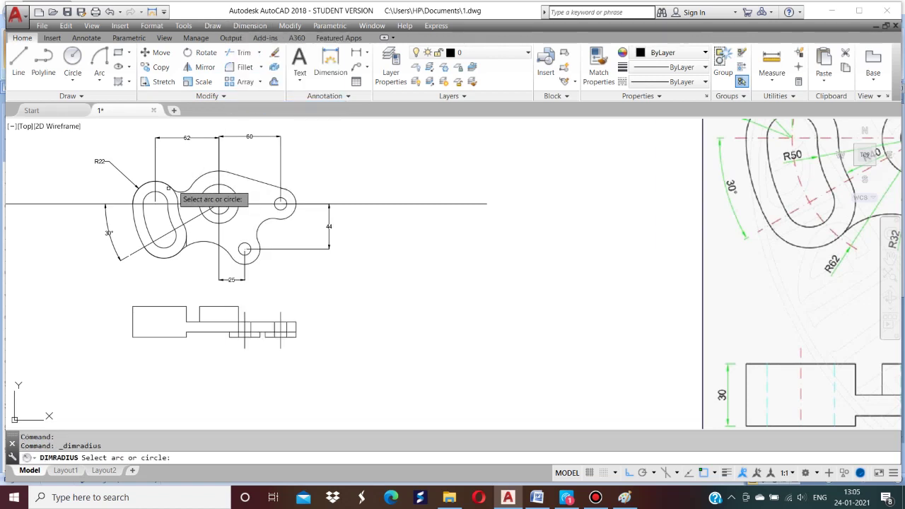
{"action": "left_click", "coordinate": [174, 202]}
{"action": "left_click", "coordinate": [94, 180]}
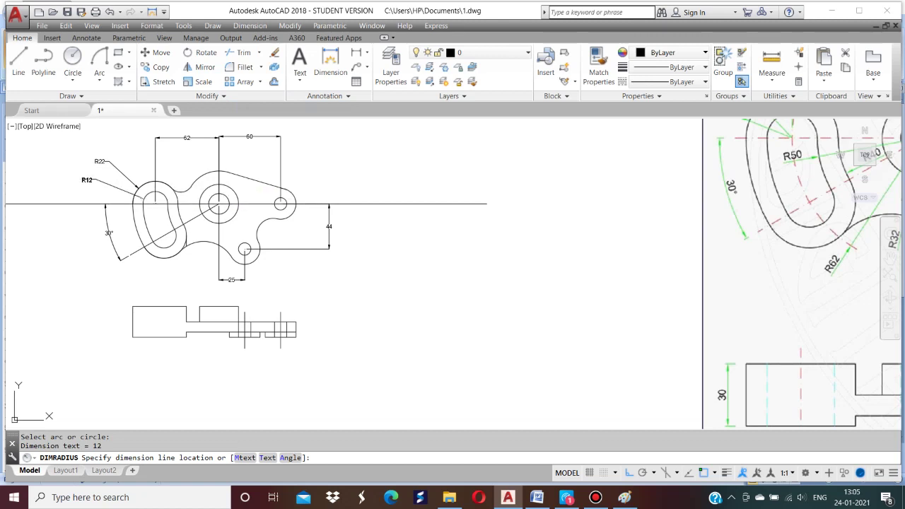
{"action": "key", "text": "Escape"}
{"action": "key", "text": "Escape"}
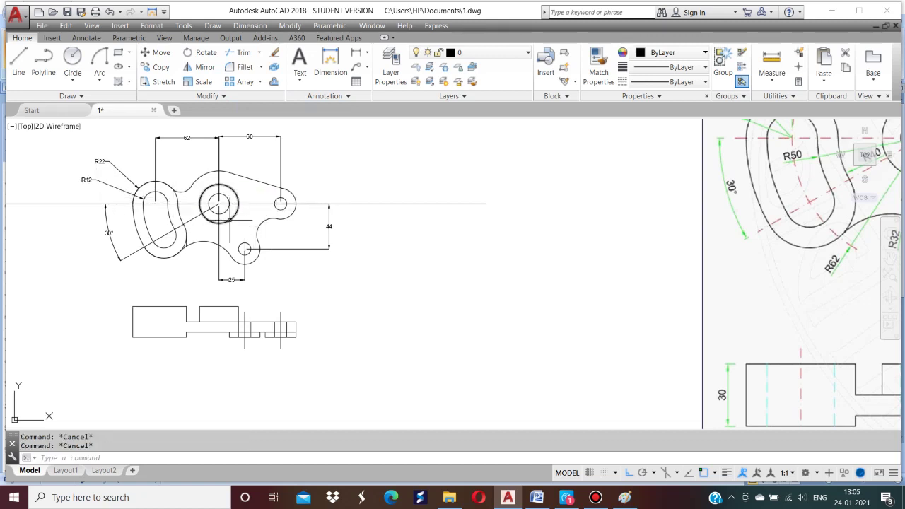
Draw a circle of radius 62 centred on the central hub of the top view.
{"action": "type", "text": "c"}
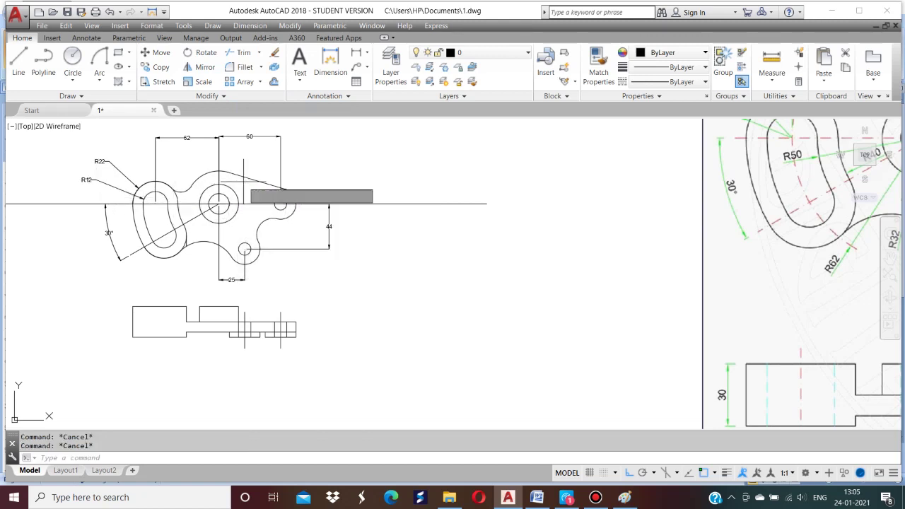
{"action": "key", "text": "Return"}
{"action": "left_click", "coordinate": [218, 204]}
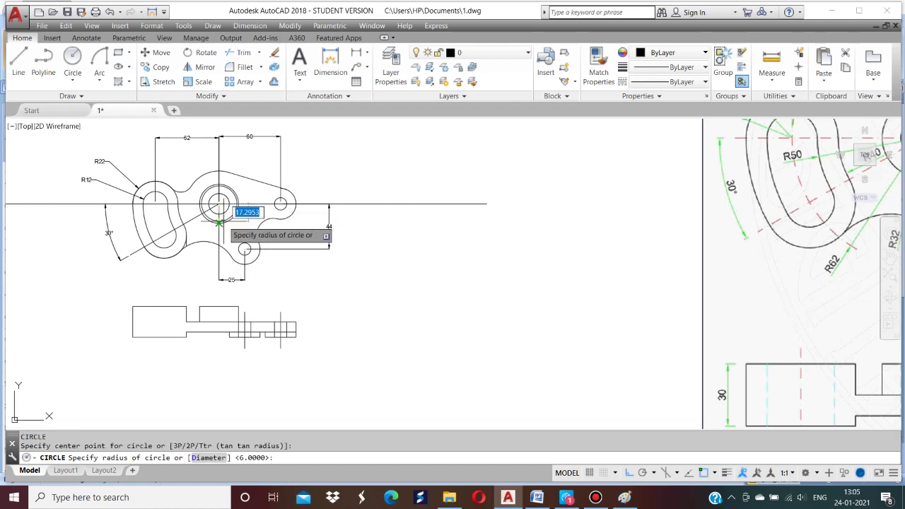
{"action": "type", "text": "62"}
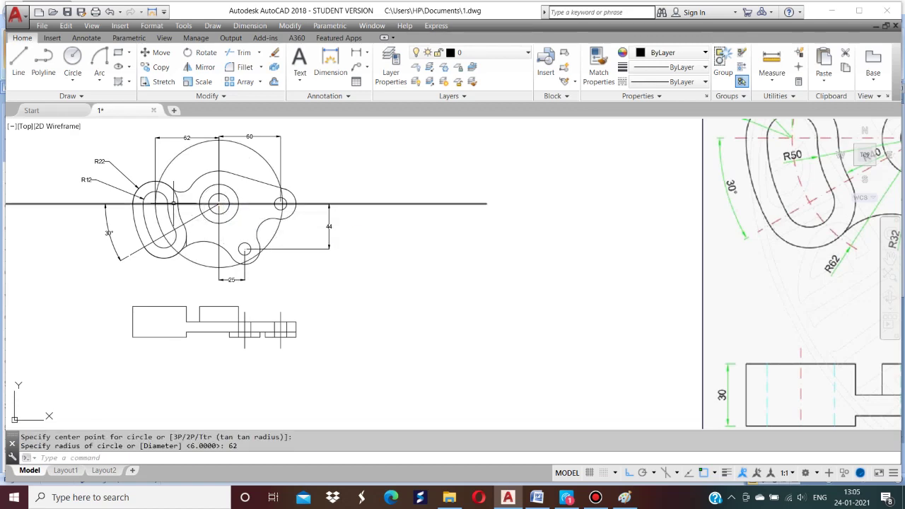
{"action": "scroll", "coordinate": [184, 204], "scroll_direction": "up", "scroll_amount": 2}
{"action": "scroll", "coordinate": [179, 182], "scroll_direction": "down", "scroll_amount": 2}
{"action": "scroll", "coordinate": [180, 181], "scroll_direction": "up", "scroll_amount": 2}
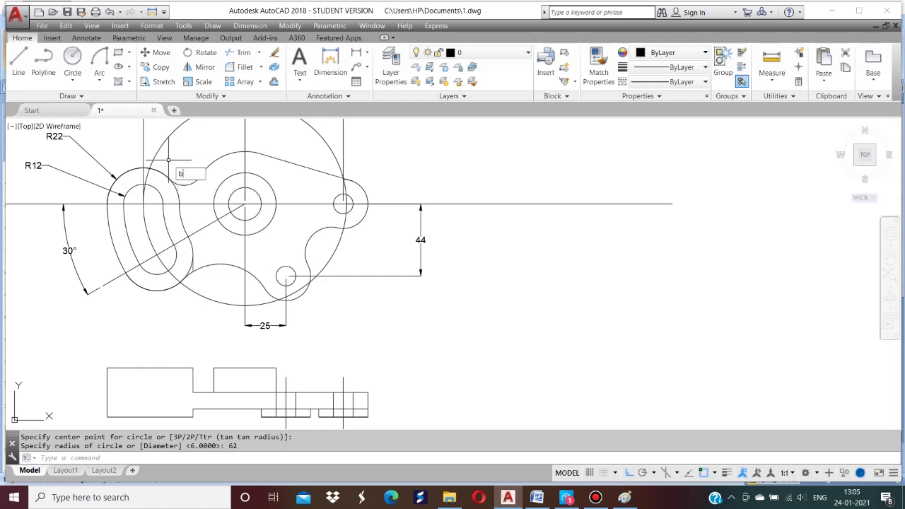
{"action": "type", "text": "e"}
{"action": "key", "text": "Return"}
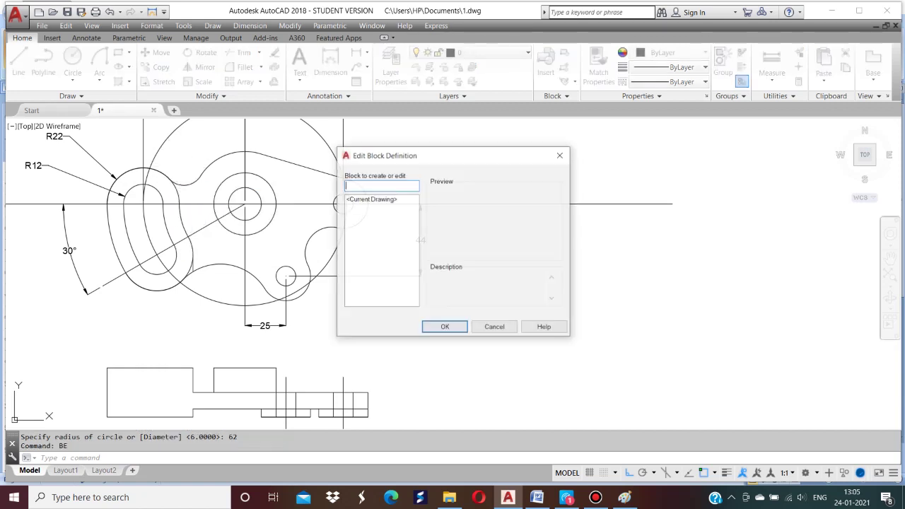
{"action": "key", "text": "Escape"}
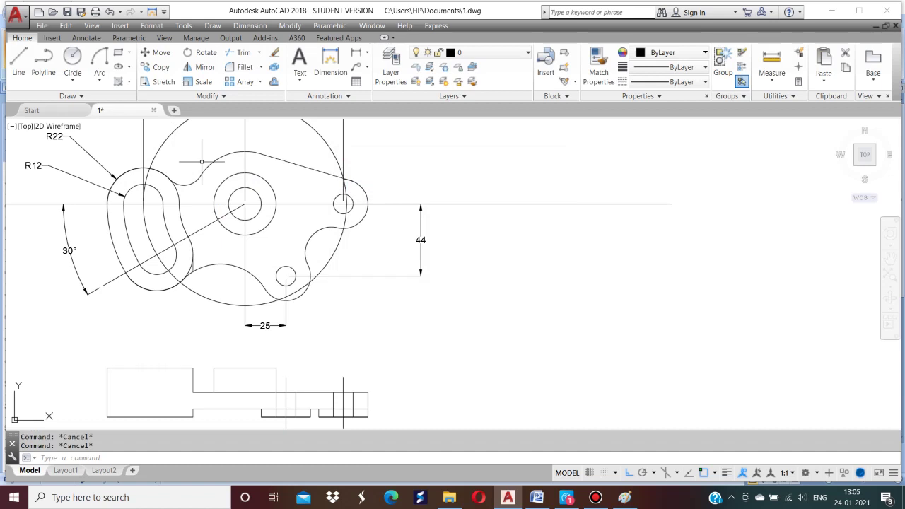
Try to break the radius 62 circle between a point above the curved slot and a point below it.
{"action": "type", "text": "br"}
{"action": "key", "text": "Return"}
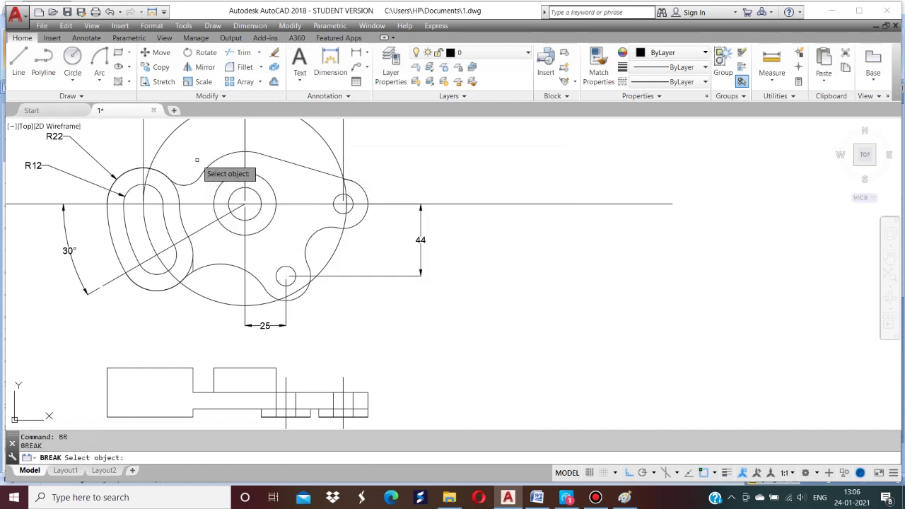
{"action": "left_click", "coordinate": [164, 140]}
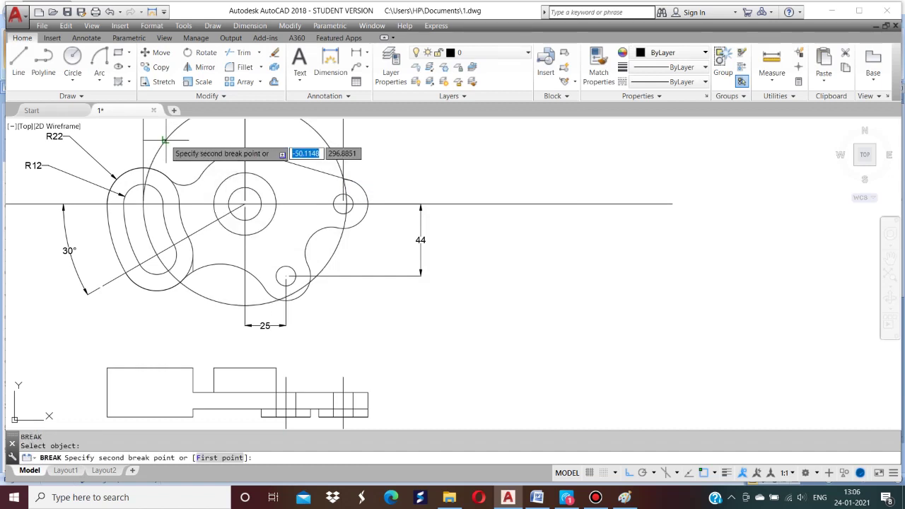
{"action": "type", "text": "f"}
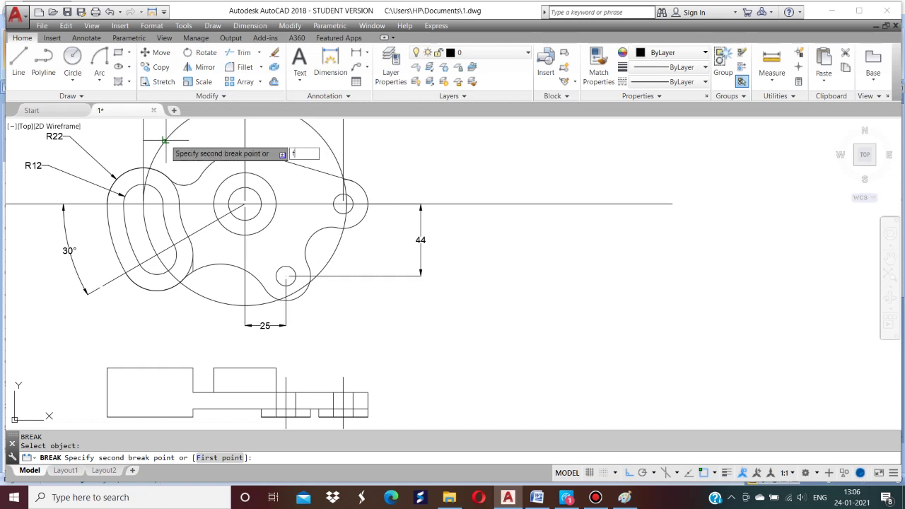
{"action": "key", "text": "Return"}
{"action": "left_click", "coordinate": [167, 141]}
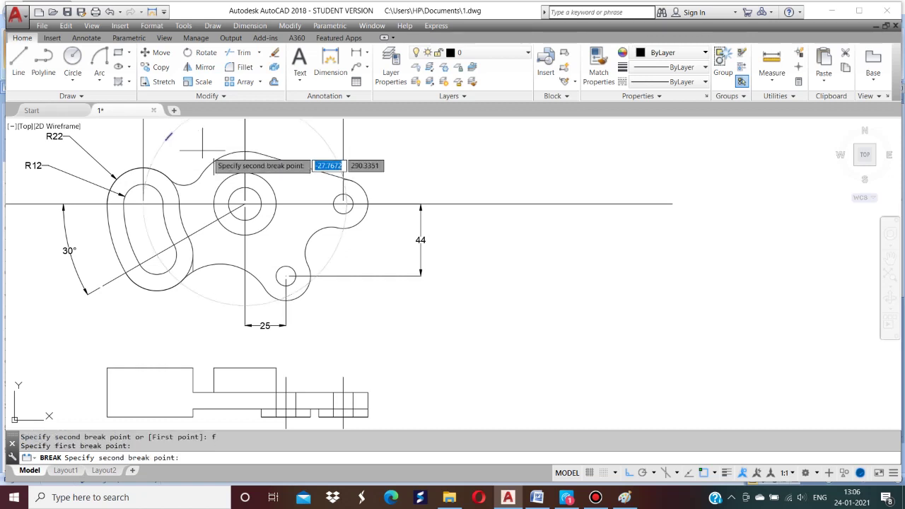
{"action": "left_click", "coordinate": [216, 302]}
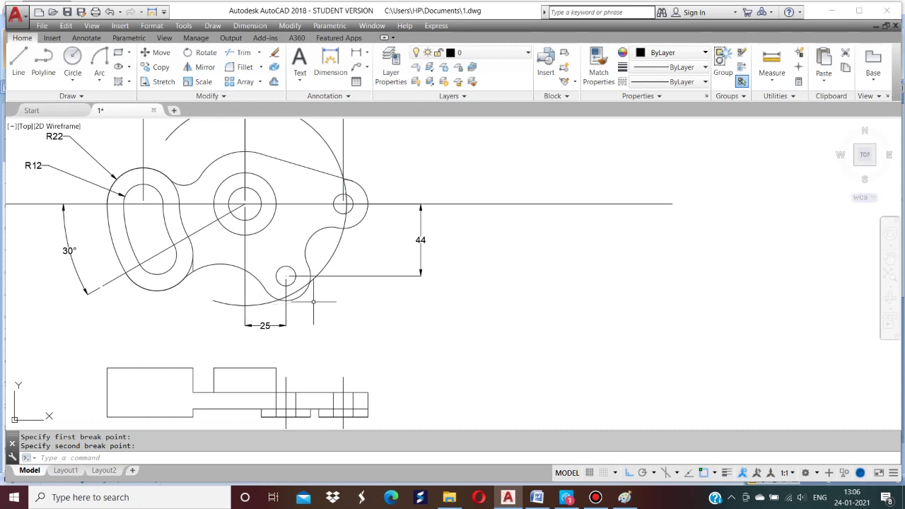
{"action": "key", "text": "Return"}
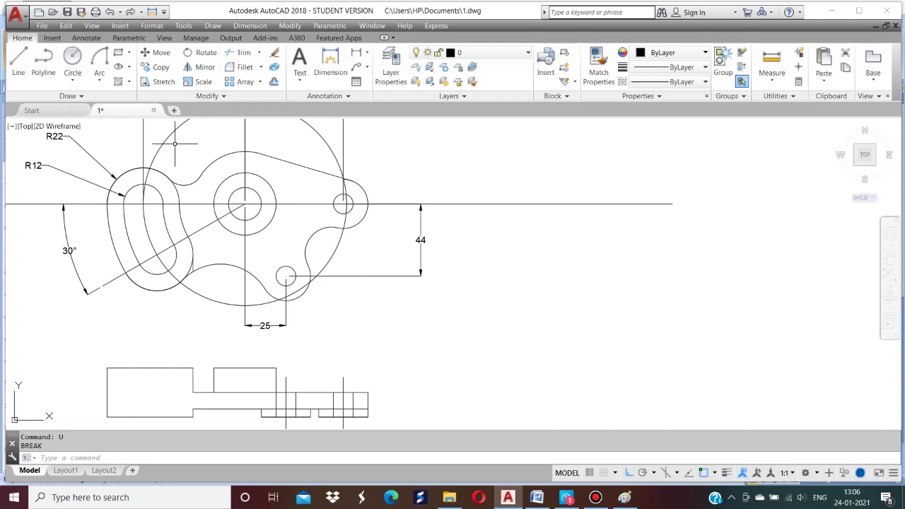
Break a short gap in the radius 62 circle just above the curved slot's outline.
{"action": "type", "text": "B"}
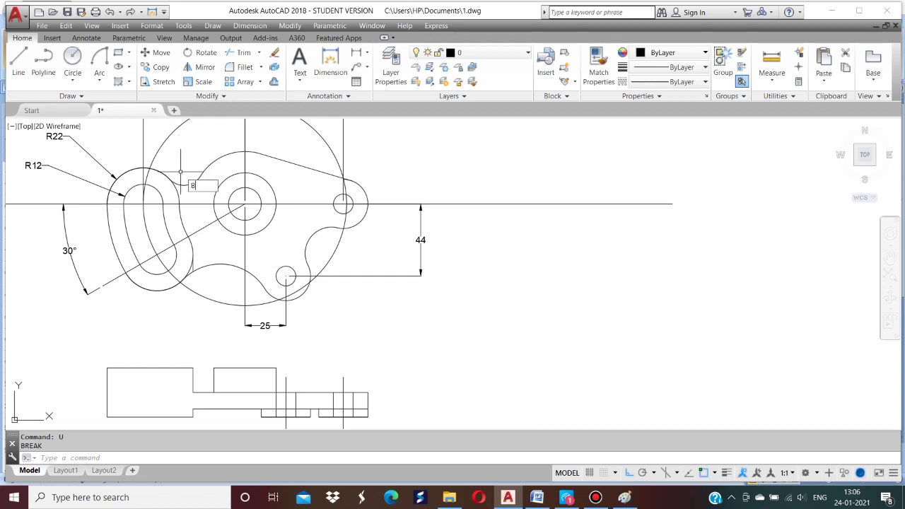
{"action": "type", "text": "E"}
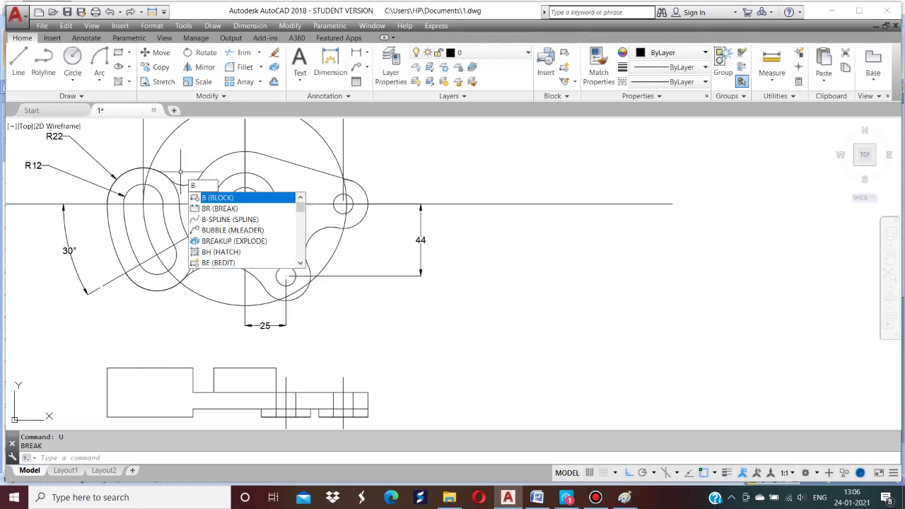
{"action": "type", "text": "R"}
{"action": "key", "text": "Return"}
{"action": "left_click", "coordinate": [162, 144]}
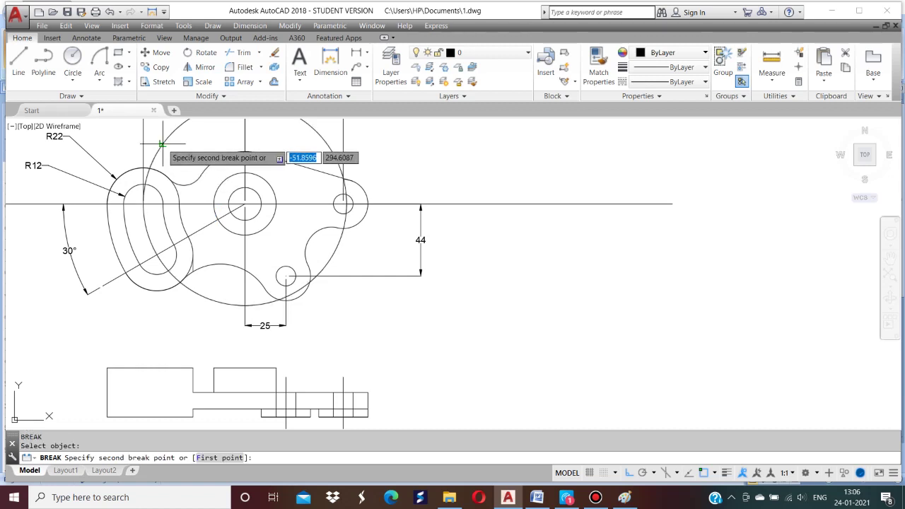
{"action": "key", "text": "Return"}
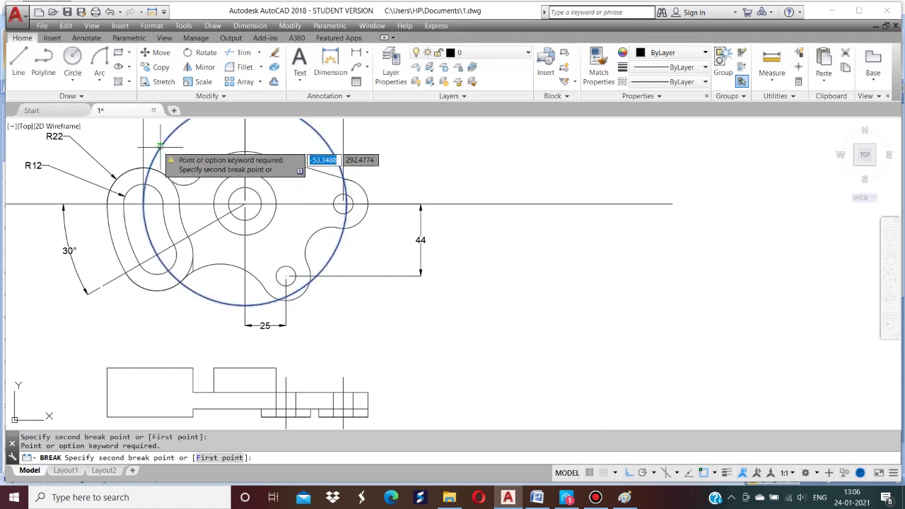
{"action": "left_click", "coordinate": [158, 147]}
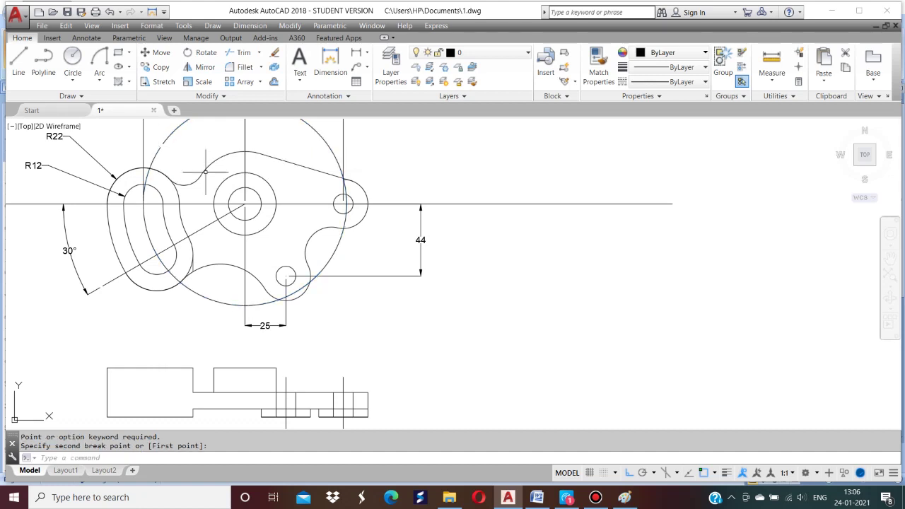
{"action": "type", "text": "e"}
{"action": "key", "text": "Return"}
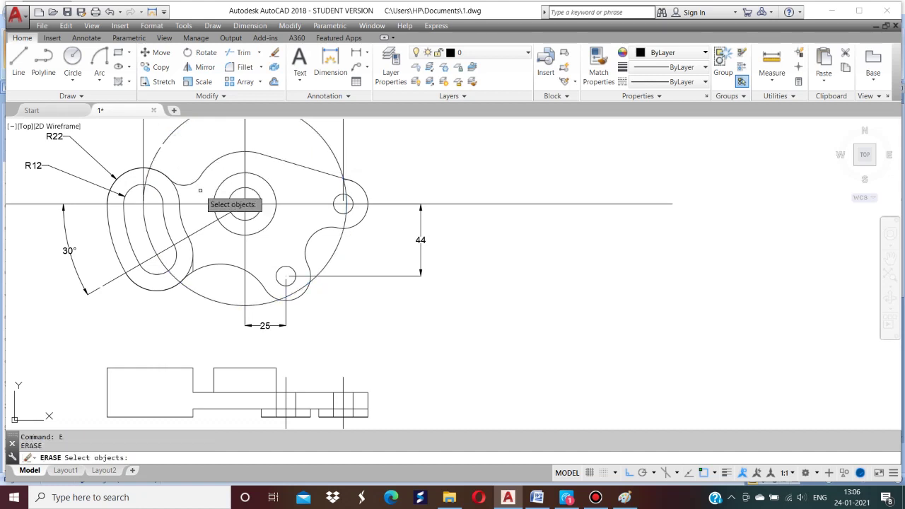
{"action": "key", "text": "Escape"}
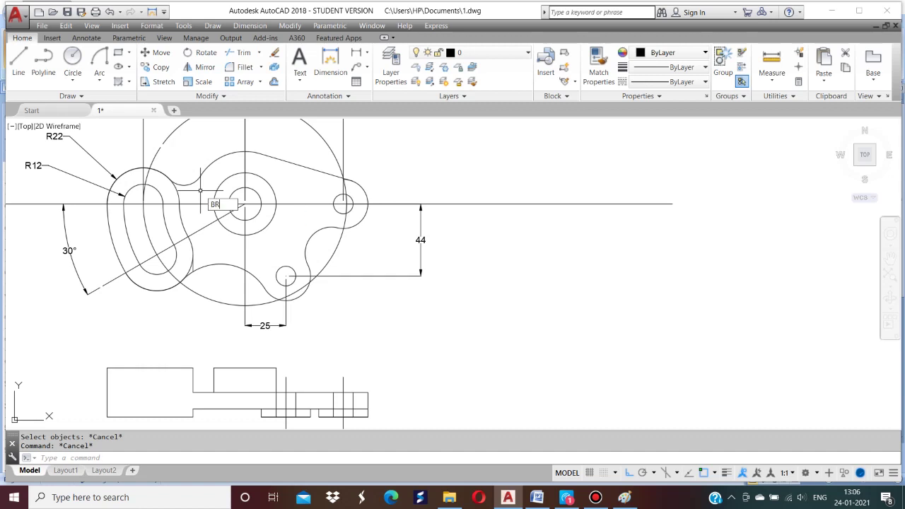
Break a second short gap in the radius 62 circle just beyond the curved slot's lower end.
{"action": "type", "text": "BR"}
{"action": "key", "text": "Return"}
{"action": "left_click", "coordinate": [217, 298]}
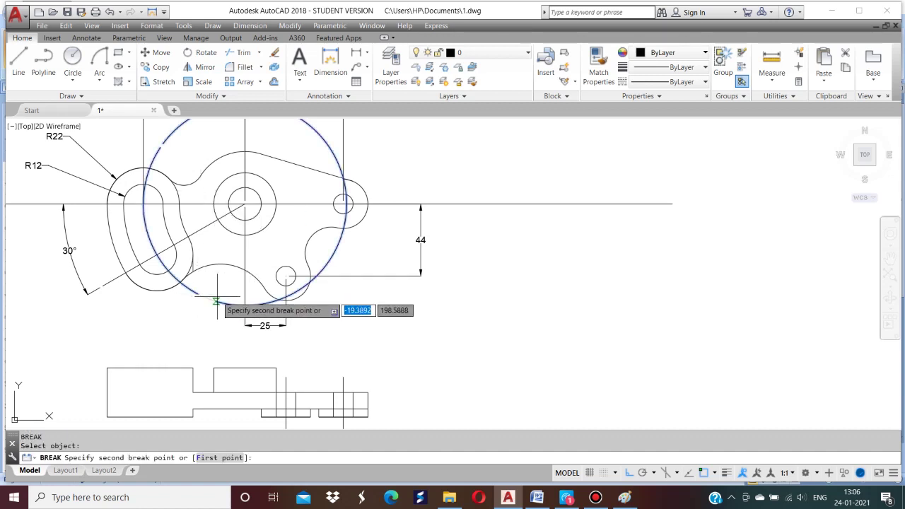
{"action": "left_click", "coordinate": [199, 296]}
Erase the large piece of the broken circle, keeping only the centreline arc through the curved slot.
{"action": "key", "text": "Return"}
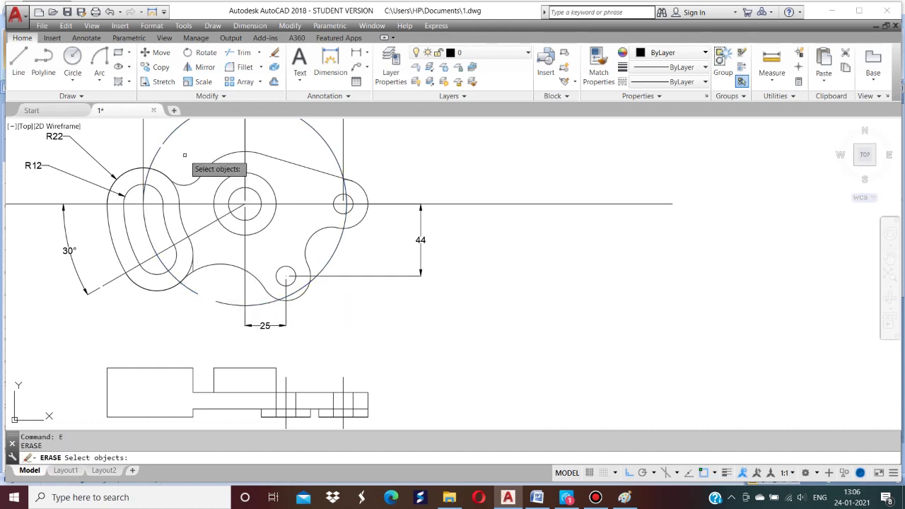
{"action": "left_click", "coordinate": [173, 133]}
{"action": "key", "text": "Return"}
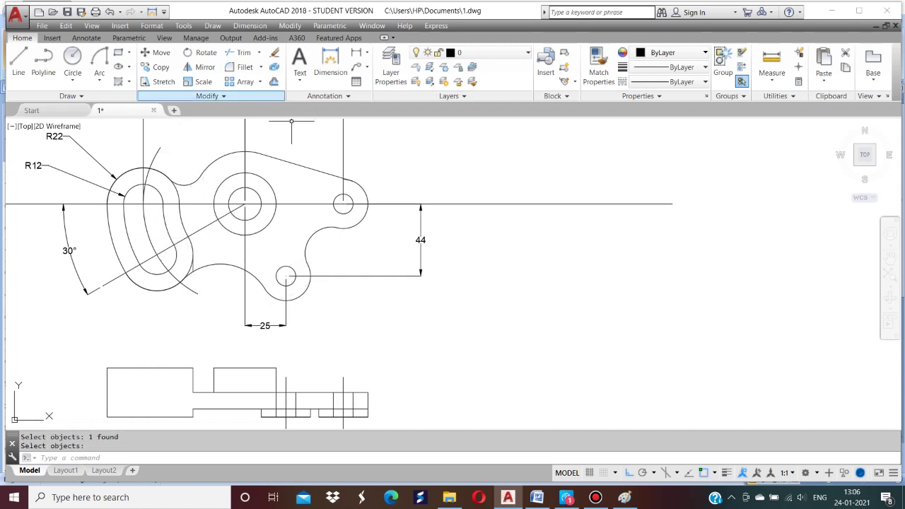
Add a radius dimension to the outer arc around the lower hole, with its text outside the outline.
{"action": "left_click", "coordinate": [250, 26]}
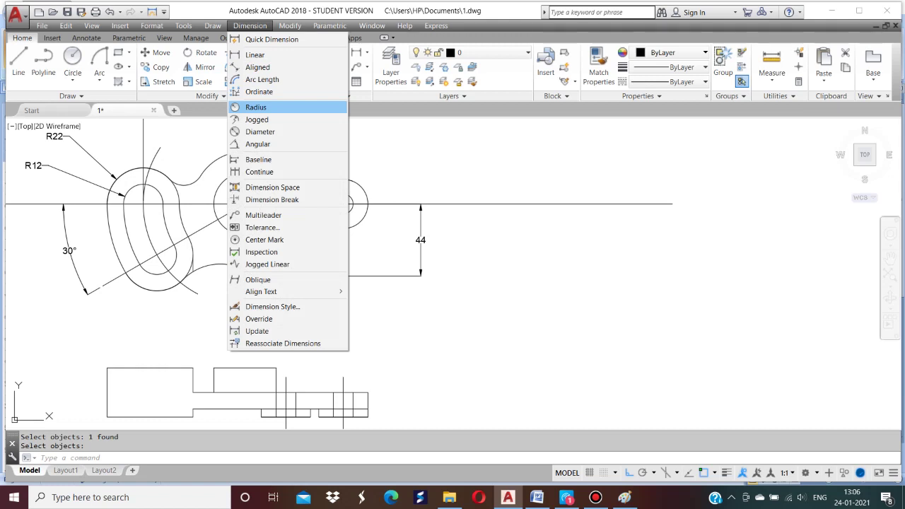
{"action": "left_click", "coordinate": [256, 107]}
{"action": "left_click", "coordinate": [302, 293]}
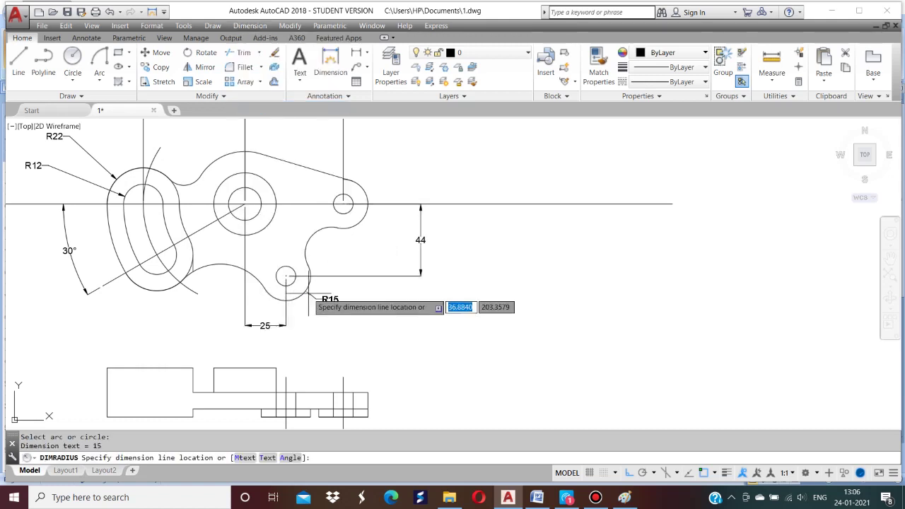
{"action": "left_click", "coordinate": [384, 320]}
Add a radius dimension to the lower hole, with its text above the horizontal extension line through its centre.
{"action": "left_click", "coordinate": [251, 26]}
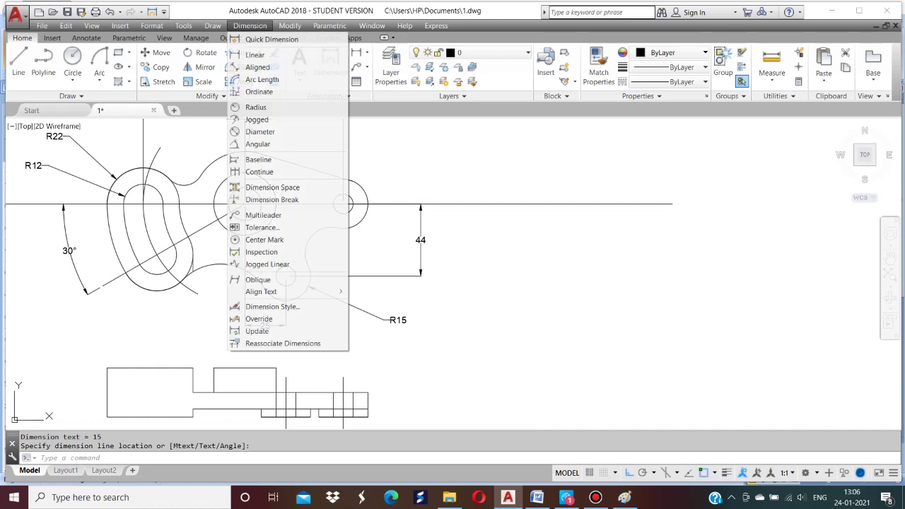
{"action": "left_click", "coordinate": [256, 107]}
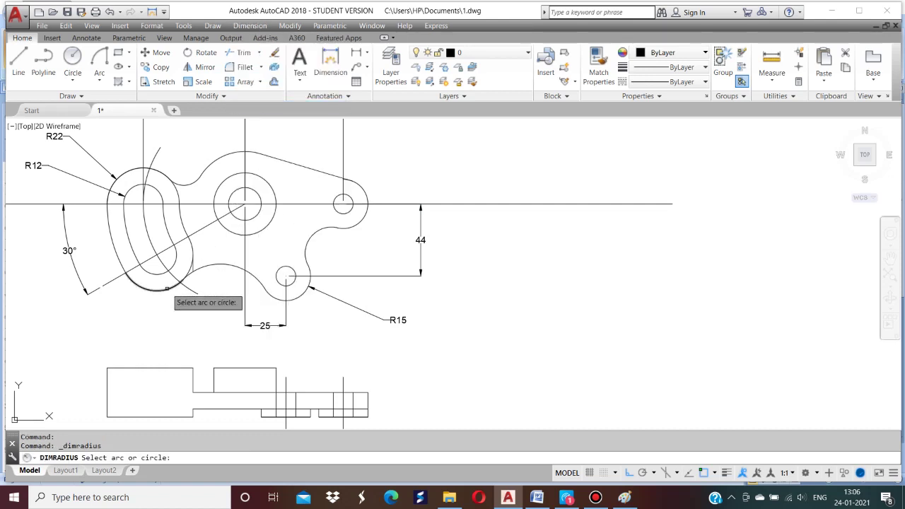
{"action": "left_click", "coordinate": [286, 276]}
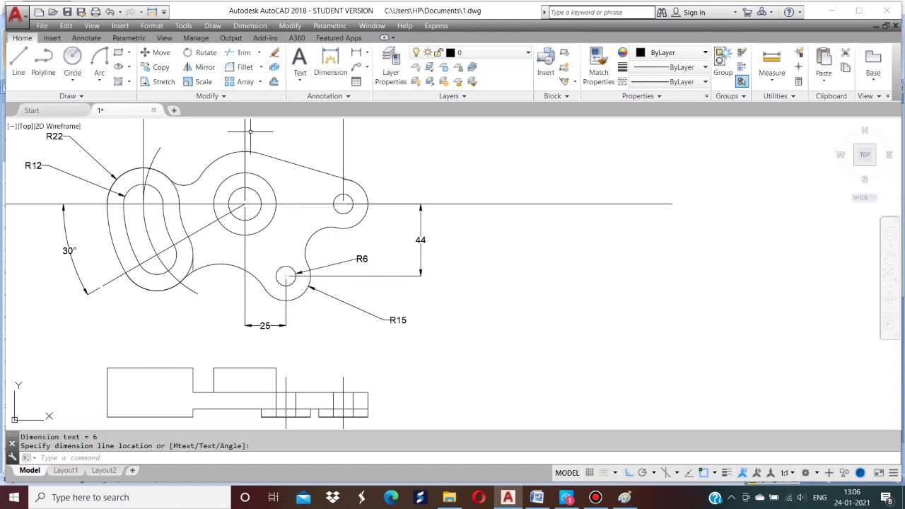
Add a radius dimension to the central hub's outer circle, with its text above the outline.
{"action": "left_click", "coordinate": [250, 26]}
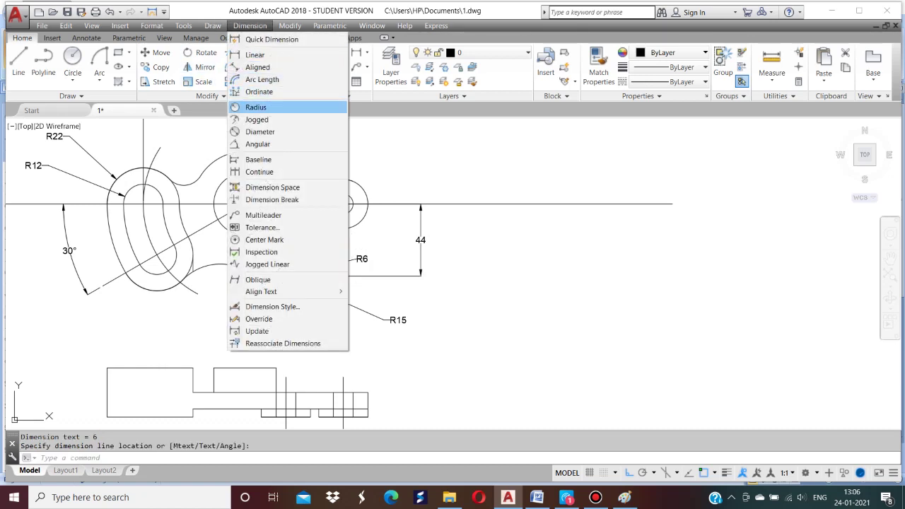
{"action": "left_click", "coordinate": [259, 106]}
{"action": "left_click", "coordinate": [271, 186]}
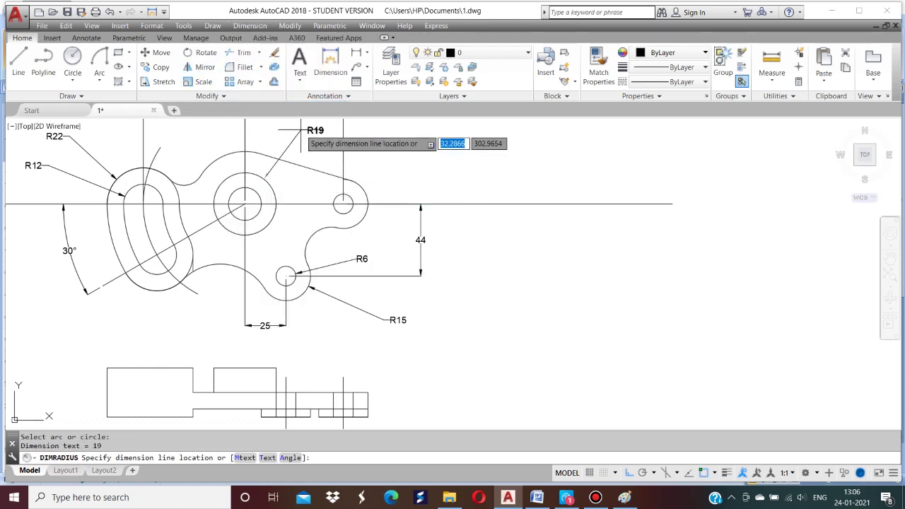
{"action": "left_click", "coordinate": [302, 130]}
Add a radius dimension to the central hub's inner circle, with its text beside the hub's outer radius dimension.
{"action": "left_click", "coordinate": [249, 25]}
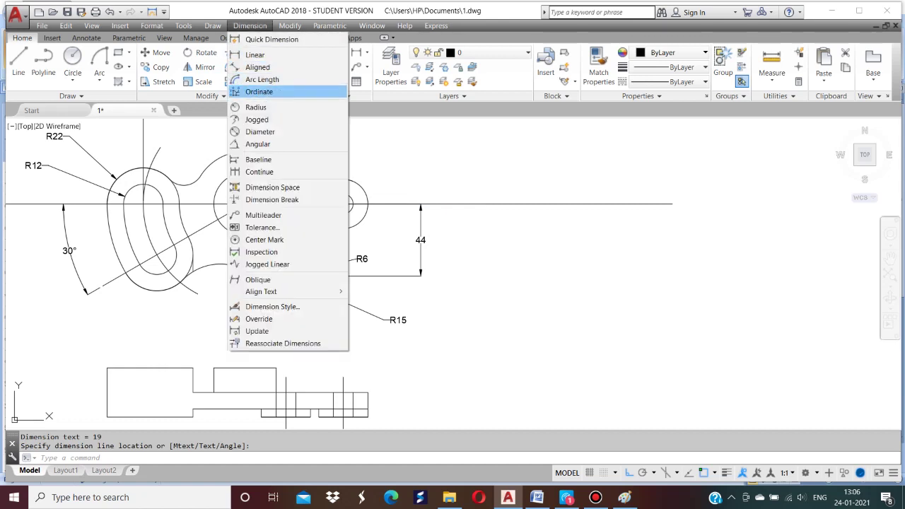
{"action": "left_click", "coordinate": [256, 106]}
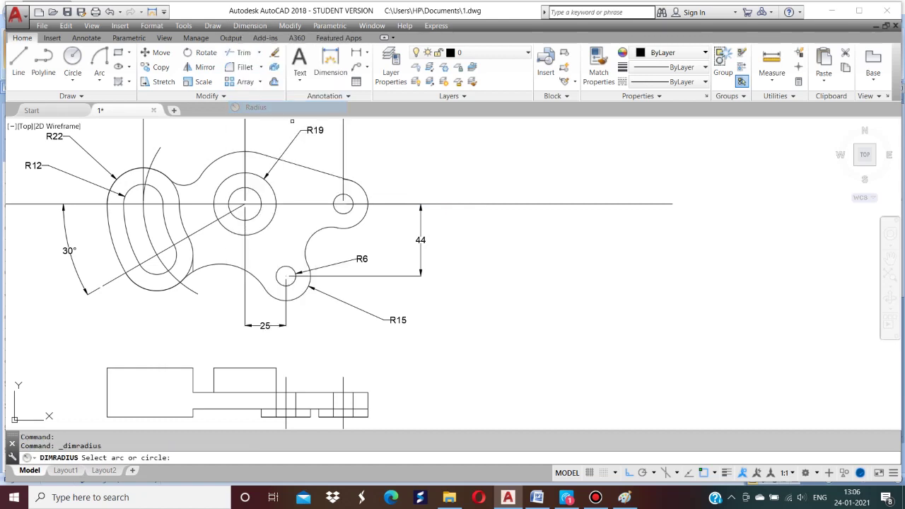
{"action": "left_click", "coordinate": [257, 196]}
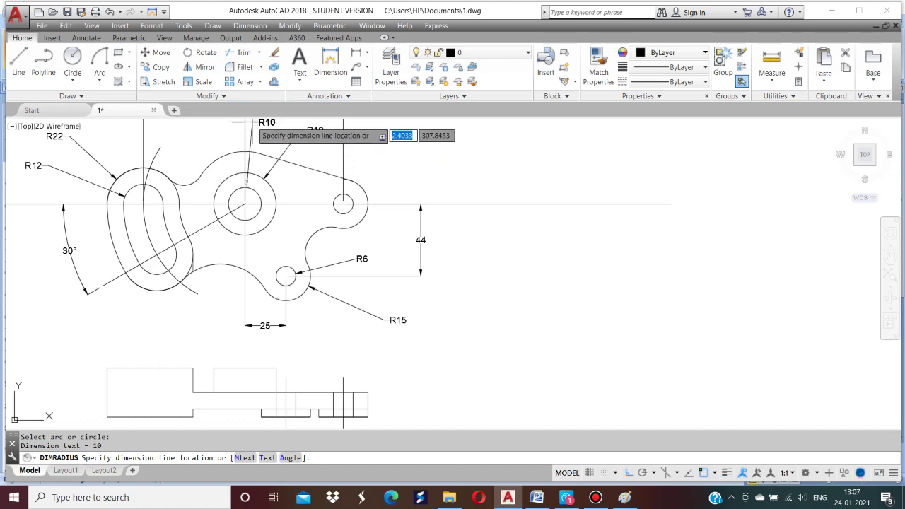
{"action": "left_click", "coordinate": [262, 125]}
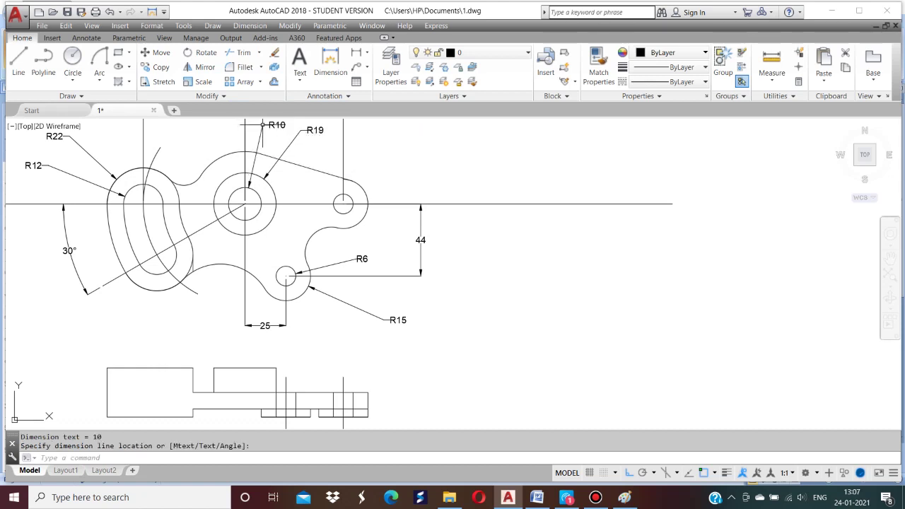
Add a radius dimension to the fillet arc between the slotted lobe and the hub outline, with its text above the arc.
{"action": "scroll", "coordinate": [302, 159], "scroll_direction": "down", "scroll_amount": 2}
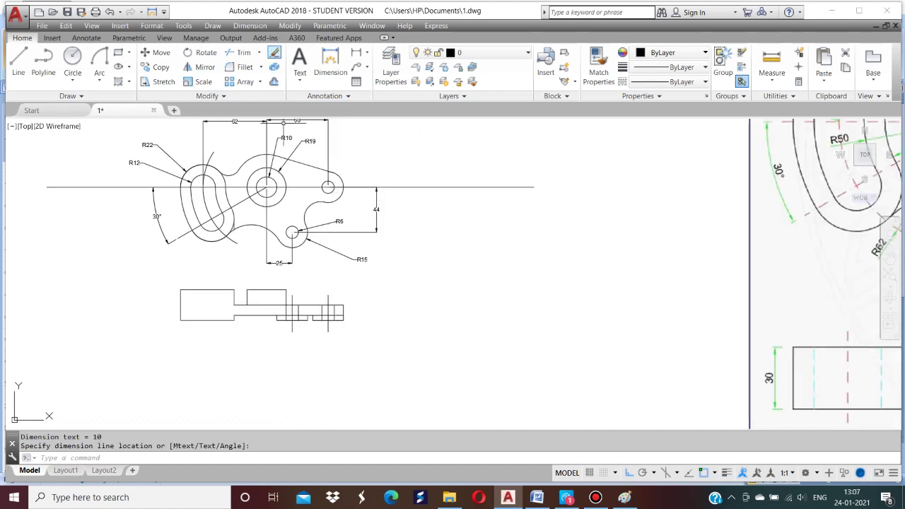
{"action": "left_click", "coordinate": [250, 25]}
{"action": "left_click", "coordinate": [255, 106]}
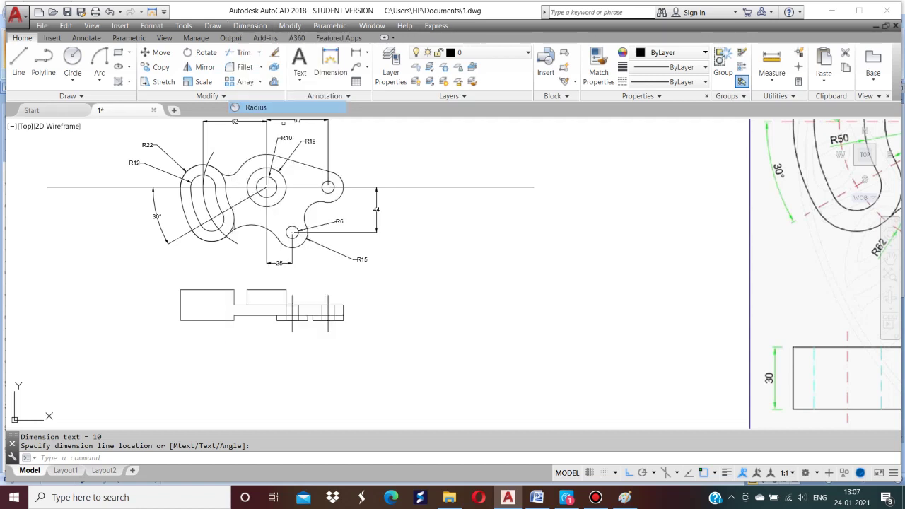
{"action": "left_click", "coordinate": [229, 184]}
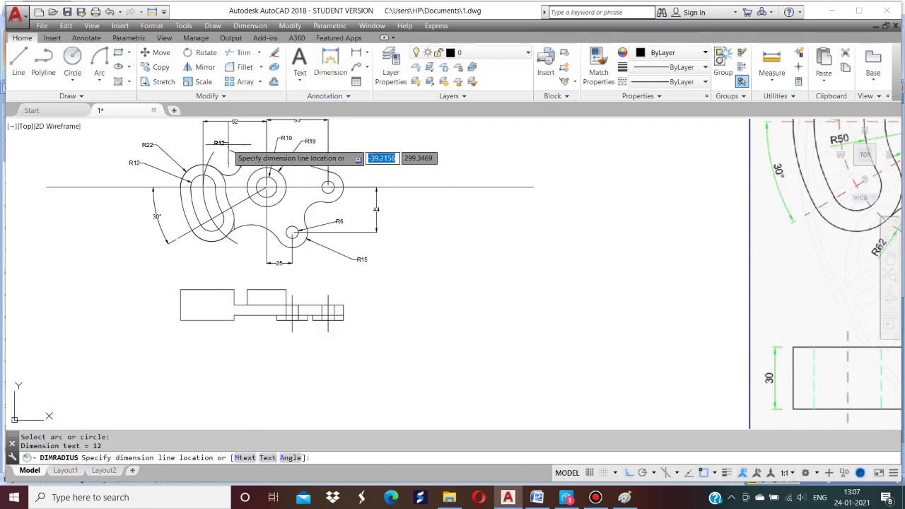
{"action": "left_click", "coordinate": [226, 145]}
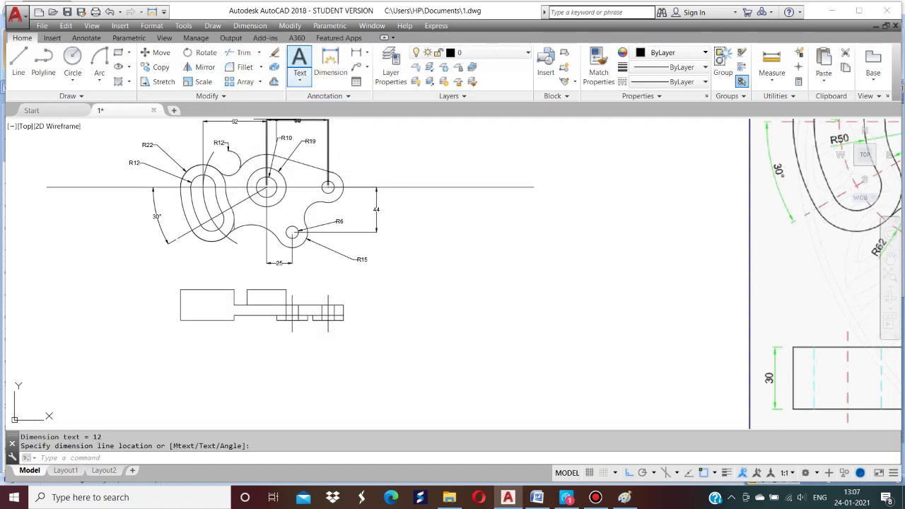
Add a radius dimension to the concave lower-edge arc between the slotted lobe and the lower hole's lobe, with its text below the outline.
{"action": "left_click", "coordinate": [250, 26]}
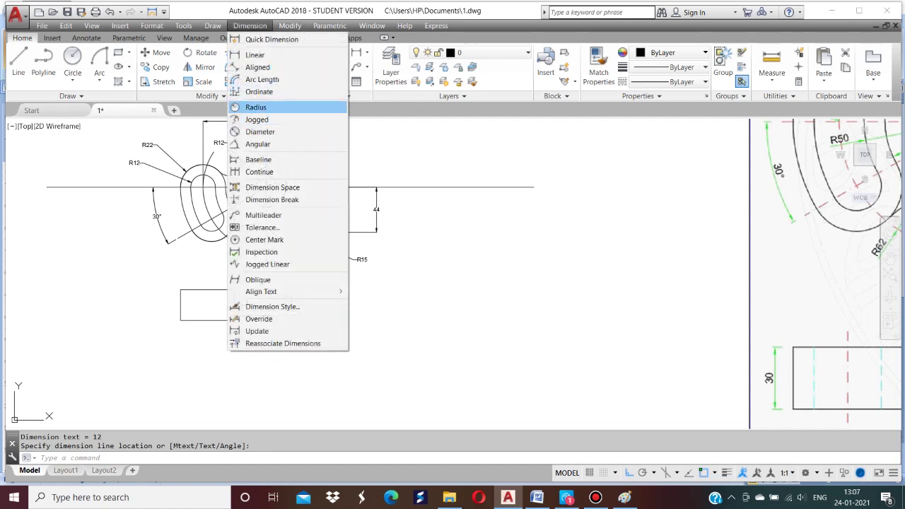
{"action": "left_click", "coordinate": [254, 107]}
{"action": "left_click", "coordinate": [253, 227]}
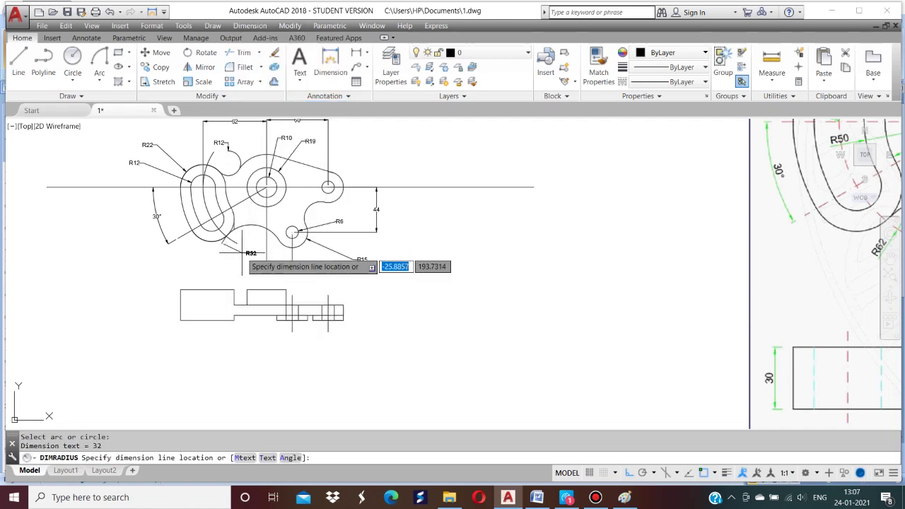
{"action": "left_click", "coordinate": [252, 253]}
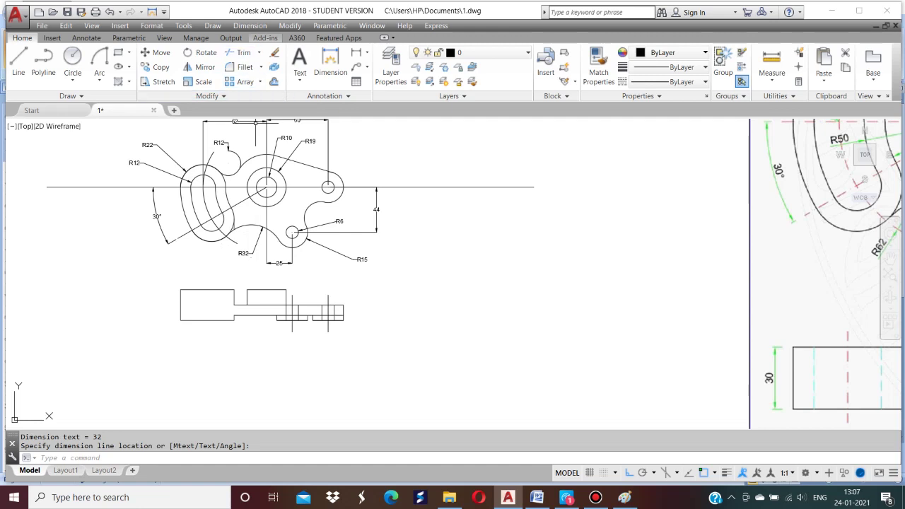
Add a radius dimension to the concave arc joining the right and lower hole lobes, with its text to the right of the arc.
{"action": "left_click", "coordinate": [249, 25]}
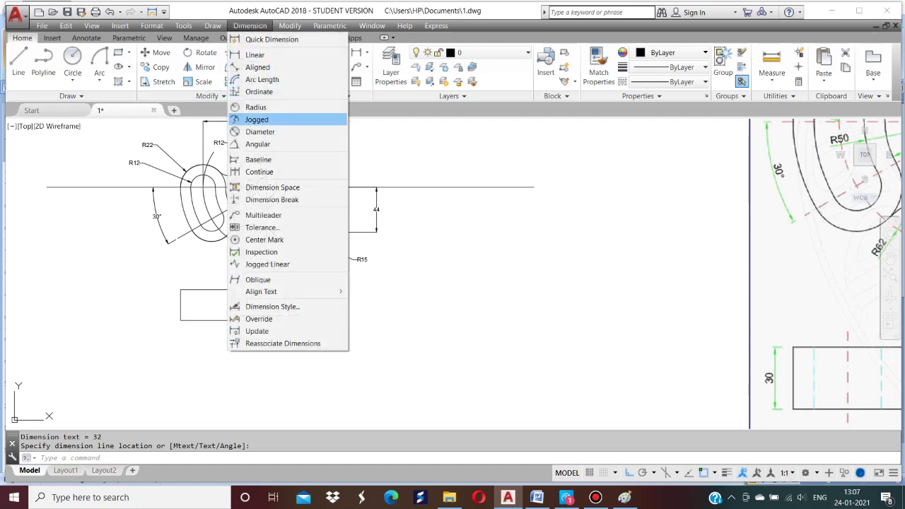
{"action": "left_click", "coordinate": [253, 106]}
{"action": "left_click", "coordinate": [314, 208]}
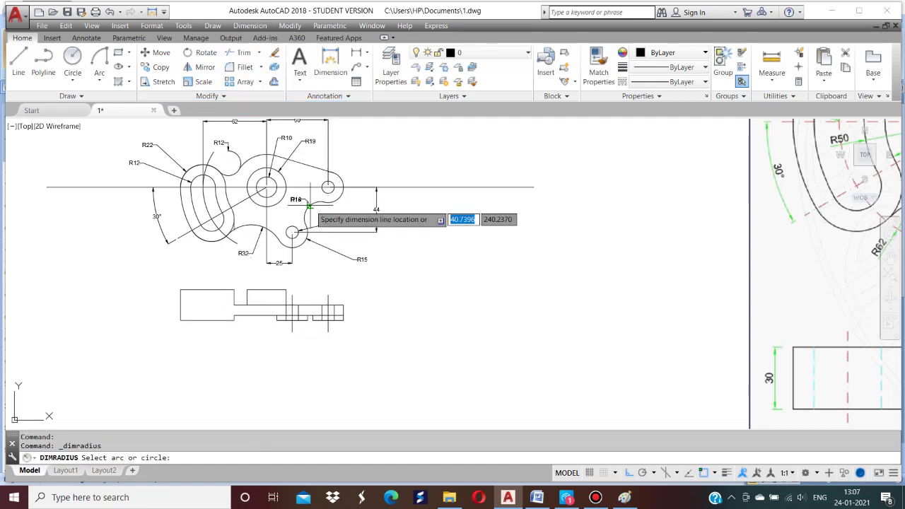
{"action": "left_click", "coordinate": [340, 215]}
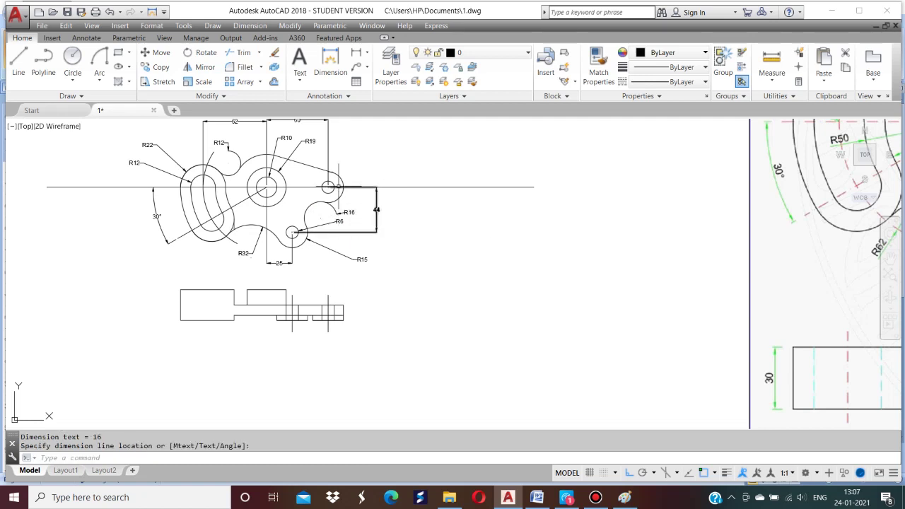
Add a radius dimension to the slotted lobe's outer arc on the hub side, with its text below the outline.
{"action": "left_click", "coordinate": [249, 25]}
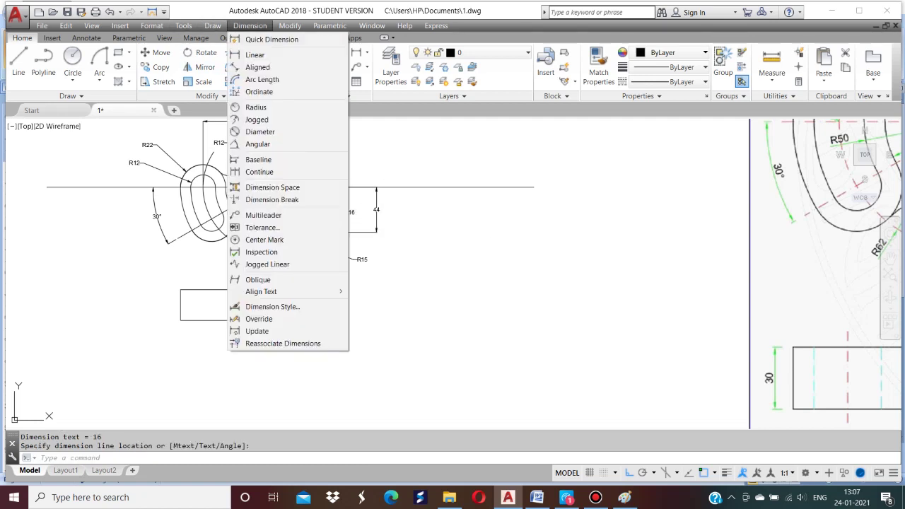
{"action": "left_click", "coordinate": [256, 107]}
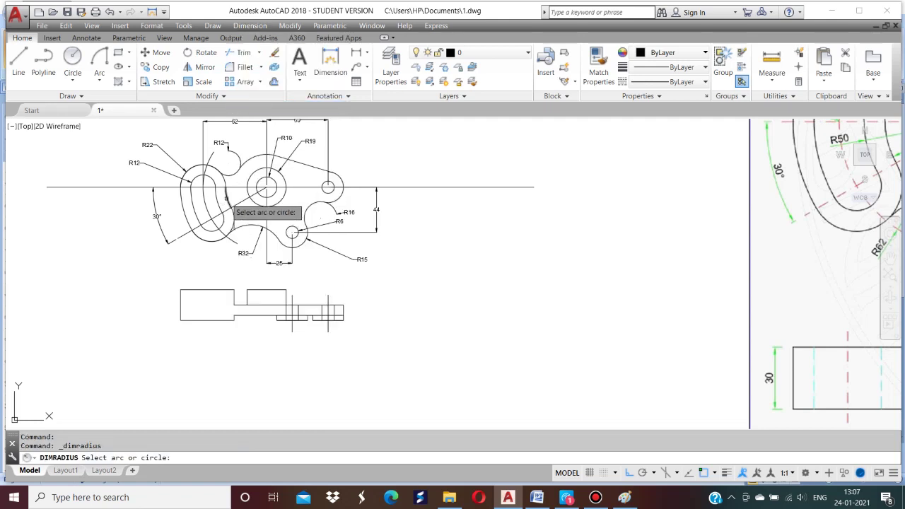
{"action": "left_click", "coordinate": [226, 198]}
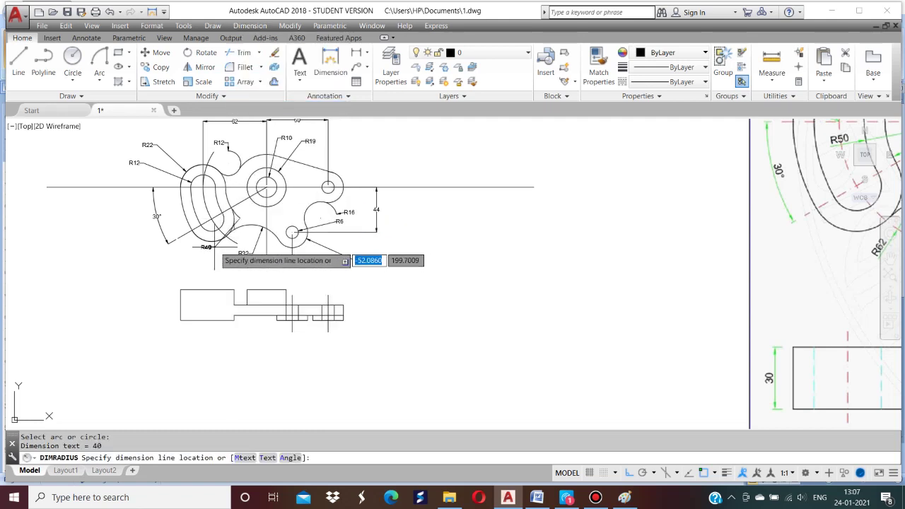
{"action": "left_click", "coordinate": [220, 263]}
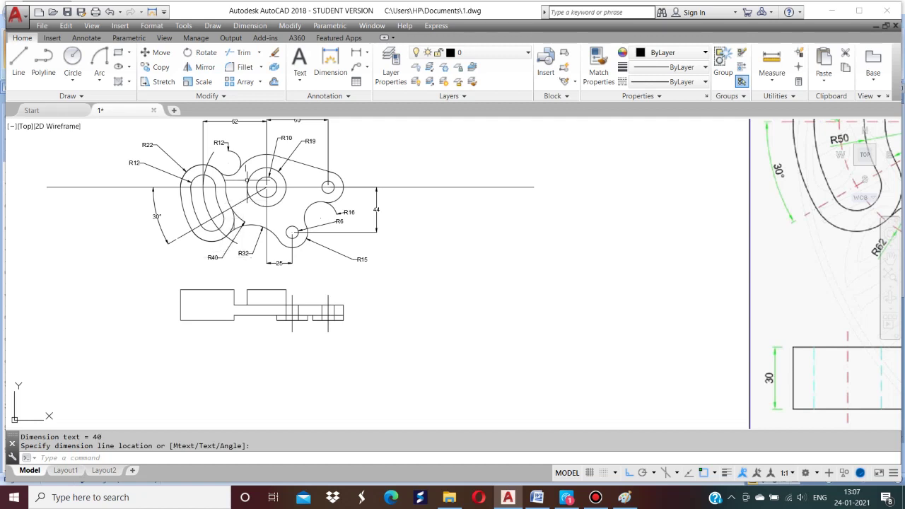
Add a radius dimension to the slot's centreline arc, with its text below the slotted lobe.
{"action": "left_click", "coordinate": [250, 25]}
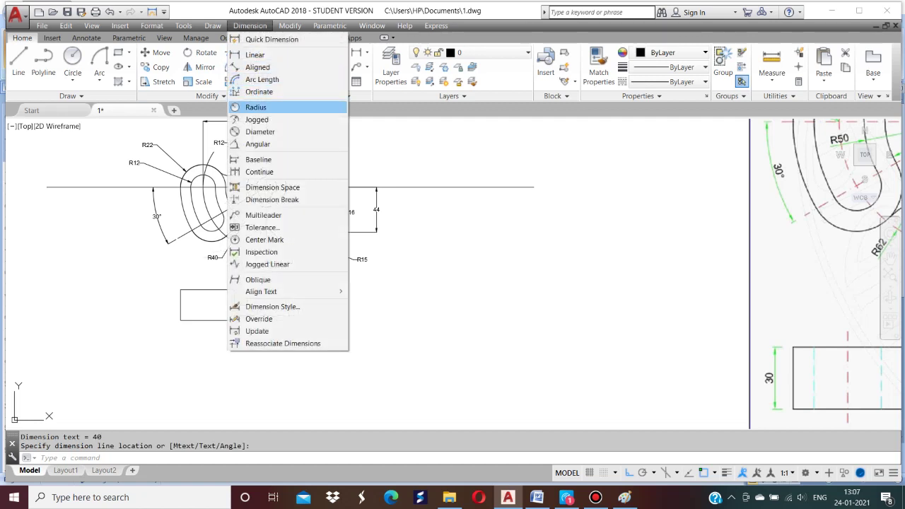
{"action": "left_click", "coordinate": [256, 107]}
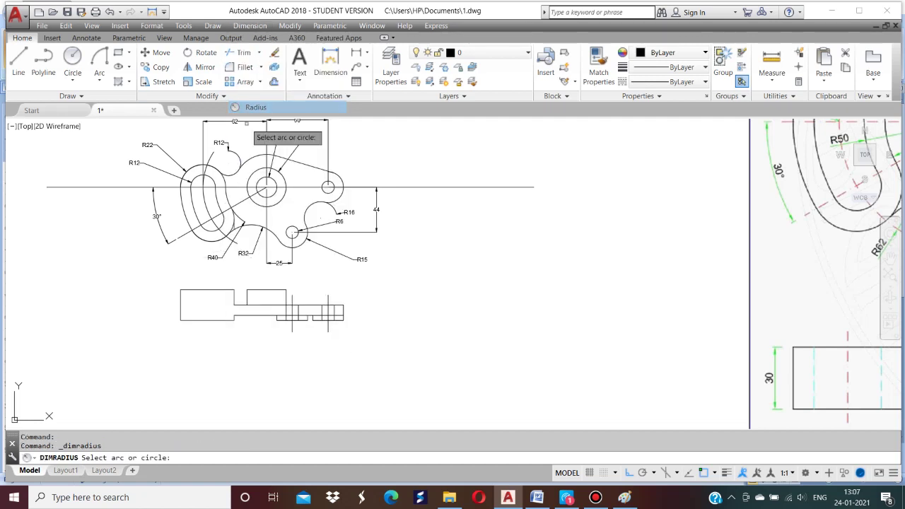
{"action": "left_click", "coordinate": [204, 201]}
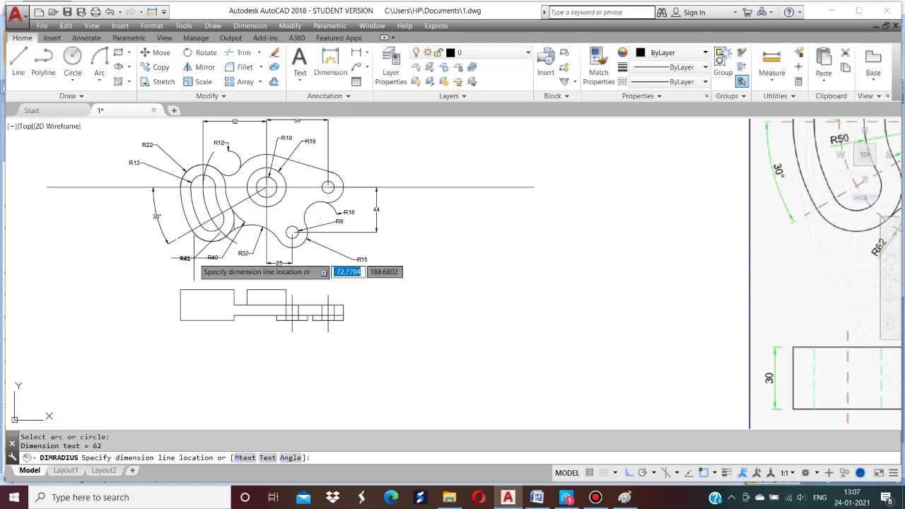
{"action": "left_click", "coordinate": [198, 257]}
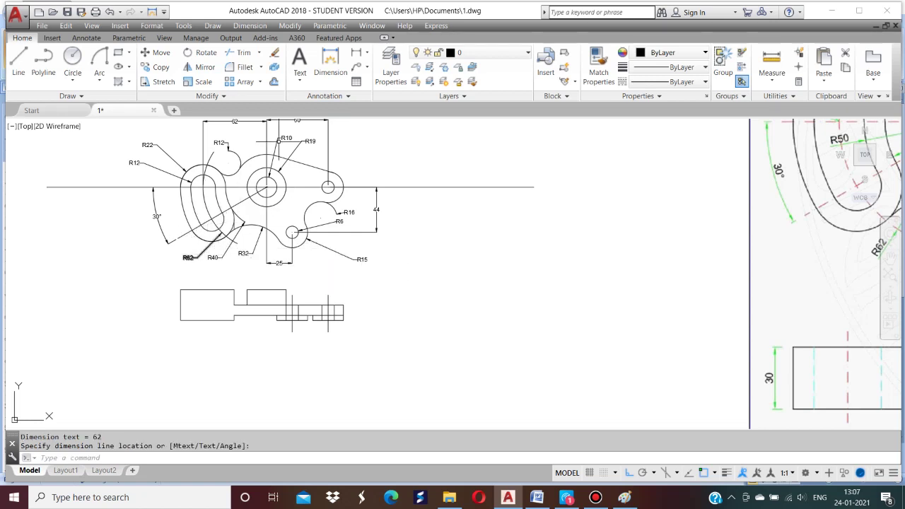
Add a radius dimension to the slot's left long arc, with its text below and left of the slotted lobe.
{"action": "left_click", "coordinate": [249, 26]}
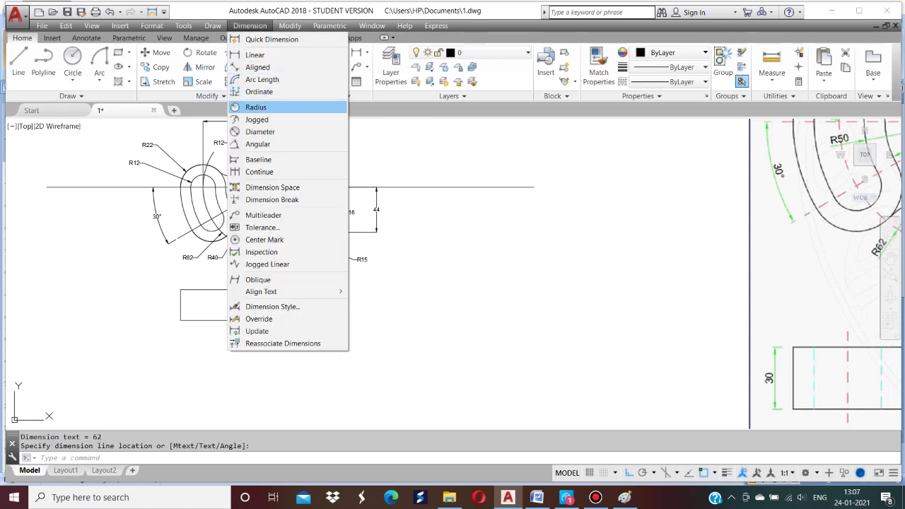
{"action": "left_click", "coordinate": [261, 107]}
{"action": "left_click", "coordinate": [201, 223]}
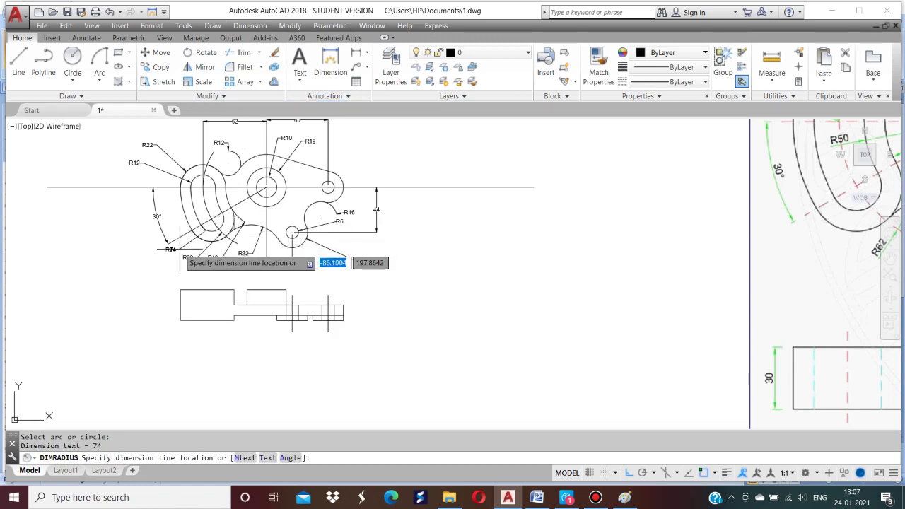
{"action": "left_click", "coordinate": [169, 255]}
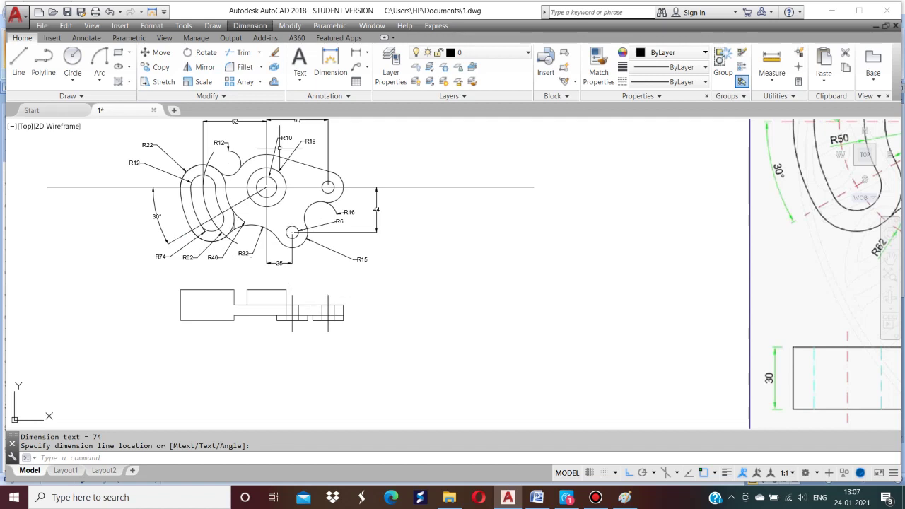
Add a vertical linear dimension to the full height of the front view's left block, placed to its left.
{"action": "left_click", "coordinate": [250, 26]}
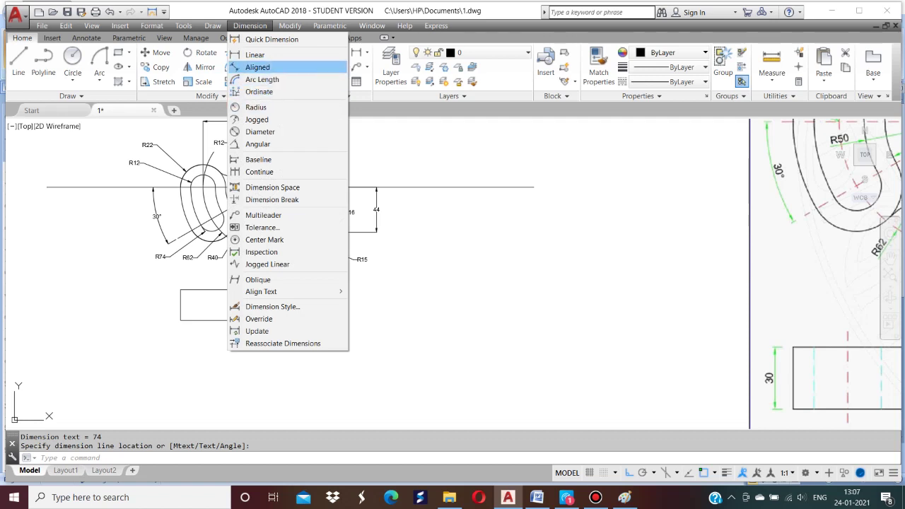
{"action": "left_click", "coordinate": [254, 55]}
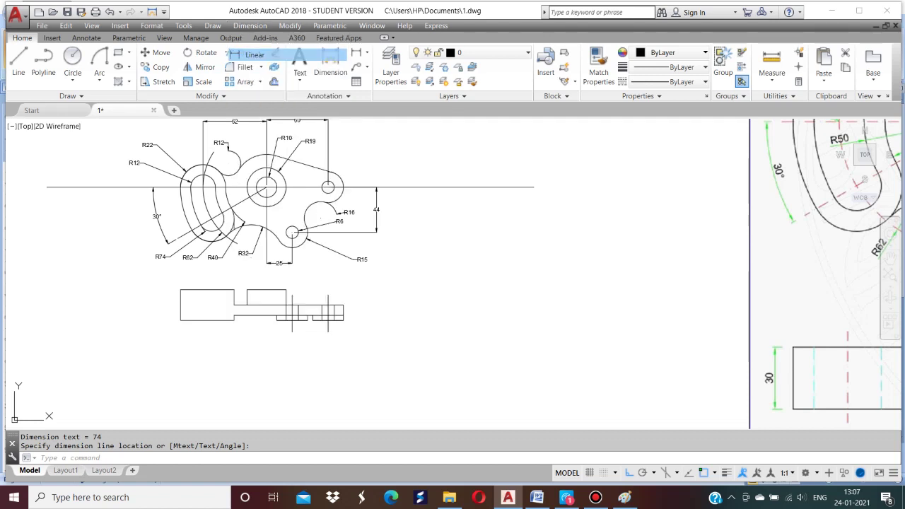
{"action": "left_click", "coordinate": [181, 290]}
{"action": "left_click", "coordinate": [180, 319]}
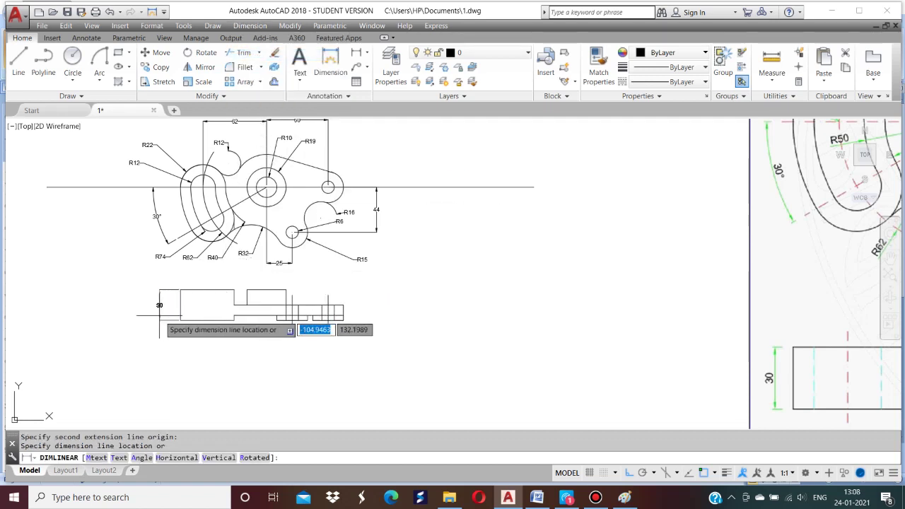
{"action": "left_click", "coordinate": [153, 306]}
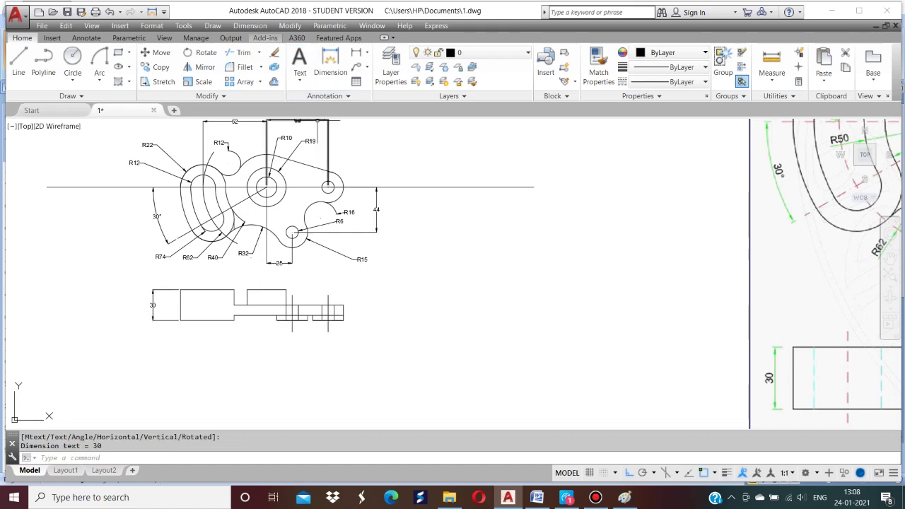
Add a vertical linear dimension to the height of the bottom boss at the front view's right end, placed to its right.
{"action": "left_click", "coordinate": [250, 25]}
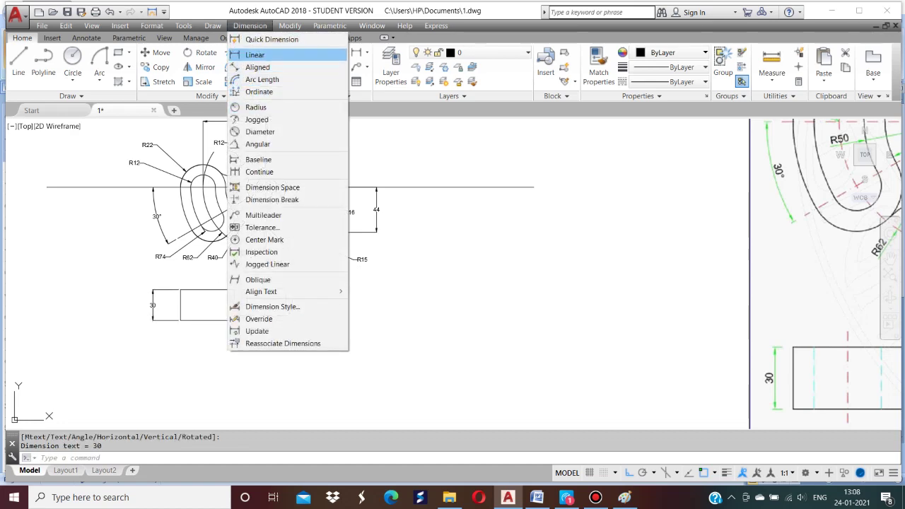
{"action": "left_click", "coordinate": [255, 54]}
{"action": "scroll", "coordinate": [414, 216], "scroll_direction": "up", "scroll_amount": 3}
{"action": "scroll", "coordinate": [331, 307], "scroll_direction": "down", "scroll_amount": 3}
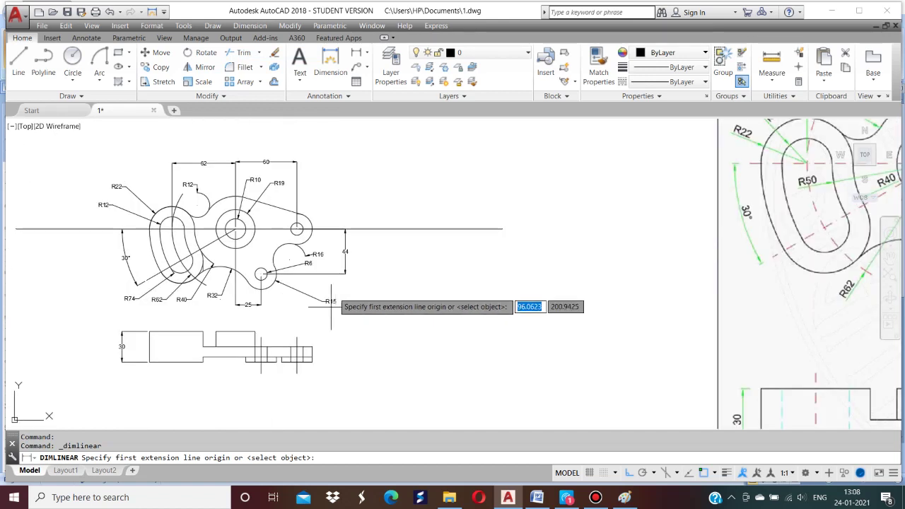
{"action": "scroll", "coordinate": [311, 357], "scroll_direction": "up", "scroll_amount": 5}
{"action": "left_click", "coordinate": [318, 314]}
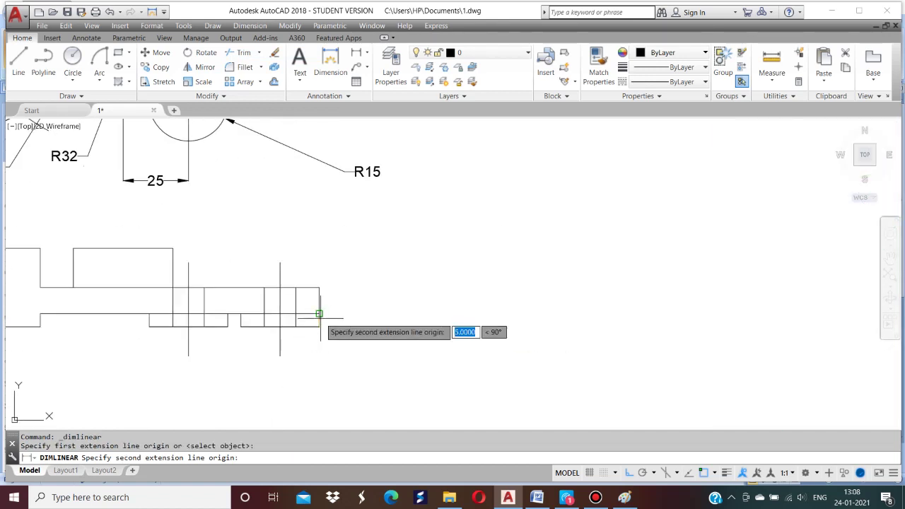
{"action": "left_click", "coordinate": [319, 326]}
{"action": "left_click", "coordinate": [354, 321]}
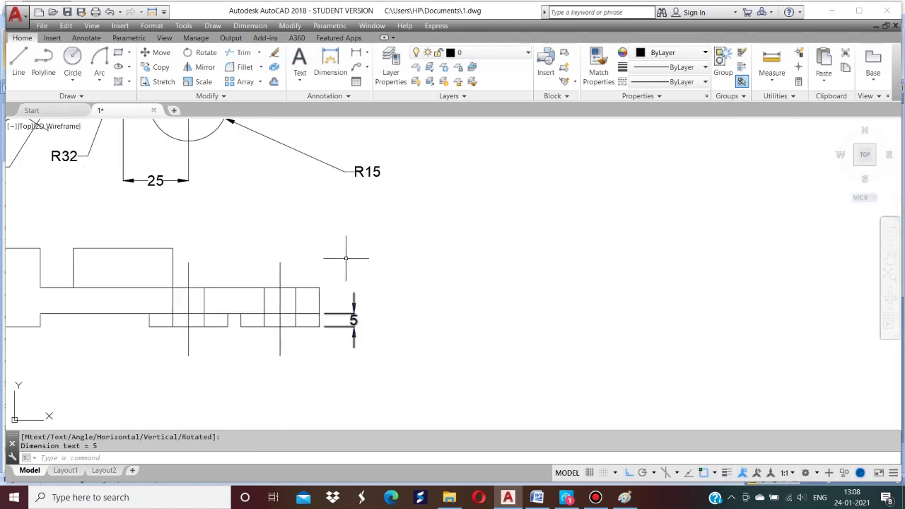
Add a vertical linear dimension to the plate thickness at the front view's right end, placed outside the boss height dimension.
{"action": "left_click", "coordinate": [249, 25]}
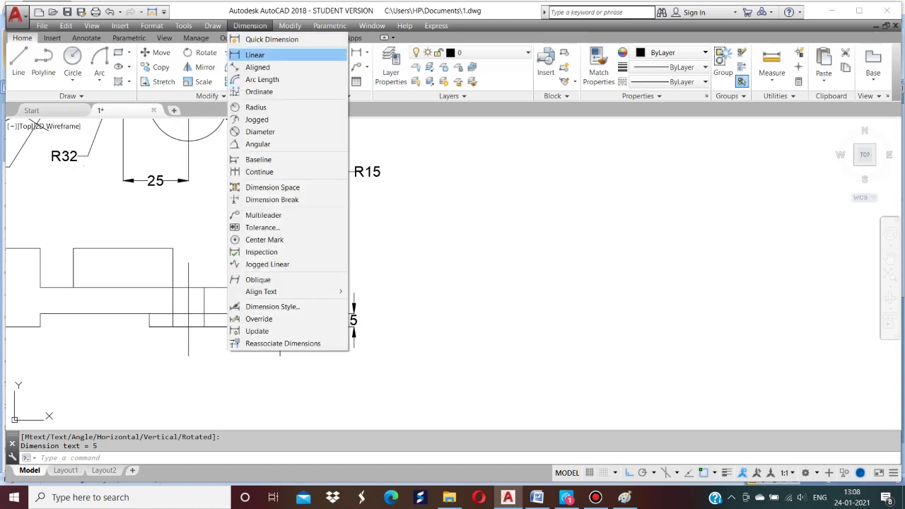
{"action": "left_click", "coordinate": [254, 54]}
{"action": "left_click", "coordinate": [319, 314]}
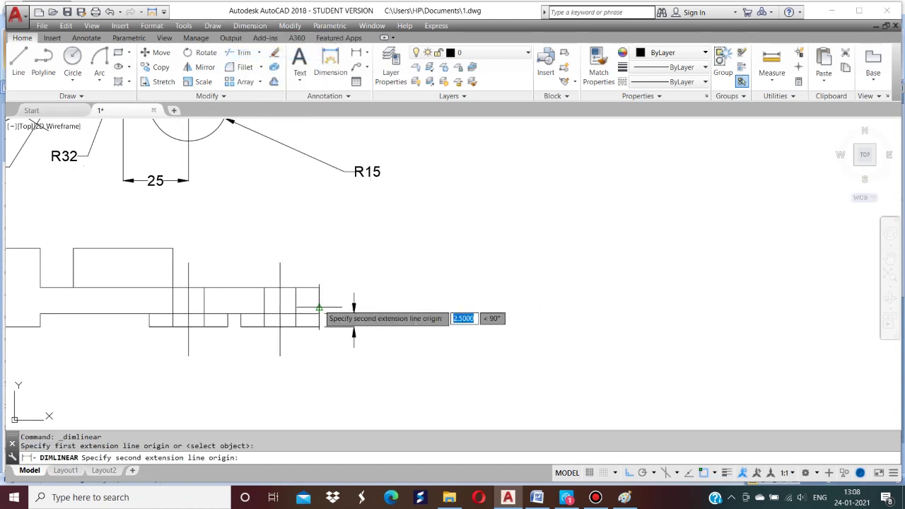
{"action": "left_click", "coordinate": [319, 288]}
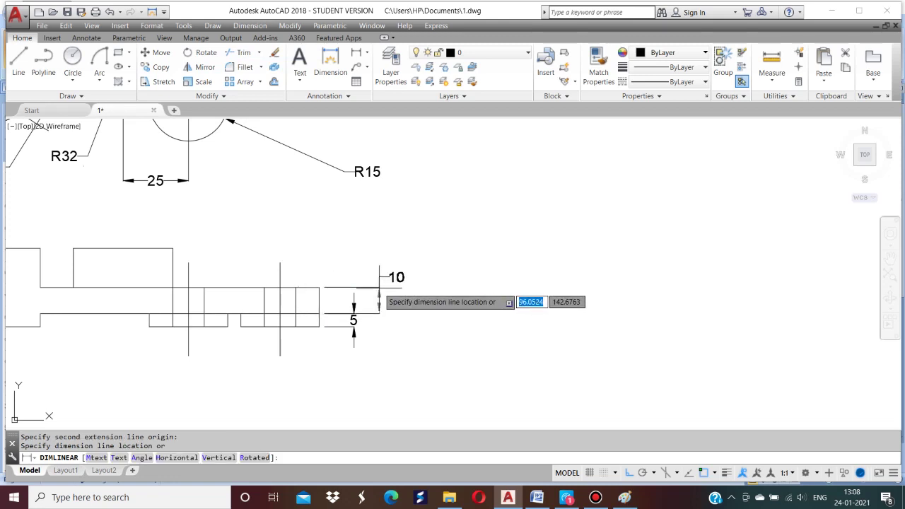
{"action": "left_click", "coordinate": [379, 297]}
Add a vertical linear dimension from the front view's raised middle block top to the plate's top surface, placed beyond the plate's right end.
{"action": "left_click", "coordinate": [249, 25]}
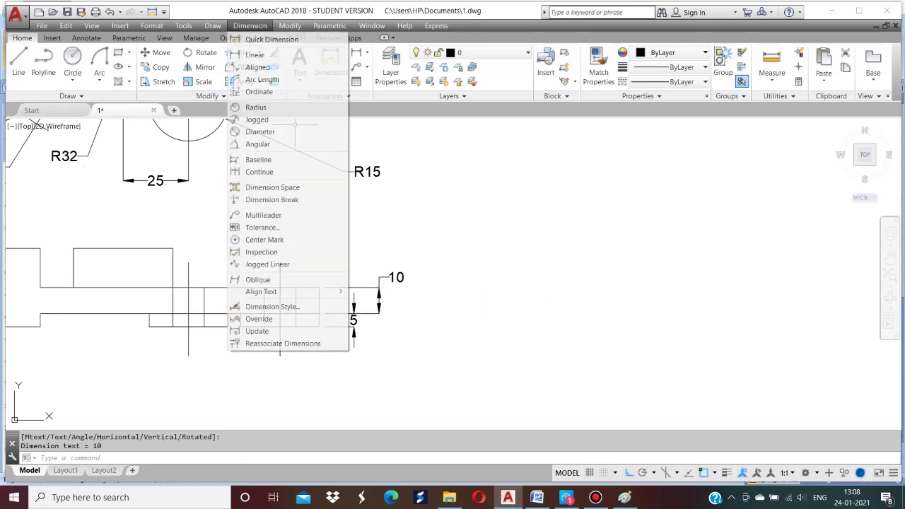
{"action": "left_click", "coordinate": [261, 53]}
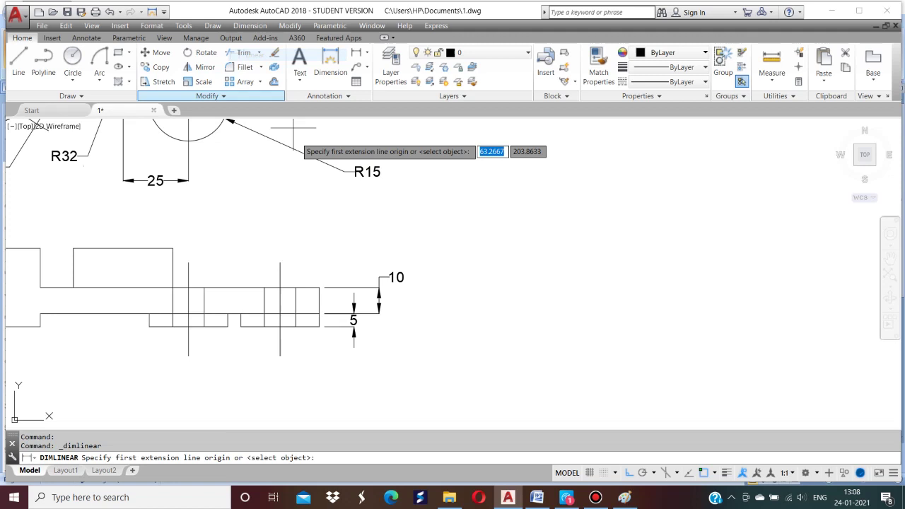
{"action": "left_click", "coordinate": [173, 249]}
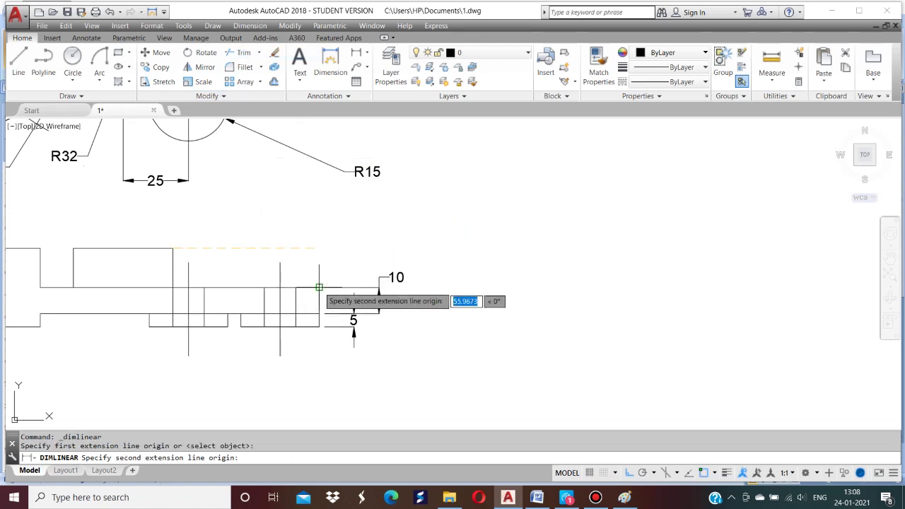
{"action": "left_click", "coordinate": [319, 287]}
{"action": "left_click", "coordinate": [378, 279]}
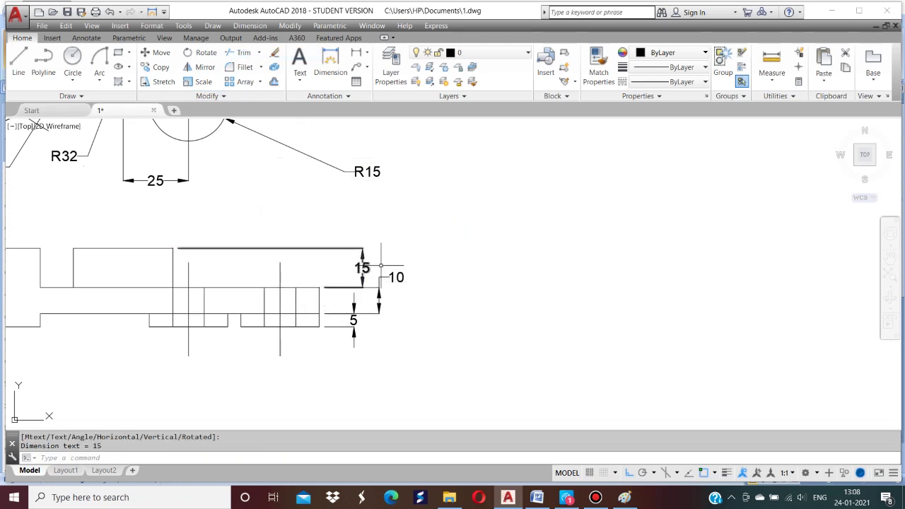
Draw a vertical projection line from the slot's leftmost edge in the top view down to the front view's bottom edge.
{"action": "scroll", "coordinate": [449, 228], "scroll_direction": "down", "scroll_amount": 2}
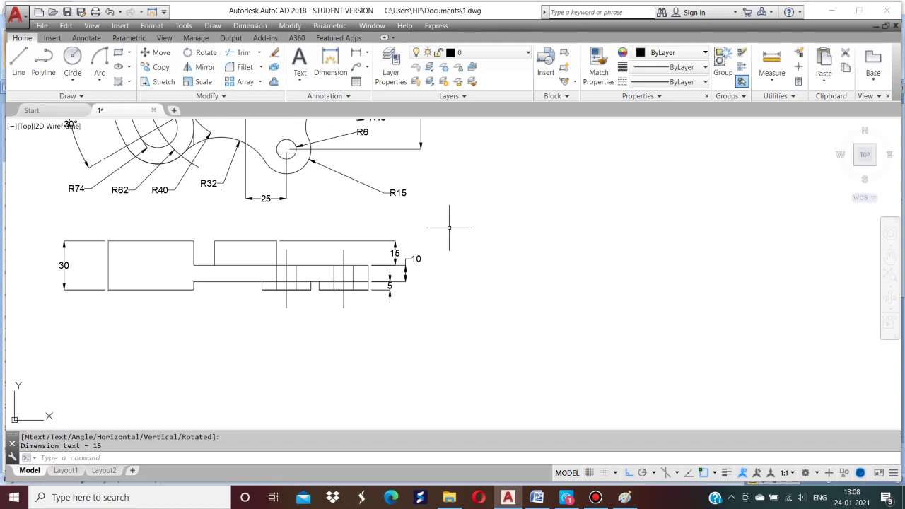
{"action": "type", "text": "z"}
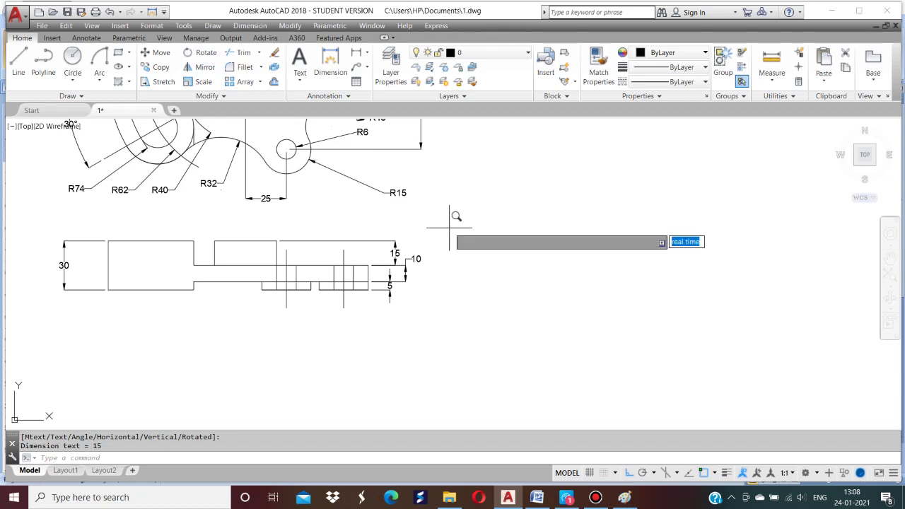
{"action": "key", "text": "Return"}
{"action": "type", "text": "a"}
{"action": "key", "text": "Return"}
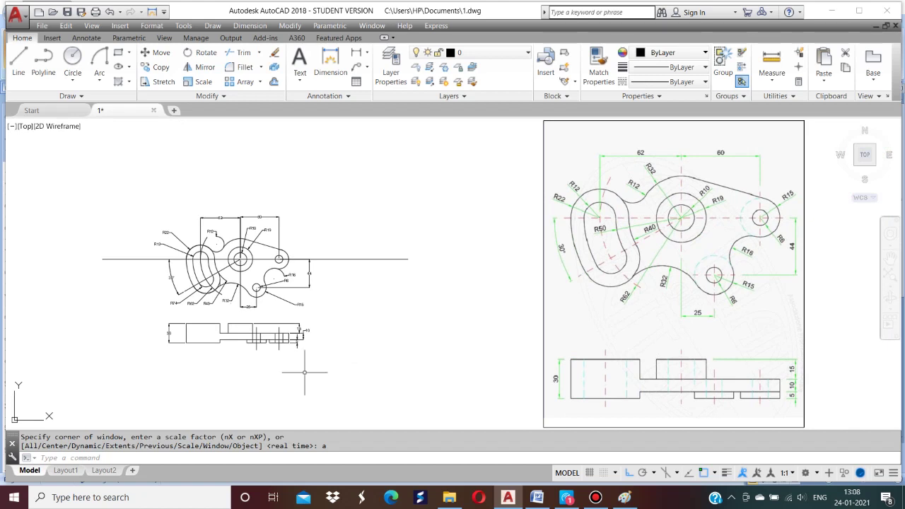
{"action": "scroll", "coordinate": [272, 357], "scroll_direction": "up", "scroll_amount": 2}
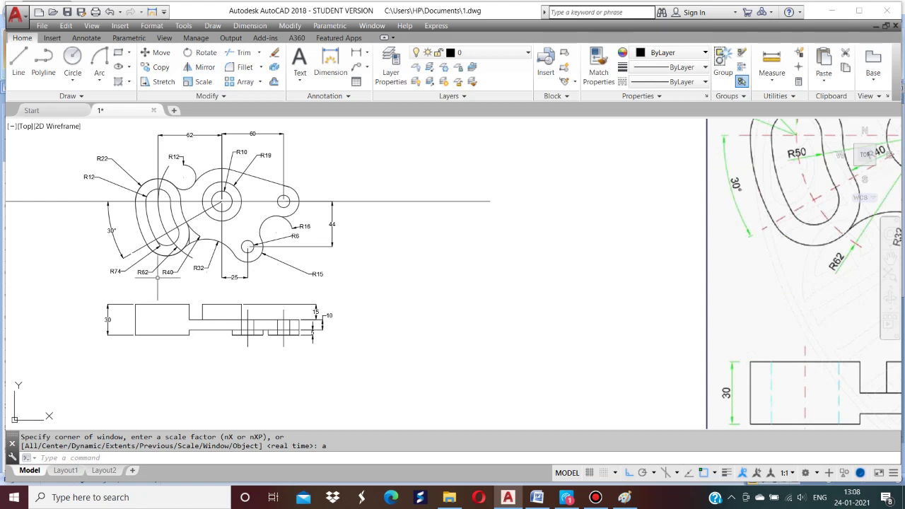
{"action": "type", "text": "l"}
{"action": "key", "text": "Return"}
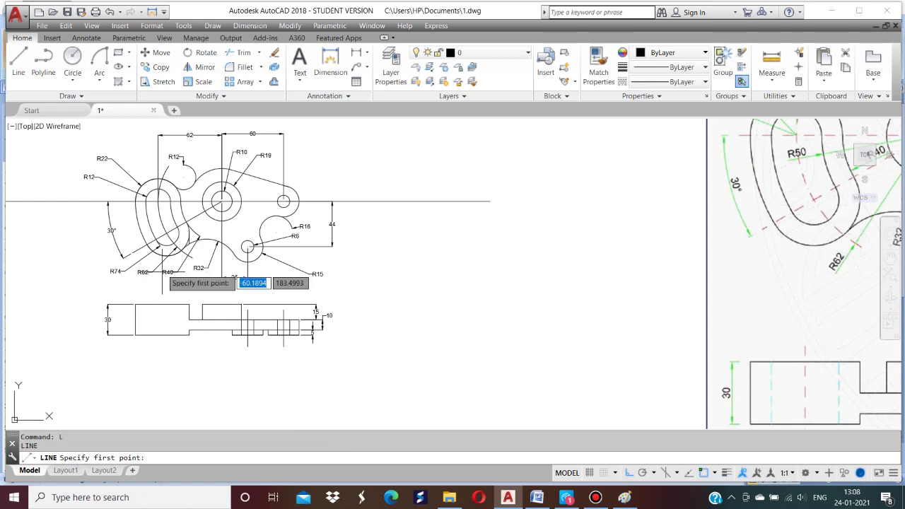
{"action": "left_click", "coordinate": [145, 200]}
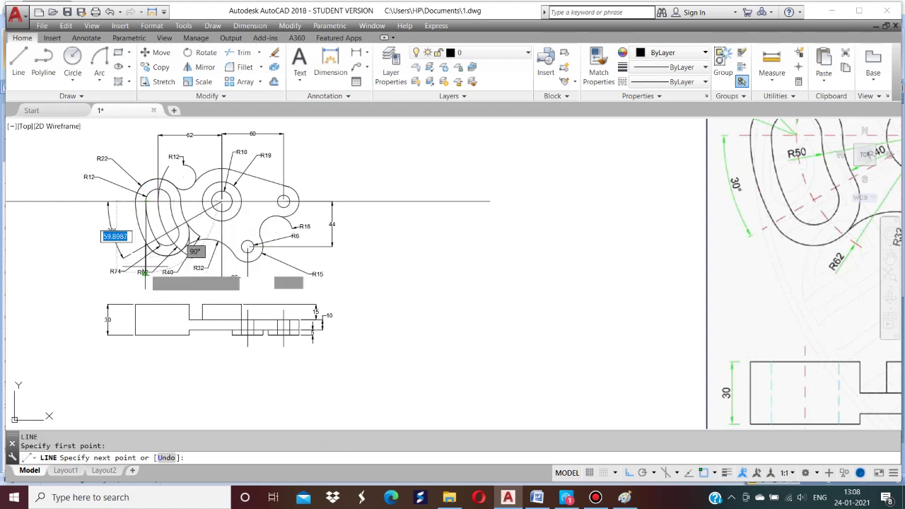
{"action": "left_click", "coordinate": [145, 334]}
{"action": "key", "text": "Return"}
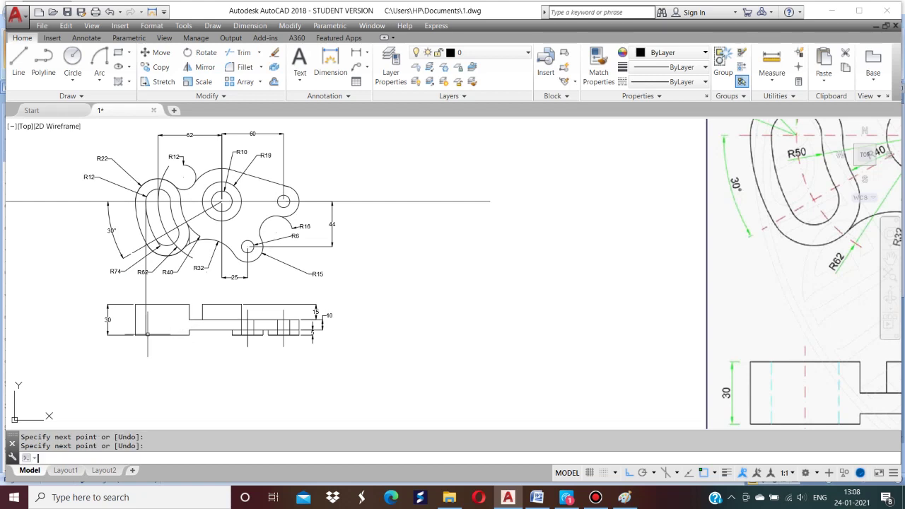
Draw a second vertical projection line from the slot's rightmost edge down to the front view's bottom edge.
{"action": "key", "text": "Return"}
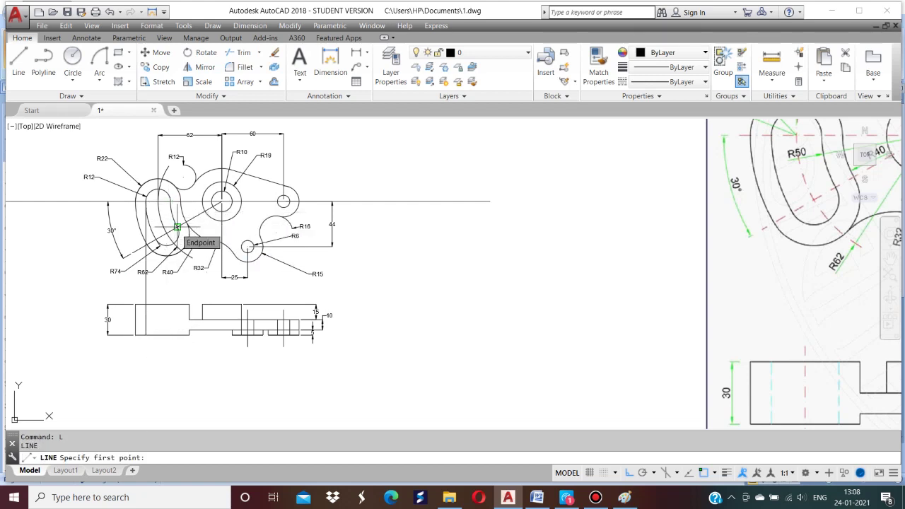
{"action": "scroll", "coordinate": [176, 226], "scroll_direction": "up", "scroll_amount": 2}
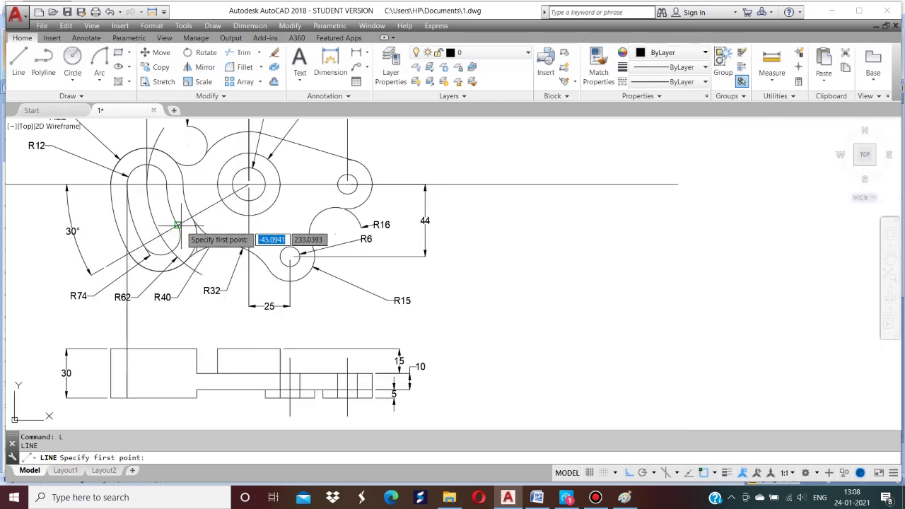
{"action": "scroll", "coordinate": [177, 226], "scroll_direction": "up", "scroll_amount": 4}
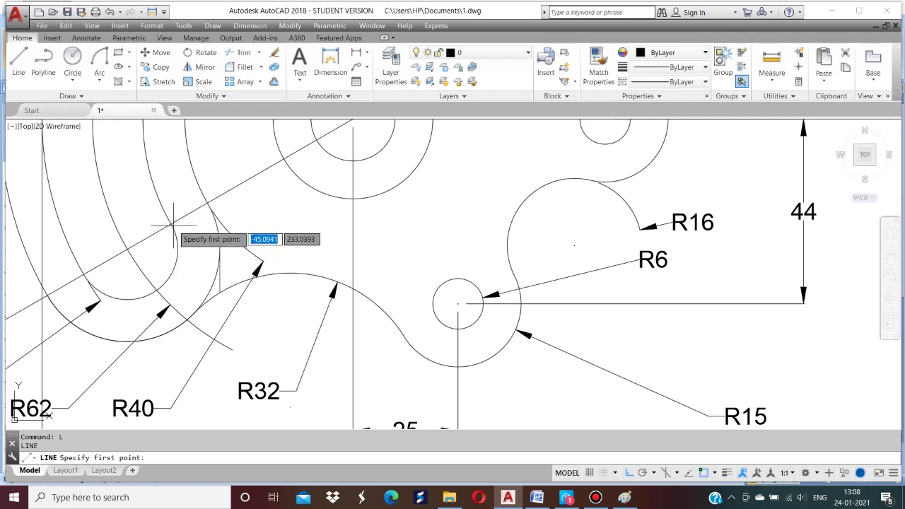
{"action": "left_click", "coordinate": [185, 241]}
{"action": "scroll", "coordinate": [186, 286], "scroll_direction": "down", "scroll_amount": 7}
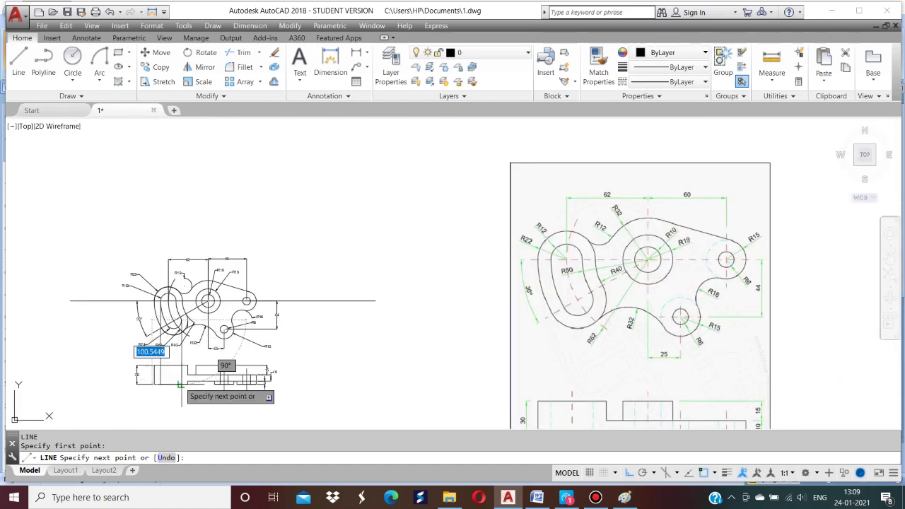
{"action": "left_click", "coordinate": [180, 385]}
{"action": "key", "text": "Return"}
Trim the two slot projection lines above the front view so only the portions inside the left block remain.
{"action": "scroll", "coordinate": [181, 329], "scroll_direction": "up", "scroll_amount": 2}
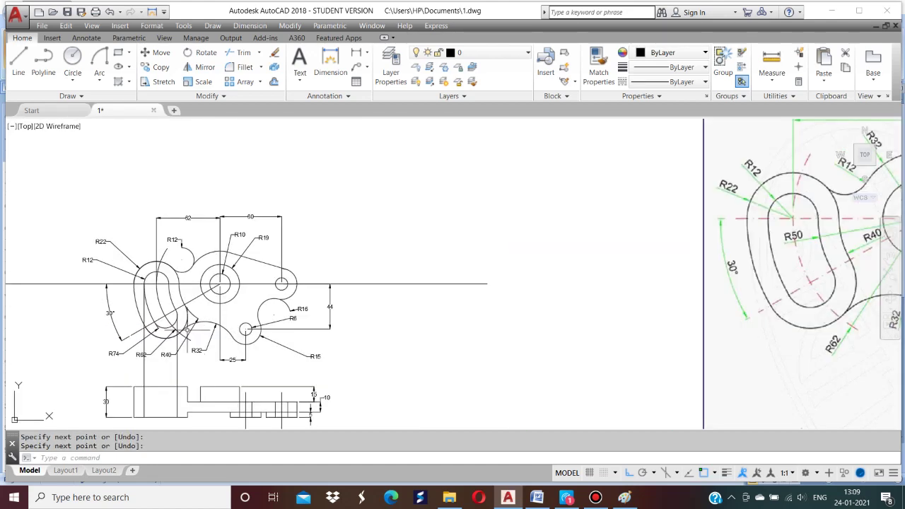
{"action": "type", "text": "tr"}
{"action": "key", "text": "Return"}
{"action": "key", "text": "Return"}
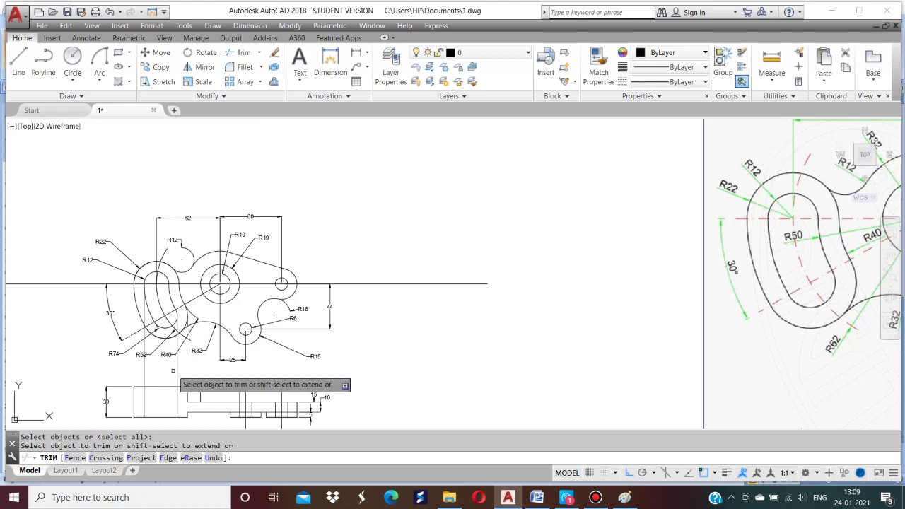
{"action": "left_click", "coordinate": [144, 351]}
{"action": "key", "text": "Return"}
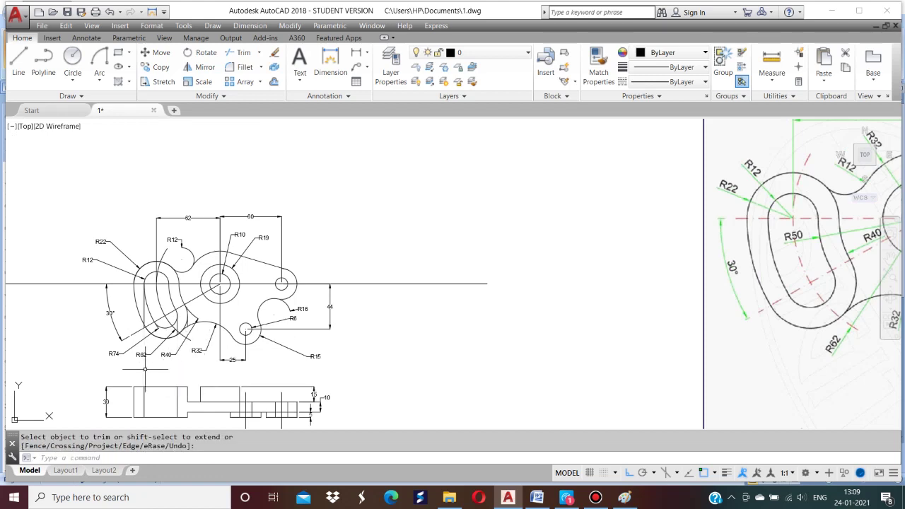
Load the CENTER linetype from acad.lin into the drawing.
{"action": "type", "text": "a"}
{"action": "type", "text": "a"}
{"action": "key", "text": "Return"}
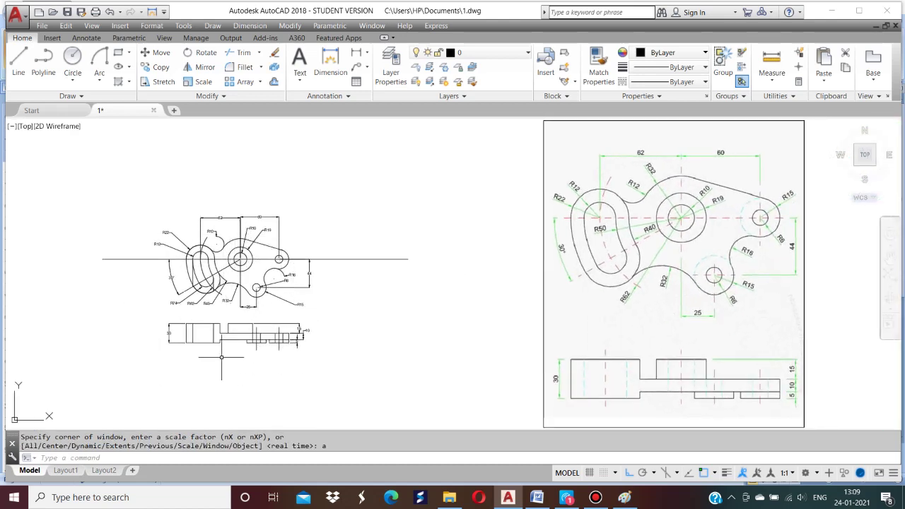
{"action": "scroll", "coordinate": [221, 357], "scroll_direction": "up", "scroll_amount": 4}
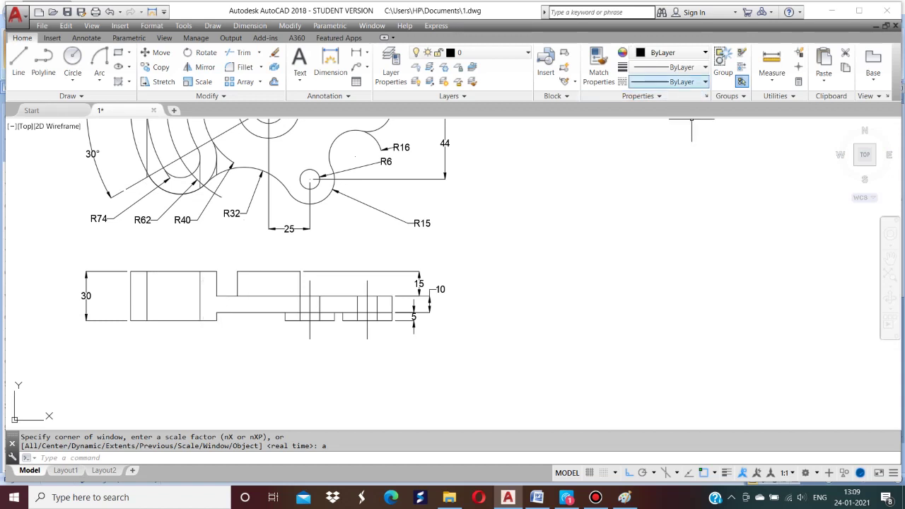
{"action": "left_click", "coordinate": [679, 82]}
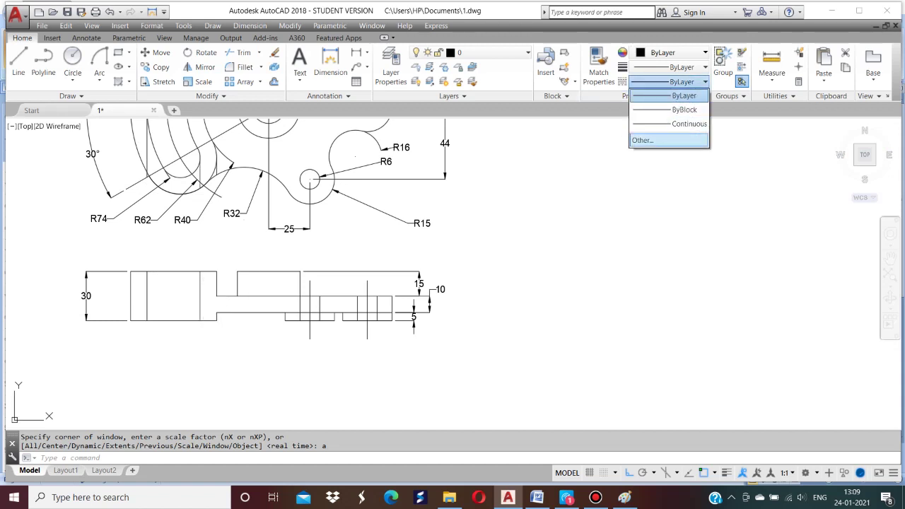
{"action": "left_click", "coordinate": [645, 140]}
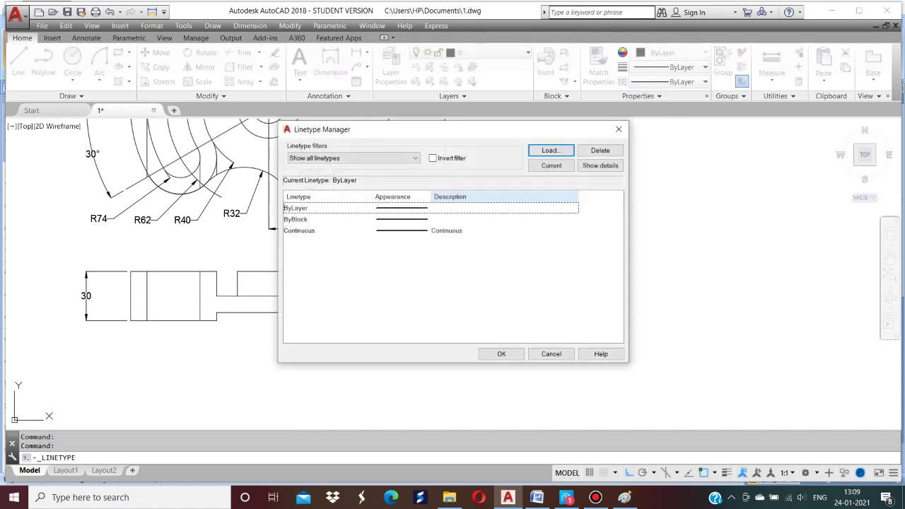
{"action": "left_click", "coordinate": [551, 150]}
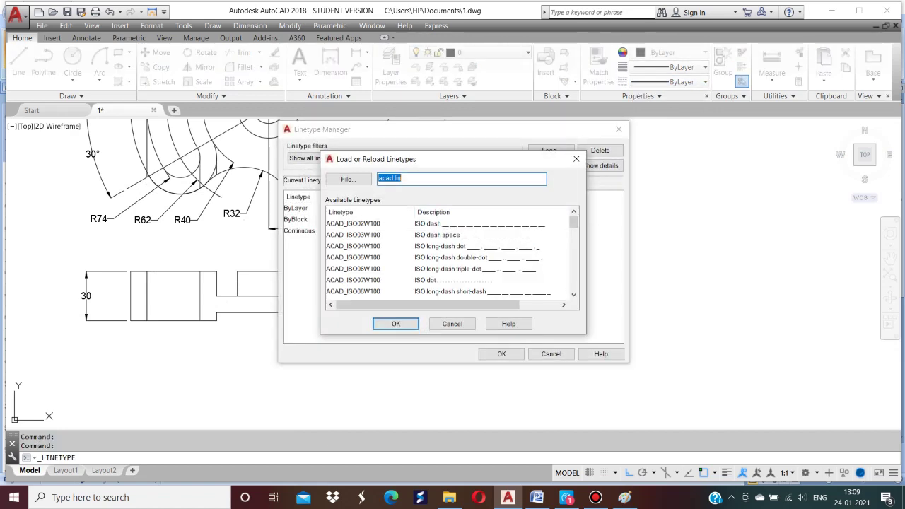
{"action": "scroll", "coordinate": [449, 255], "scroll_direction": "down", "scroll_amount": 6}
{"action": "scroll", "coordinate": [449, 255], "scroll_direction": "down", "scroll_amount": 1}
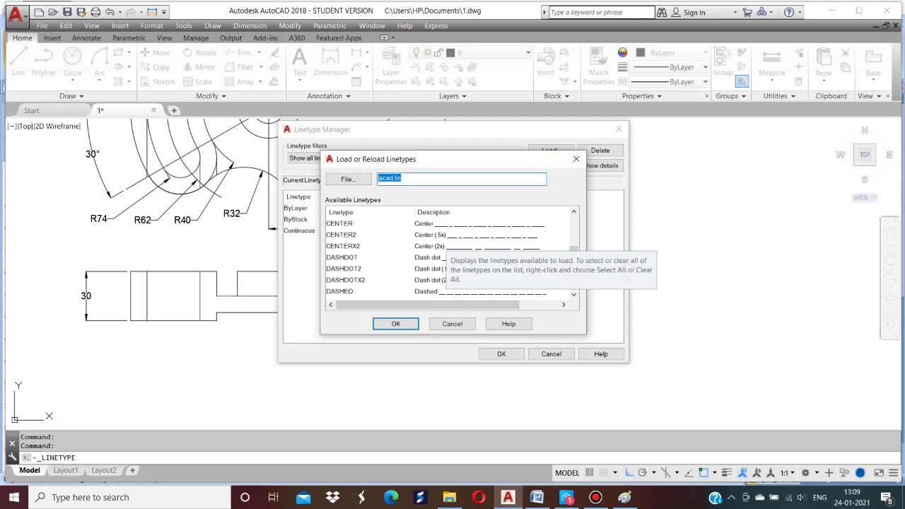
{"action": "left_click", "coordinate": [339, 224]}
{"action": "left_click", "coordinate": [395, 323]}
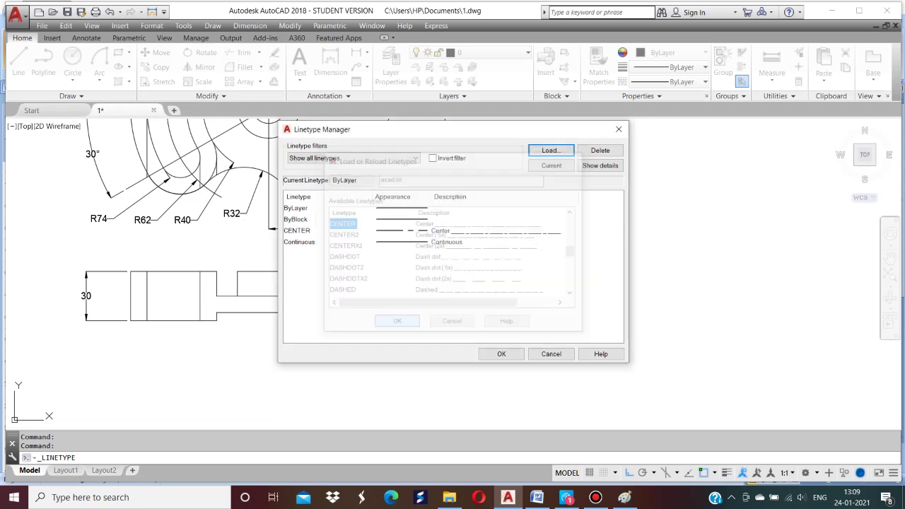
{"action": "left_click", "coordinate": [501, 354]}
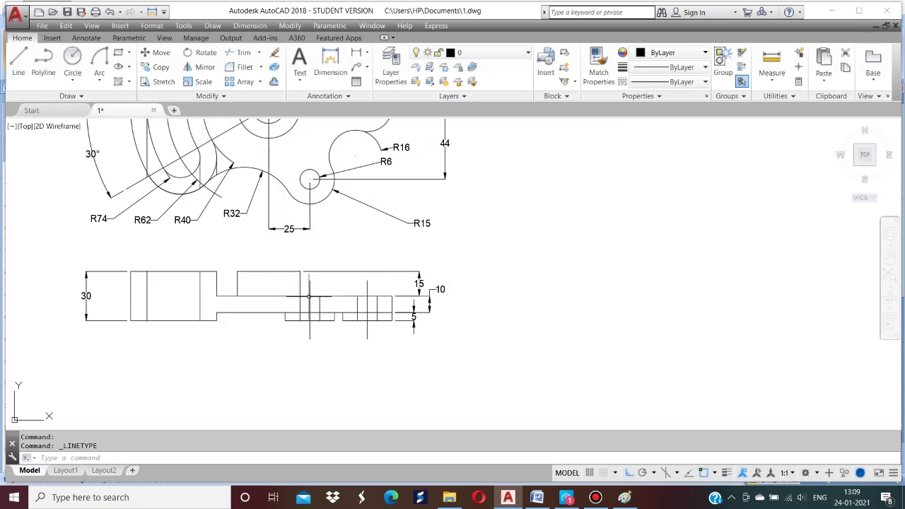
Assign the CENTER linetype to the two vertical hole axis lines in the front view.
{"action": "left_click", "coordinate": [310, 289]}
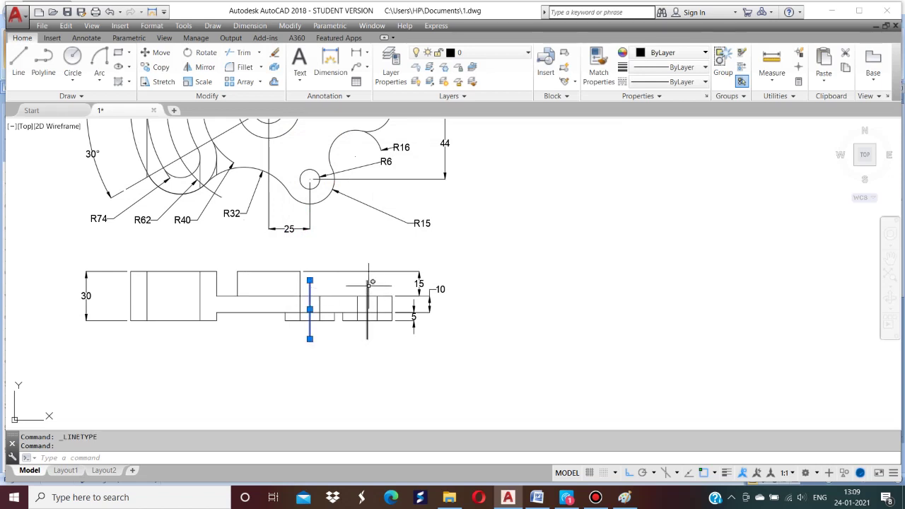
{"action": "left_click", "coordinate": [368, 284]}
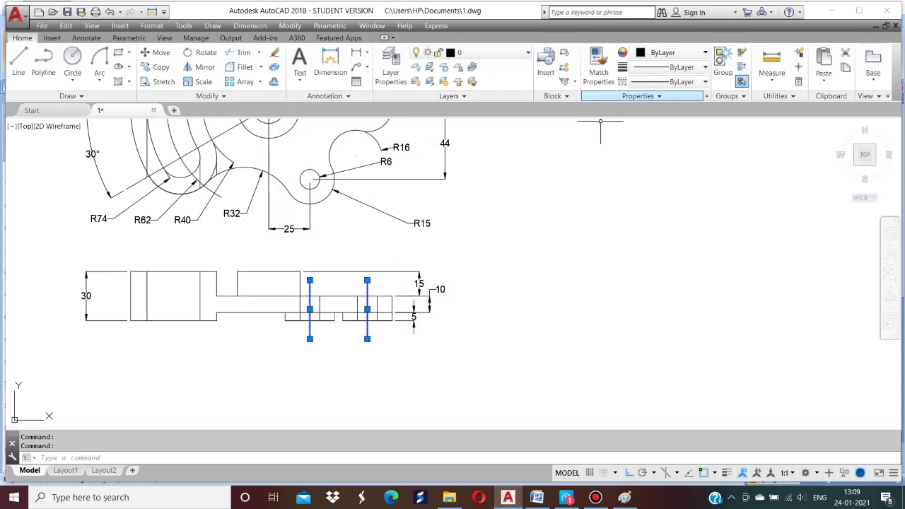
{"action": "left_click", "coordinate": [668, 82]}
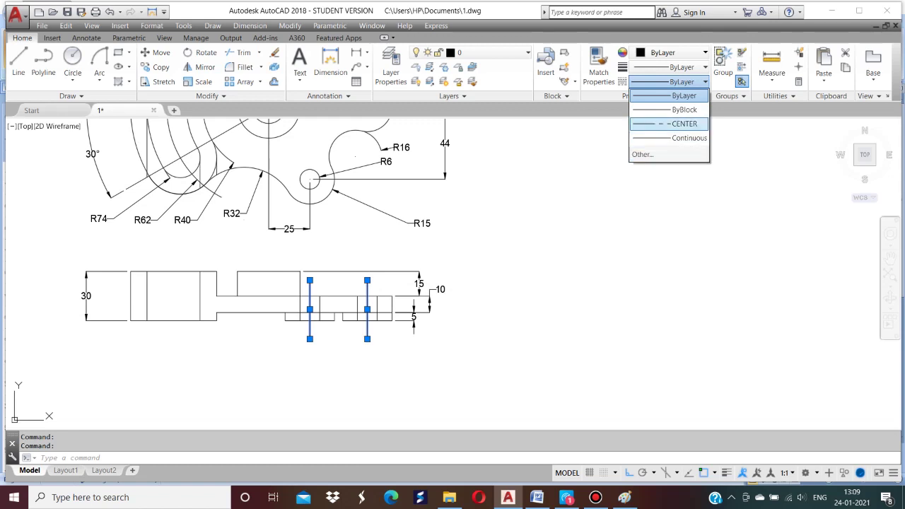
{"action": "left_click", "coordinate": [665, 121]}
{"action": "key", "text": "Escape"}
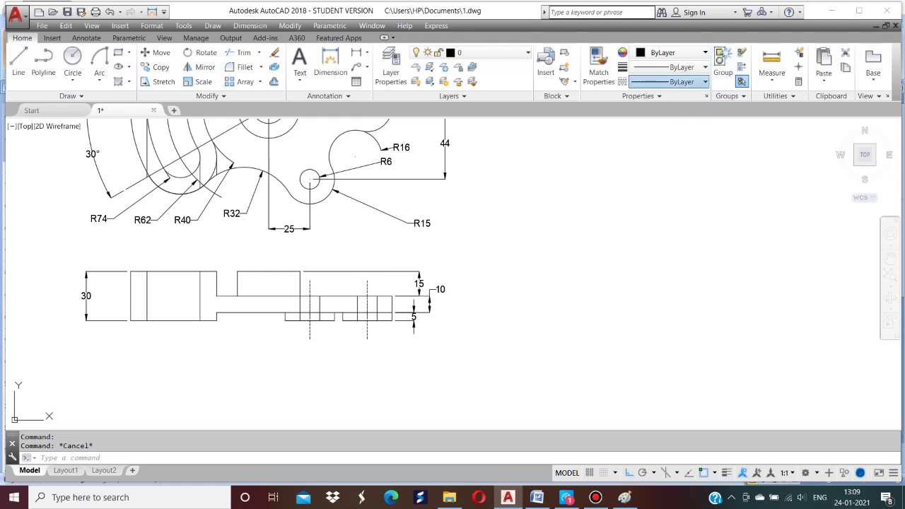
Load the HIDDEN linetype from acad.lin into the drawing.
{"action": "left_click", "coordinate": [668, 81]}
{"action": "left_click", "coordinate": [651, 154]}
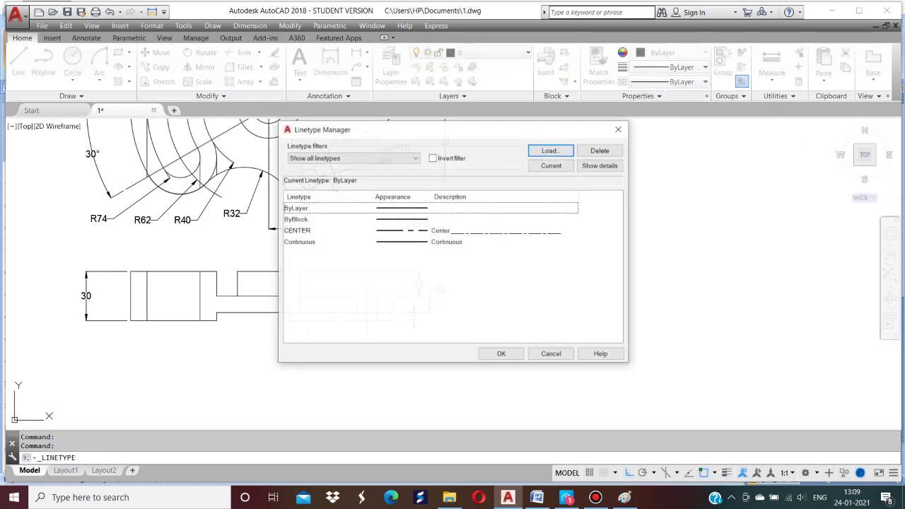
{"action": "left_click", "coordinate": [549, 150]}
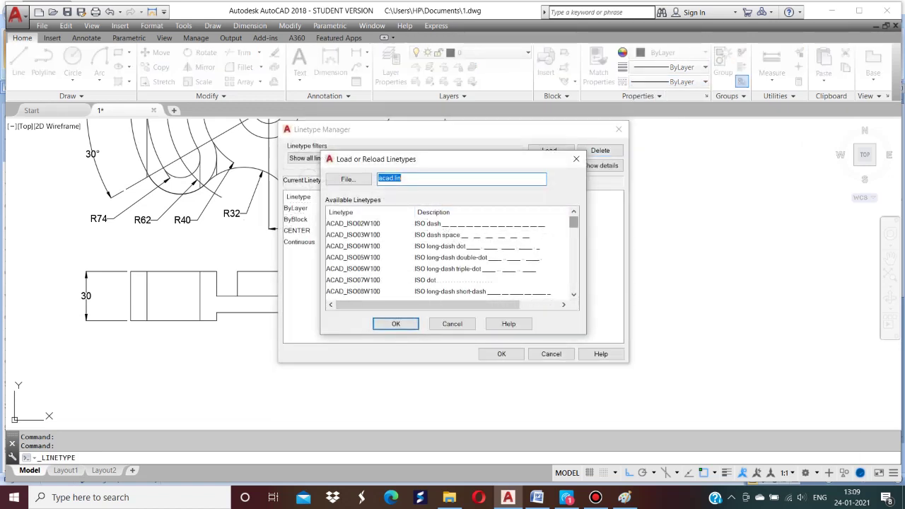
{"action": "left_click_drag", "start_coordinate": [573, 222], "coordinate": [574, 262]}
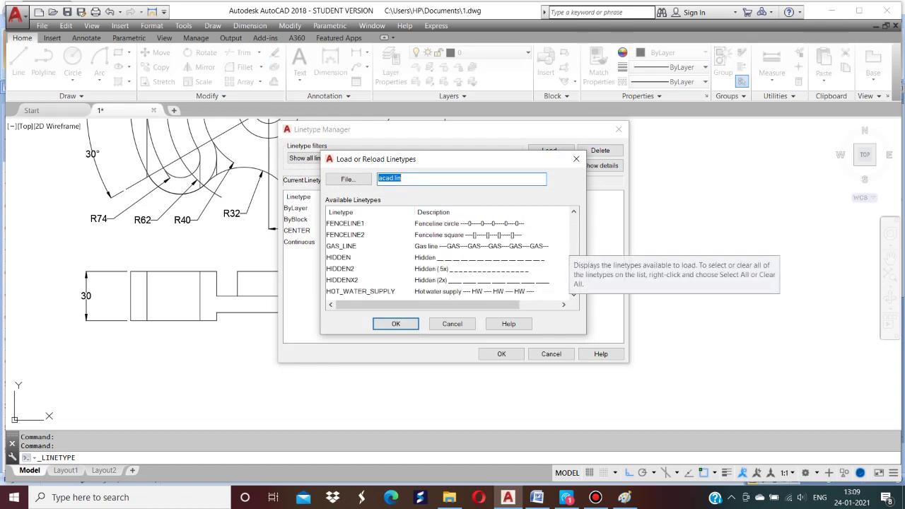
{"action": "left_click", "coordinate": [338, 258]}
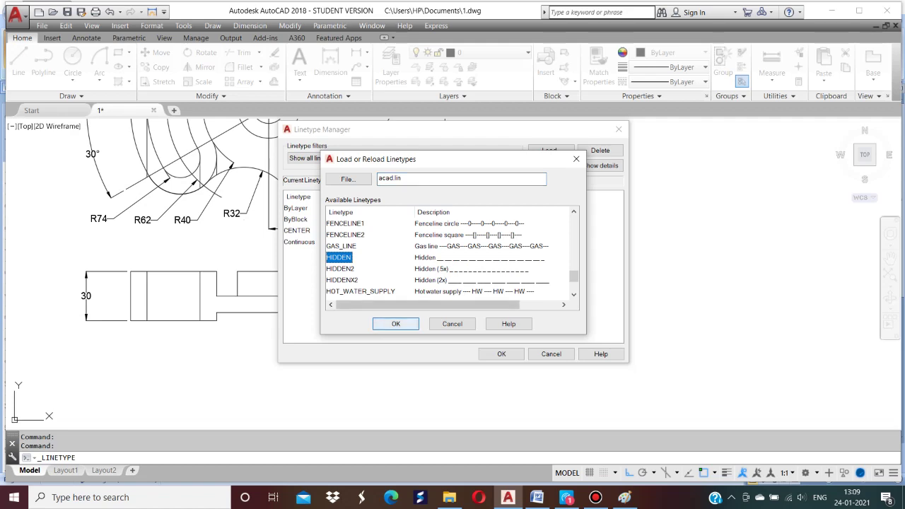
{"action": "left_click", "coordinate": [396, 324]}
{"action": "left_click", "coordinate": [502, 353]}
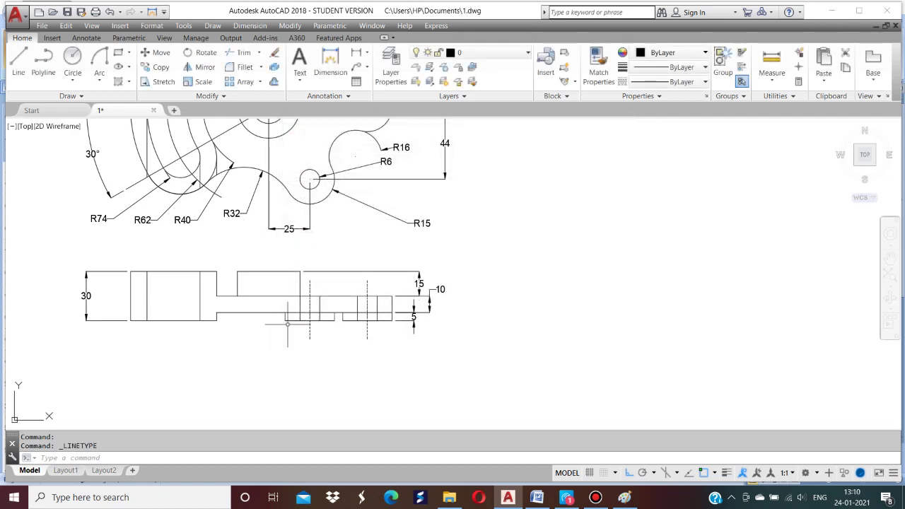
Assign the HIDDEN linetype to the four hole edge lines and the two slot edge lines in the front view.
{"action": "scroll", "coordinate": [290, 324], "scroll_direction": "up", "scroll_amount": 2}
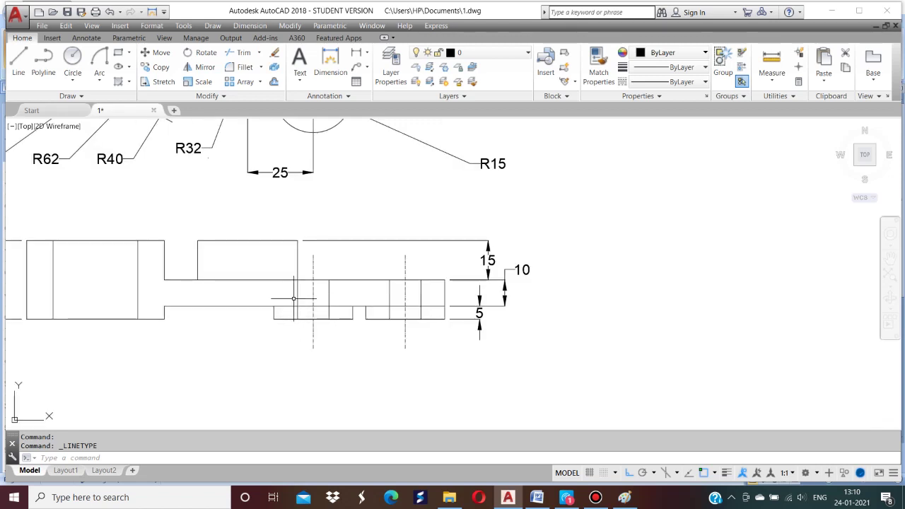
{"action": "left_click", "coordinate": [297, 294]}
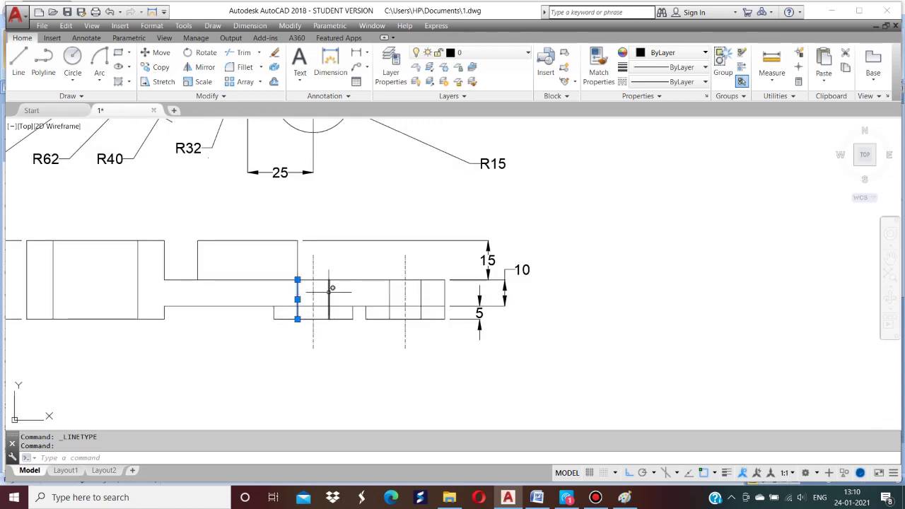
{"action": "left_click", "coordinate": [329, 291]}
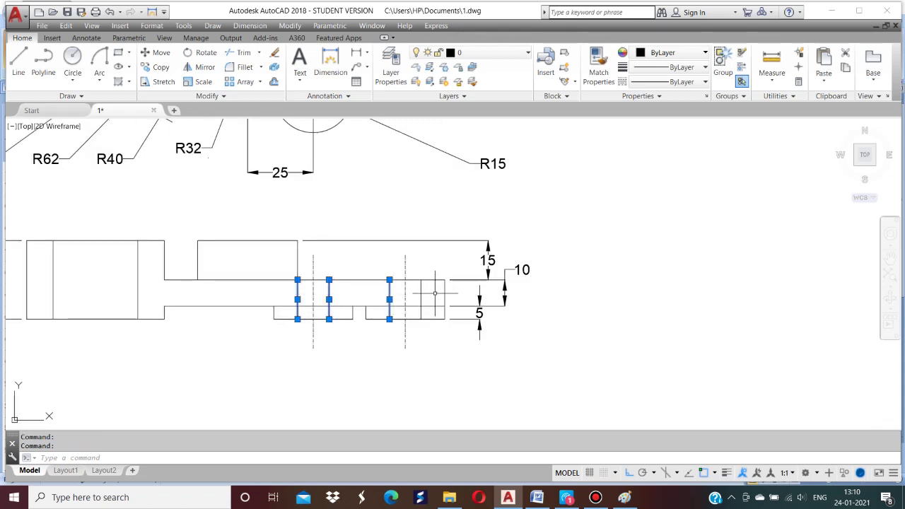
{"action": "left_click", "coordinate": [138, 279]}
{"action": "left_click", "coordinate": [51, 279]}
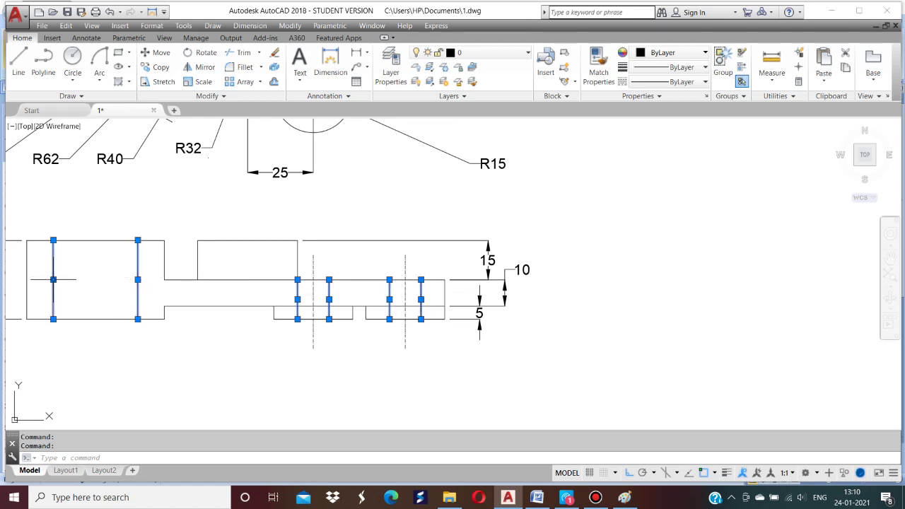
{"action": "scroll", "coordinate": [577, 281], "scroll_direction": "down", "scroll_amount": 2}
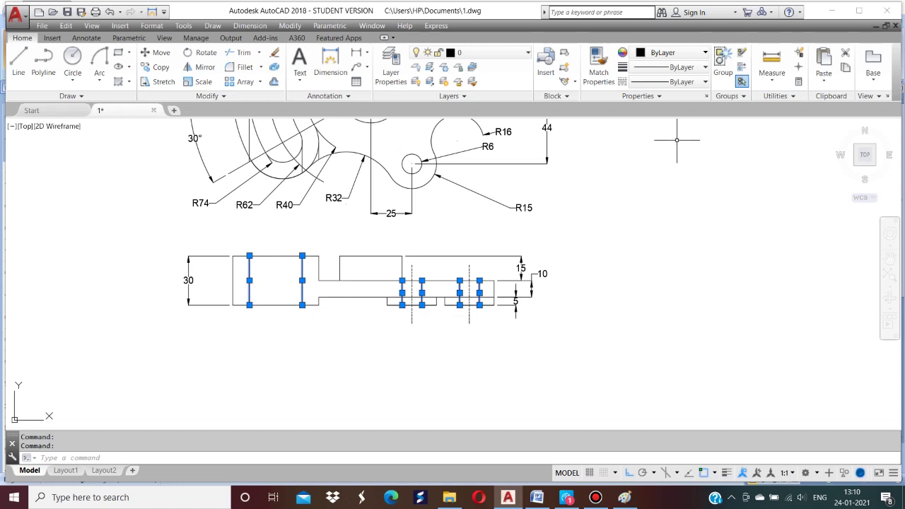
{"action": "left_click", "coordinate": [668, 82]}
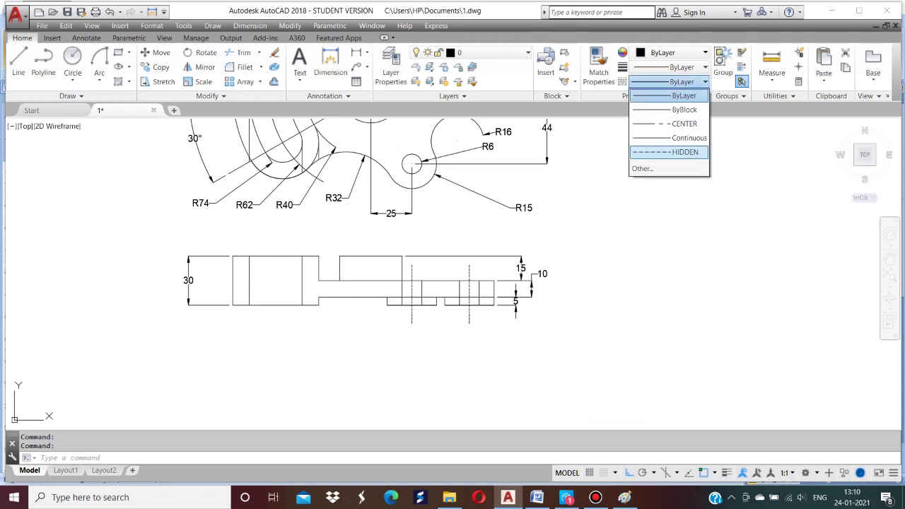
{"action": "left_click", "coordinate": [667, 152]}
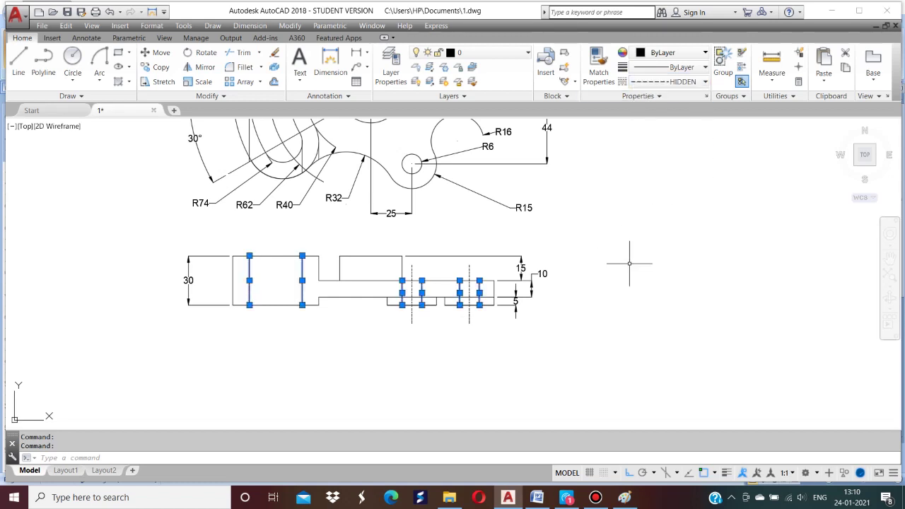
{"action": "key", "text": "Escape"}
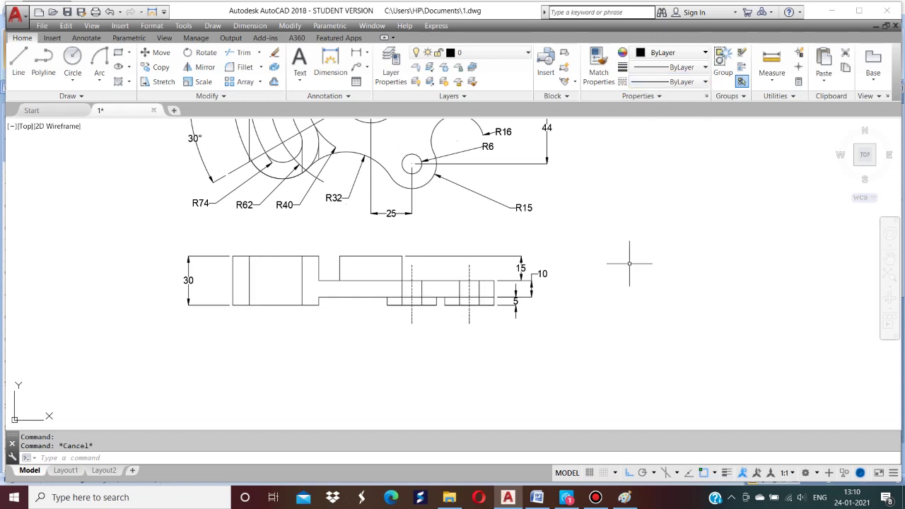
{"action": "left_click", "coordinate": [302, 271]}
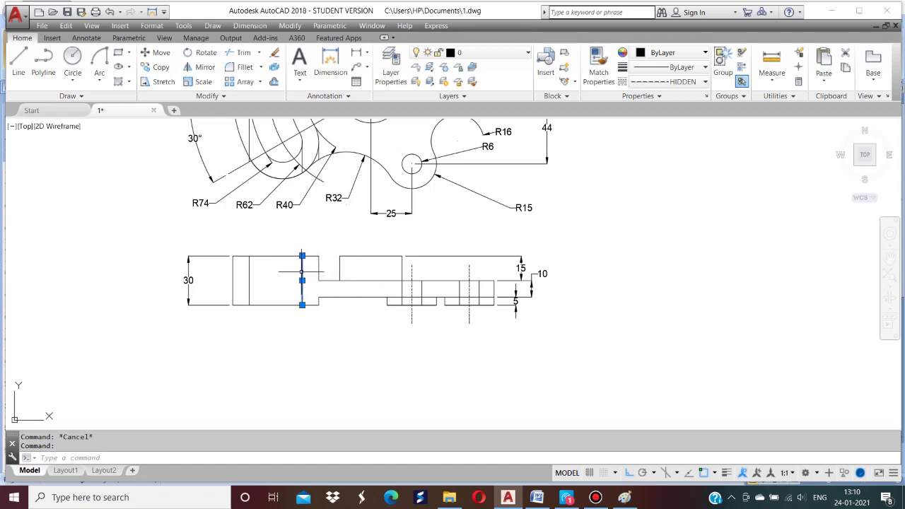
{"action": "key", "text": "Escape"}
Scale both bracket views with their dimensions by a factor of 2 about the centre of the concentric circles.
{"action": "type", "text": "z"}
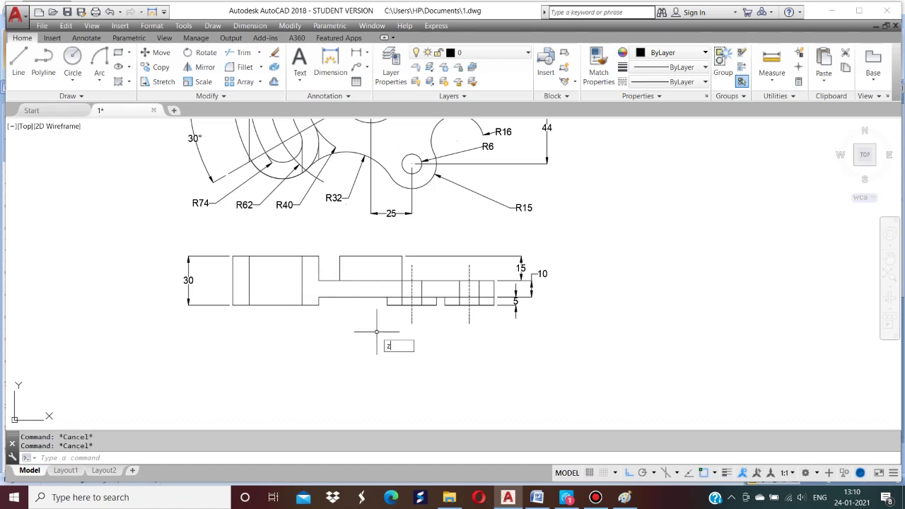
{"action": "key", "text": "Return"}
{"action": "type", "text": "a"}
{"action": "key", "text": "Return"}
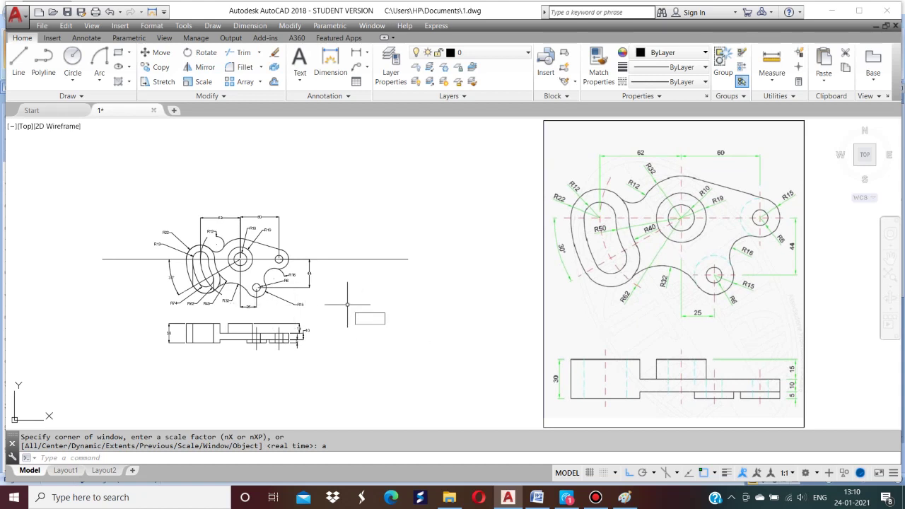
{"action": "type", "text": "sc"}
{"action": "key", "text": "Return"}
{"action": "type", "text": "w"}
{"action": "key", "text": "Return"}
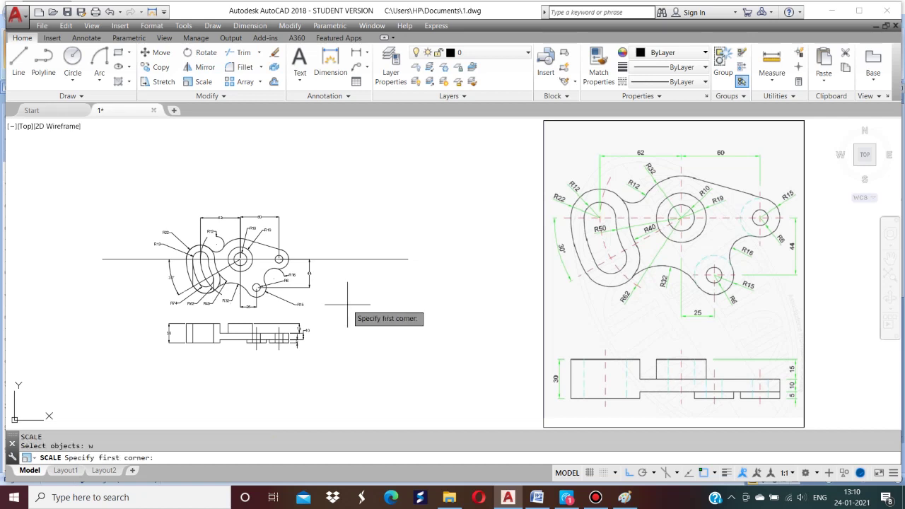
{"action": "left_click", "coordinate": [57, 176]}
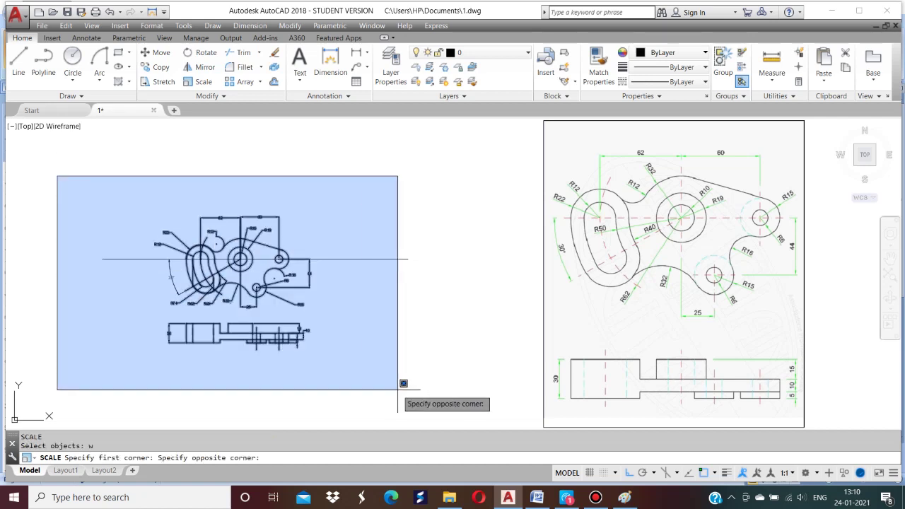
{"action": "left_click", "coordinate": [425, 400]}
{"action": "key", "text": "Return"}
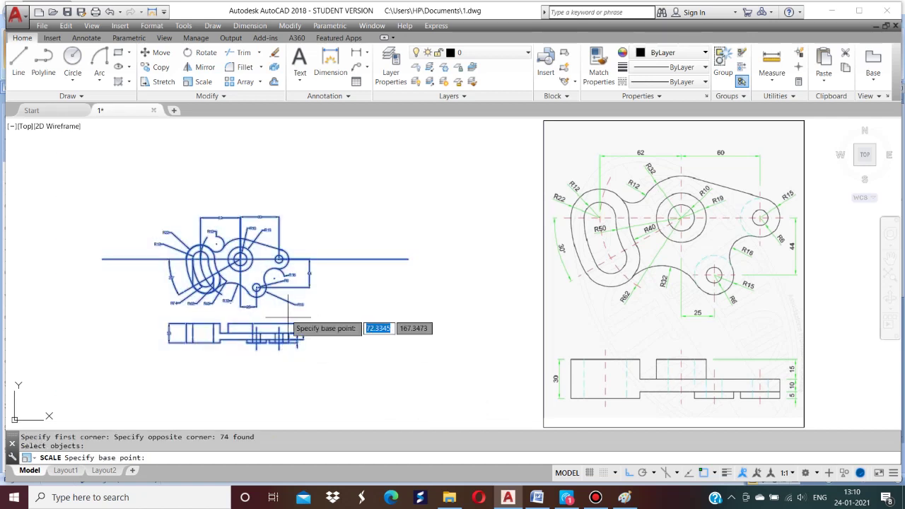
{"action": "left_click", "coordinate": [241, 260]}
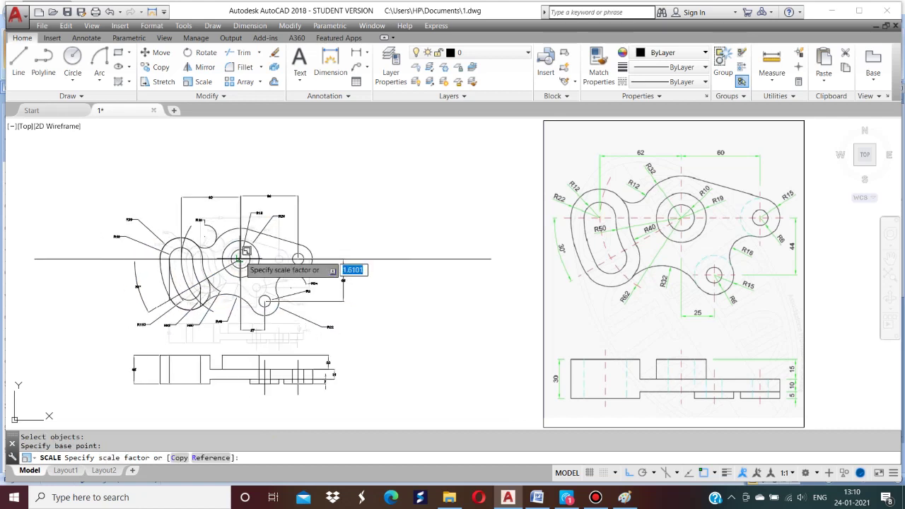
{"action": "type", "text": "10"}
{"action": "key", "text": "Return"}
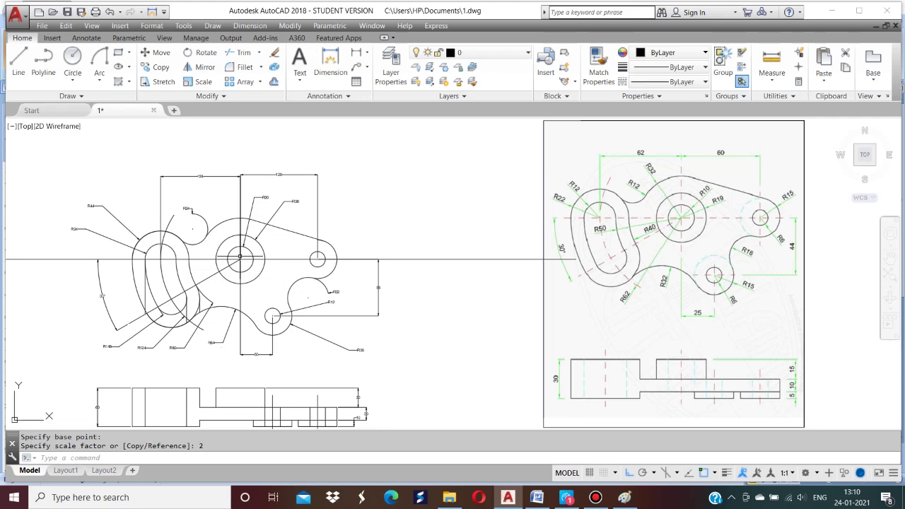
{"action": "type", "text": "z"}
{"action": "key", "text": "Return"}
{"action": "middle_click_drag", "start_coordinate": [232, 245], "coordinate": [247, 244]}
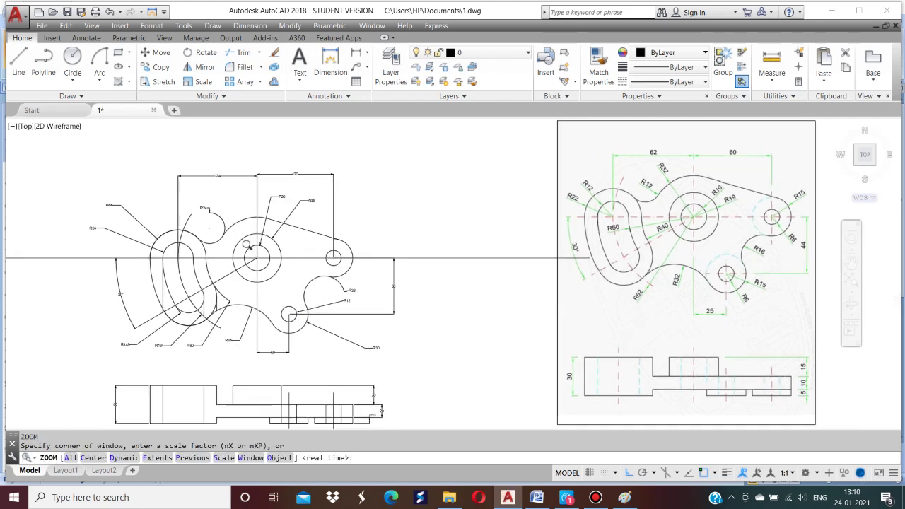
{"action": "type", "text": "a"}
{"action": "key", "text": "Return"}
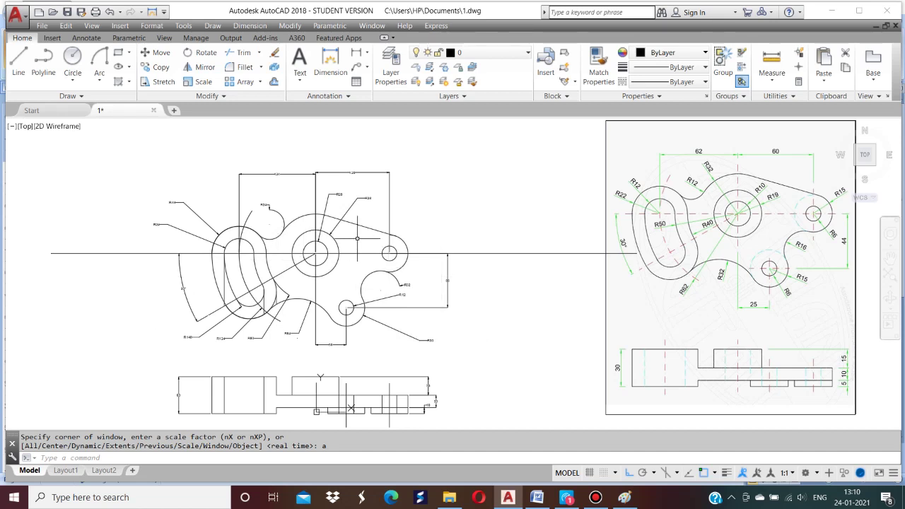
{"action": "type", "text": "dim"}
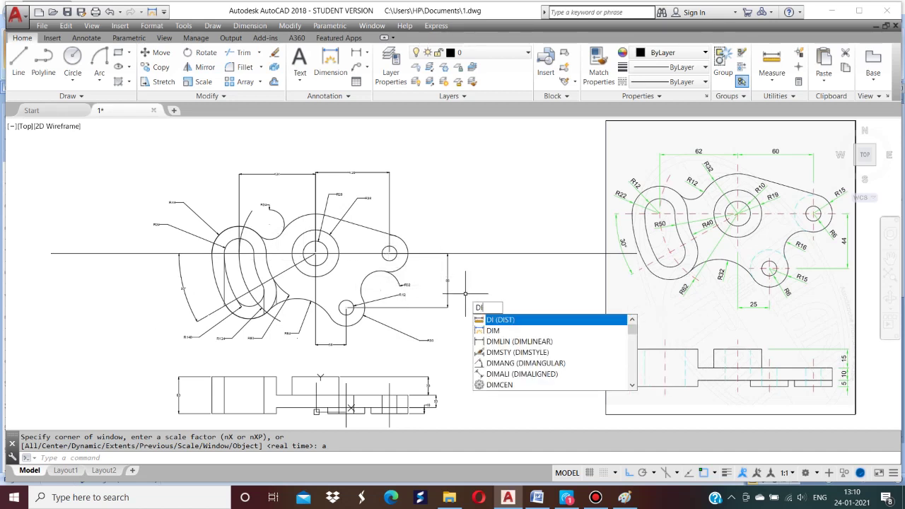
{"action": "key", "text": "Return"}
{"action": "type", "text": "s"}
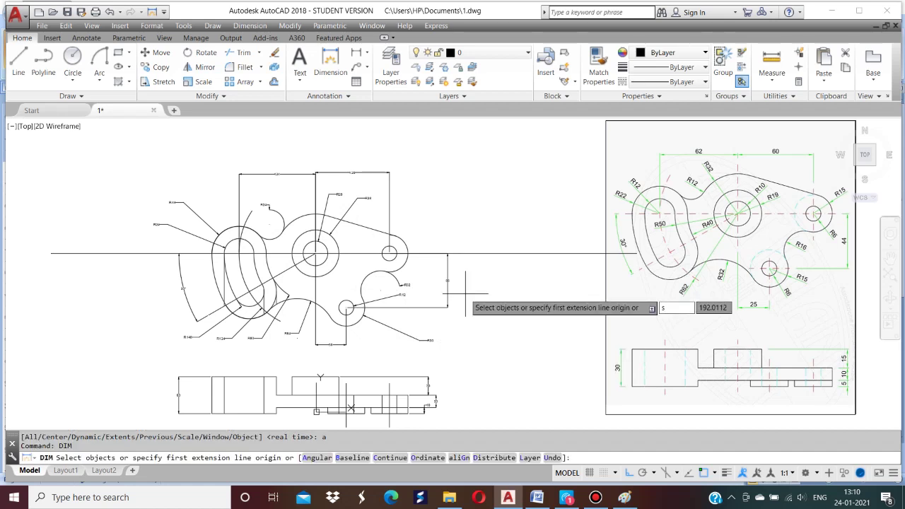
{"action": "key", "text": "Escape"}
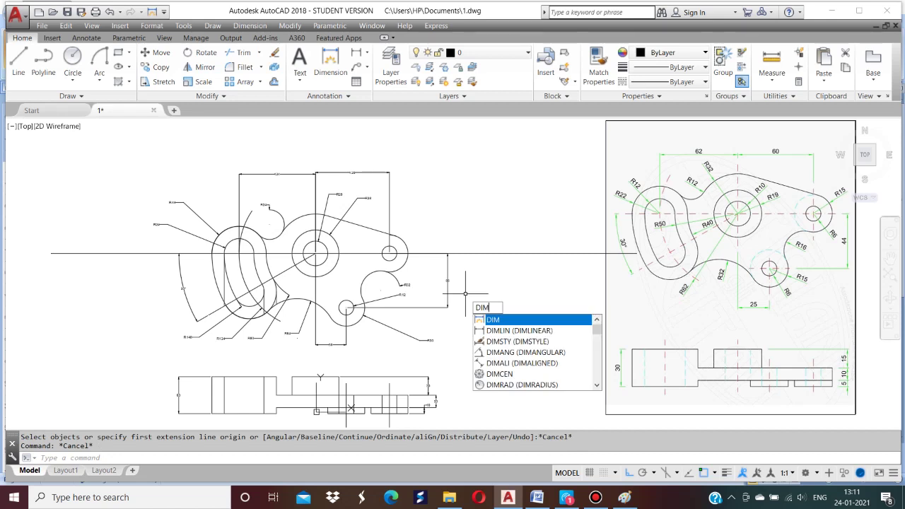
Modify the Standard dimension style to an arrow size of 8 and a text height of 10.
{"action": "key", "text": "Down"}
{"action": "key", "text": "Down"}
{"action": "key", "text": "Return"}
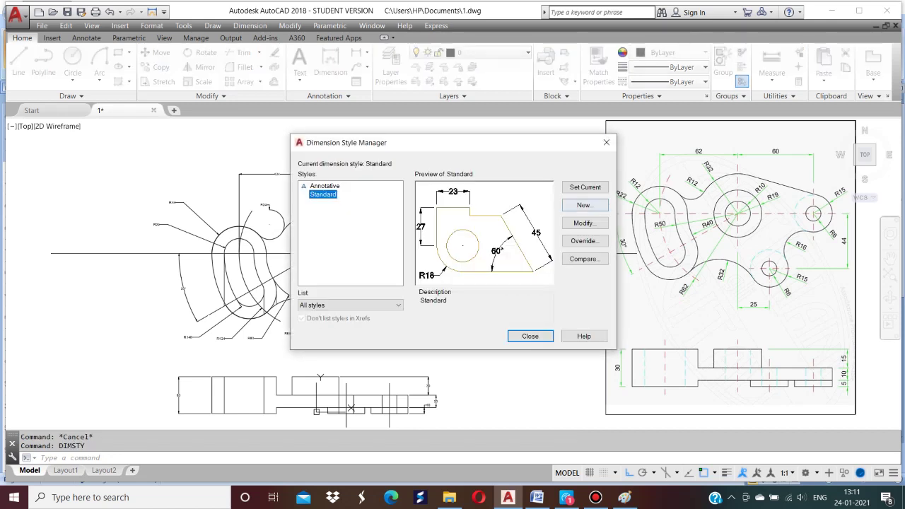
{"action": "left_click", "coordinate": [584, 223]}
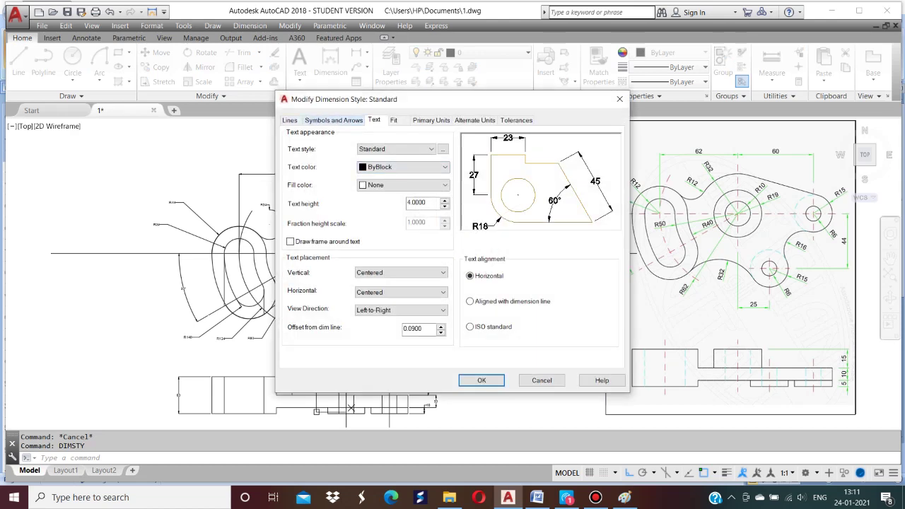
{"action": "left_click", "coordinate": [333, 120]}
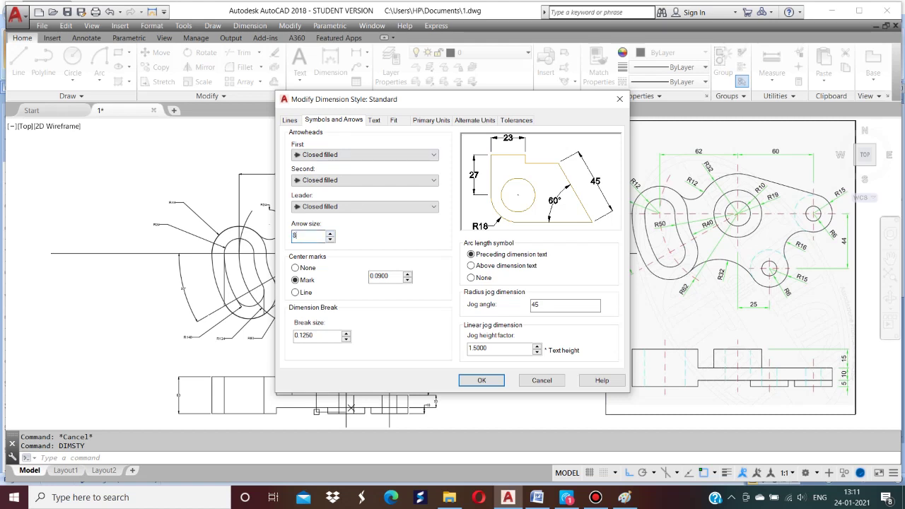
{"action": "left_click", "coordinate": [374, 121]}
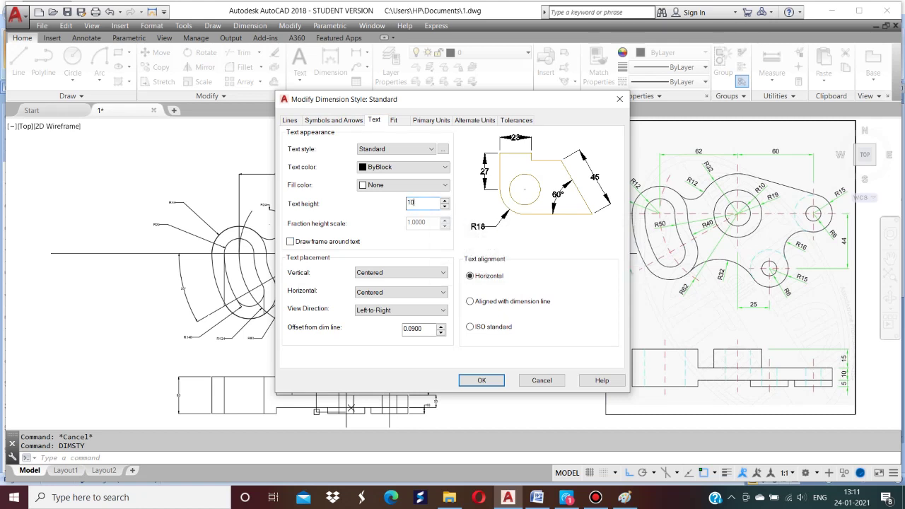
Set the Standard dimension style's vertical text placement to Above and its text alignment to ISO standard.
{"action": "left_click", "coordinate": [431, 121]}
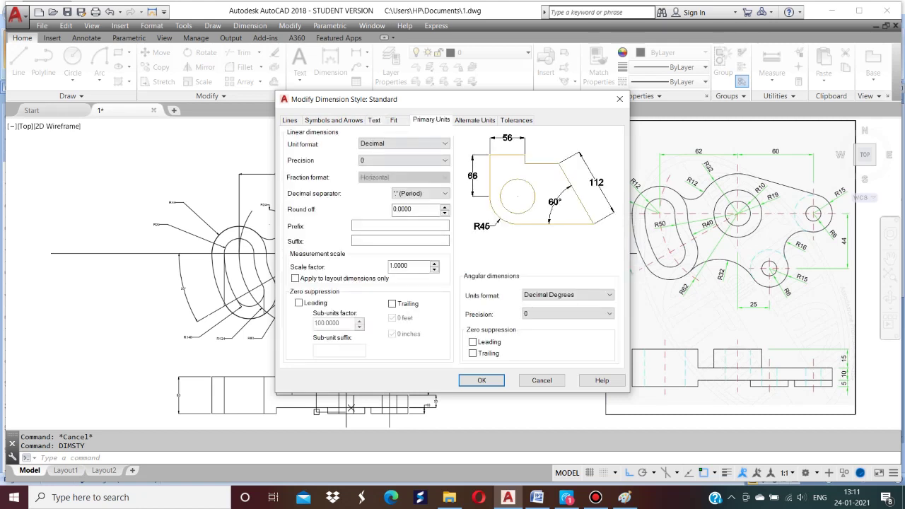
{"action": "left_click", "coordinate": [290, 120]}
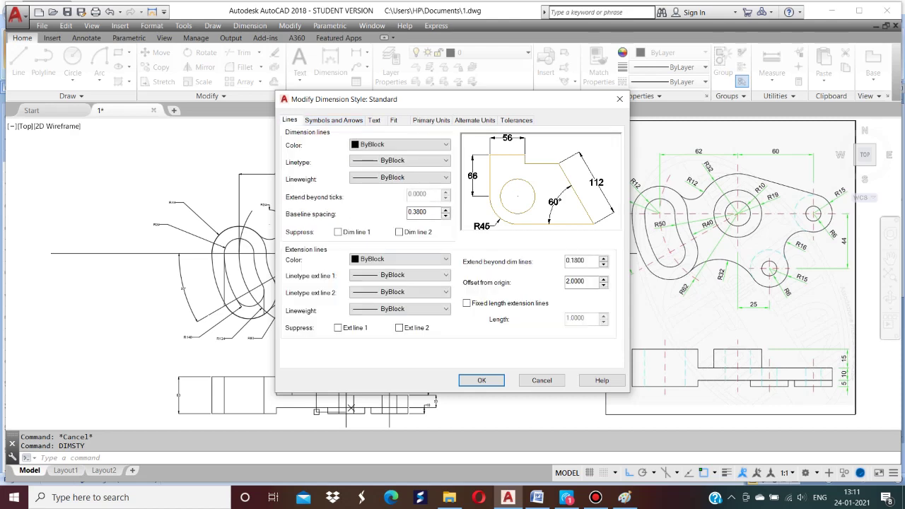
{"action": "left_click", "coordinate": [333, 120]}
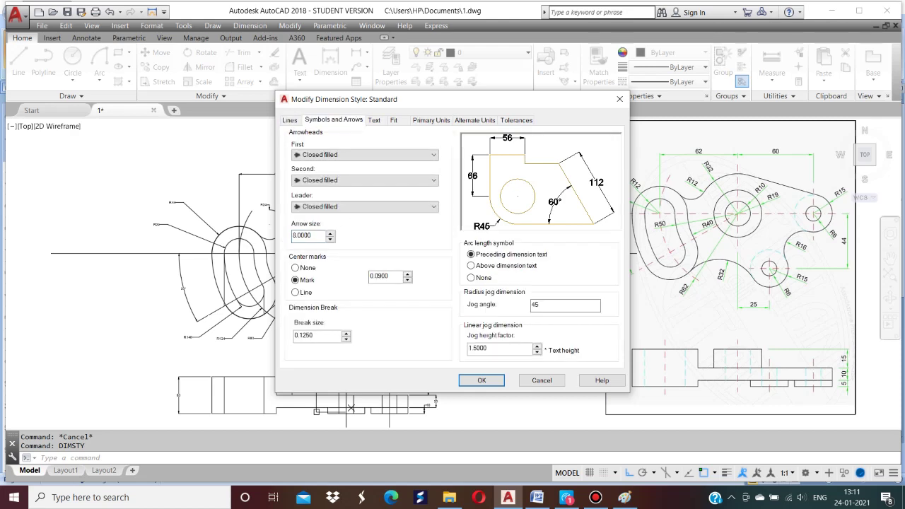
{"action": "left_click", "coordinate": [375, 120]}
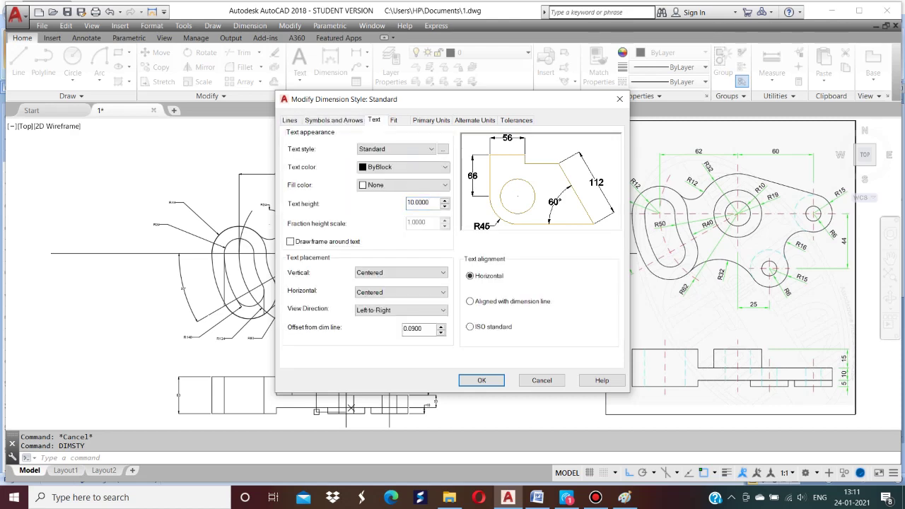
{"action": "left_click", "coordinate": [401, 272]}
{"action": "left_click", "coordinate": [365, 289]}
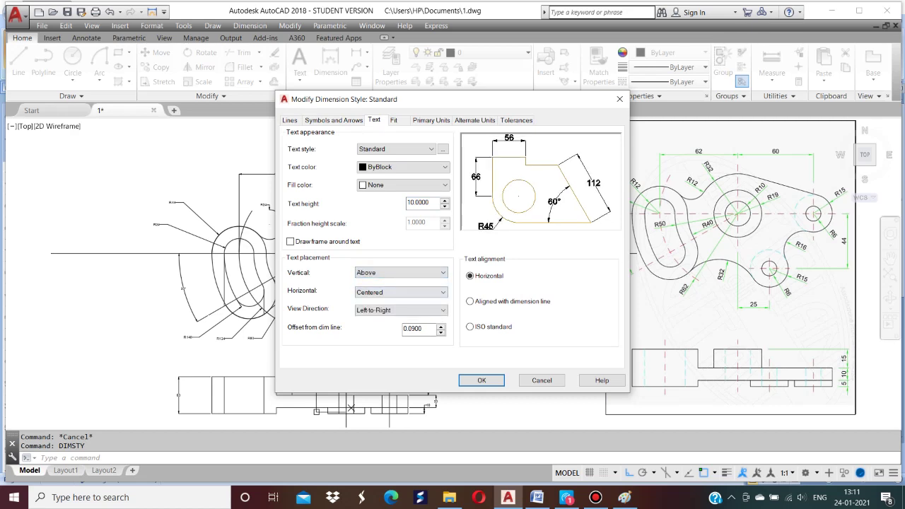
{"action": "left_click", "coordinate": [469, 327]}
{"action": "left_click", "coordinate": [482, 381]}
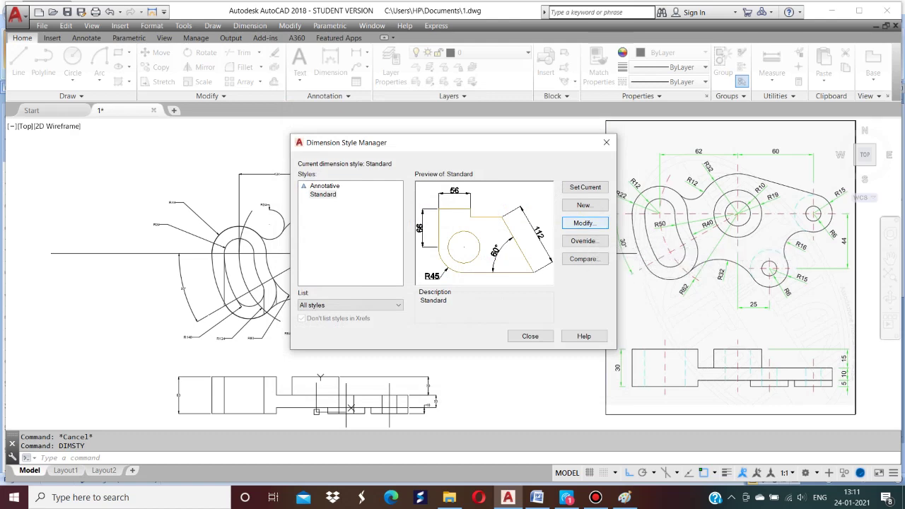
Set the extension lines' offset from origin to 4 in the Standard dimension style and close the style manager.
{"action": "left_click", "coordinate": [584, 223]}
{"action": "left_click", "coordinate": [289, 119]}
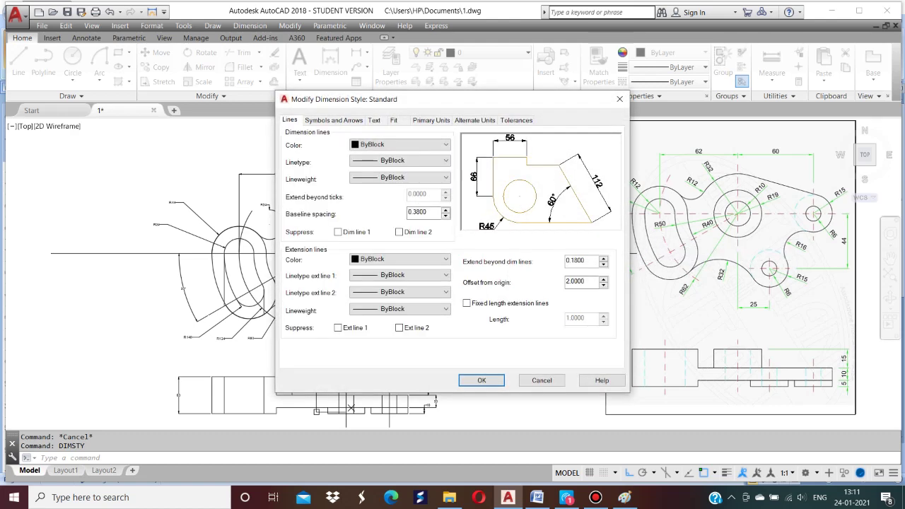
{"action": "double_click", "coordinate": [584, 282]}
{"action": "key", "text": "BackSpace"}
{"action": "type", "text": "4"}
{"action": "key", "text": "Return"}
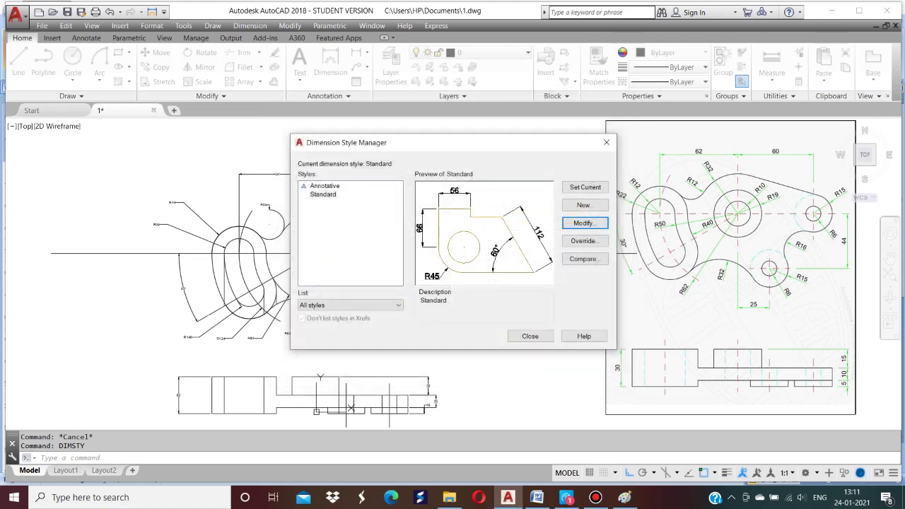
{"action": "left_click", "coordinate": [530, 336]}
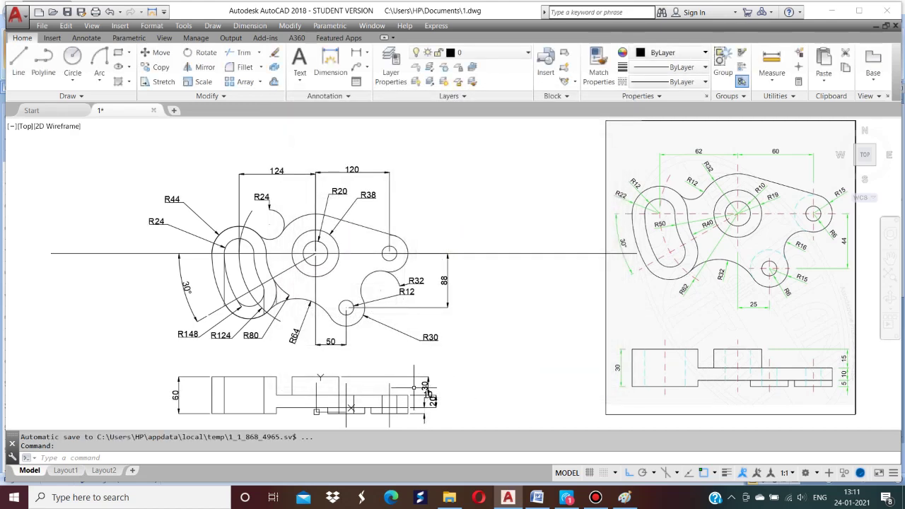
{"action": "scroll", "coordinate": [415, 410], "scroll_direction": "up", "scroll_amount": 2}
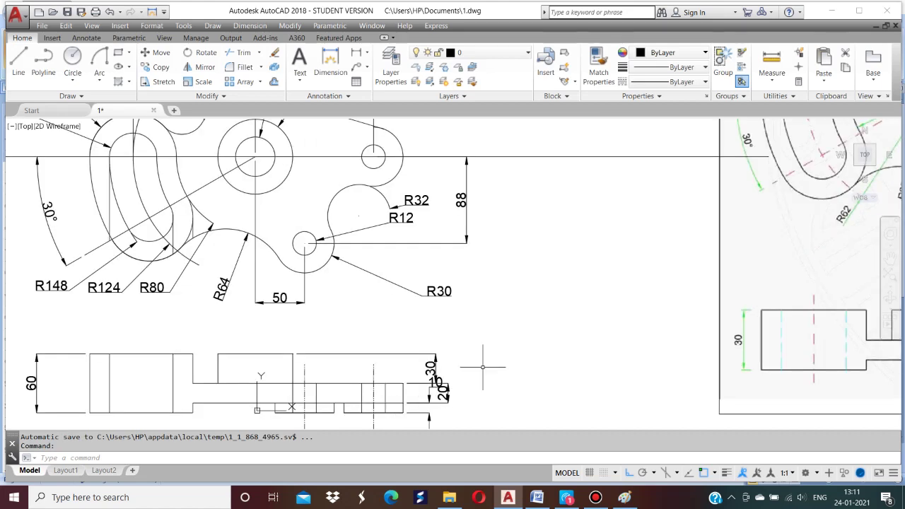
Stretch the raised boss's height dimension in the lower view outward, clear of the neighbouring vertical dimensions.
{"action": "scroll", "coordinate": [483, 367], "scroll_direction": "down", "scroll_amount": 2}
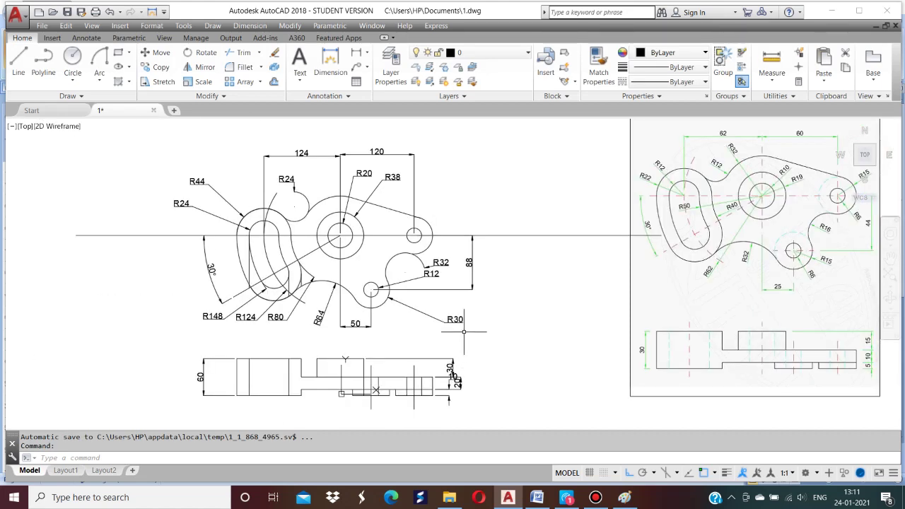
{"action": "key", "text": "Return"}
{"action": "type", "text": "a"}
{"action": "key", "text": "Return"}
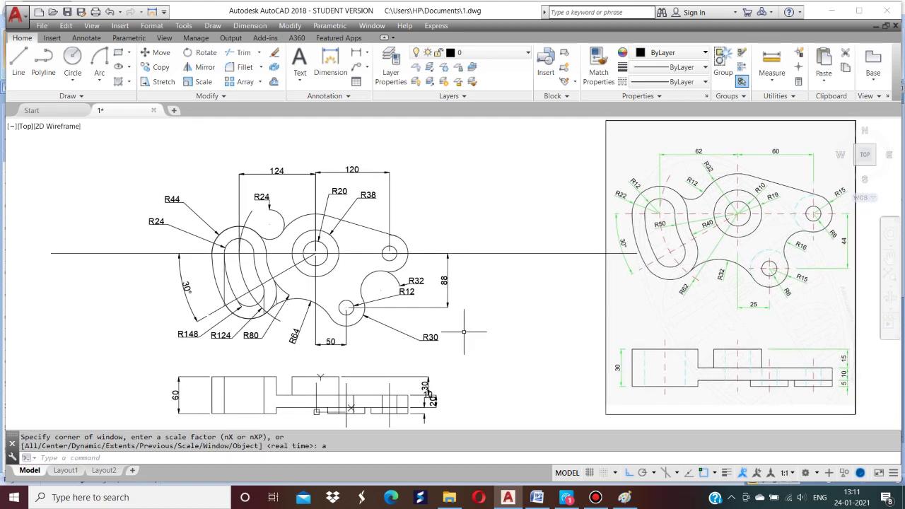
{"action": "scroll", "coordinate": [439, 403], "scroll_direction": "up", "scroll_amount": 2}
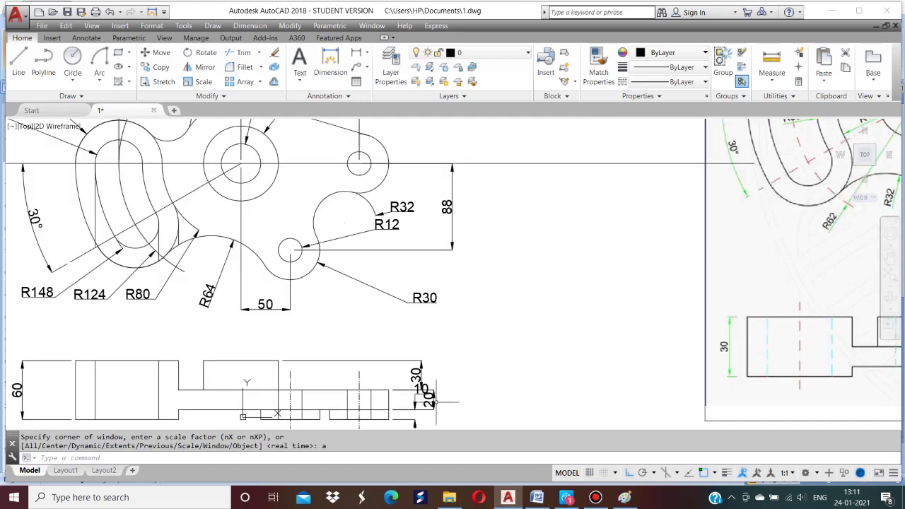
{"action": "left_click", "coordinate": [420, 369]}
{"action": "left_click", "coordinate": [421, 360]}
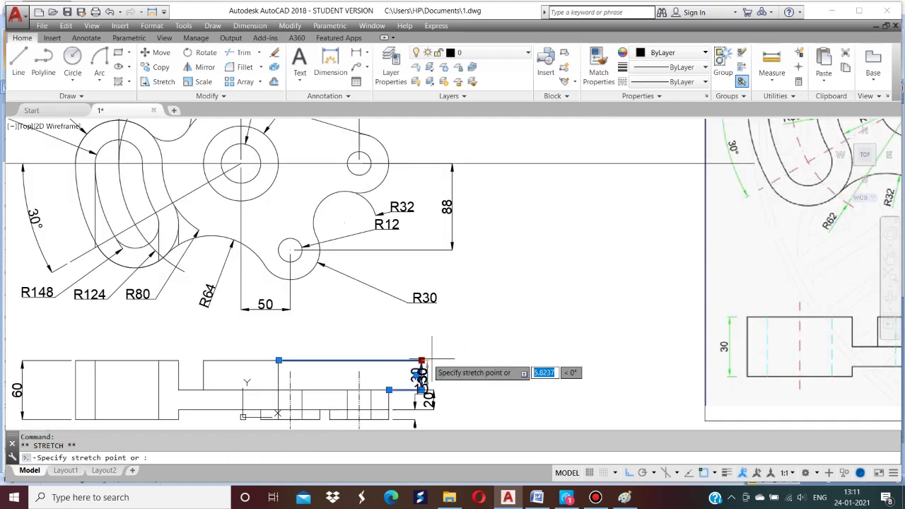
{"action": "left_click", "coordinate": [481, 360]}
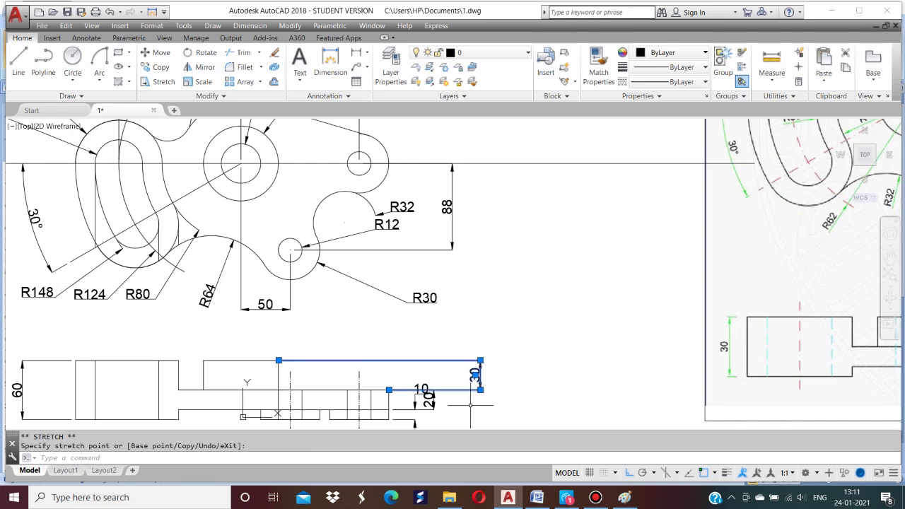
{"action": "scroll", "coordinate": [445, 404], "scroll_direction": "up", "scroll_amount": 2}
{"action": "scroll", "coordinate": [441, 305], "scroll_direction": "down", "scroll_amount": 4}
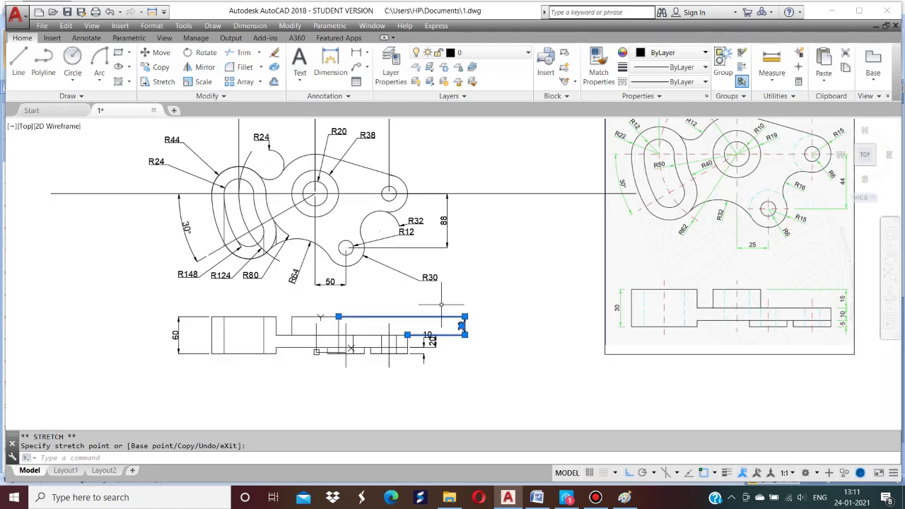
{"action": "key", "text": "Escape"}
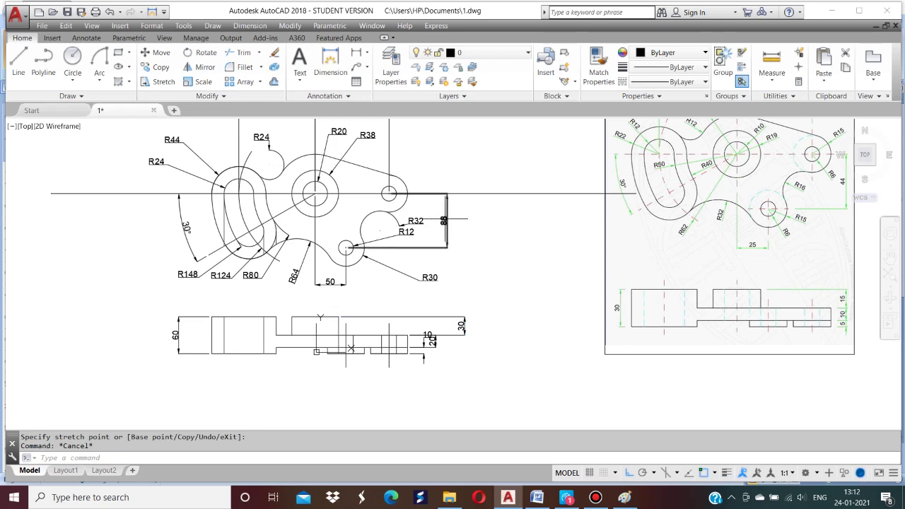
Override the text of the vertical dimension between the two small holes in the upper view with 44.
{"action": "left_click", "coordinate": [445, 220]}
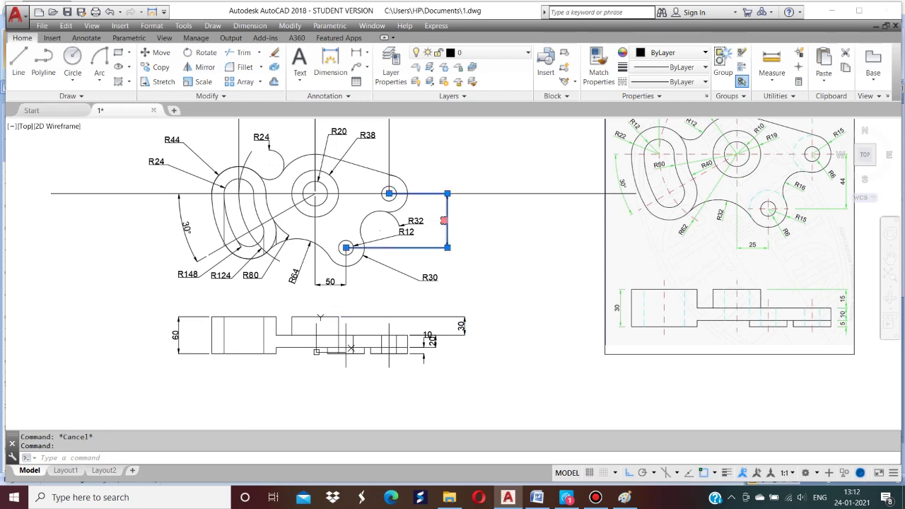
{"action": "left_click", "coordinate": [444, 219]}
{"action": "double_click", "coordinate": [444, 220]}
{"action": "key", "text": "Escape"}
{"action": "key", "text": "Escape"}
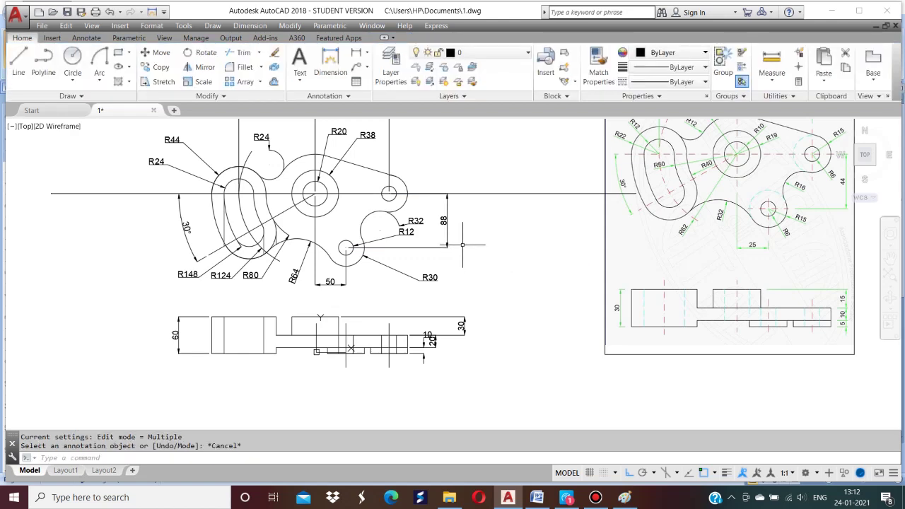
{"action": "double_click", "coordinate": [444, 221]}
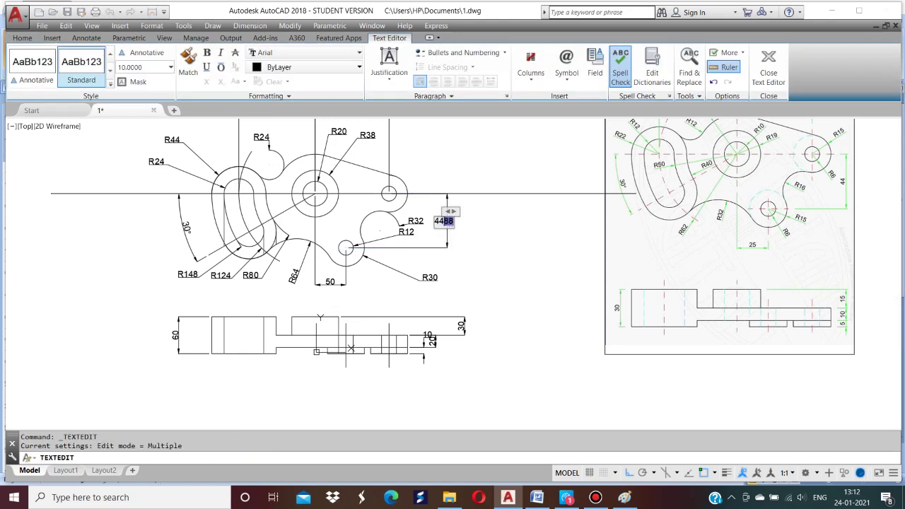
{"action": "left_click", "coordinate": [478, 255]}
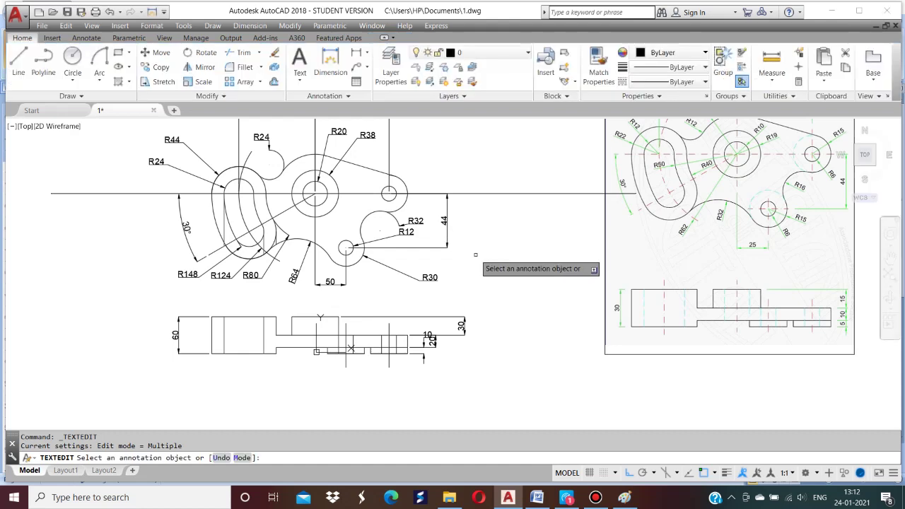
Override the radius text of the outer arc around the lower small hole with R15.
{"action": "left_click", "coordinate": [431, 277]}
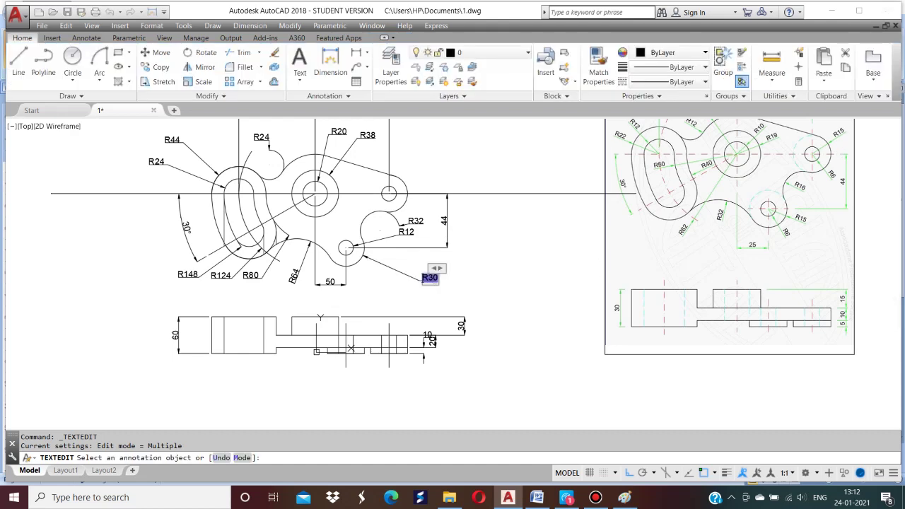
{"action": "type", "text": "15"}
{"action": "left_click", "coordinate": [434, 284]}
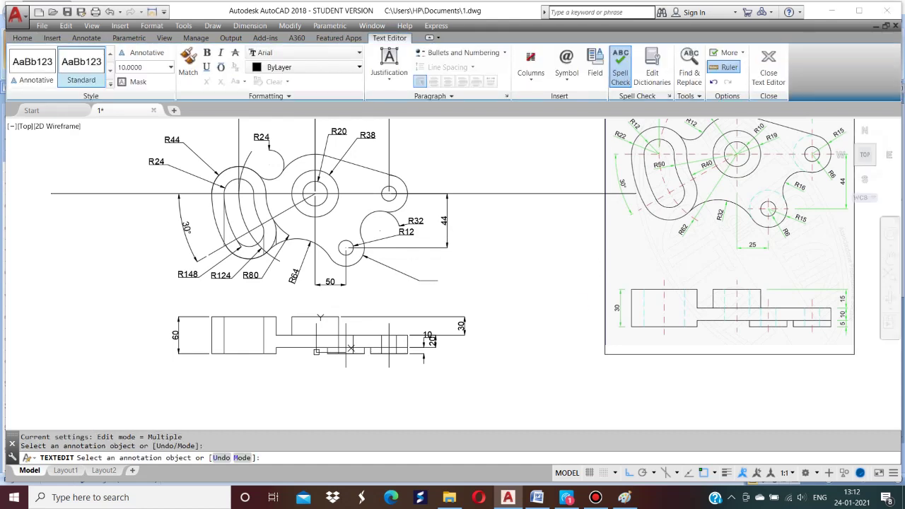
{"action": "left_click", "coordinate": [432, 281]}
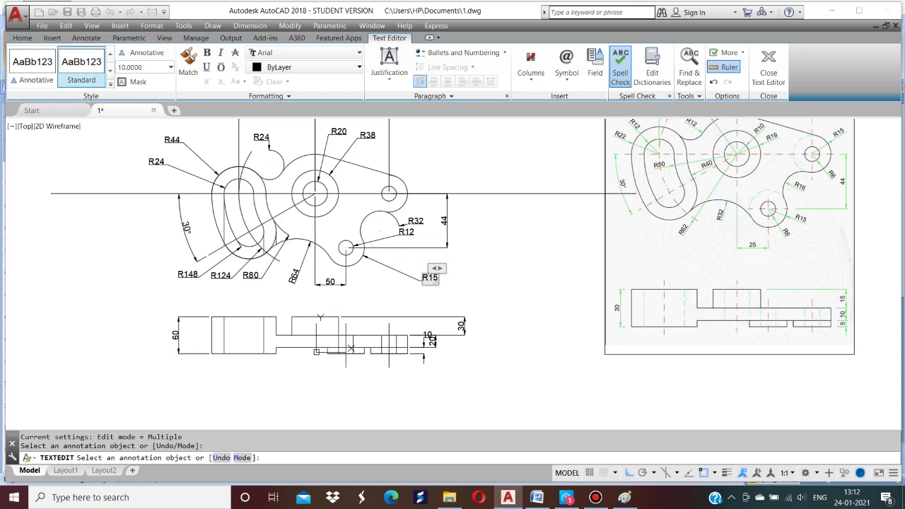
{"action": "left_click", "coordinate": [467, 277]}
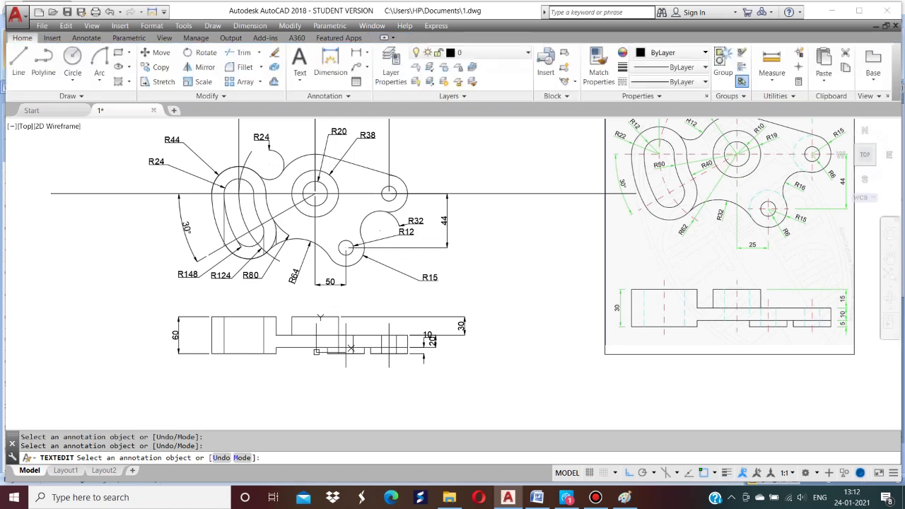
Override the lower small hole's radius text with R6 and the concave arc's radius text above it with R16.
{"action": "left_click", "coordinate": [406, 232]}
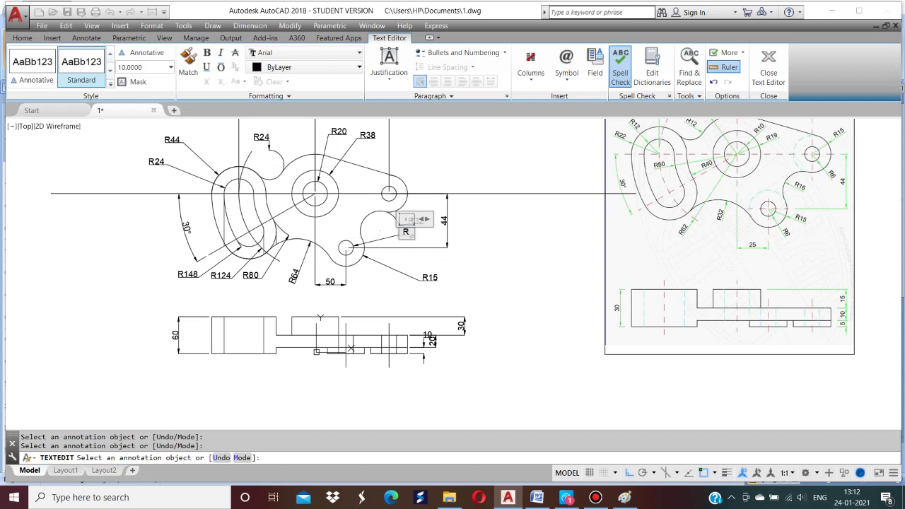
{"action": "left_click", "coordinate": [472, 263]}
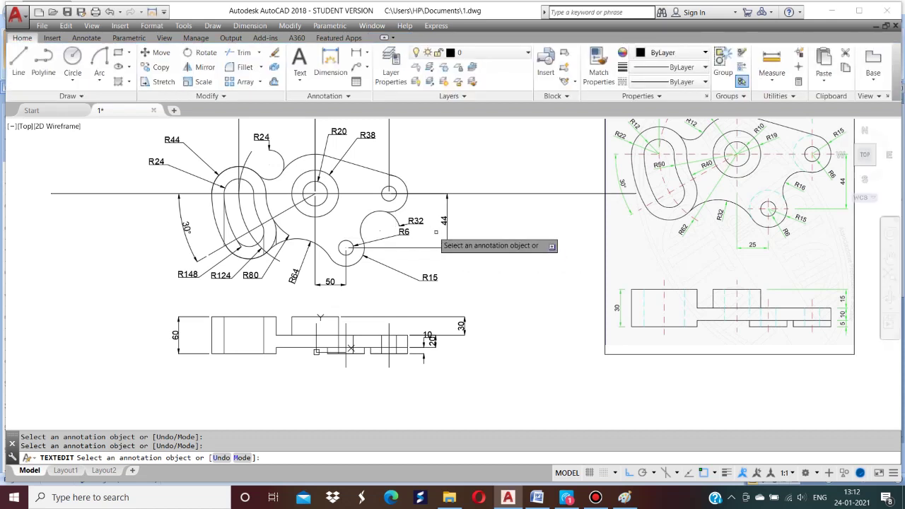
{"action": "left_click", "coordinate": [415, 222]}
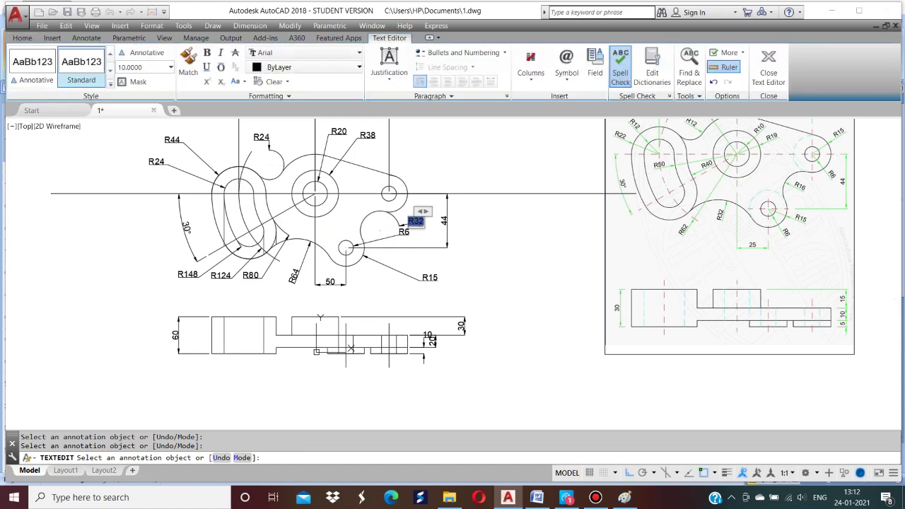
{"action": "type", "text": "R16"}
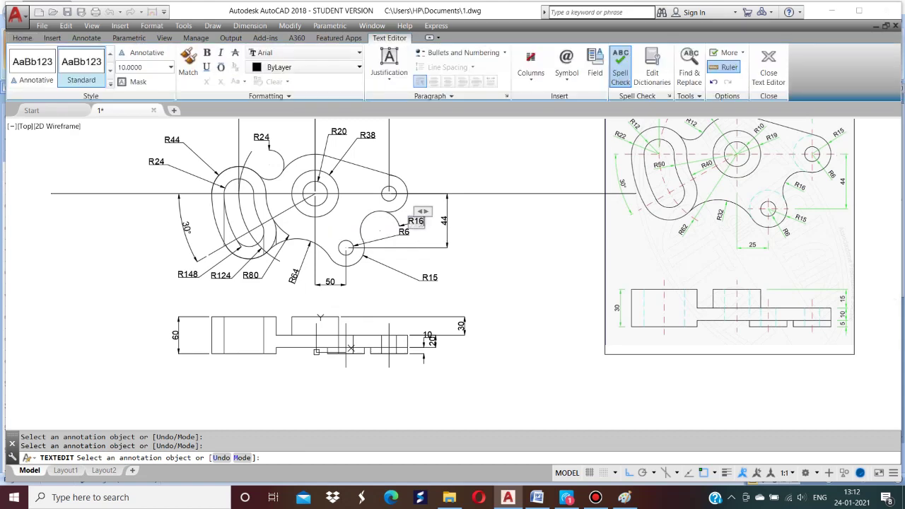
{"action": "left_click", "coordinate": [467, 248]}
{"action": "key", "text": "Escape"}
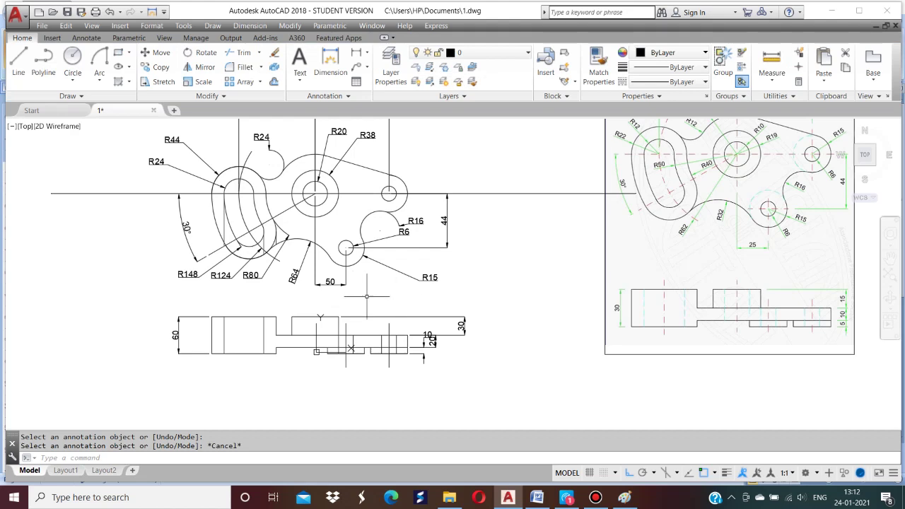
Override the horizontal dimension below the upper view with 25 and the radius text of the large concave lower arc with R32.
{"action": "double_click", "coordinate": [331, 282]}
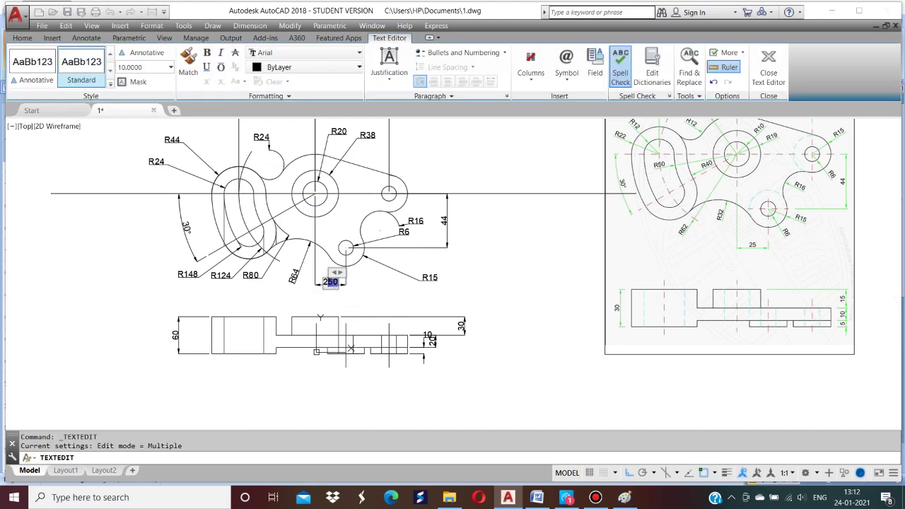
{"action": "type", "text": "25"}
{"action": "key", "text": "Delete"}
{"action": "left_click", "coordinate": [375, 297]}
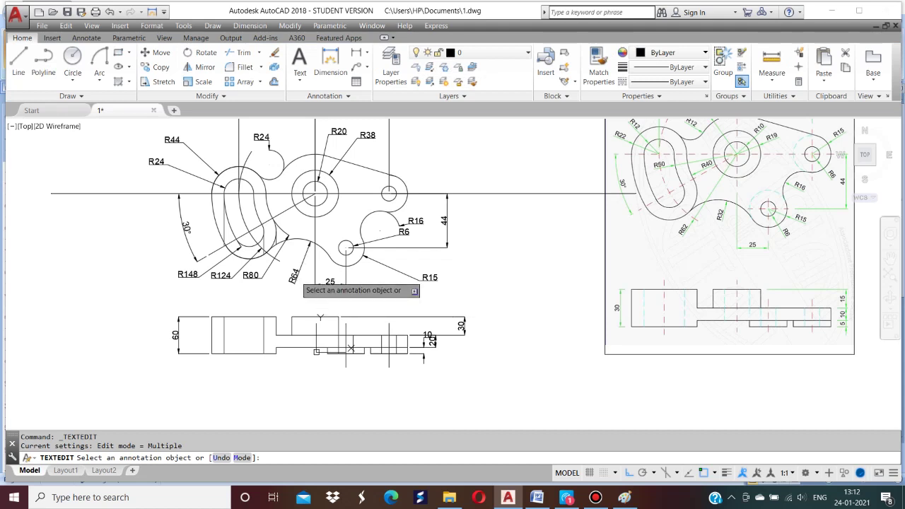
{"action": "left_click", "coordinate": [294, 276]}
{"action": "type", "text": "R32"}
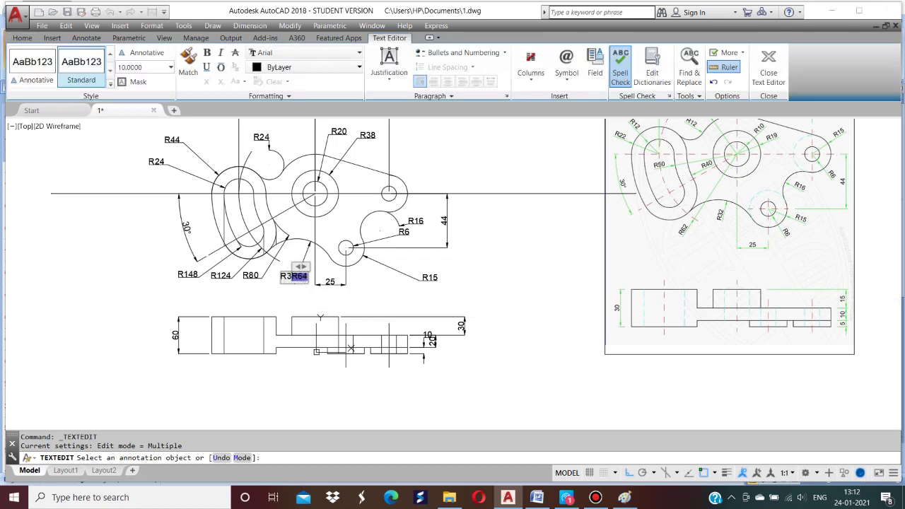
{"action": "key", "text": "Delete"}
{"action": "left_click", "coordinate": [307, 292]}
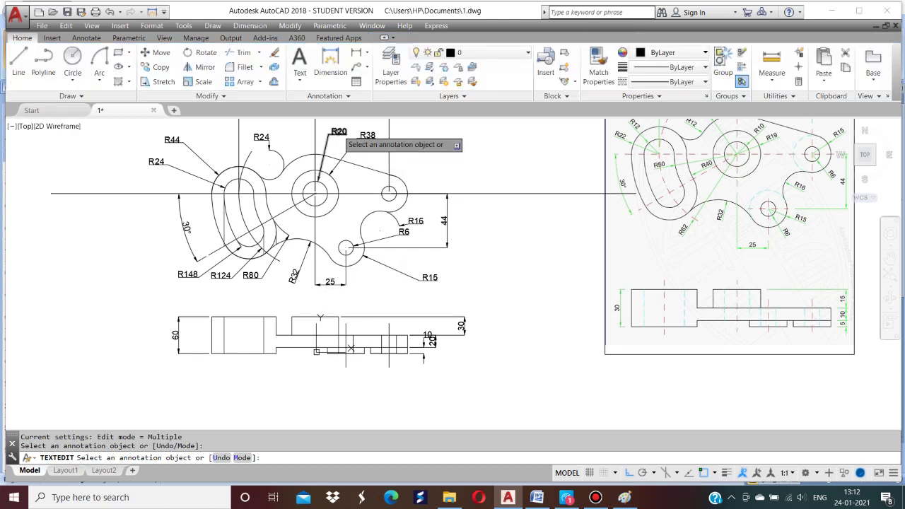
Override the radius texts of the concentric circles with R10 for the inner circle and R19 for the outer one.
{"action": "left_click", "coordinate": [338, 132]}
{"action": "type", "text": "R"}
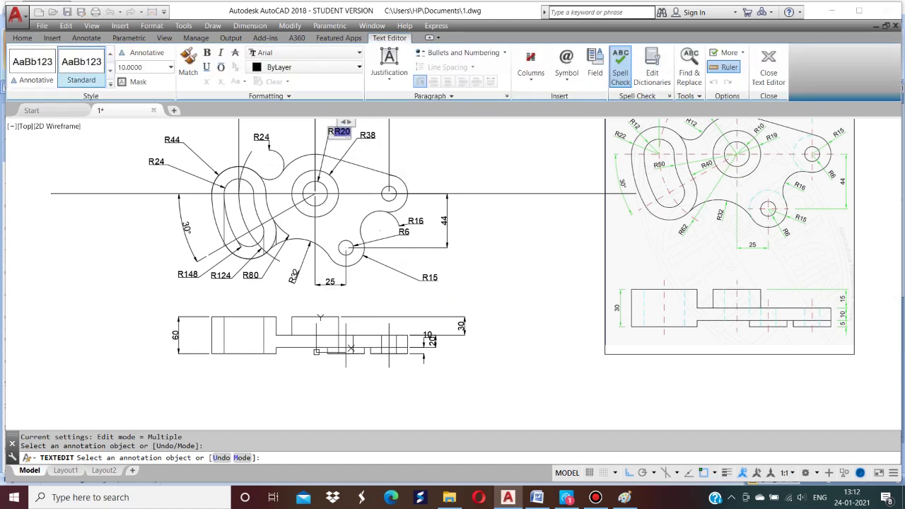
{"action": "type", "text": "10"}
{"action": "key", "text": "Delete"}
{"action": "left_click", "coordinate": [478, 177]}
{"action": "left_click", "coordinate": [367, 135]}
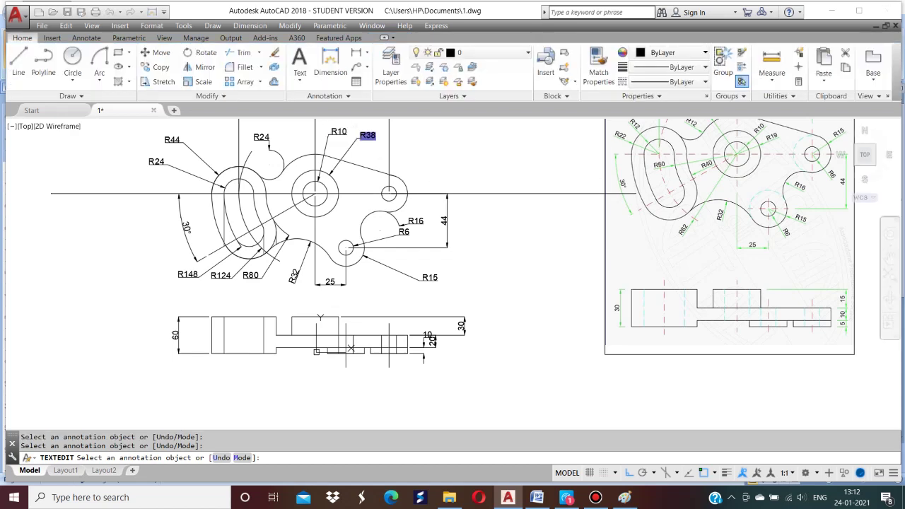
{"action": "type", "text": "R19"}
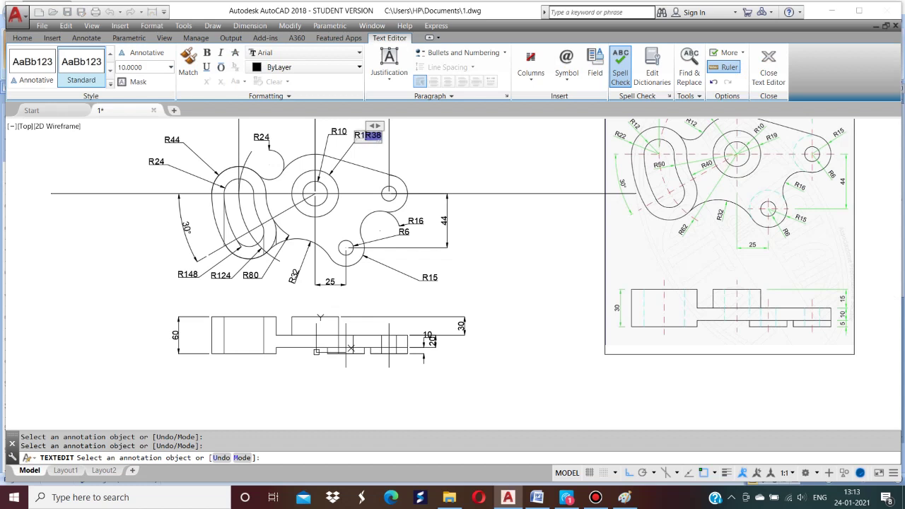
{"action": "key", "text": "Delete"}
{"action": "left_click", "coordinate": [444, 174]}
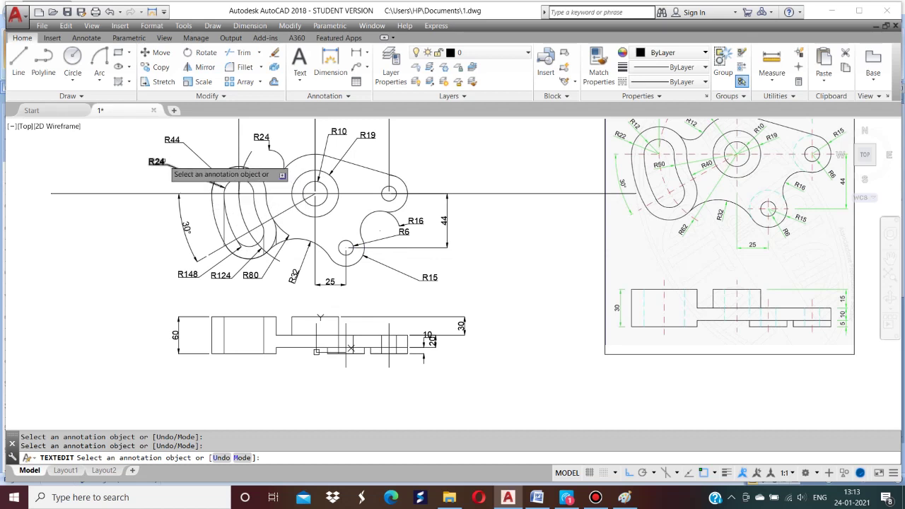
Override the curved slot's radius texts with R12 for the inner outline and R22 for the outer outline.
{"action": "left_click", "coordinate": [156, 162]}
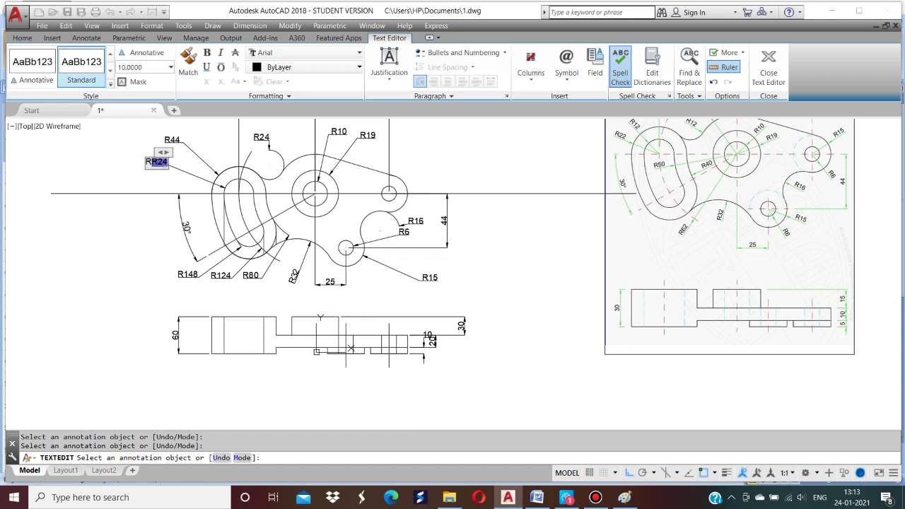
{"action": "type", "text": "R12"}
{"action": "key", "text": "Delete"}
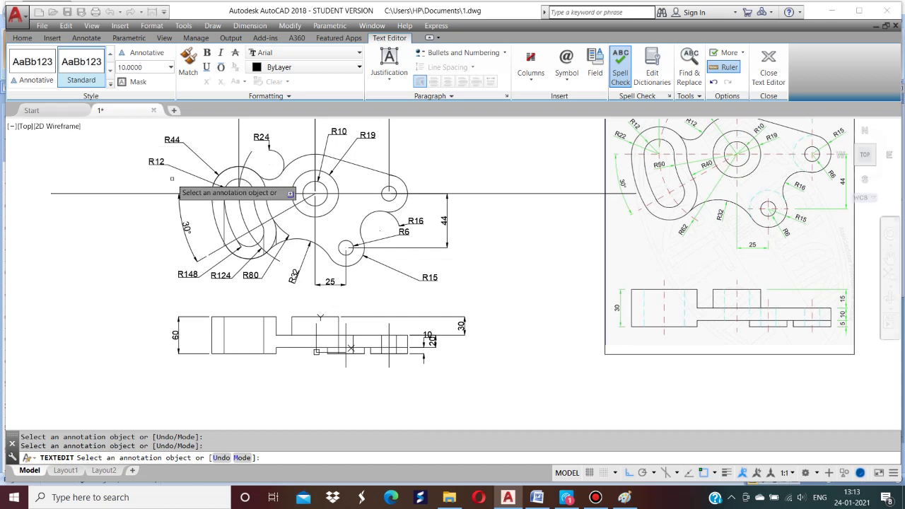
{"action": "left_click", "coordinate": [174, 186]}
{"action": "left_click", "coordinate": [171, 140]}
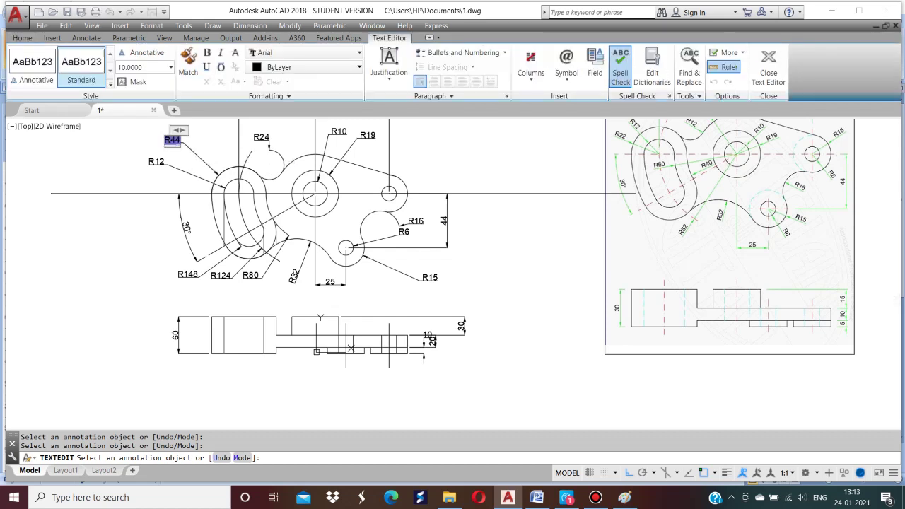
{"action": "type", "text": "R22"}
{"action": "key", "text": "Delete"}
{"action": "left_click", "coordinate": [263, 140]}
Override the radius text of the small arc between the slot and the central boss with R12.
{"action": "left_click", "coordinate": [261, 137]}
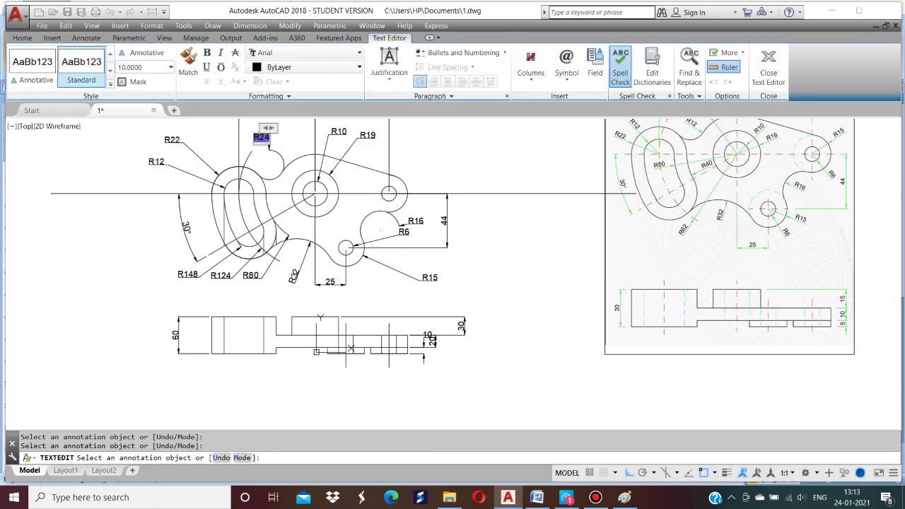
{"action": "type", "text": "R12"}
{"action": "key", "text": "Delete"}
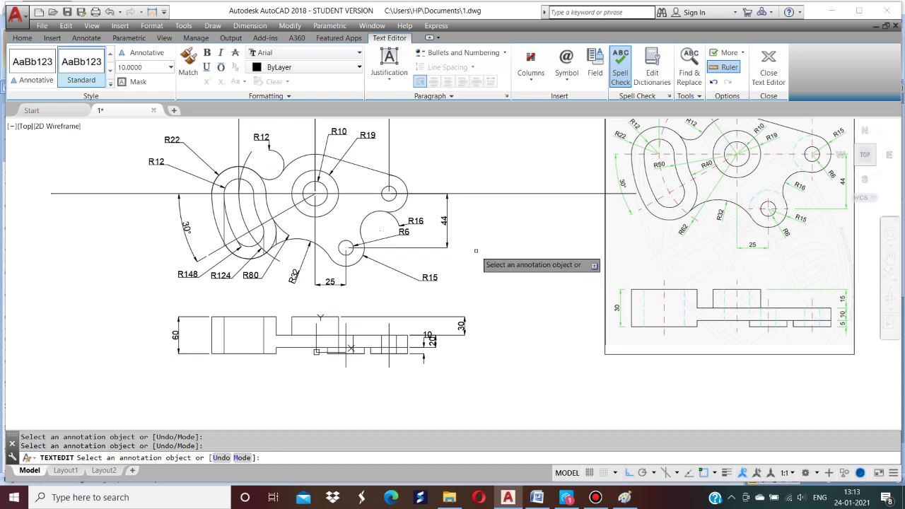
{"action": "left_click", "coordinate": [478, 255]}
Override the text of the R80 radius dimension below the slot with R40.
{"action": "left_click", "coordinate": [252, 275]}
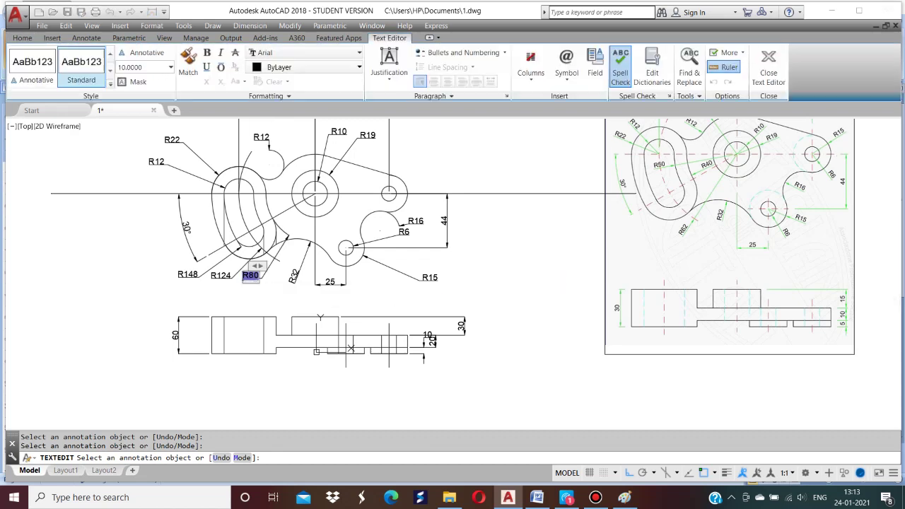
{"action": "type", "text": "R40"}
{"action": "left_click", "coordinate": [297, 291]}
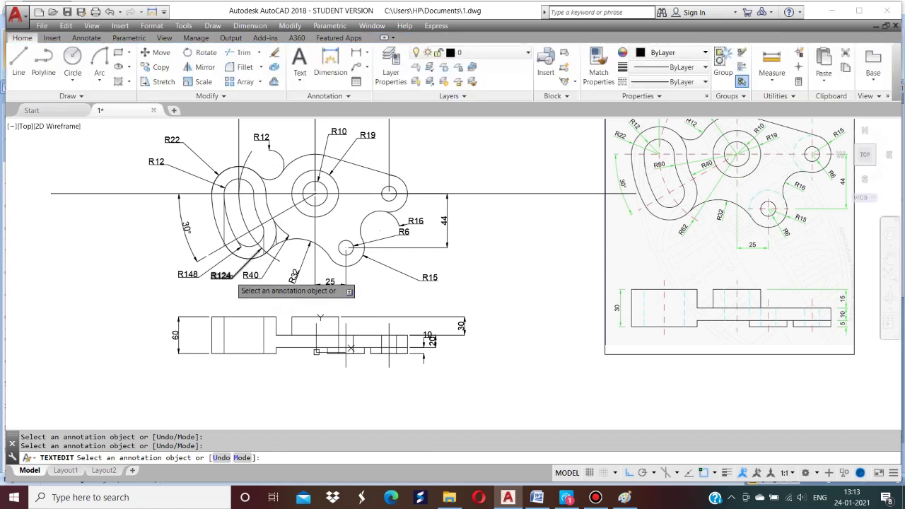
Override the curved slot's remaining radius texts, replacing R124 with R62 and R148 with R74.
{"action": "left_click", "coordinate": [221, 275]}
{"action": "type", "text": "R"}
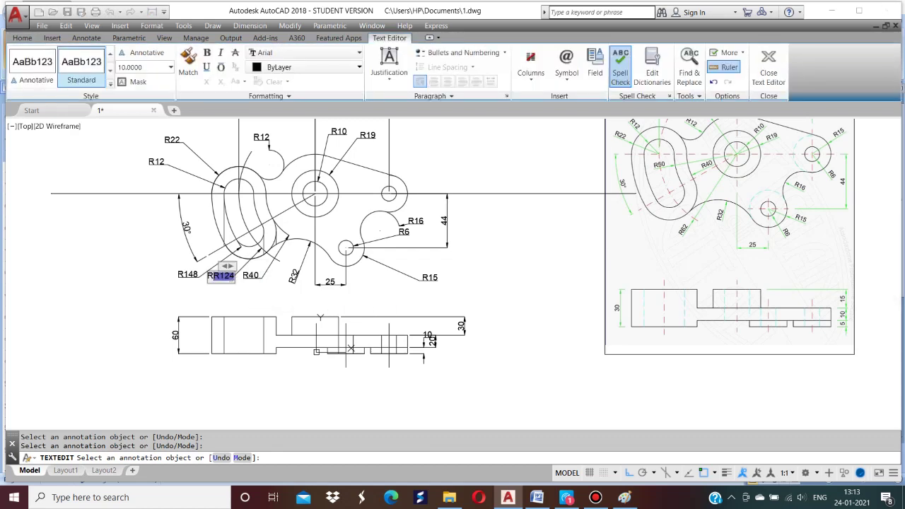
{"action": "type", "text": "62"}
{"action": "key", "text": "Delete"}
{"action": "left_click", "coordinate": [244, 295]}
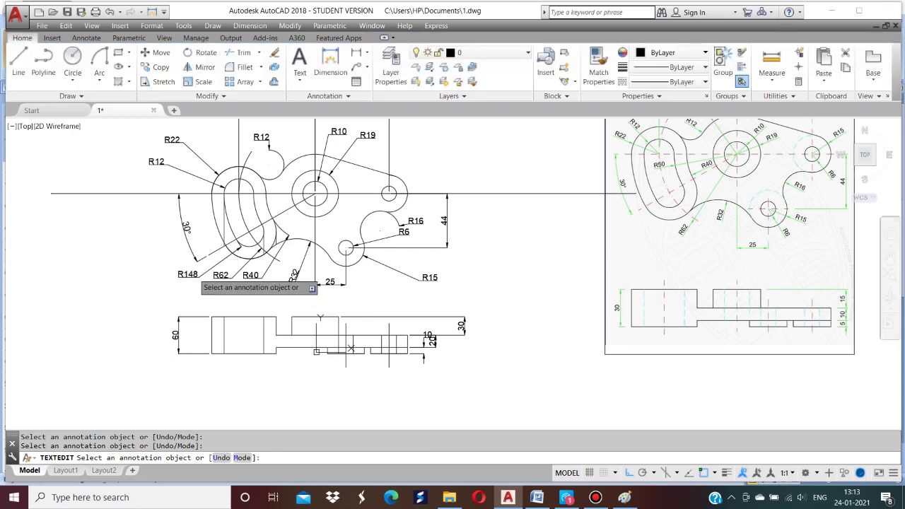
{"action": "left_click", "coordinate": [187, 274]}
{"action": "type", "text": "R7"}
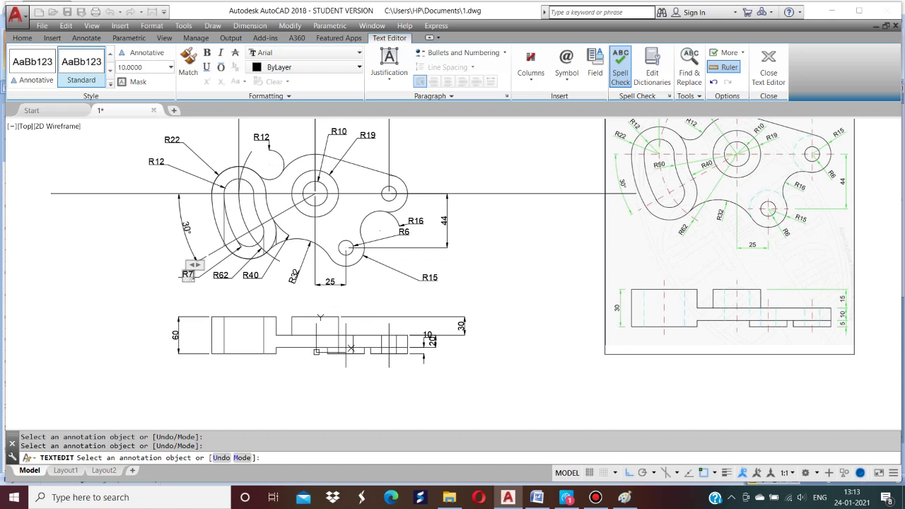
{"action": "left_click", "coordinate": [201, 283]}
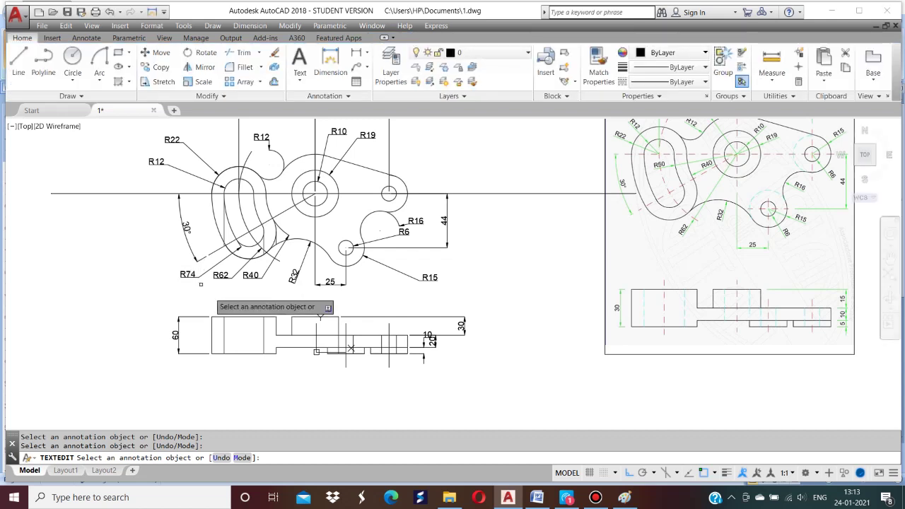
Override the two horizontal dimension texts above the plan view with 60 for the boss-to-hole distance and 62 for the slot-to-boss distance.
{"action": "scroll", "coordinate": [467, 283], "scroll_direction": "down", "scroll_amount": 2}
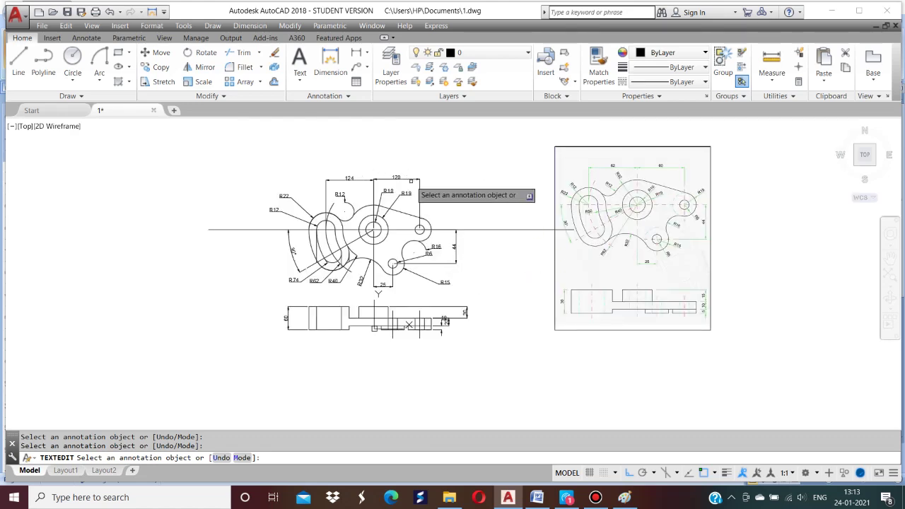
{"action": "left_click", "coordinate": [397, 177]}
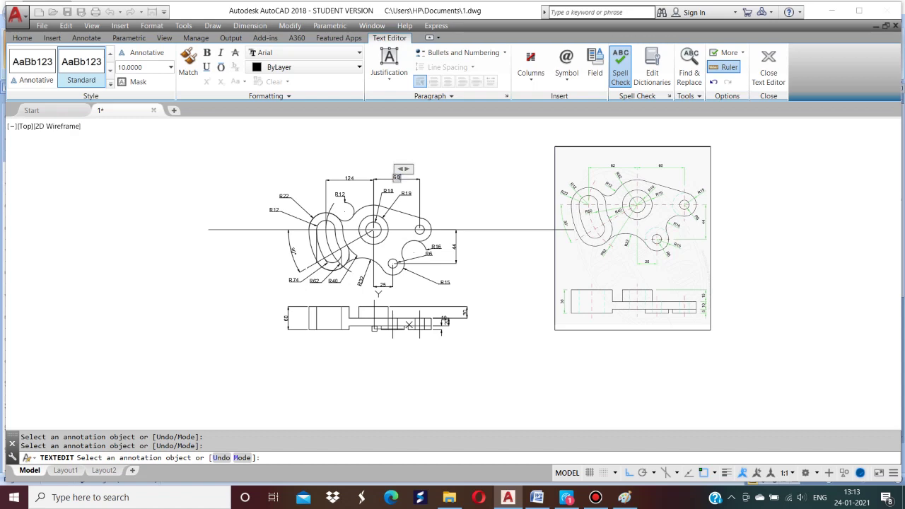
{"action": "left_click", "coordinate": [495, 205]}
{"action": "scroll", "coordinate": [466, 201], "scroll_direction": "up", "scroll_amount": 2}
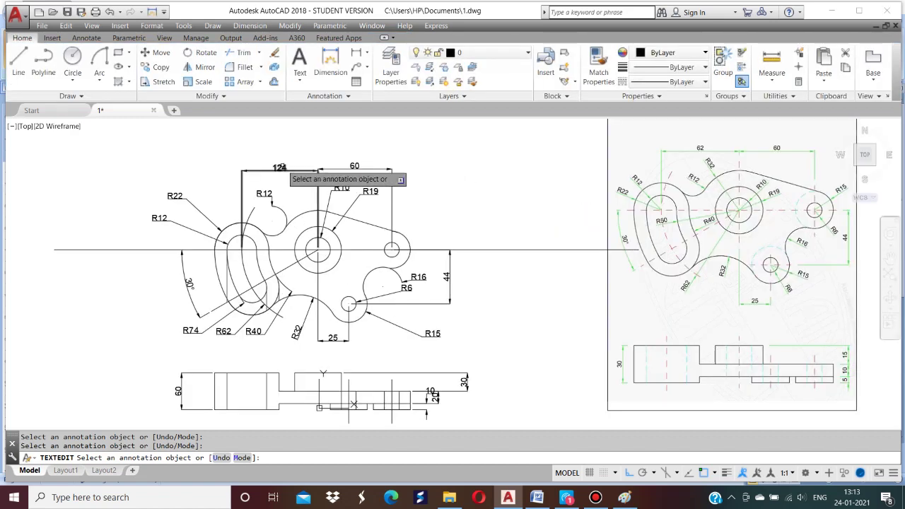
{"action": "left_click", "coordinate": [280, 168]}
{"action": "type", "text": "62"}
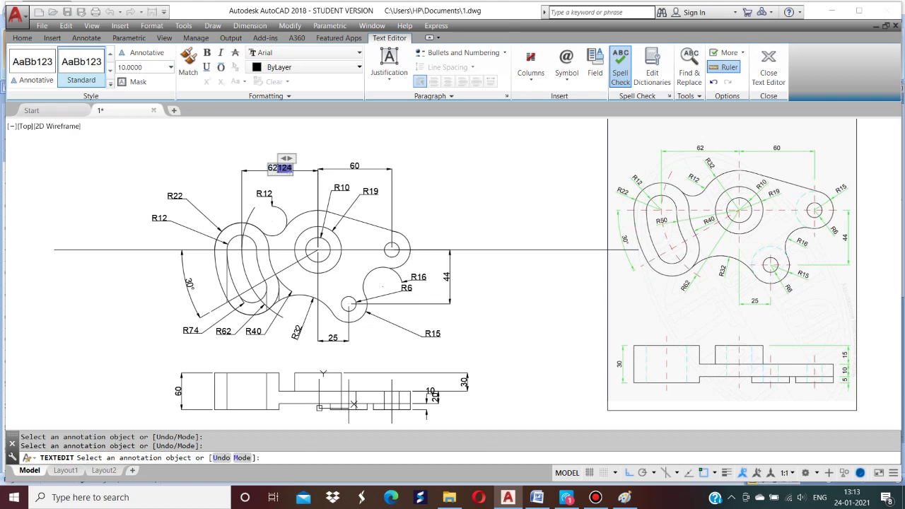
{"action": "key", "text": "Delete"}
{"action": "left_click", "coordinate": [448, 189]}
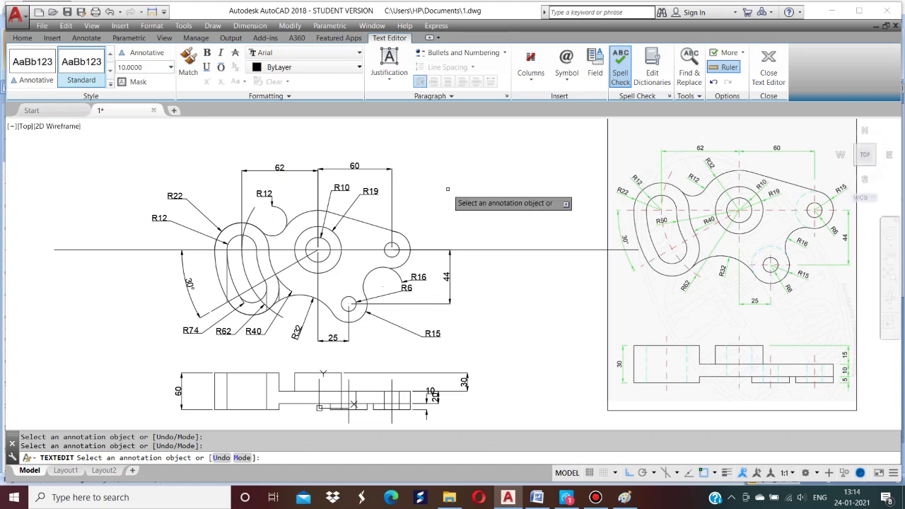
Override the front view's three step-height texts with 15 for the upper boss, 10 for the plate and 5 for the lower pads.
{"action": "left_click", "coordinate": [463, 382]}
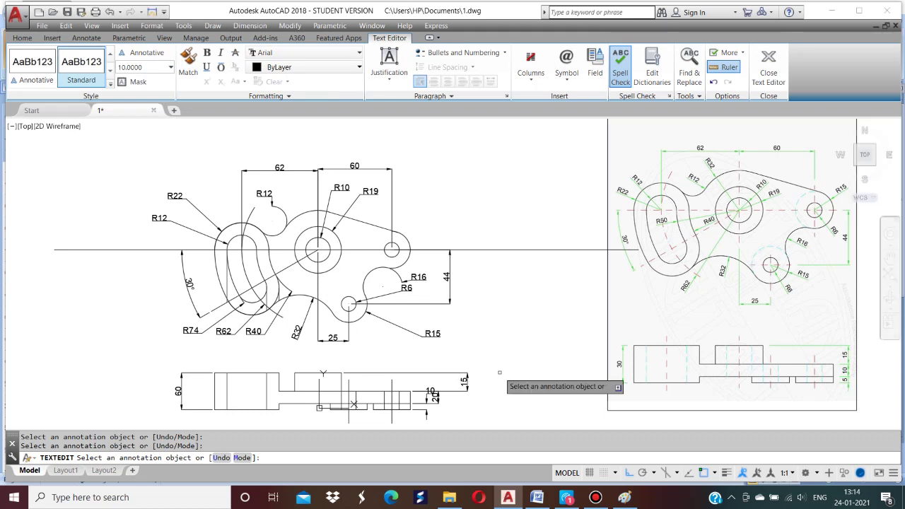
{"action": "left_click", "coordinate": [451, 406]}
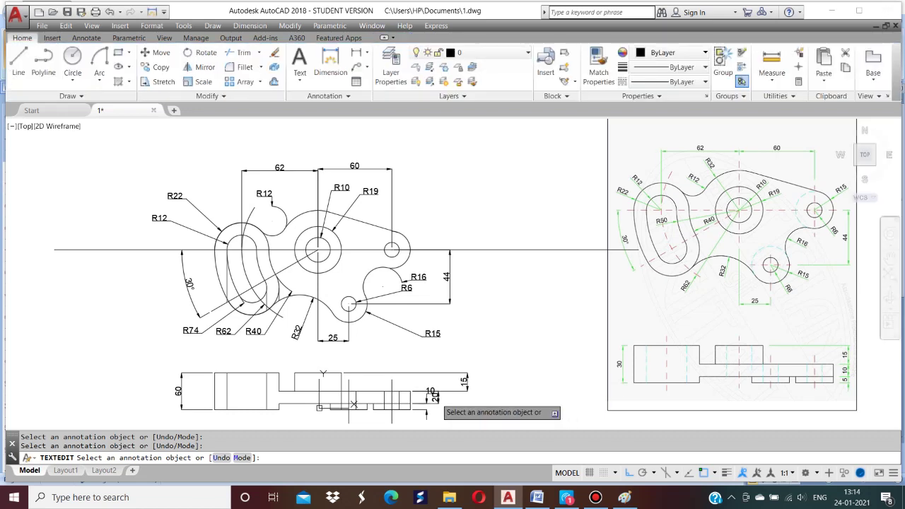
{"action": "left_click", "coordinate": [434, 397]}
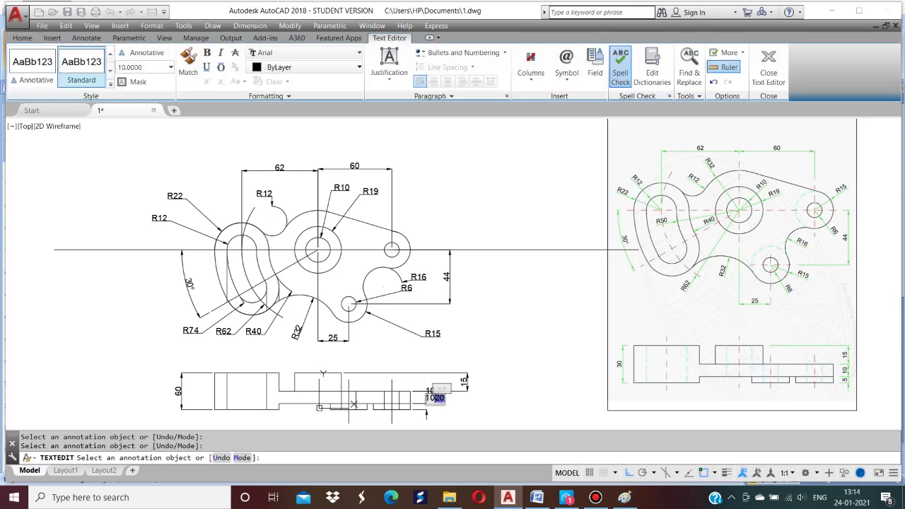
{"action": "left_click", "coordinate": [467, 403]}
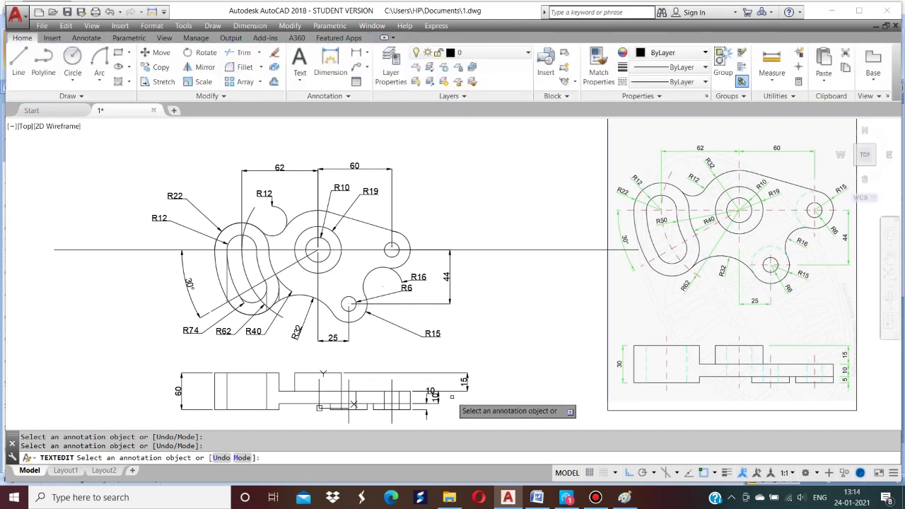
{"action": "scroll", "coordinate": [444, 419], "scroll_direction": "up", "scroll_amount": 3}
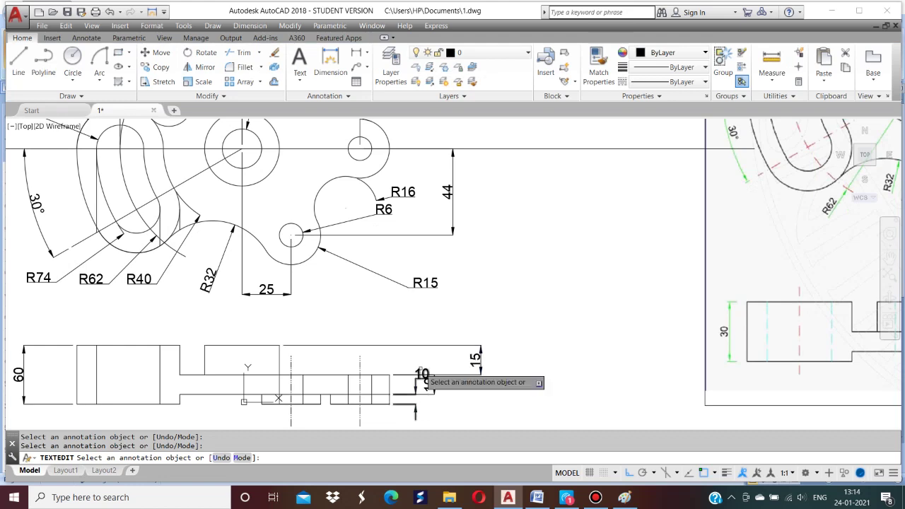
{"action": "left_click", "coordinate": [423, 377]}
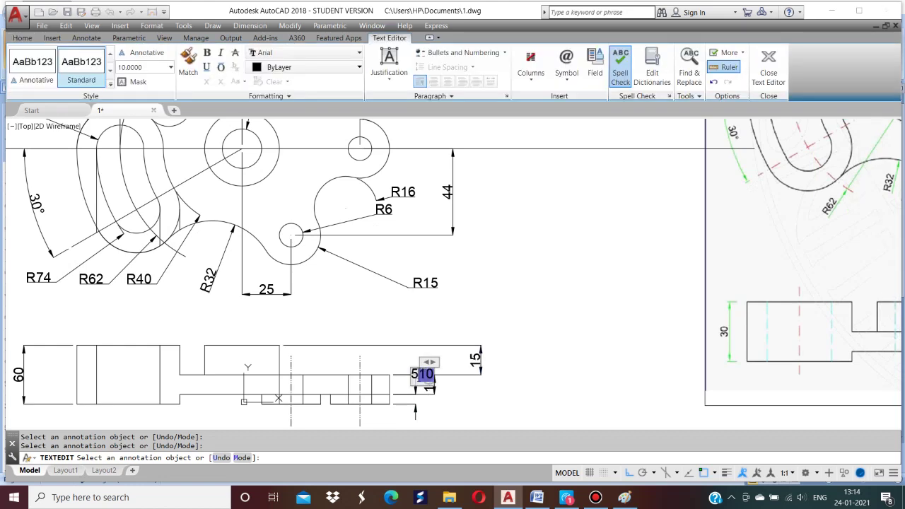
{"action": "type", "text": "5"}
{"action": "left_click", "coordinate": [486, 334]}
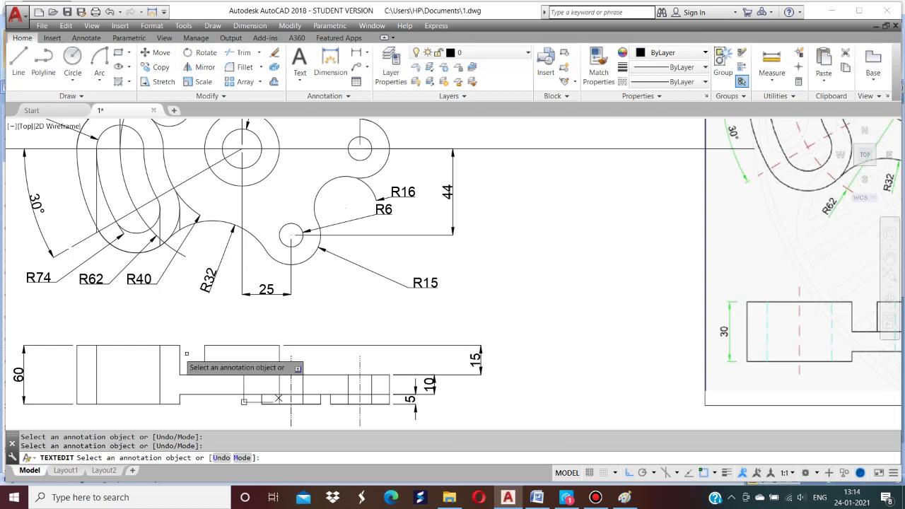
Override the front view's overall height text with 30 and end the text editing.
{"action": "left_click", "coordinate": [18, 374]}
{"action": "type", "text": "3"}
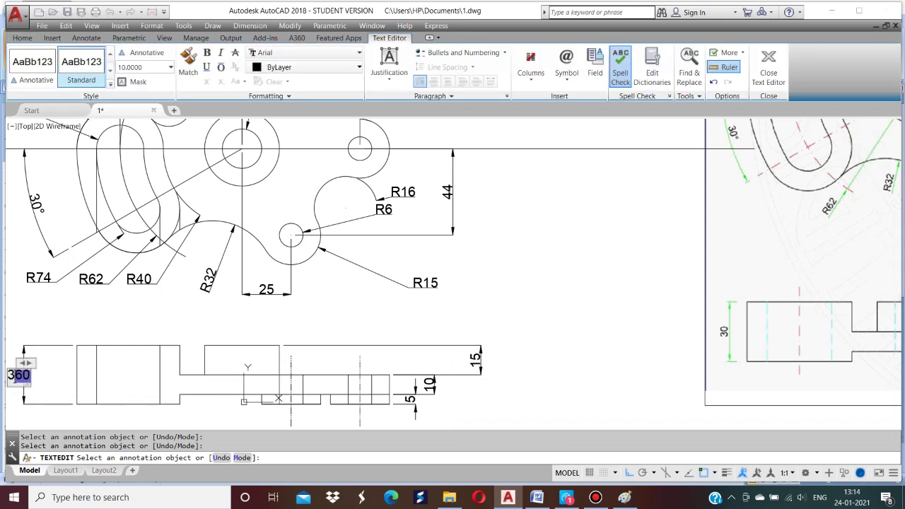
{"action": "type", "text": "0"}
{"action": "key", "text": "Delete"}
{"action": "left_click", "coordinate": [97, 326]}
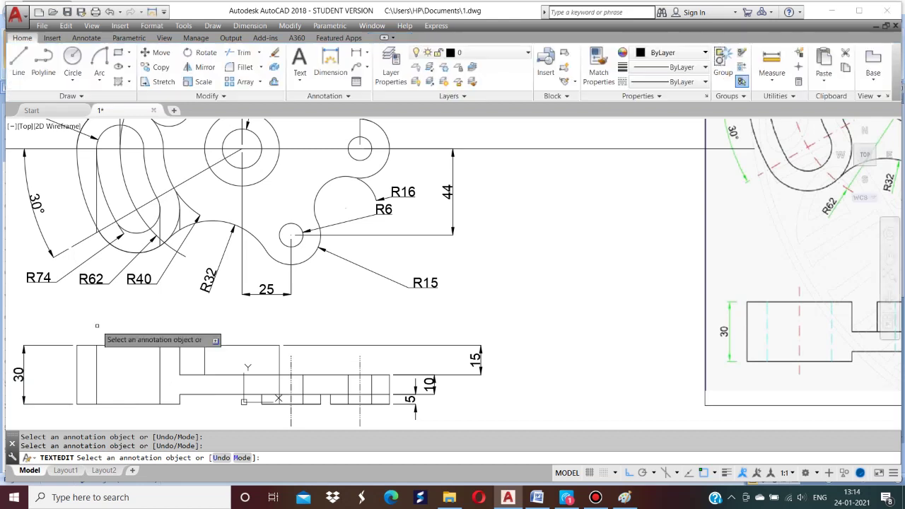
{"action": "key", "text": "Escape"}
Set the global linetype scale factor to 10 with LTSCALE.
{"action": "type", "text": "Z"}
{"action": "key", "text": "Return"}
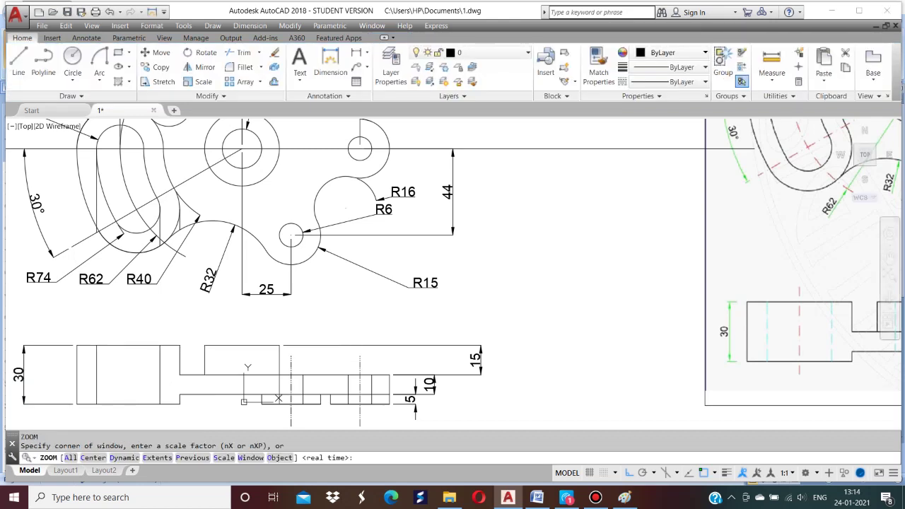
{"action": "type", "text": "A"}
{"action": "key", "text": "Return"}
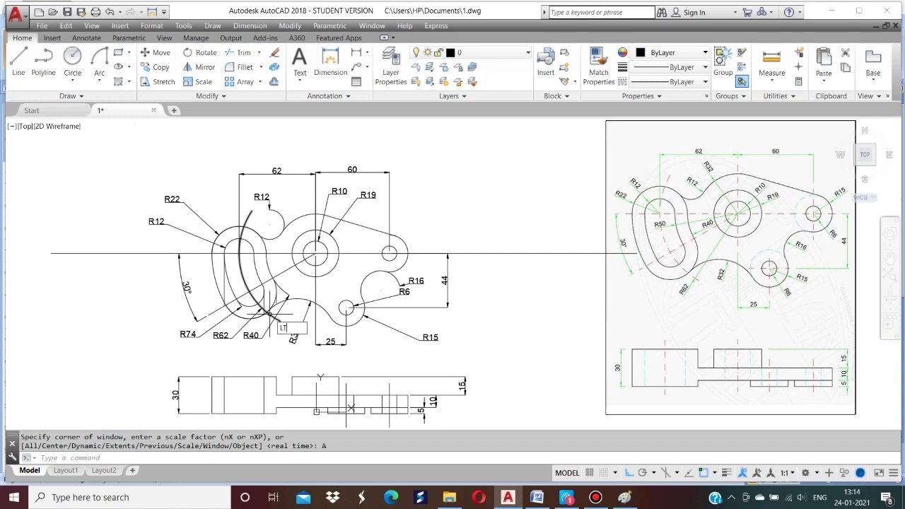
{"action": "key", "text": "Escape"}
{"action": "key", "text": "Escape"}
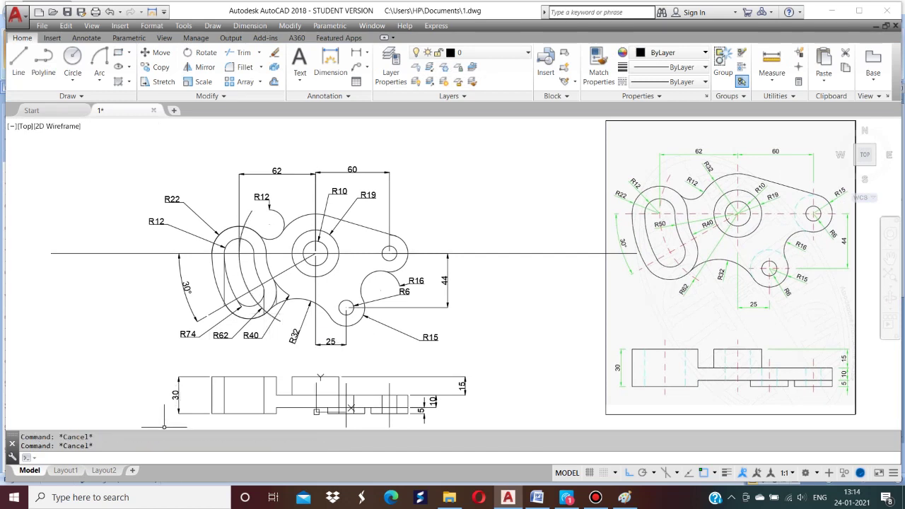
{"action": "type", "text": "LTSV"}
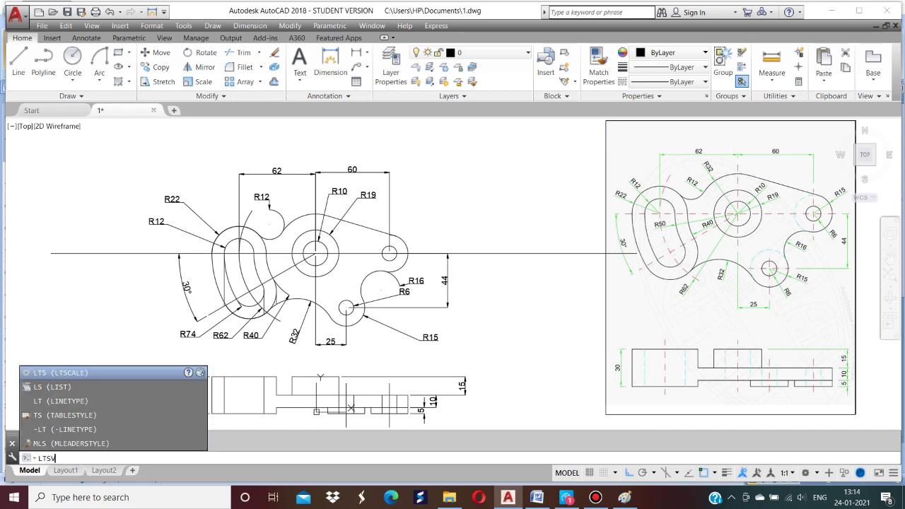
{"action": "key", "text": "BackSpace"}
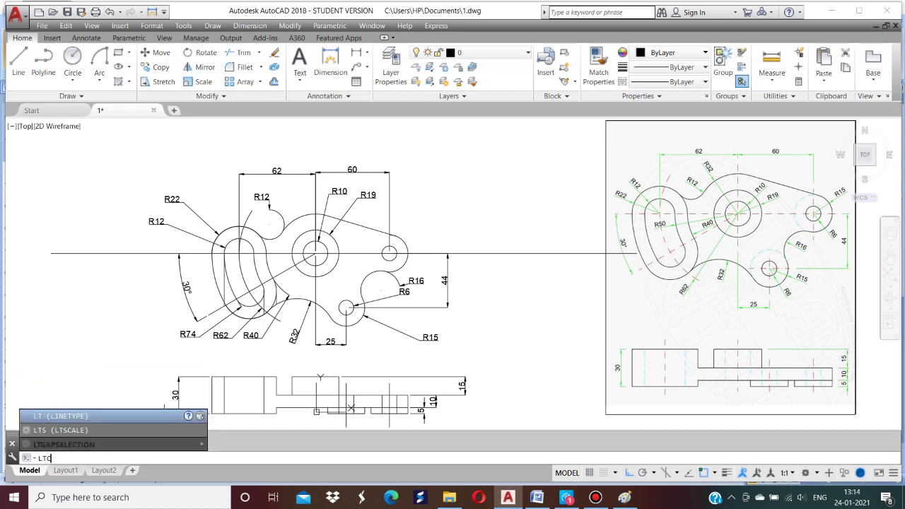
{"action": "key", "text": "BackSpace"}
{"action": "type", "text": "SC"}
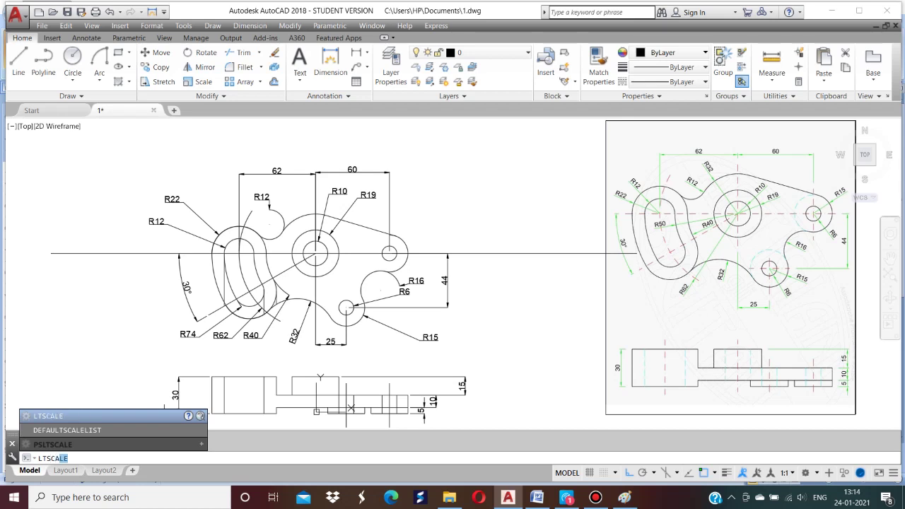
{"action": "key", "text": "Return"}
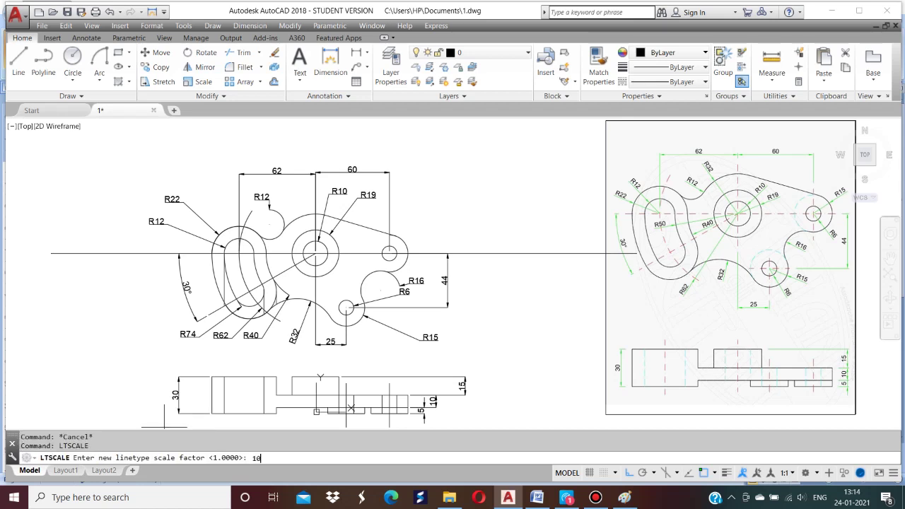
{"action": "key", "text": "Return"}
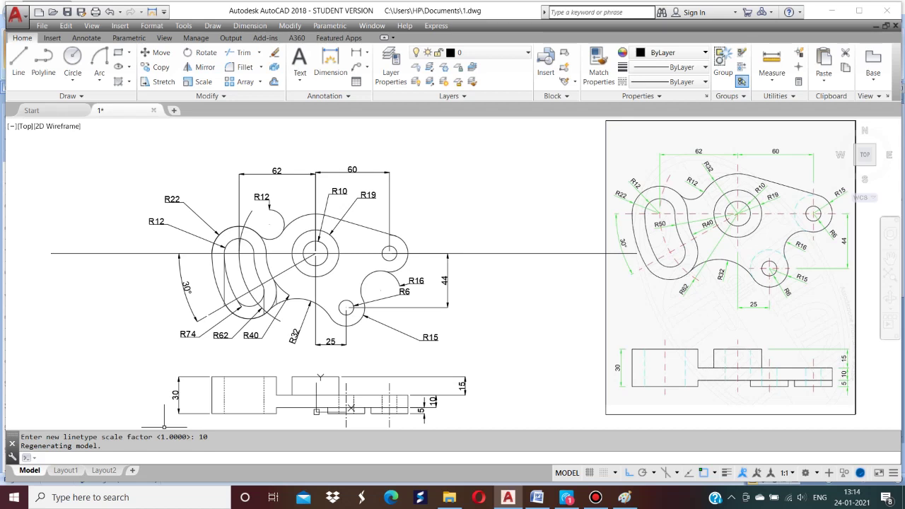
Set the global linetype scale factor to 20.
{"action": "key", "text": "Return"}
{"action": "type", "text": "20"}
{"action": "key", "text": "Return"}
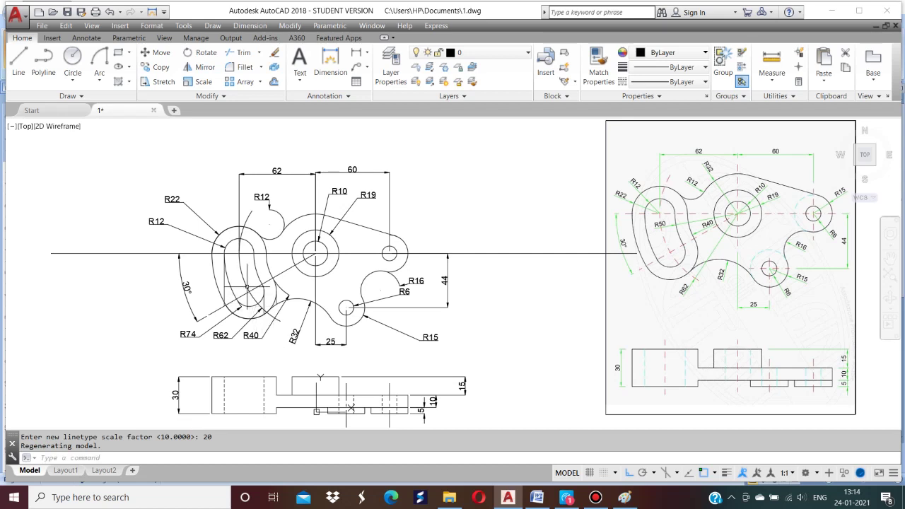
Assign the CENTER linetype to the arc running through the middle of the curved slot.
{"action": "left_click", "coordinate": [246, 285]}
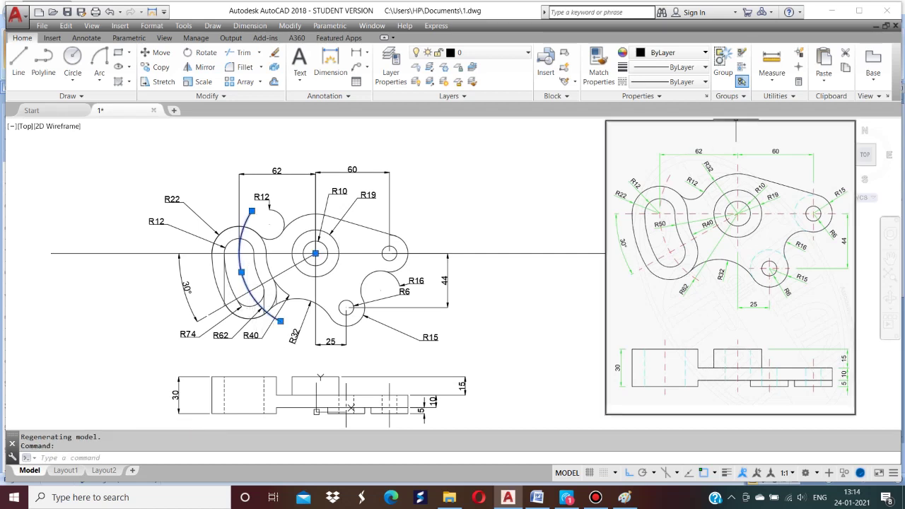
{"action": "left_click", "coordinate": [679, 81]}
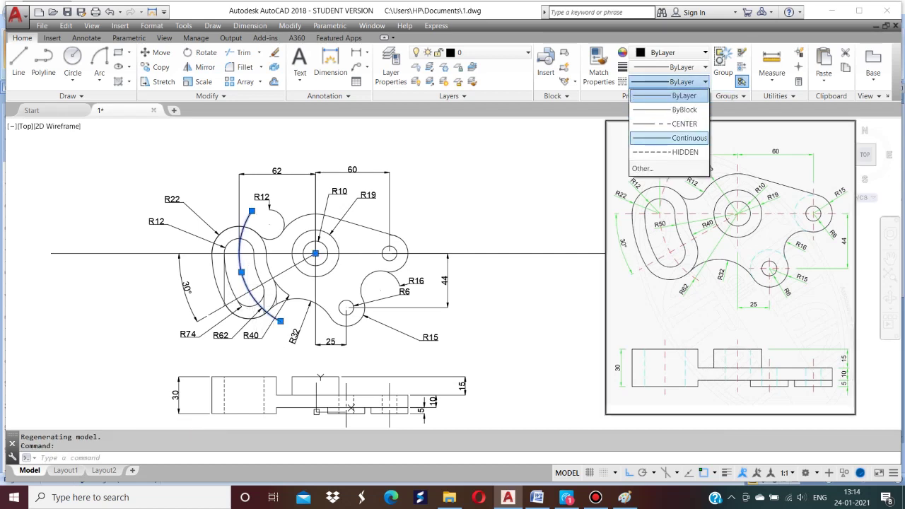
{"action": "left_click", "coordinate": [683, 124]}
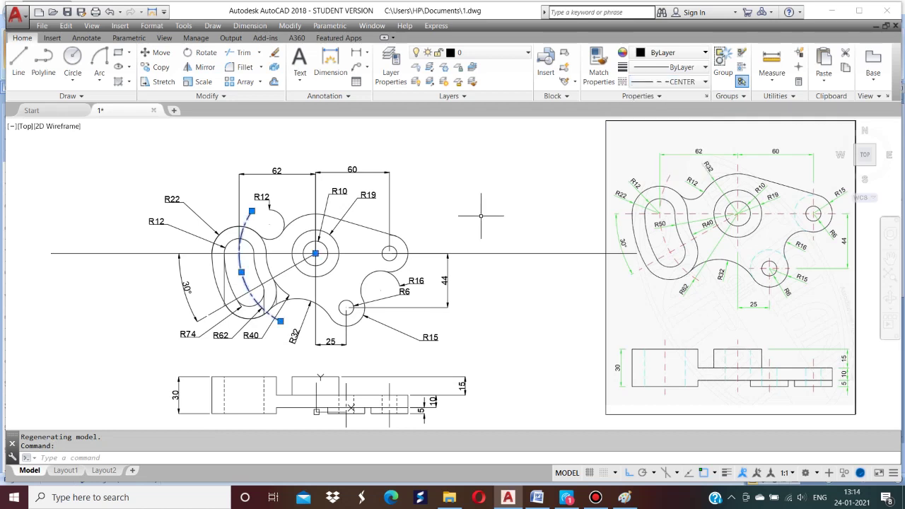
{"action": "left_click", "coordinate": [486, 188]}
{"action": "key", "text": "Escape"}
{"action": "key", "text": "Escape"}
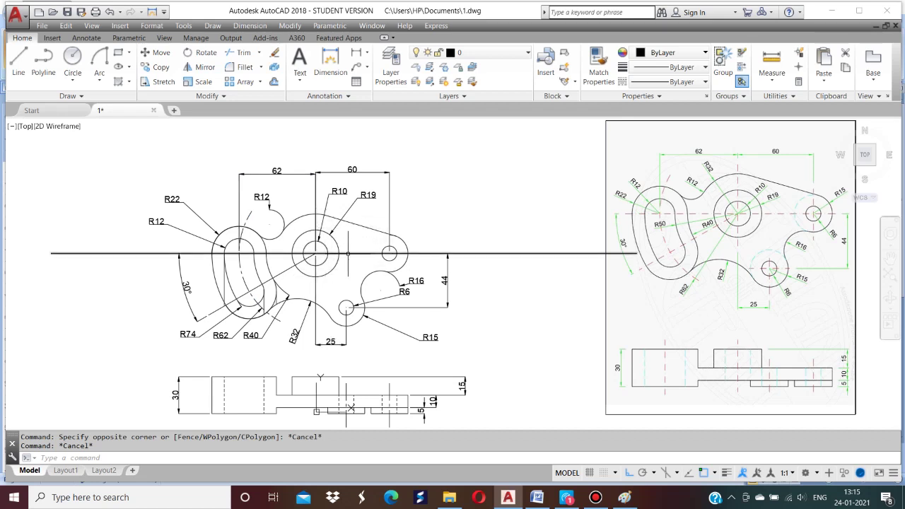
Shorten the long horizontal centreline through the main hole at both ends so it extends only slightly beyond the top view.
{"action": "left_click", "coordinate": [83, 253]}
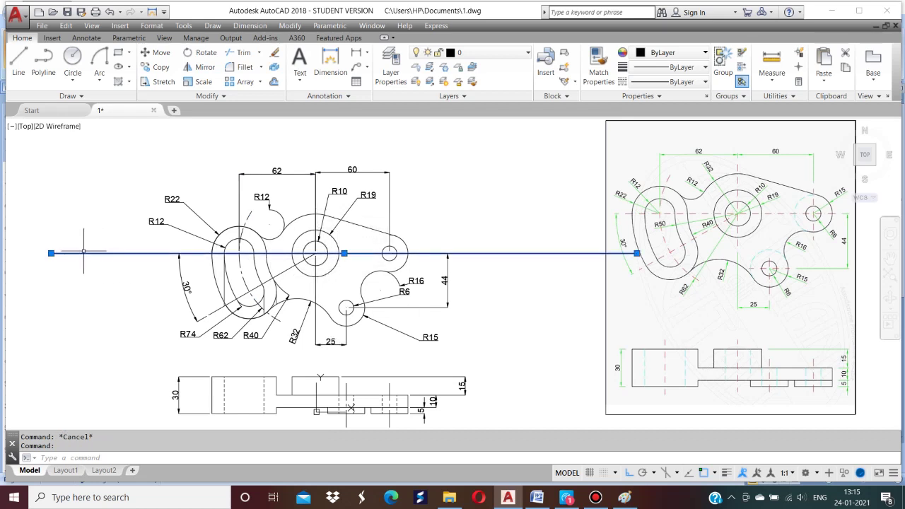
{"action": "left_click", "coordinate": [51, 253]}
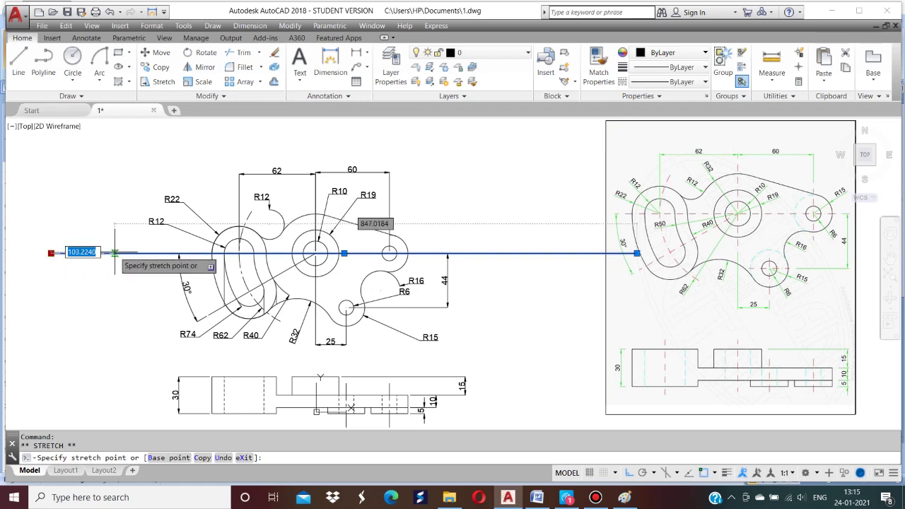
{"action": "left_click", "coordinate": [115, 252]}
{"action": "key", "text": "Escape"}
{"action": "left_click", "coordinate": [545, 254]}
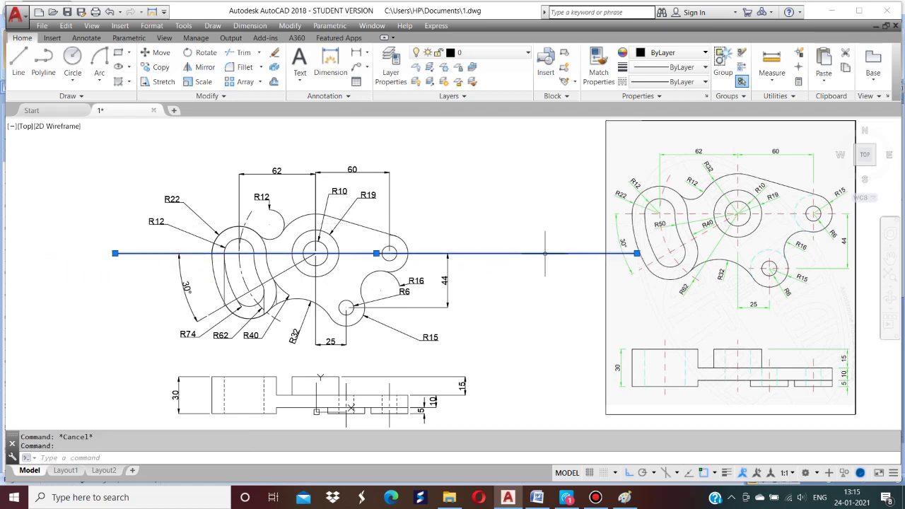
{"action": "left_click", "coordinate": [636, 253]}
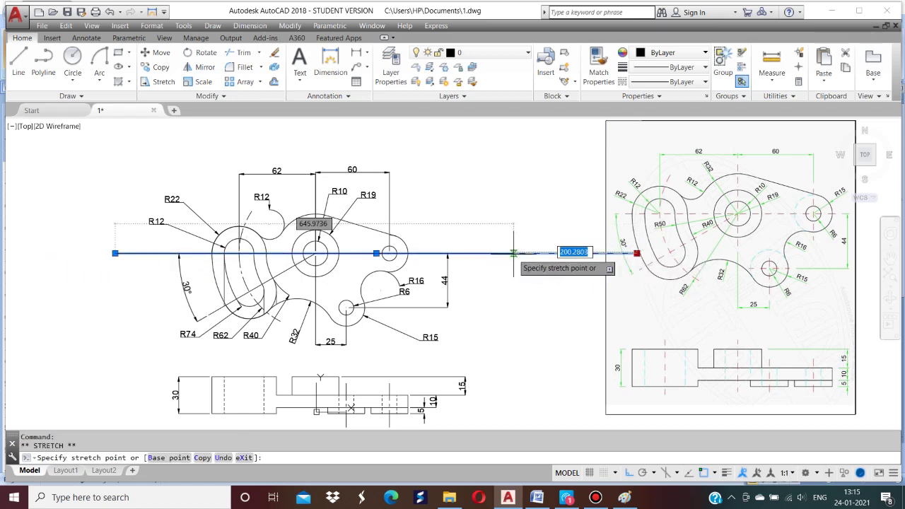
{"action": "left_click", "coordinate": [513, 253]}
{"action": "key", "text": "Escape"}
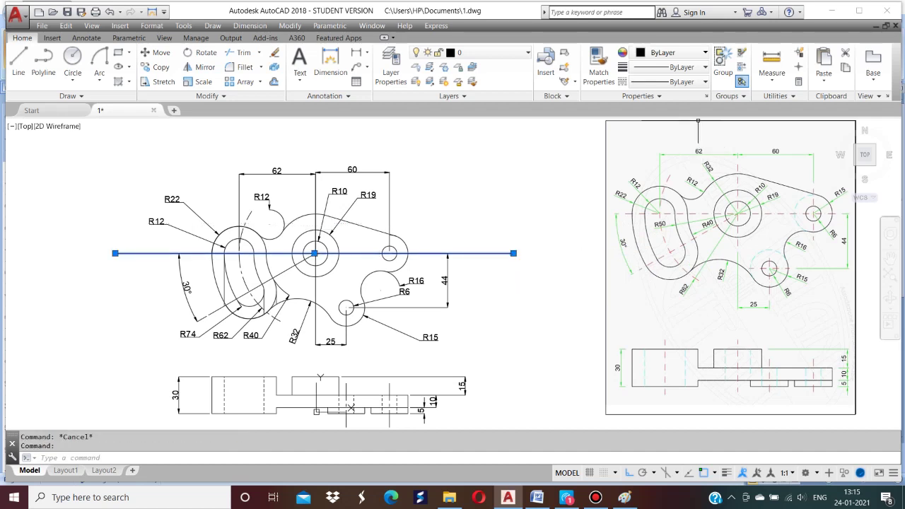
Assign the CENTER linetype to the horizontal centreline through the main hole and clear the selection.
{"action": "left_click", "coordinate": [669, 82]}
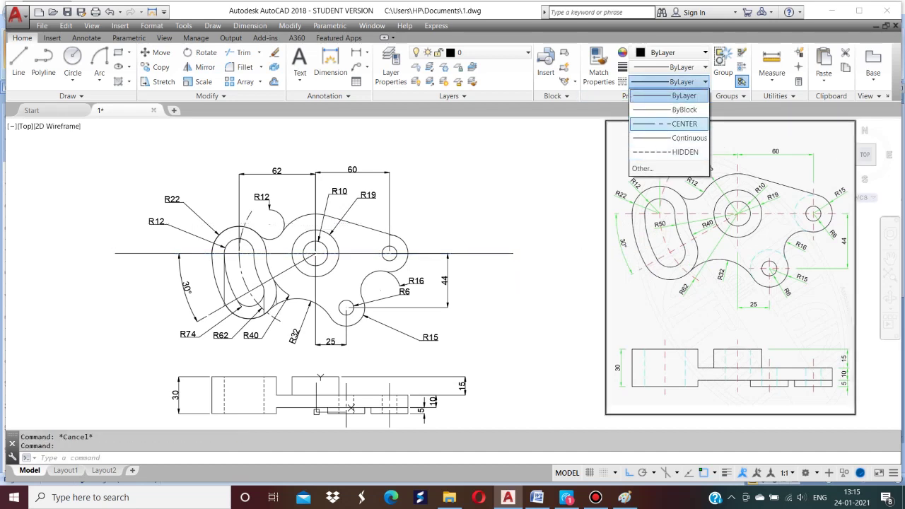
{"action": "left_click", "coordinate": [685, 124]}
{"action": "key", "text": "Escape"}
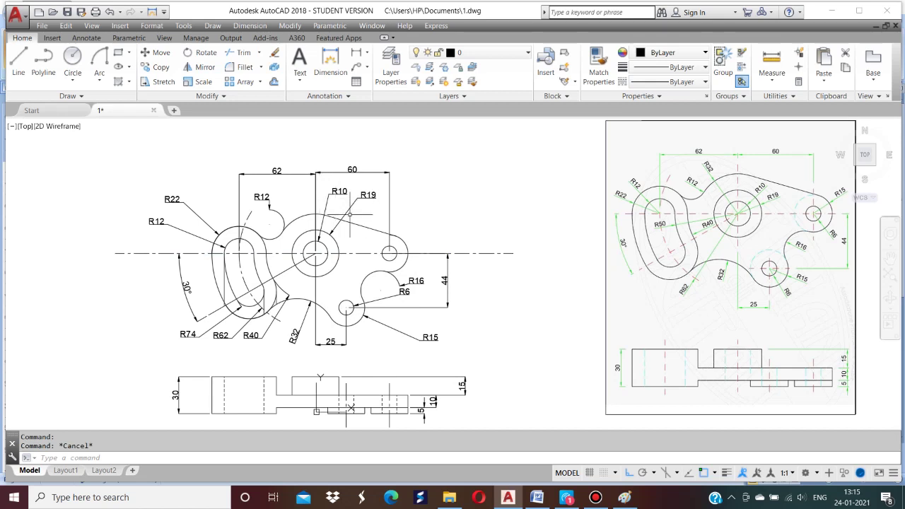
Change the colour of the 62 dimension above the top view to red.
{"action": "left_click", "coordinate": [241, 189]}
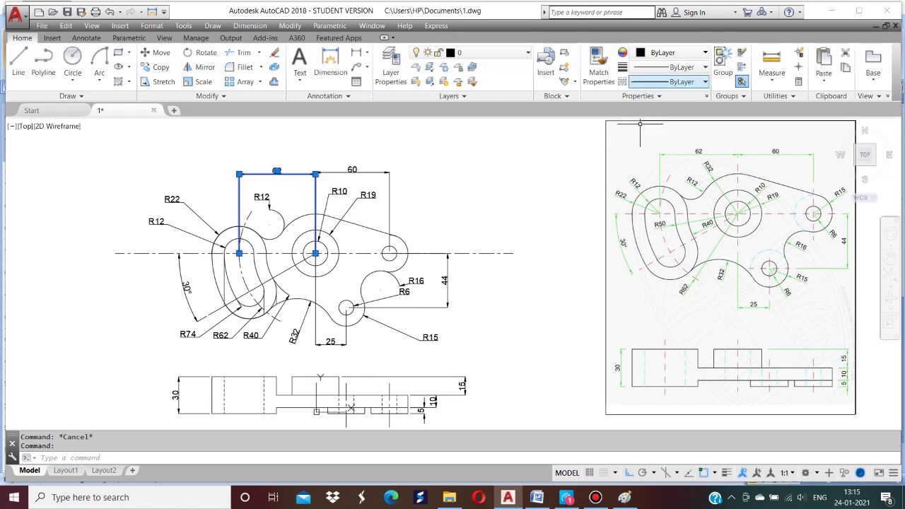
{"action": "left_click", "coordinate": [705, 53]}
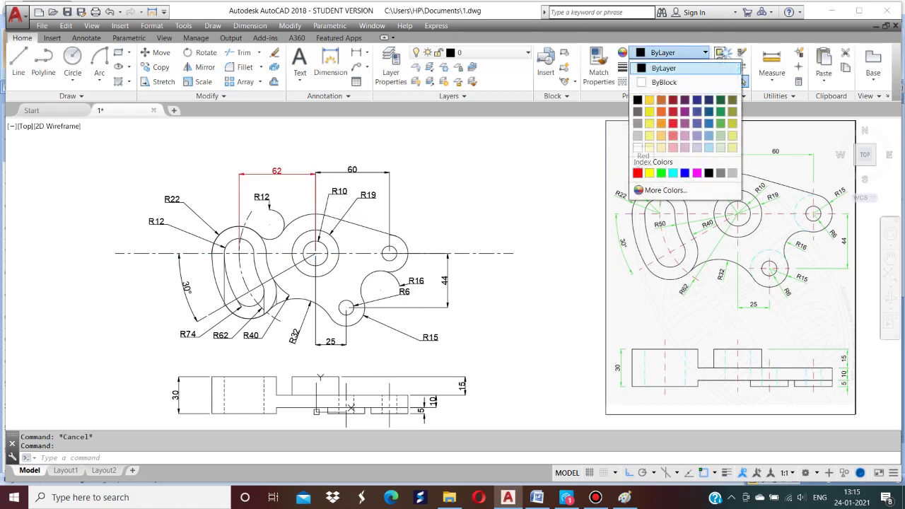
{"action": "left_click", "coordinate": [637, 173]}
{"action": "key", "text": "Escape"}
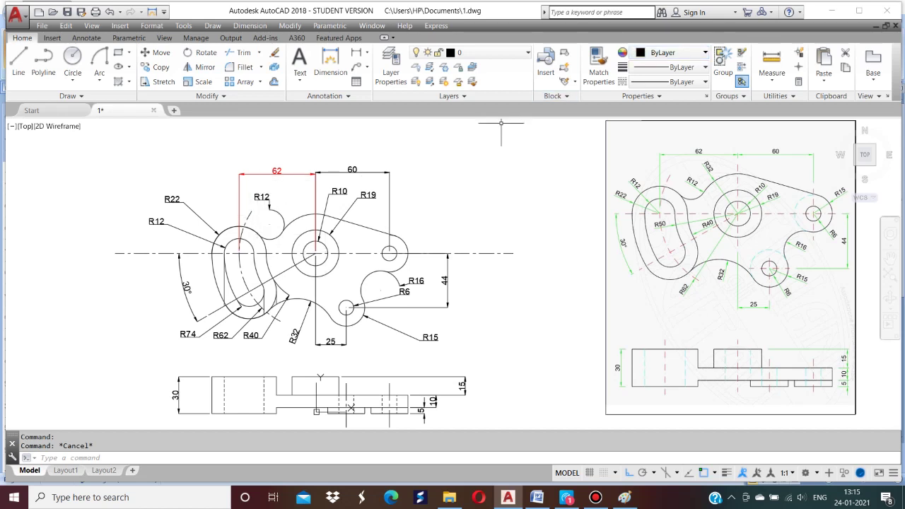
Match the properties of the red 62 dimension to the 60, R10, R19, R16, R6 and 44 dimensions.
{"action": "left_click", "coordinate": [599, 67]}
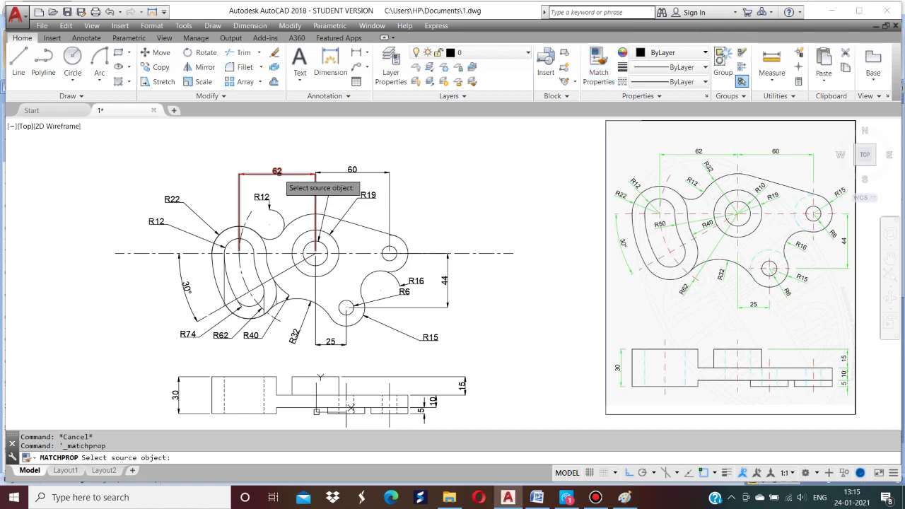
{"action": "left_click", "coordinate": [290, 173]}
{"action": "left_click", "coordinate": [337, 173]}
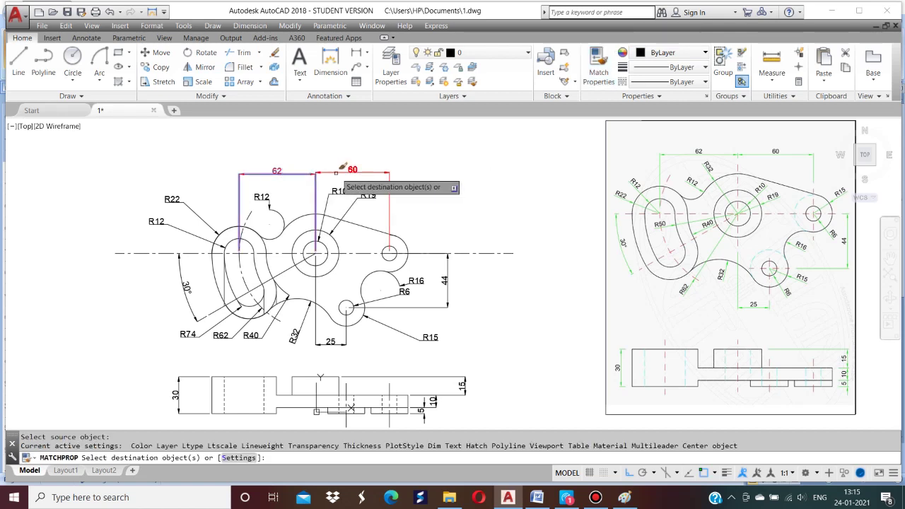
{"action": "left_click", "coordinate": [344, 189]}
{"action": "left_click", "coordinate": [365, 196]}
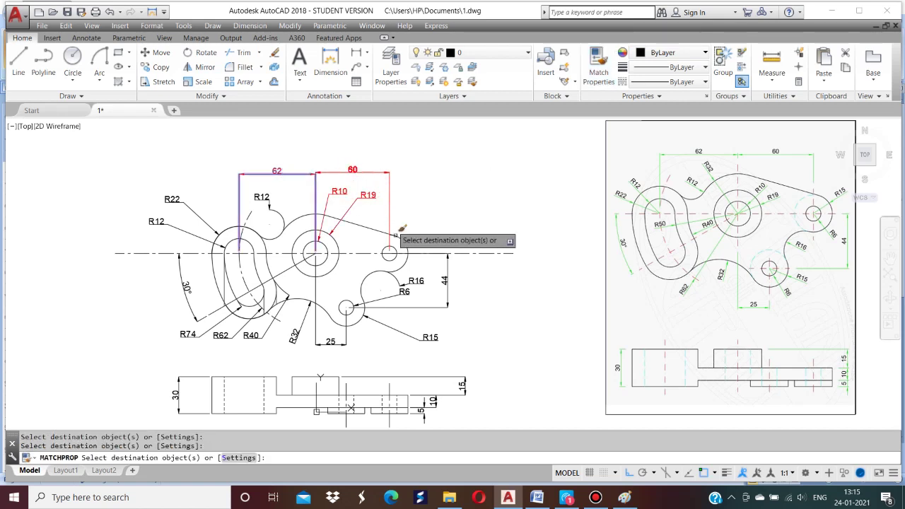
{"action": "left_click", "coordinate": [419, 287]}
{"action": "left_click", "coordinate": [405, 290]}
{"action": "left_click", "coordinate": [445, 282]}
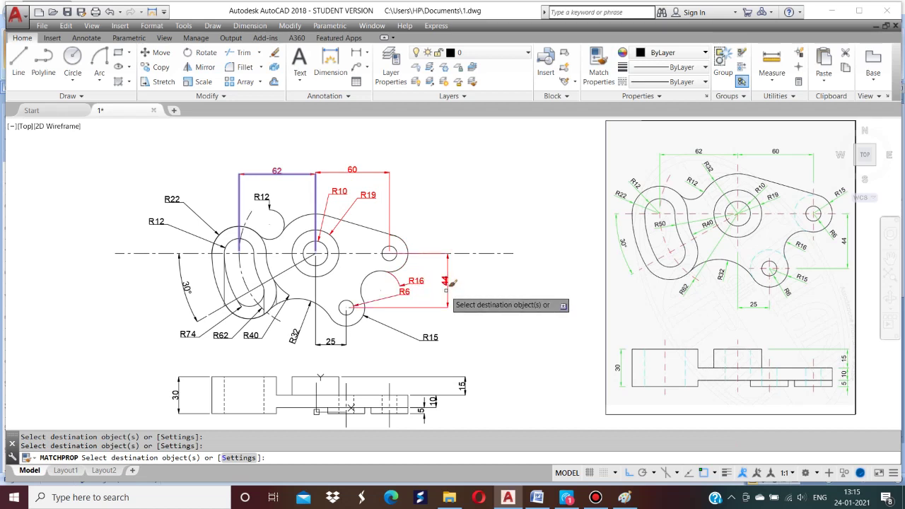
Apply the same matched properties to the 25, R32, R40, R62 and R74 dimensions below the top view.
{"action": "left_click", "coordinate": [383, 322]}
{"action": "left_click", "coordinate": [340, 346]}
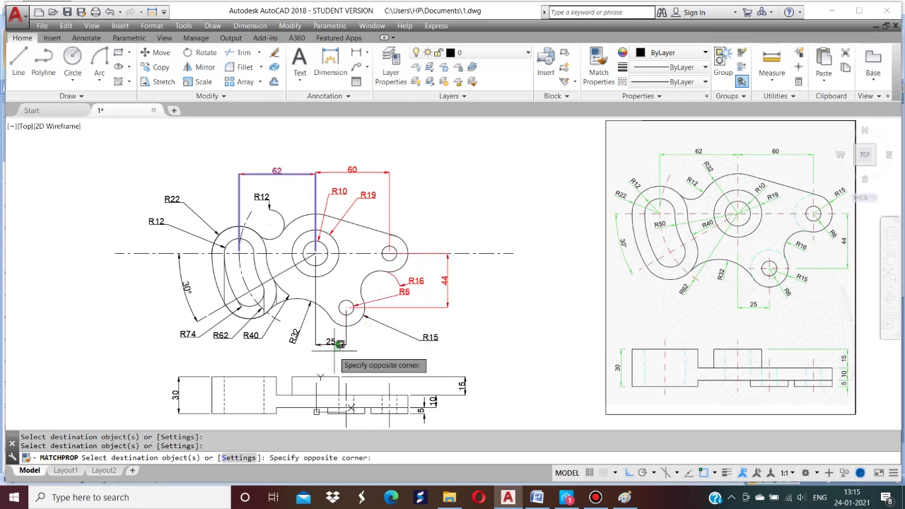
{"action": "left_click", "coordinate": [269, 329]}
{"action": "left_click", "coordinate": [220, 336]}
{"action": "left_click", "coordinate": [205, 333]}
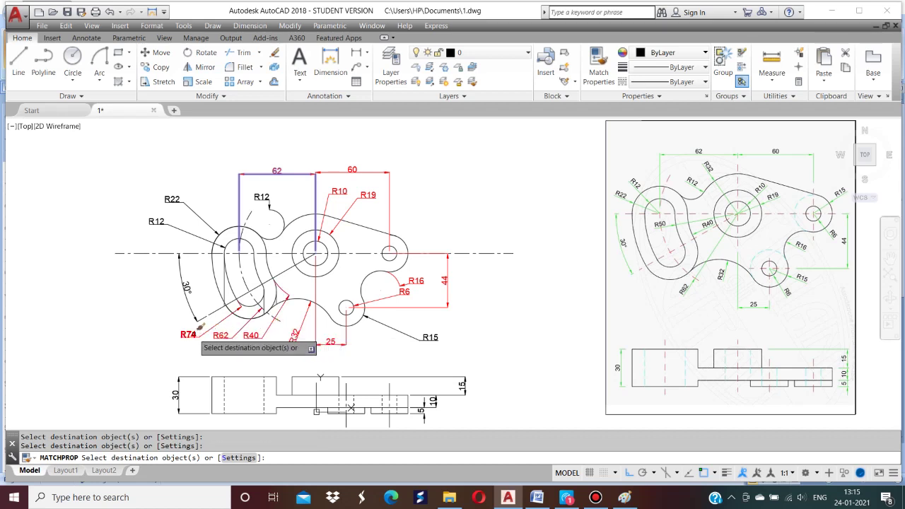
Apply the matched properties to both R12 dimensions, R22, 30°, R15 and the front view's dimensions, and end Match Properties.
{"action": "left_click", "coordinate": [167, 214]}
{"action": "left_click", "coordinate": [172, 201]}
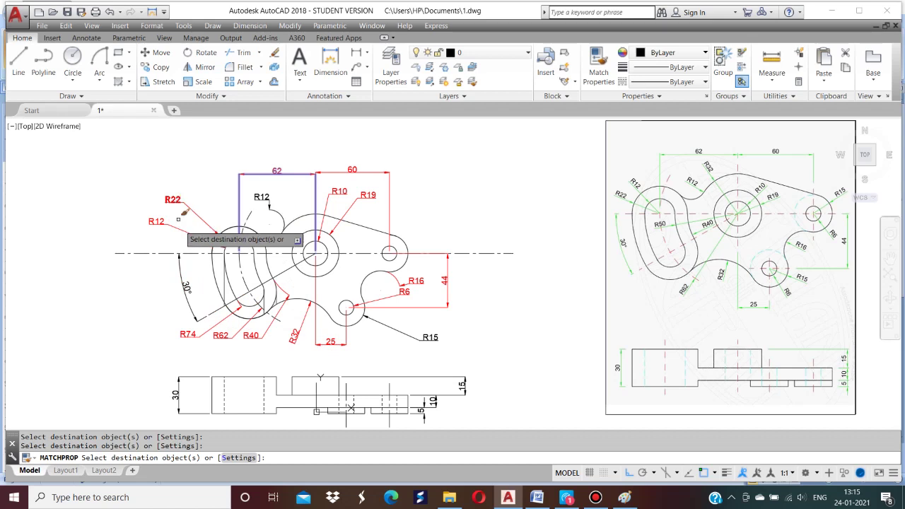
{"action": "left_click", "coordinate": [188, 287]}
{"action": "left_click", "coordinate": [261, 196]}
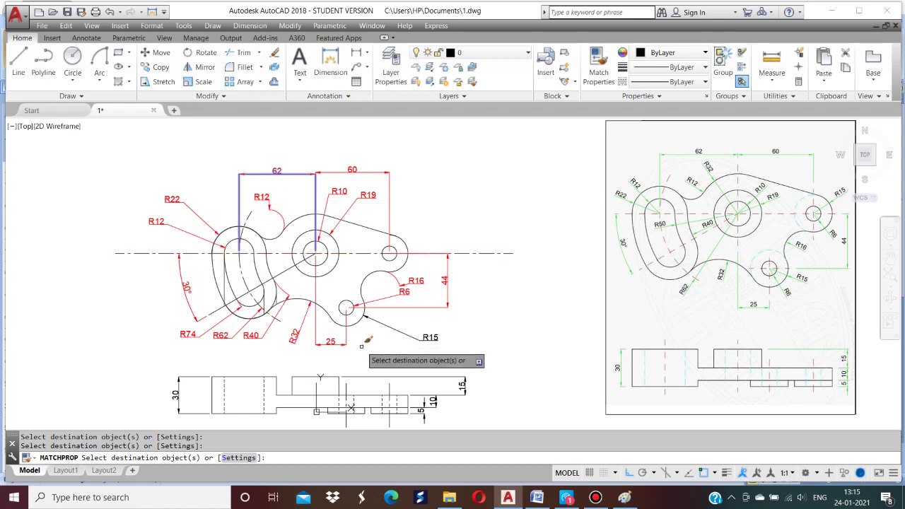
{"action": "left_click", "coordinate": [405, 331]}
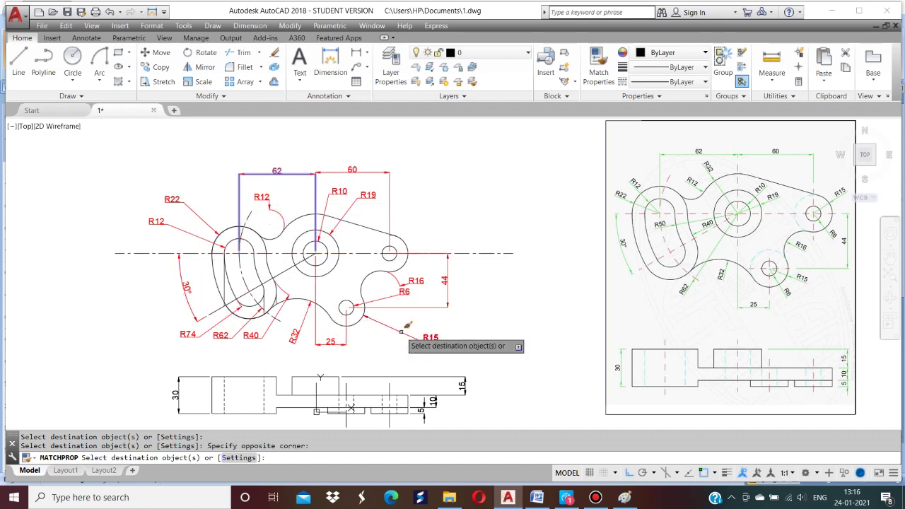
{"action": "left_click", "coordinate": [459, 376]}
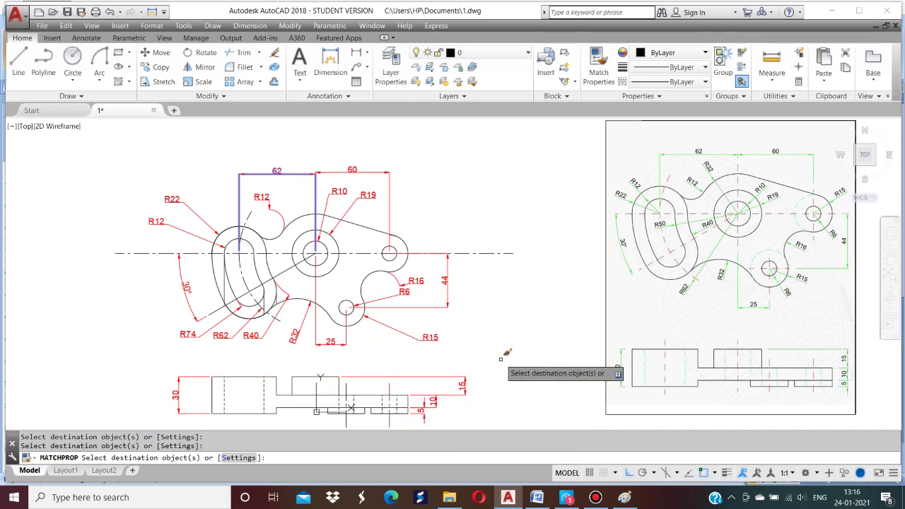
{"action": "key", "text": "Escape"}
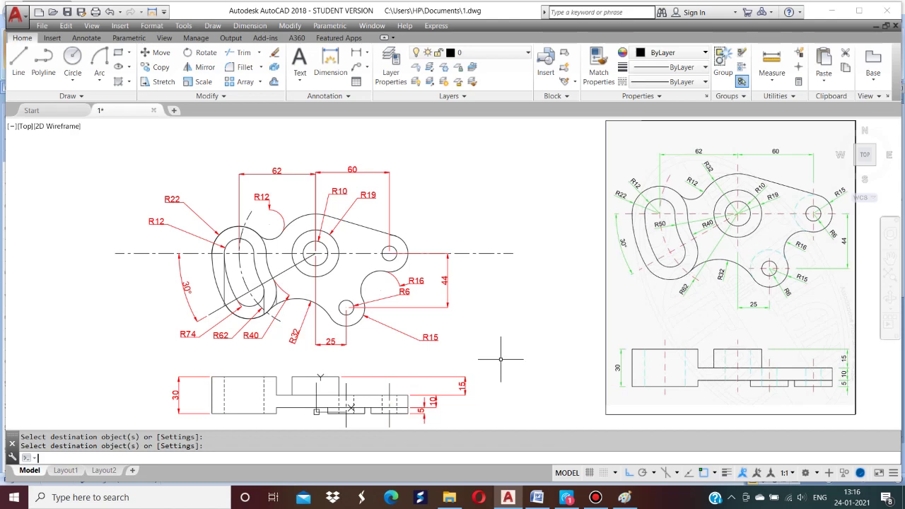
Draw a circle of radius 30 centred on the lower R6 hole in the top view.
{"action": "type", "text": "z"}
{"action": "key", "text": "Return"}
{"action": "type", "text": "a"}
{"action": "key", "text": "Return"}
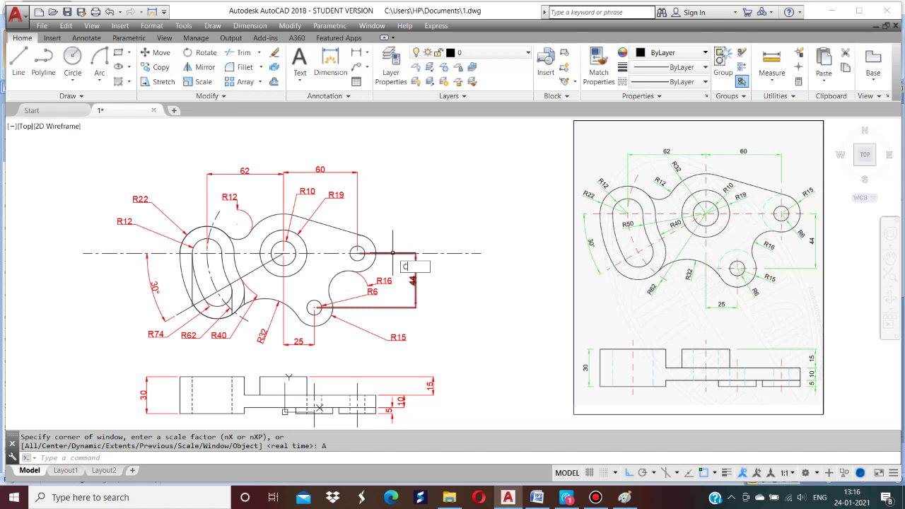
{"action": "key", "text": "Return"}
{"action": "left_click", "coordinate": [314, 306]}
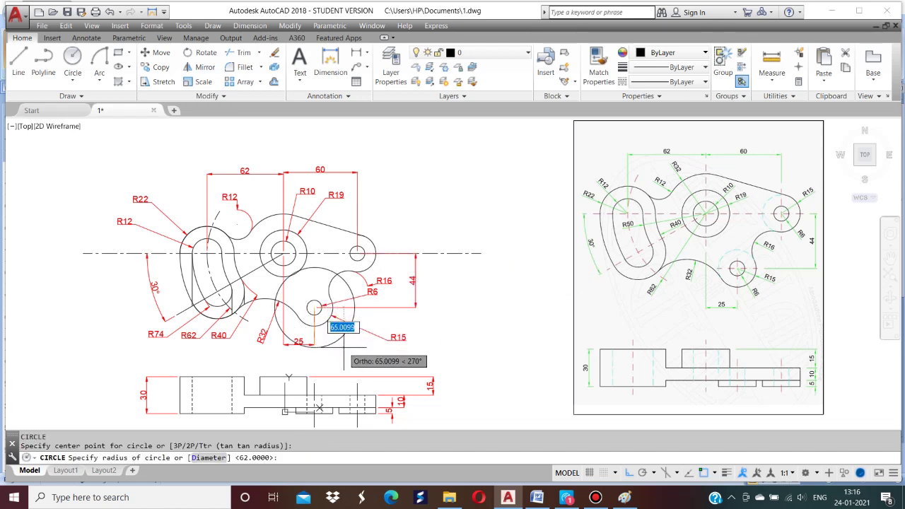
{"action": "type", "text": "30"}
{"action": "key", "text": "Return"}
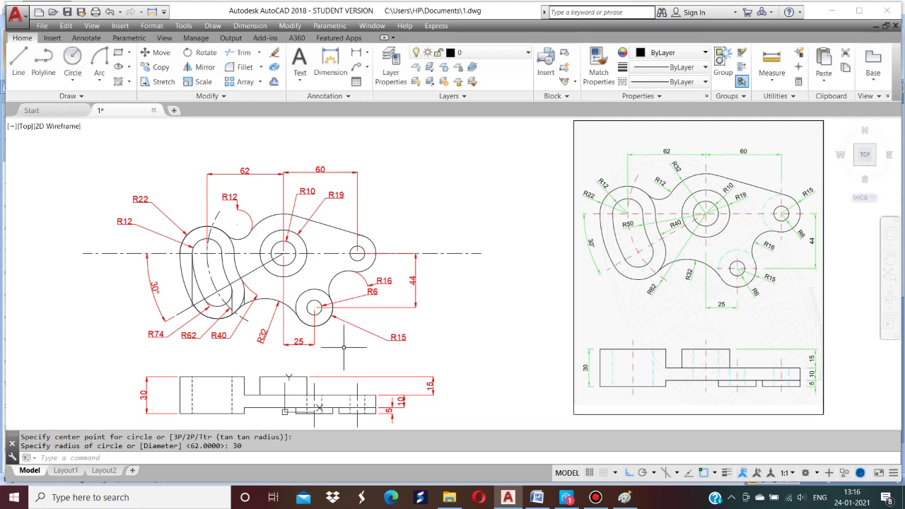
{"action": "scroll", "coordinate": [331, 309], "scroll_direction": "up", "scroll_amount": 2}
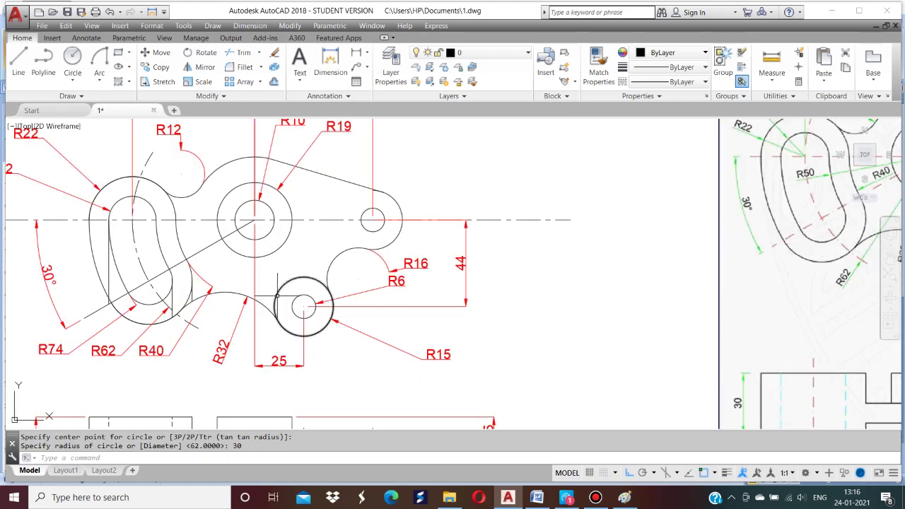
{"action": "key", "text": "Escape"}
{"action": "key", "text": "Escape"}
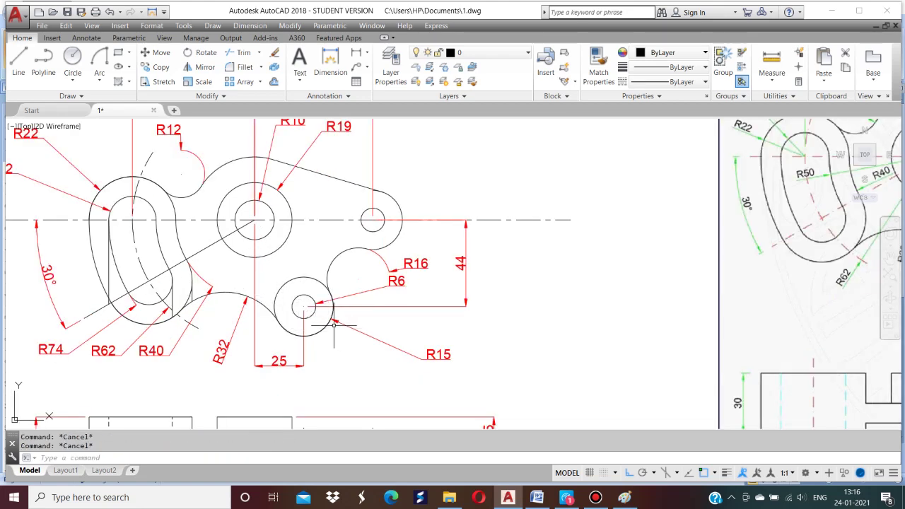
{"action": "key", "text": "Return"}
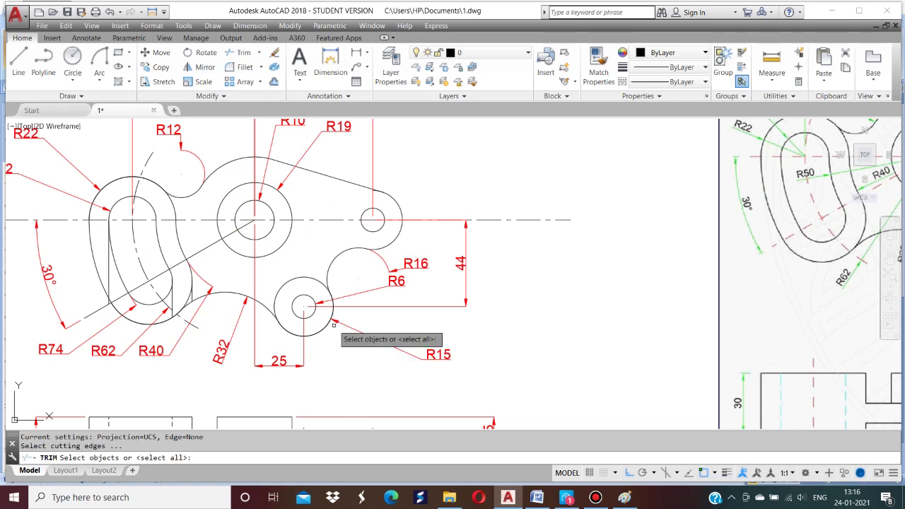
{"action": "key", "text": "Escape"}
{"action": "key", "text": "Escape"}
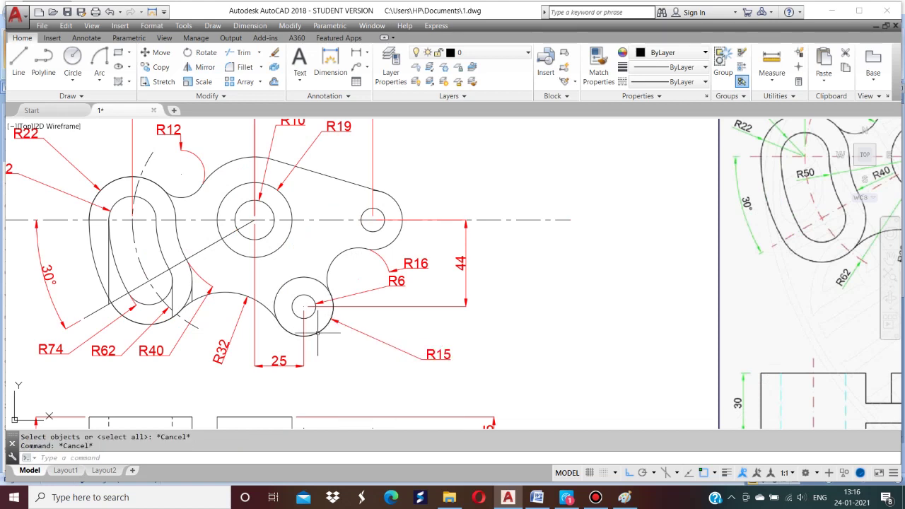
Break the new circle around the lower hole between its meeting points with the R32 and R16 arcs, removing the lower portion.
{"action": "type", "text": "BR"}
{"action": "key", "text": "Return"}
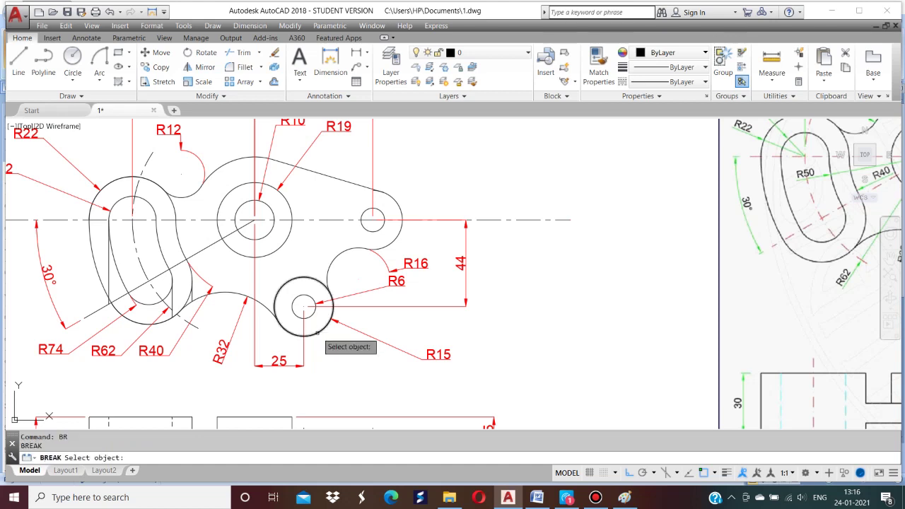
{"action": "left_click", "coordinate": [278, 296]}
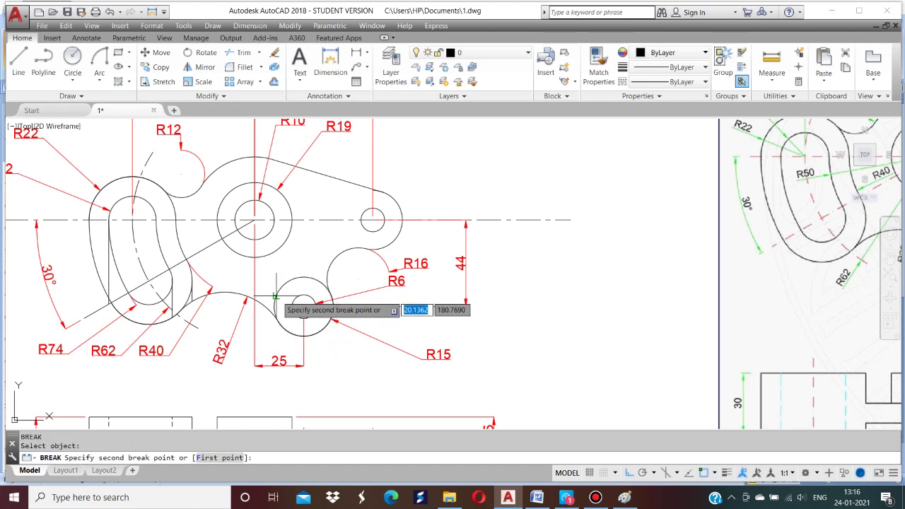
{"action": "type", "text": "F"}
{"action": "key", "text": "Return"}
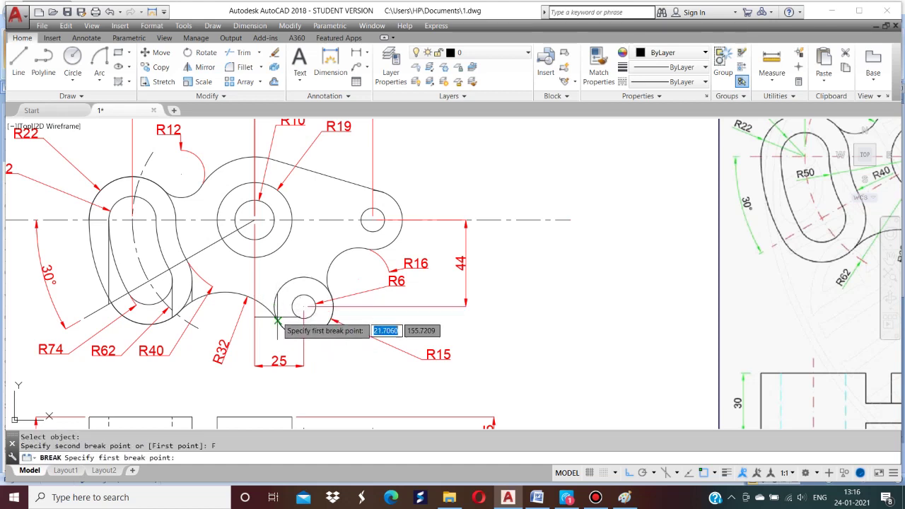
{"action": "left_click", "coordinate": [277, 323]}
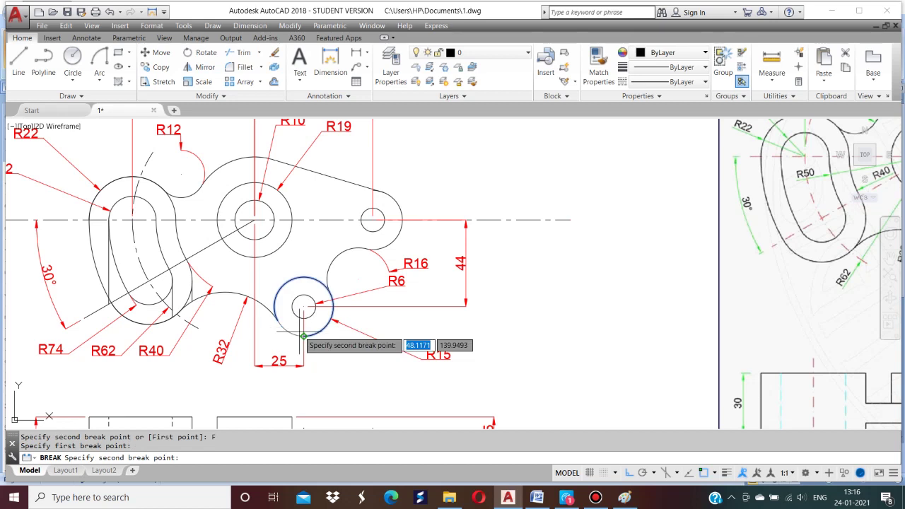
{"action": "left_click", "coordinate": [334, 302]}
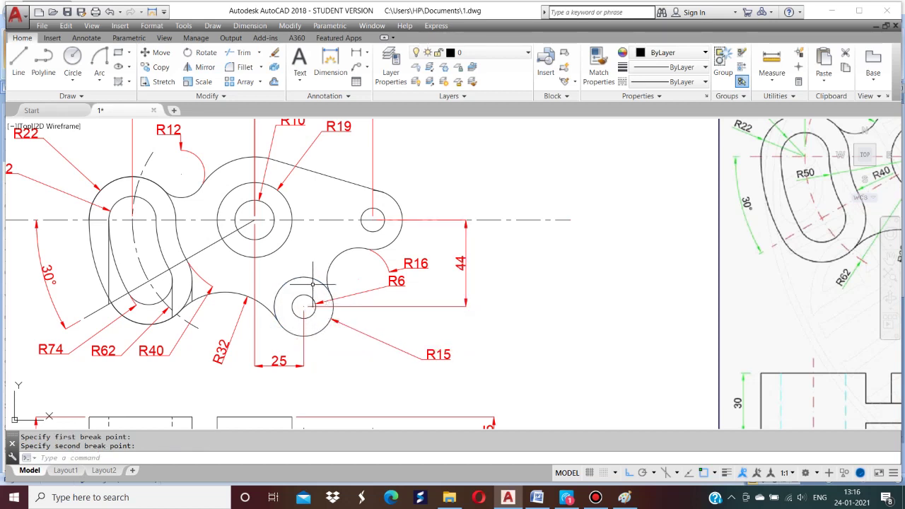
{"action": "key", "text": "Escape"}
Change the linetype of the broken arc around the lower R6 hole to HIDDEN.
{"action": "left_click", "coordinate": [309, 277]}
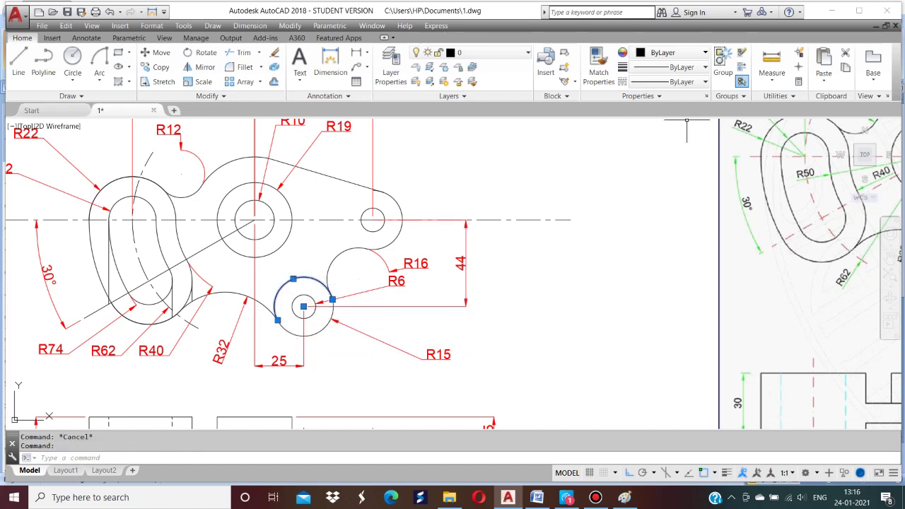
{"action": "left_click", "coordinate": [678, 82]}
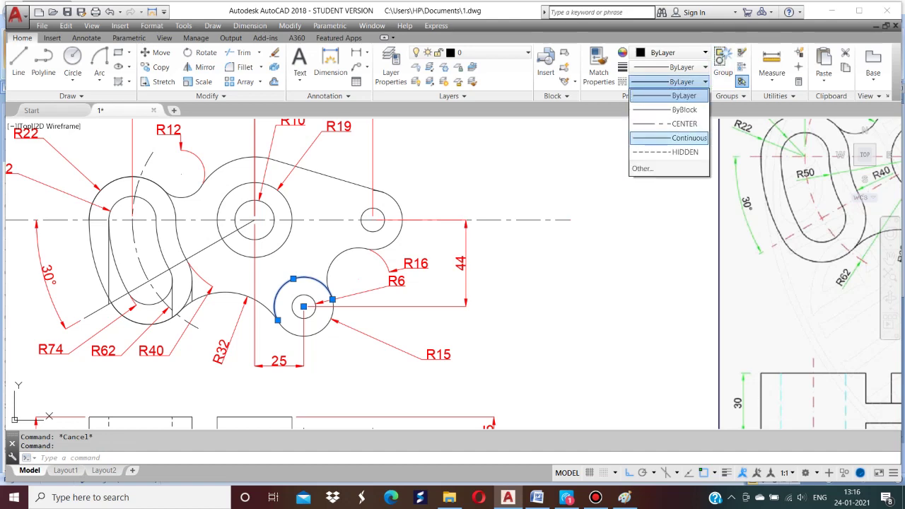
{"action": "left_click", "coordinate": [685, 152]}
{"action": "key", "text": "Escape"}
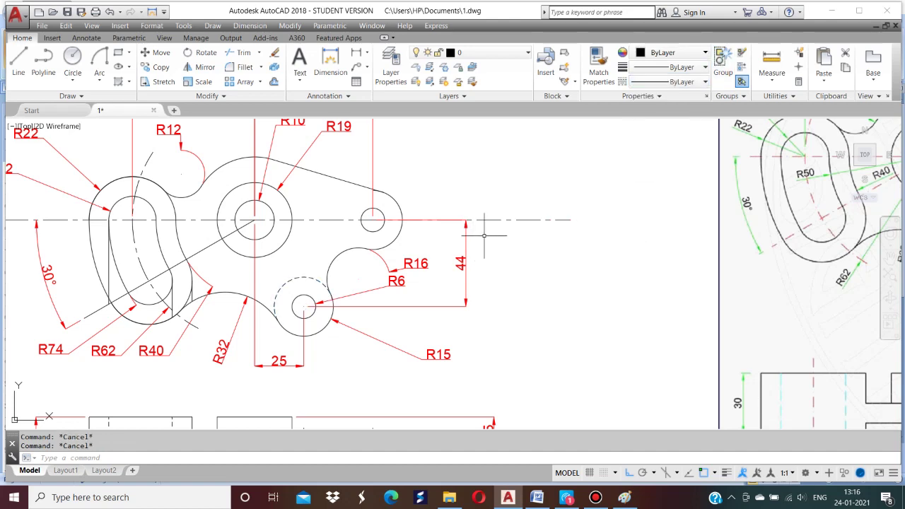
Draw a circle of radius 30 centred on the right-hand small hole on the top view's horizontal centreline.
{"action": "scroll", "coordinate": [485, 236], "scroll_direction": "down", "scroll_amount": 2}
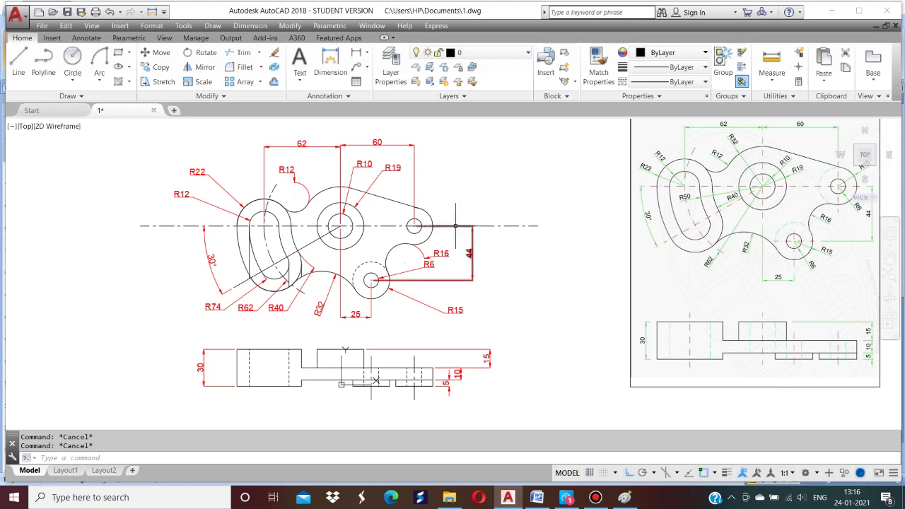
{"action": "key", "text": "Return"}
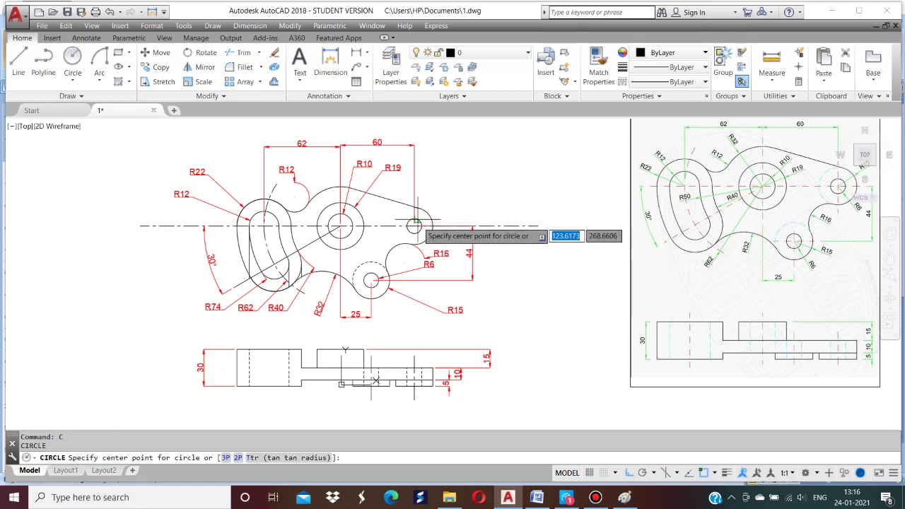
{"action": "left_click", "coordinate": [413, 225]}
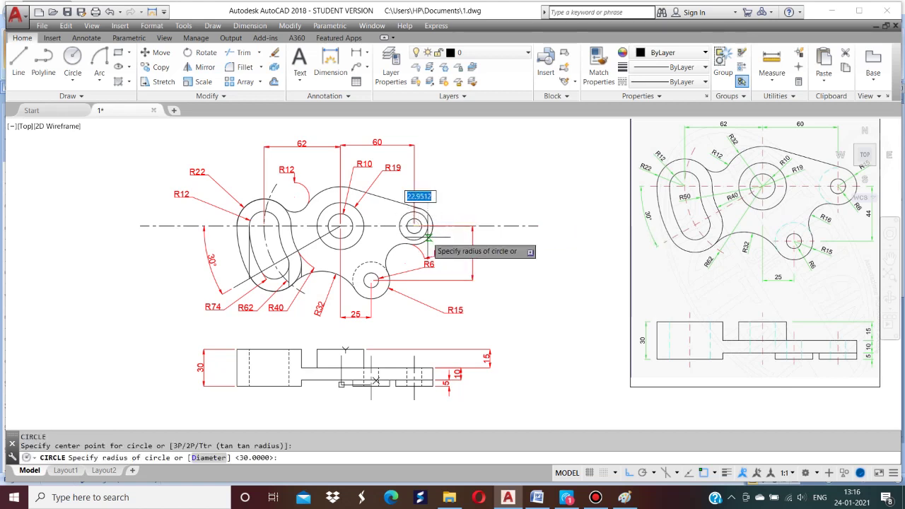
{"action": "type", "text": "30"}
{"action": "key", "text": "Return"}
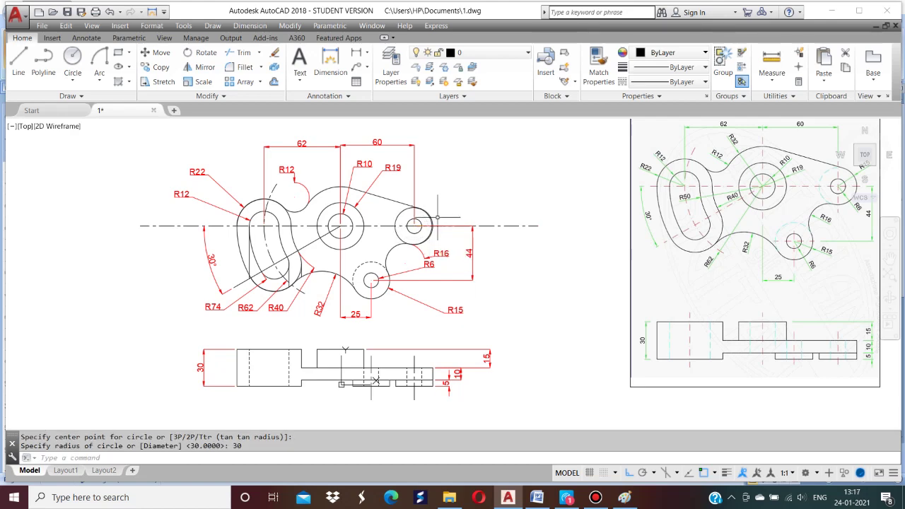
Try to break the new circle around the right-hand hole from its upper left to its top point, and undo the break.
{"action": "scroll", "coordinate": [437, 218], "scroll_direction": "up", "scroll_amount": 2}
{"action": "type", "text": "br"}
{"action": "key", "text": "Return"}
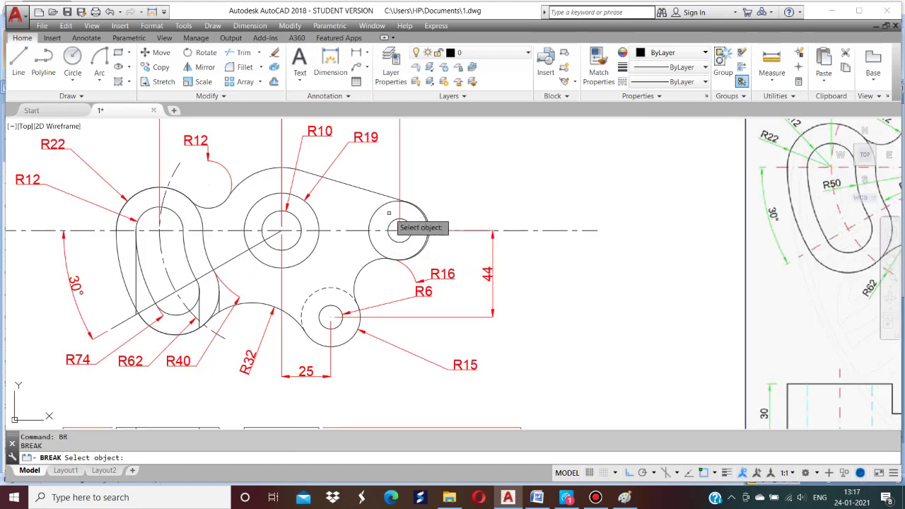
{"action": "left_click", "coordinate": [380, 208]}
{"action": "key", "text": "Return"}
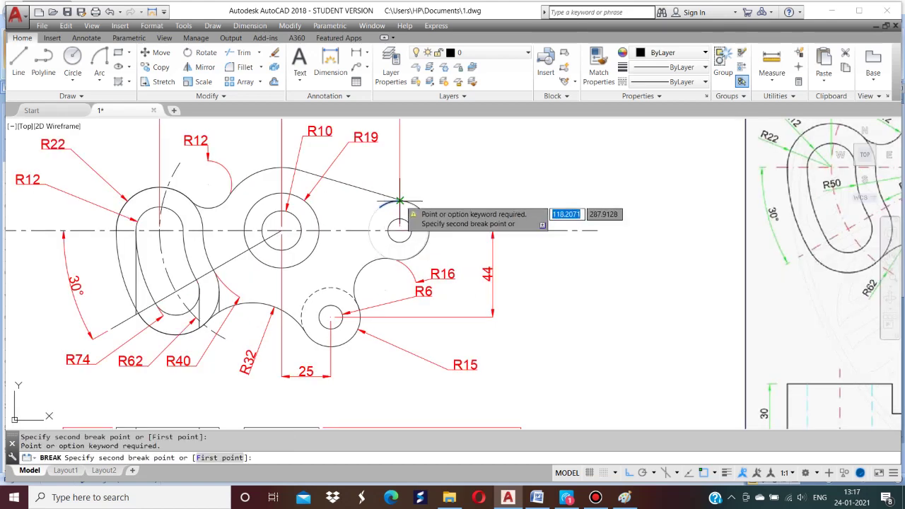
{"action": "left_click", "coordinate": [401, 201]}
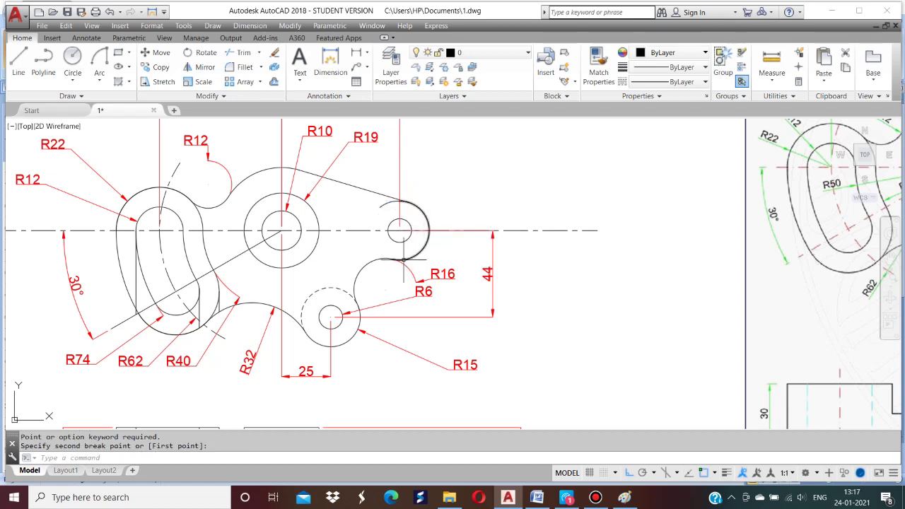
{"action": "key", "text": "Escape"}
{"action": "key", "text": "Escape"}
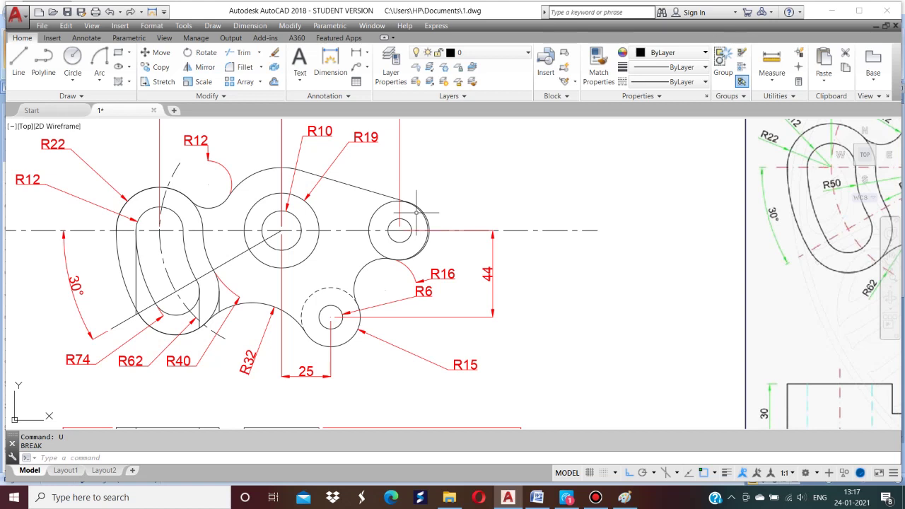
Try to break the same circle with the First point option between its top and bottom points, and undo it.
{"action": "key", "text": "Return"}
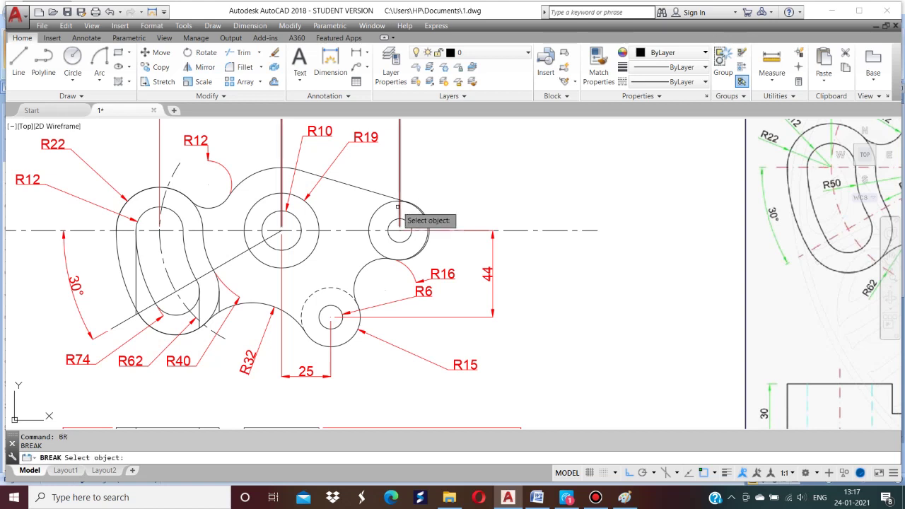
{"action": "left_click", "coordinate": [399, 203]}
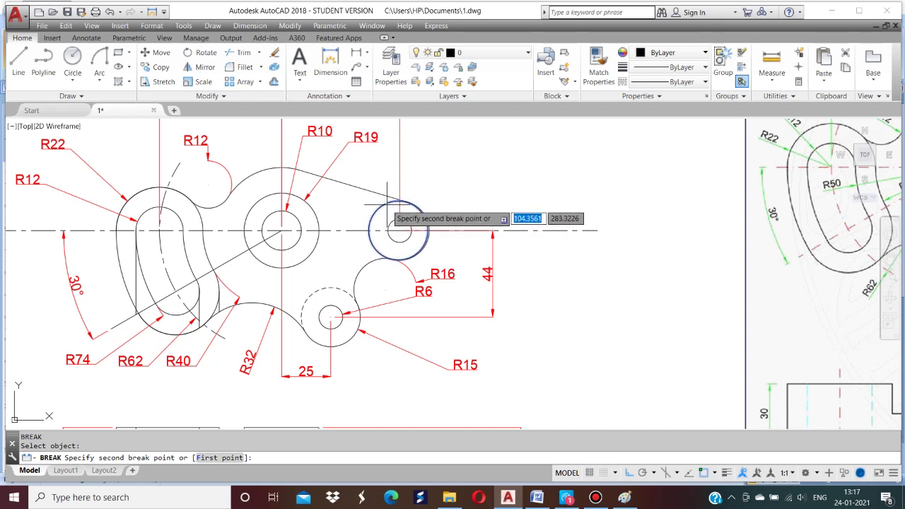
{"action": "type", "text": "F"}
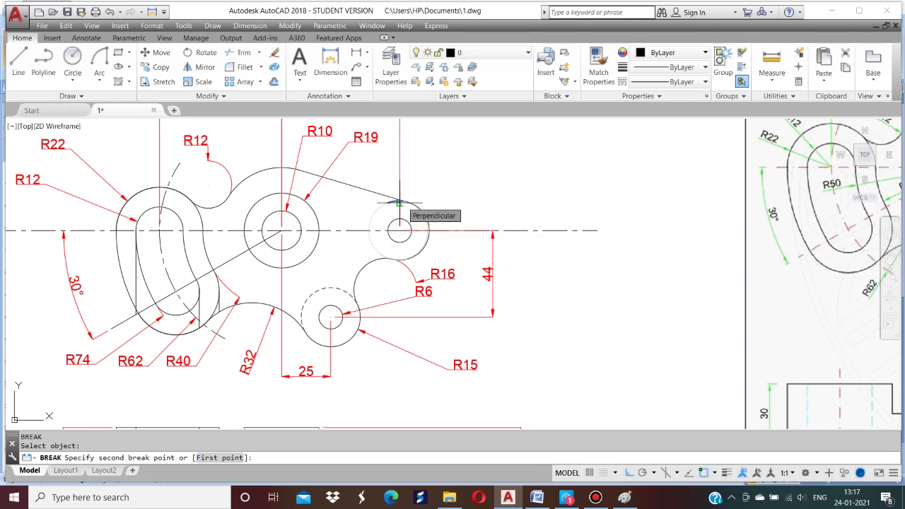
{"action": "key", "text": "Return"}
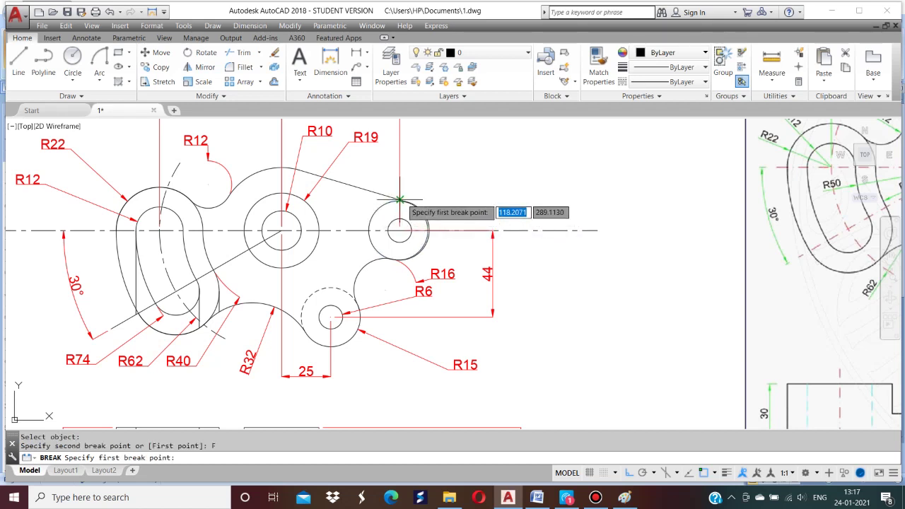
{"action": "left_click", "coordinate": [399, 203]}
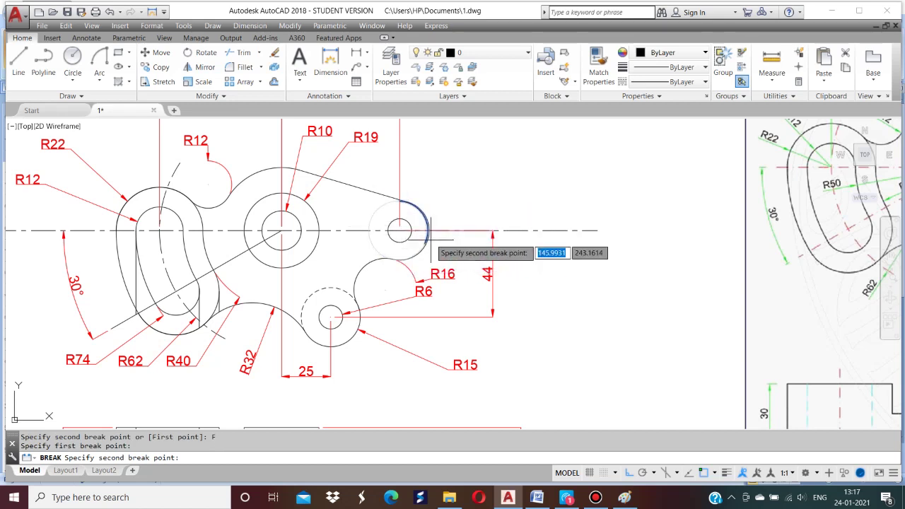
{"action": "left_click", "coordinate": [396, 260]}
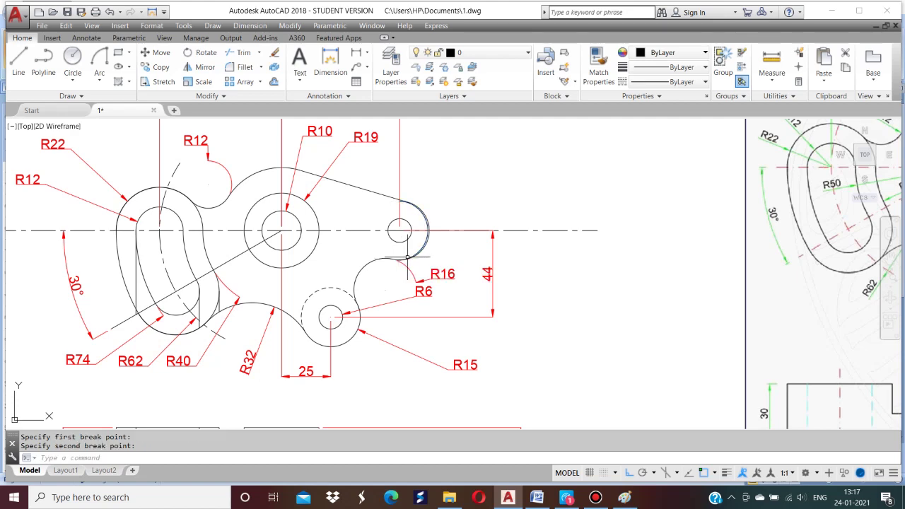
{"action": "type", "text": "u"}
{"action": "key", "text": "Return"}
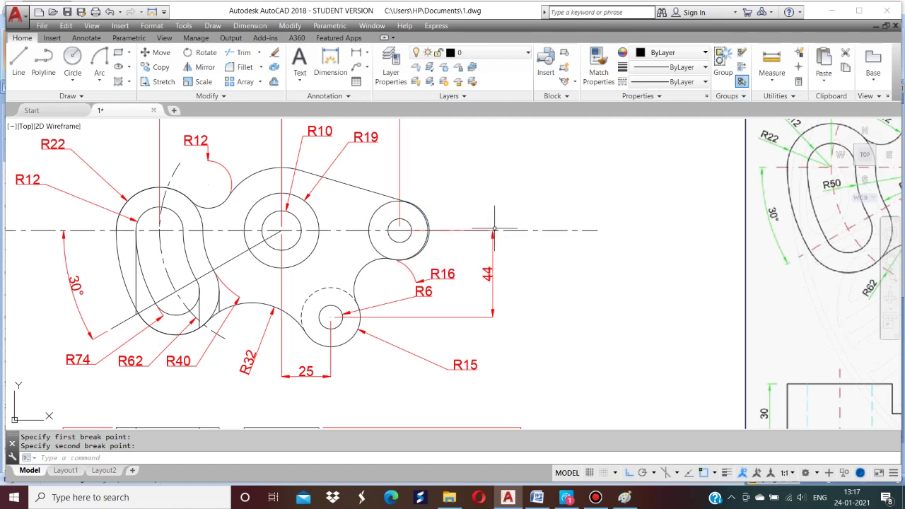
{"action": "scroll", "coordinate": [428, 212], "scroll_direction": "up", "scroll_amount": 4}
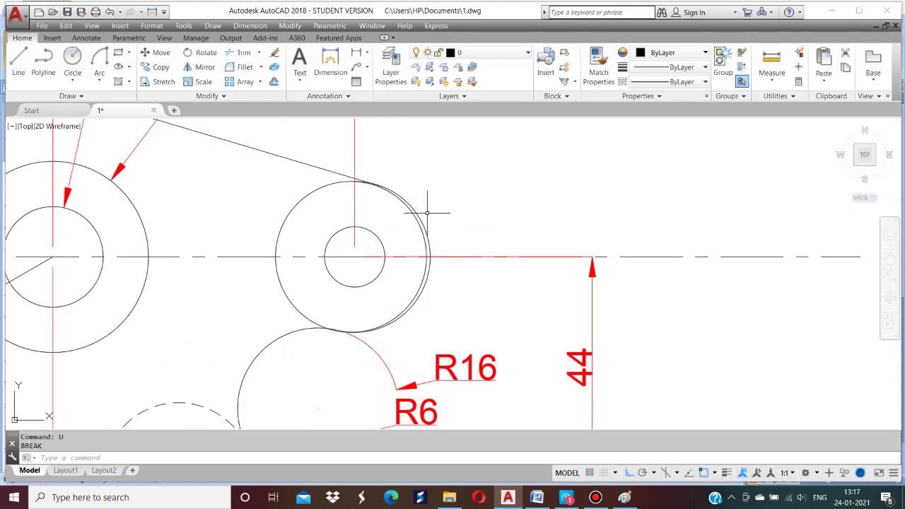
{"action": "scroll", "coordinate": [439, 267], "scroll_direction": "down", "scroll_amount": 4}
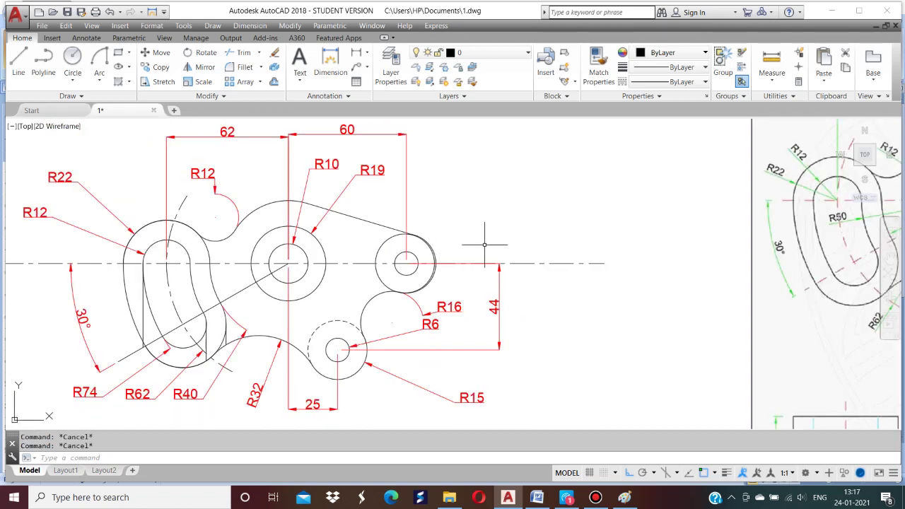
{"action": "key", "text": "Return"}
{"action": "key", "text": "Escape"}
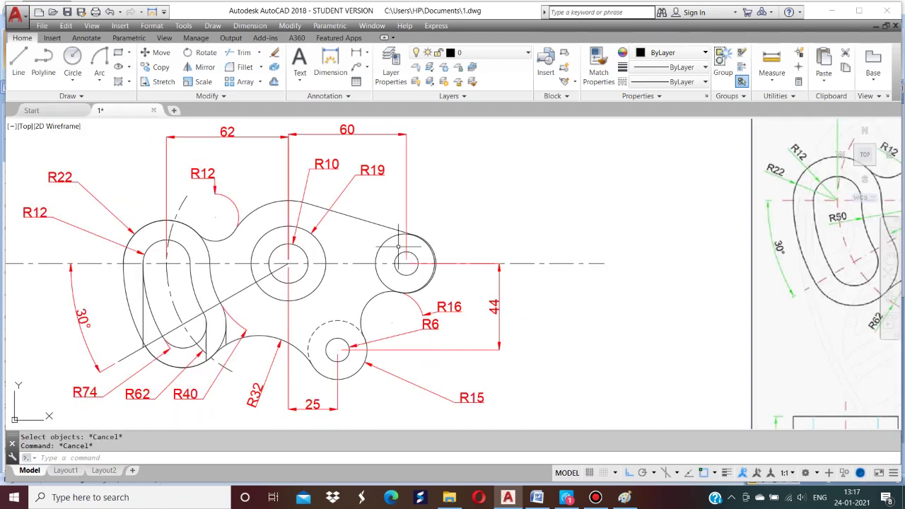
{"action": "type", "text": "TR"}
{"action": "key", "text": "Return"}
{"action": "key", "text": "Return"}
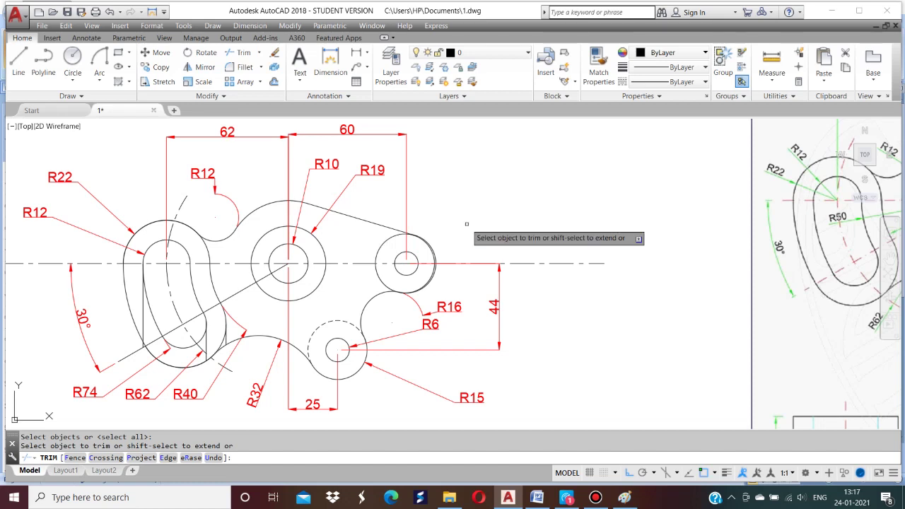
{"action": "key", "text": "Escape"}
{"action": "key", "text": "Escape"}
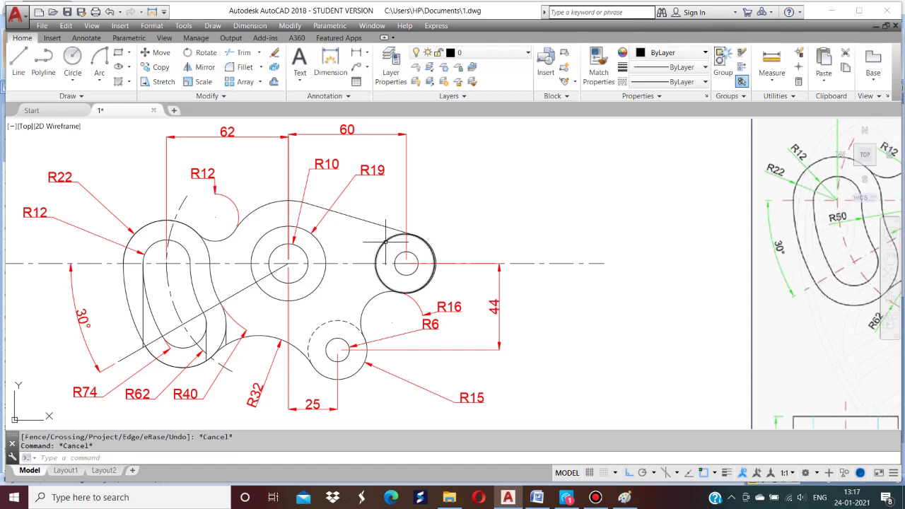
Trim the portion of the circle around the right-hand hole that lies above the horizontal centreline, and end Trim.
{"action": "left_click", "coordinate": [385, 241]}
{"action": "key", "text": "Escape"}
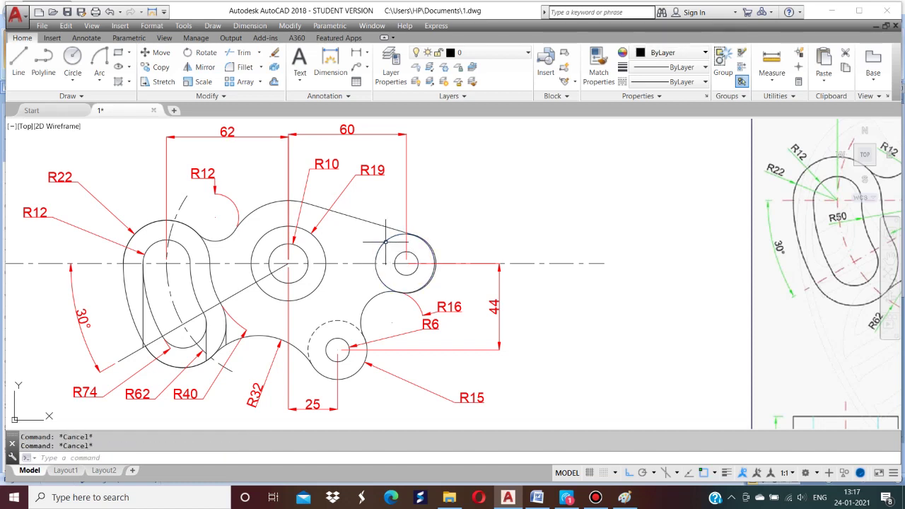
{"action": "key", "text": "Return"}
{"action": "key", "text": "Return"}
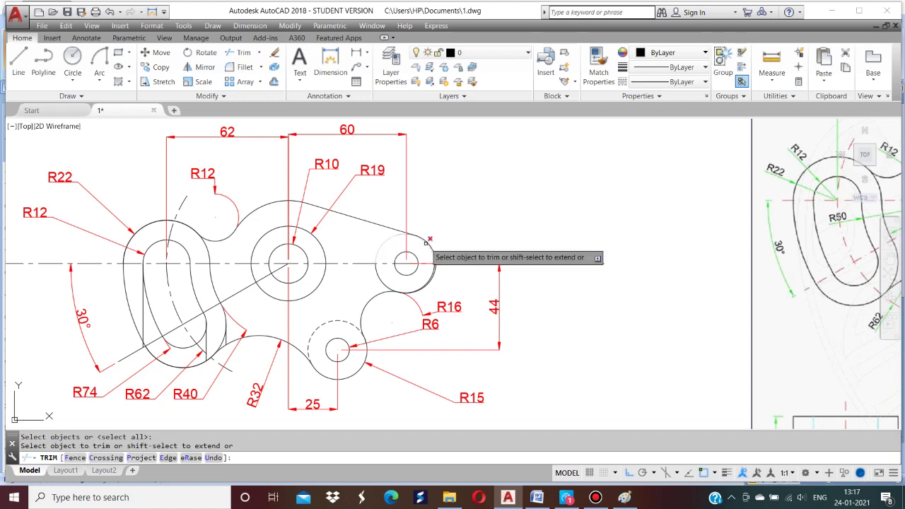
{"action": "left_click", "coordinate": [427, 243]}
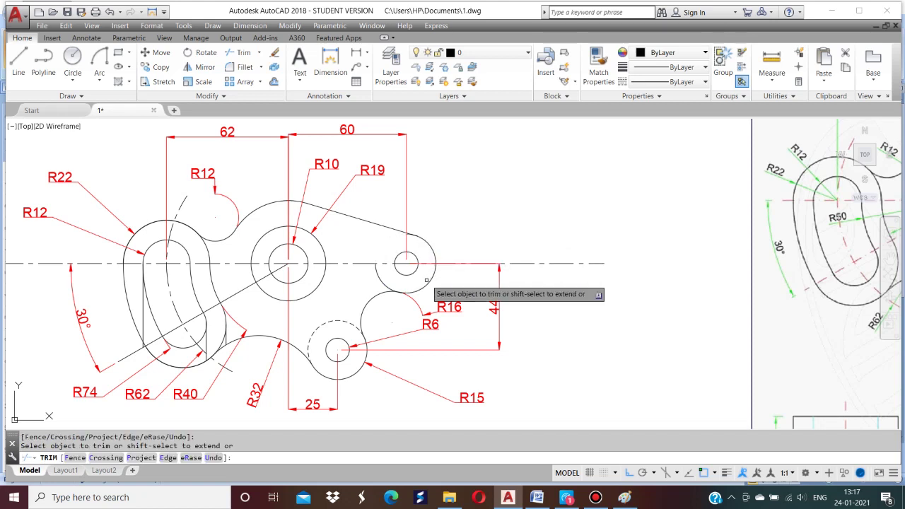
{"action": "left_click", "coordinate": [425, 280]}
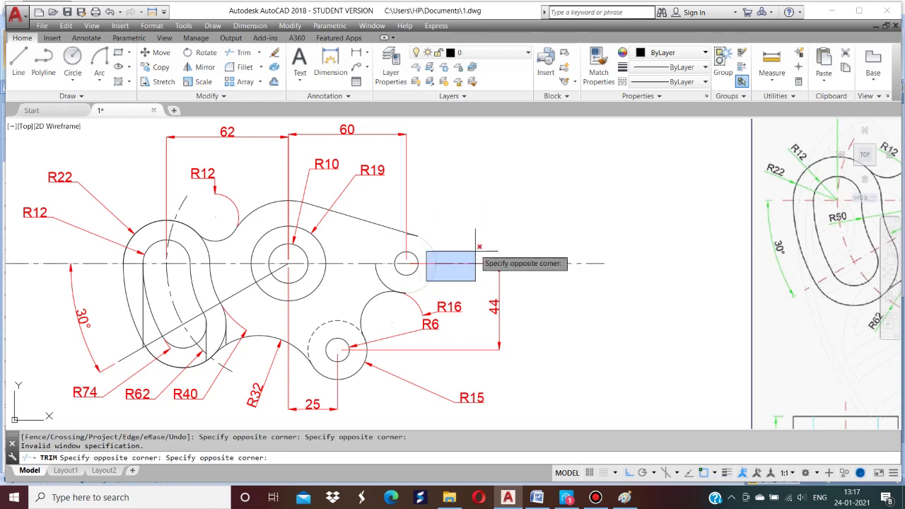
{"action": "key", "text": "Escape"}
{"action": "key", "text": "Escape"}
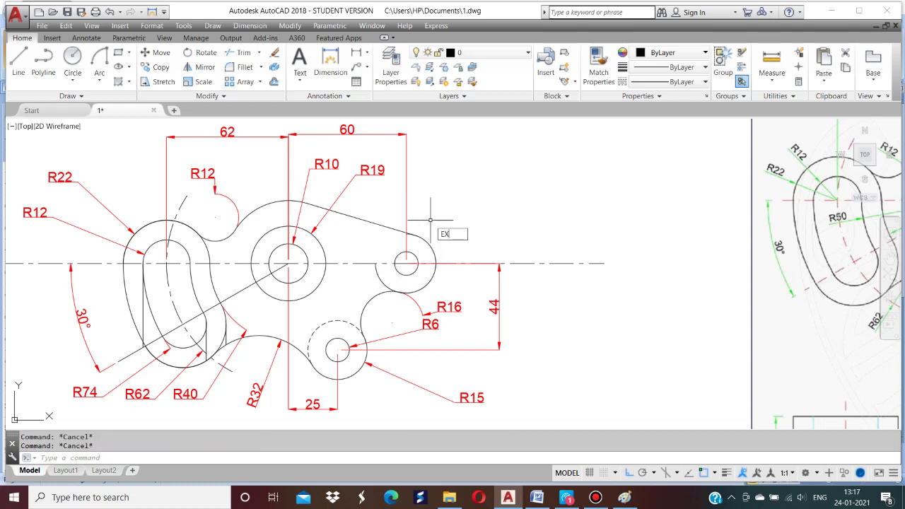
Try to extend the remaining lower-left arc around the right-hand hole, using the sloping tangent line as the boundary.
{"action": "key", "text": "Return"}
{"action": "key", "text": "Return"}
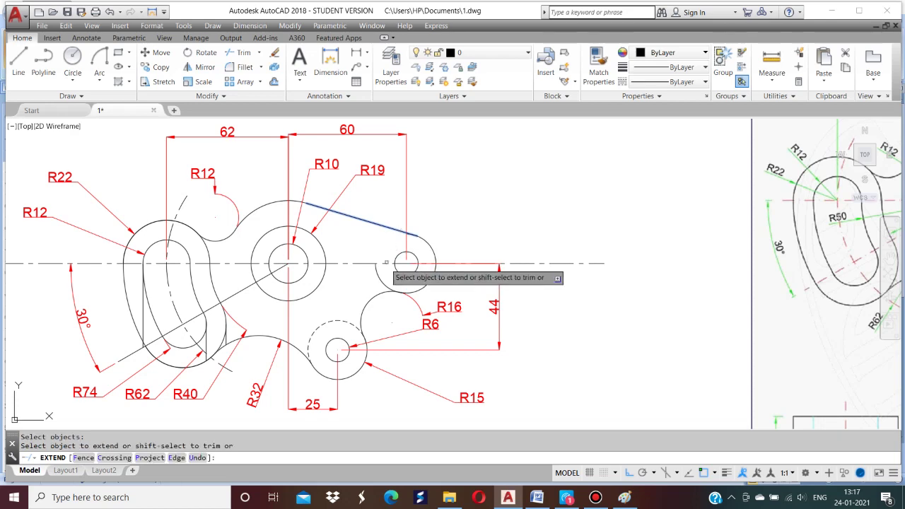
{"action": "left_click", "coordinate": [383, 266]}
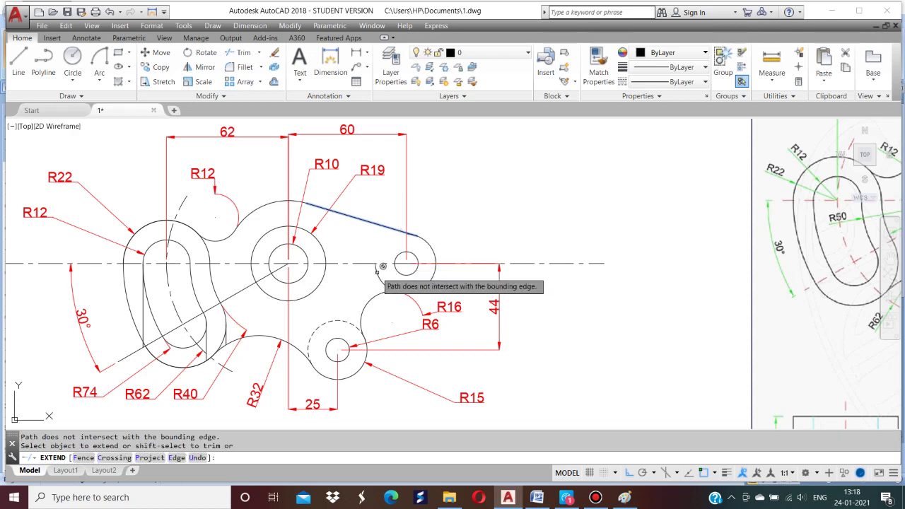
{"action": "key", "text": "Return"}
Try to extend the upper end of the right-hand boss arc near the sloping line, using all objects as boundaries.
{"action": "key", "text": "Return"}
{"action": "scroll", "coordinate": [405, 235], "scroll_direction": "up", "scroll_amount": 4}
{"action": "scroll", "coordinate": [426, 252], "scroll_direction": "up", "scroll_amount": 2}
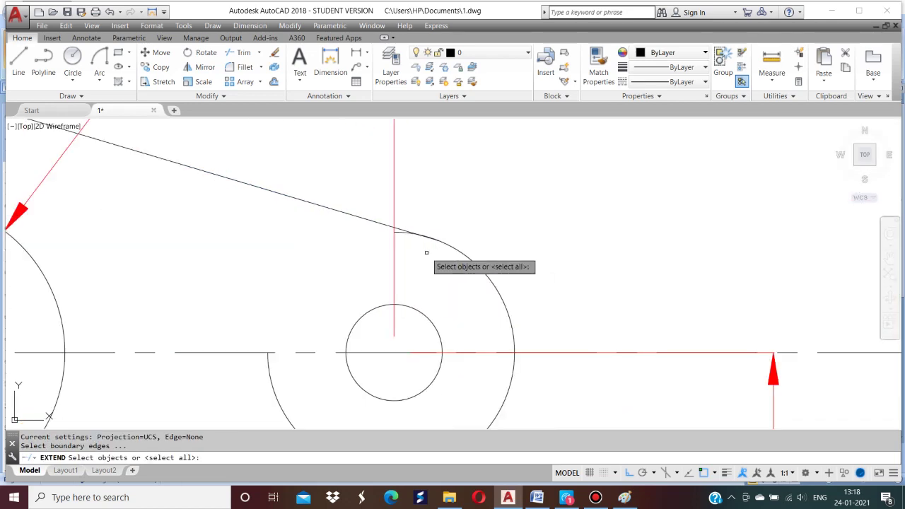
{"action": "key", "text": "BackSpace"}
{"action": "key", "text": "BackSpace"}
{"action": "key", "text": "Return"}
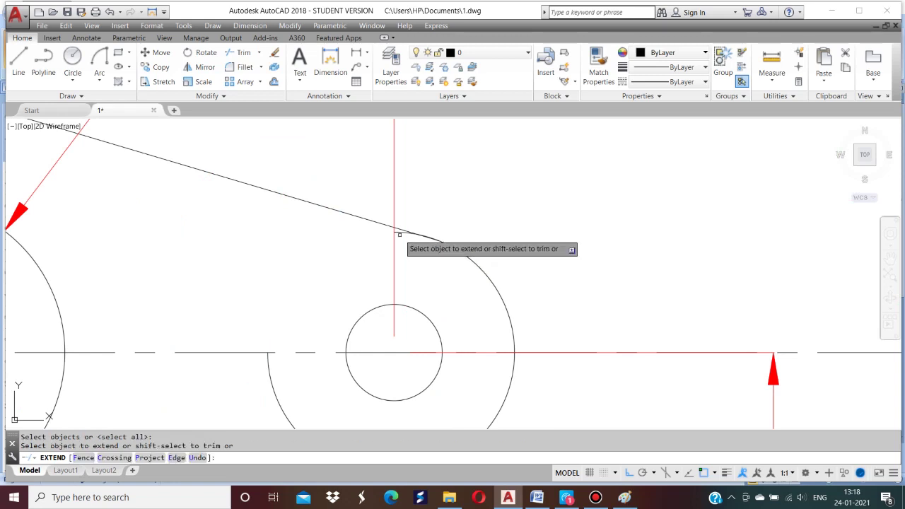
{"action": "scroll", "coordinate": [400, 233], "scroll_direction": "up", "scroll_amount": 4}
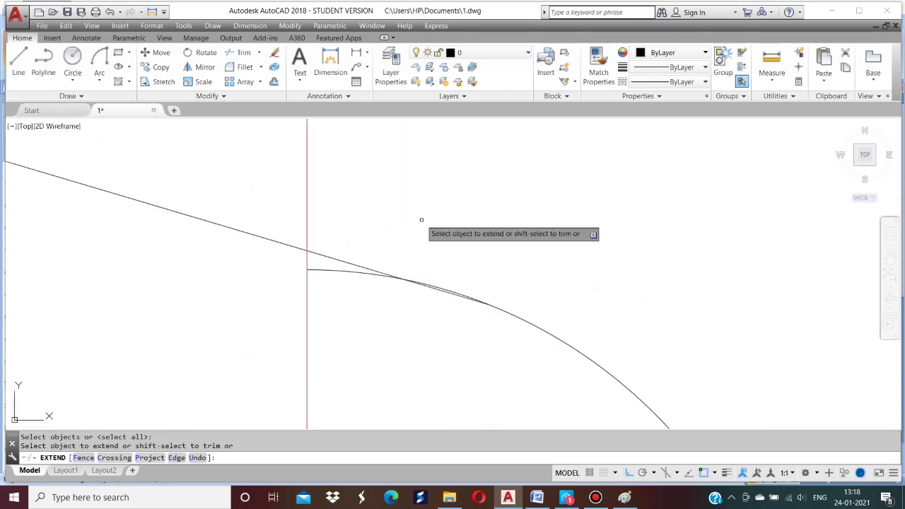
{"action": "left_click", "coordinate": [356, 266]}
{"action": "key", "text": "Return"}
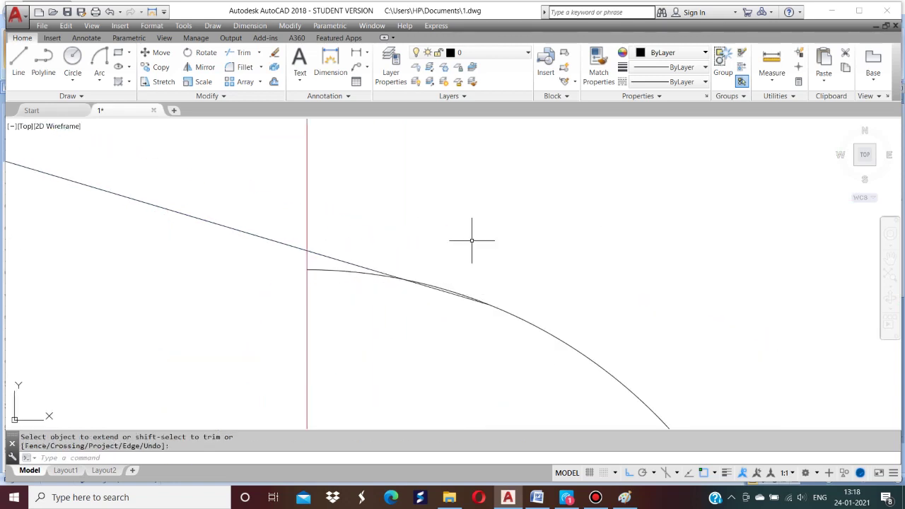
{"action": "key", "text": "Escape"}
{"action": "key", "text": "Escape"}
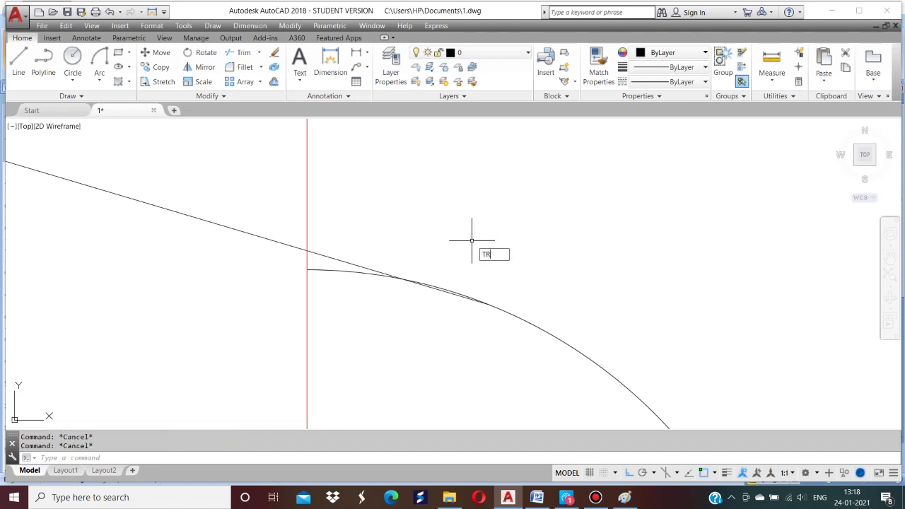
Trim the upper boss arc pieces that overlap the sloping tangent line near the right-hand hole's vertical centreline, and end Trim.
{"action": "type", "text": "TR"}
{"action": "key", "text": "Return"}
{"action": "key", "text": "Return"}
{"action": "scroll", "coordinate": [452, 297], "scroll_direction": "up", "scroll_amount": 4}
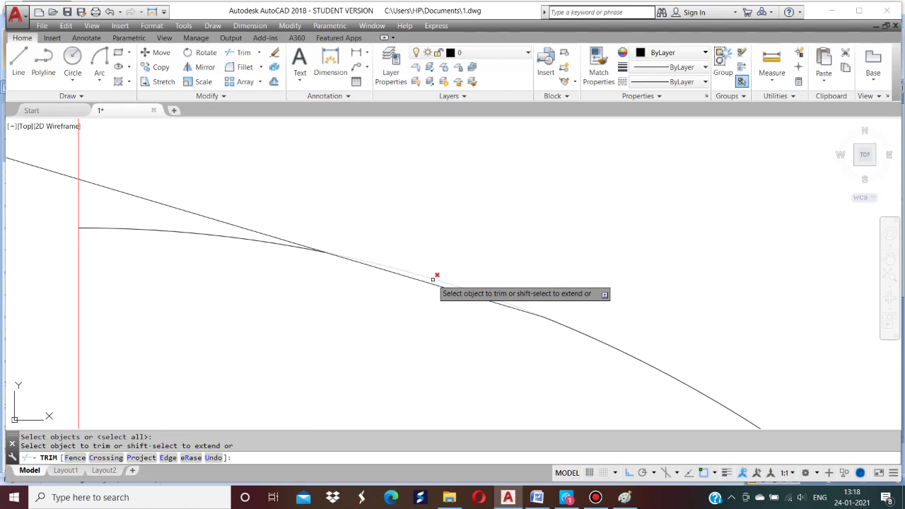
{"action": "left_click", "coordinate": [303, 247]}
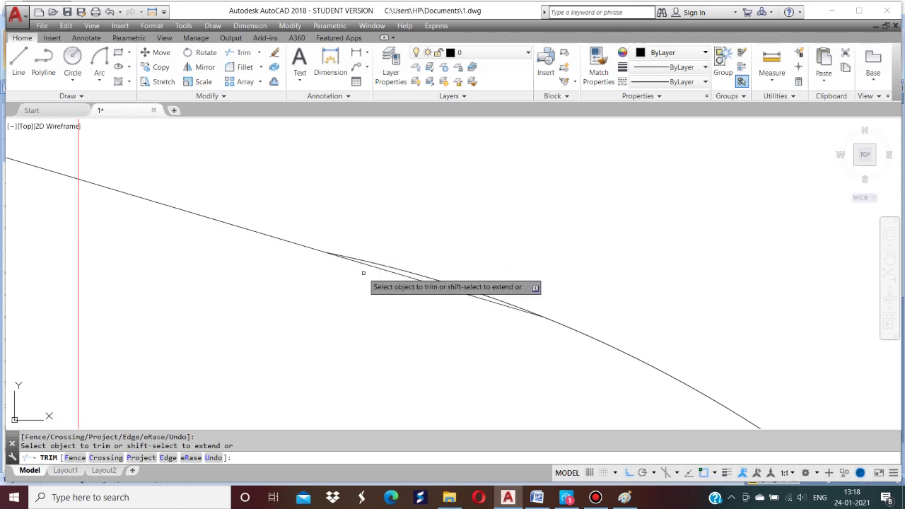
{"action": "left_click", "coordinate": [516, 302]}
{"action": "left_click", "coordinate": [511, 300]}
{"action": "key", "text": "Return"}
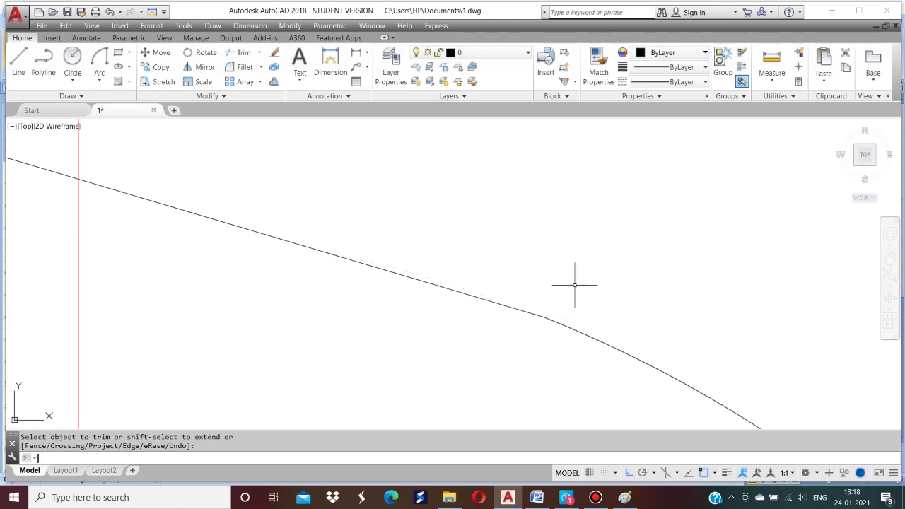
Try to extend the lower-left arc around the right-hand hole, using the sloping tangent line as the boundary edge.
{"action": "type", "text": "Z"}
{"action": "key", "text": "Return"}
{"action": "type", "text": "A"}
{"action": "key", "text": "Return"}
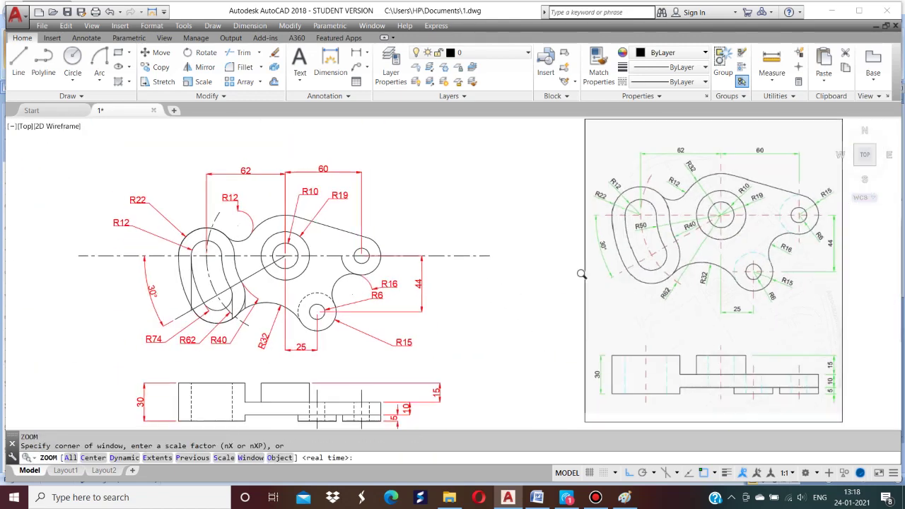
{"action": "scroll", "coordinate": [336, 260], "scroll_direction": "up", "scroll_amount": 5}
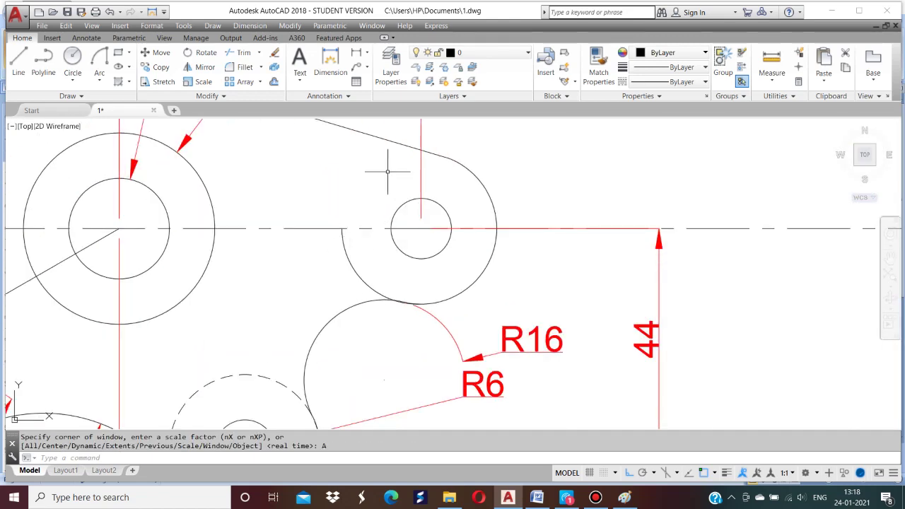
{"action": "key", "text": "Return"}
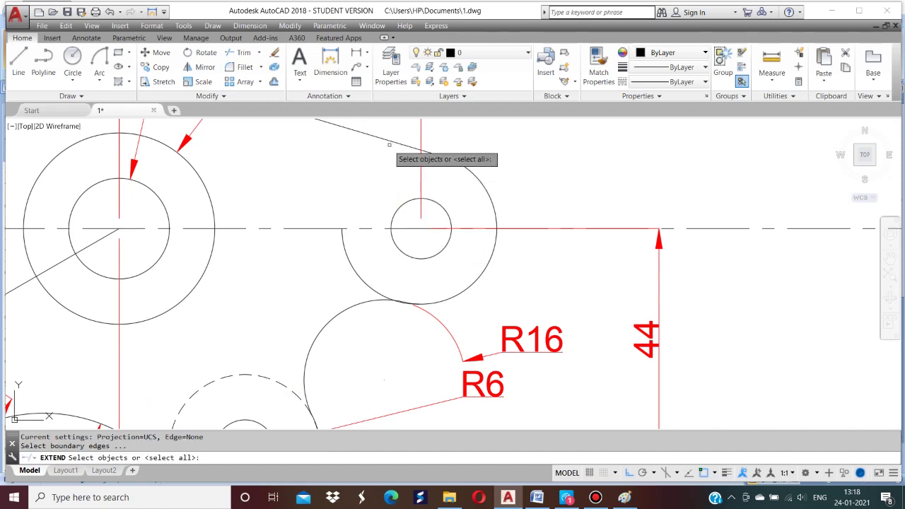
{"action": "left_click", "coordinate": [405, 143]}
{"action": "key", "text": "Return"}
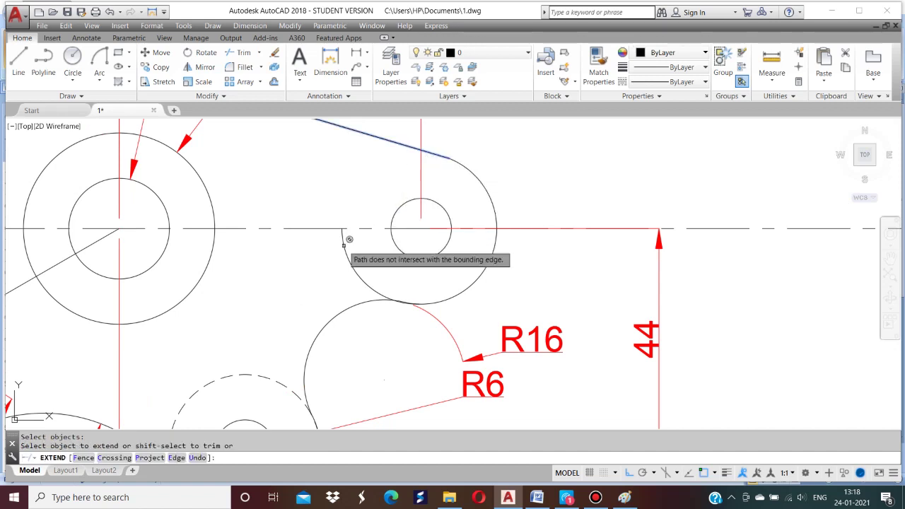
{"action": "key", "text": "Escape"}
{"action": "key", "text": "Escape"}
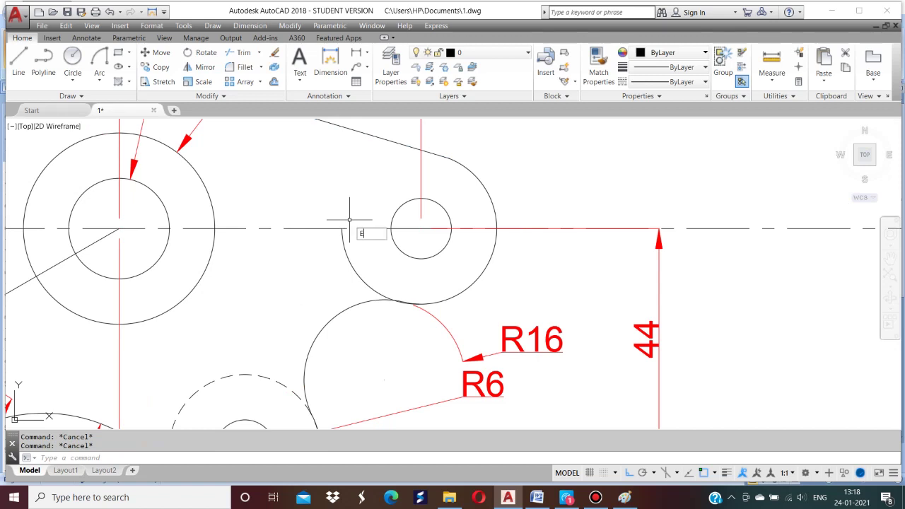
Erase the leftover lower-left arc around the right-hand hole.
{"action": "type", "text": "e"}
{"action": "key", "text": "Return"}
{"action": "left_click", "coordinate": [344, 245]}
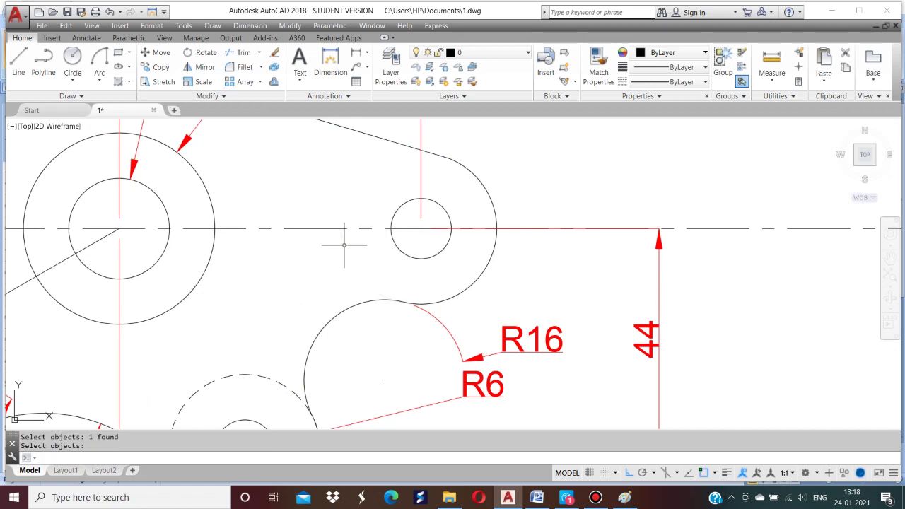
{"action": "key", "text": "Return"}
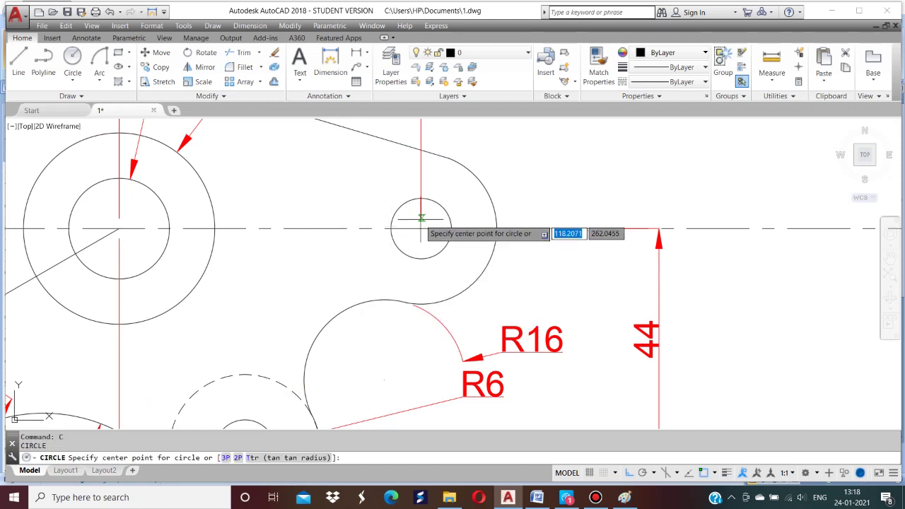
{"action": "type", "text": "cen"}
{"action": "key", "text": "Return"}
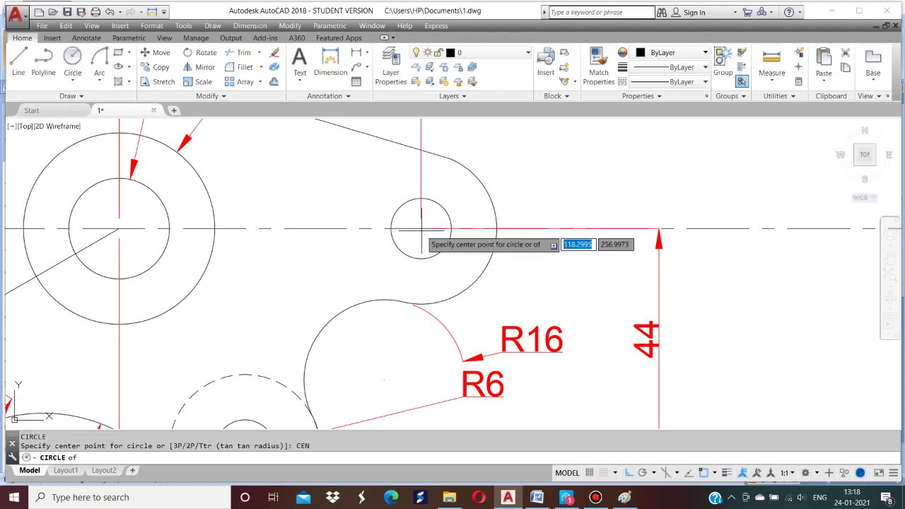
{"action": "left_click", "coordinate": [437, 249]}
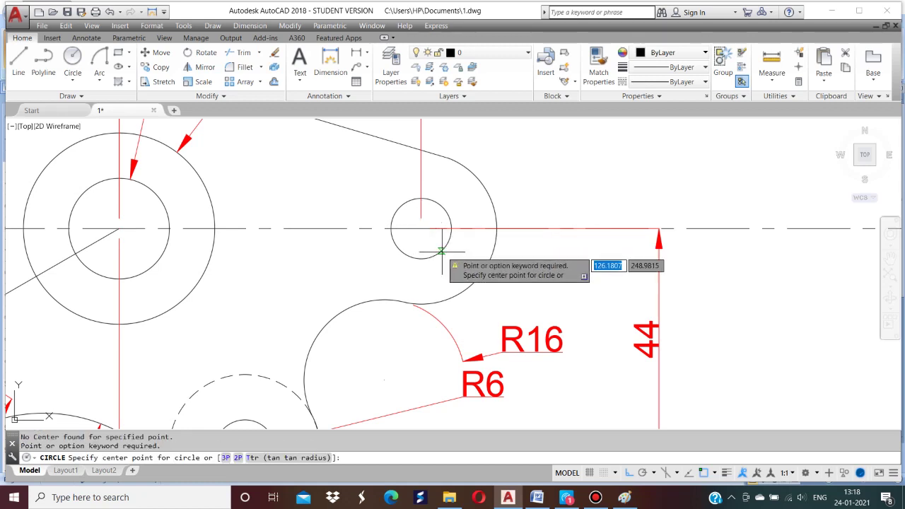
{"action": "key", "text": "Escape"}
Draw a circle of radius 30 centred on the right-hand hole, using the Center object snap.
{"action": "type", "text": "c"}
{"action": "key", "text": "Return"}
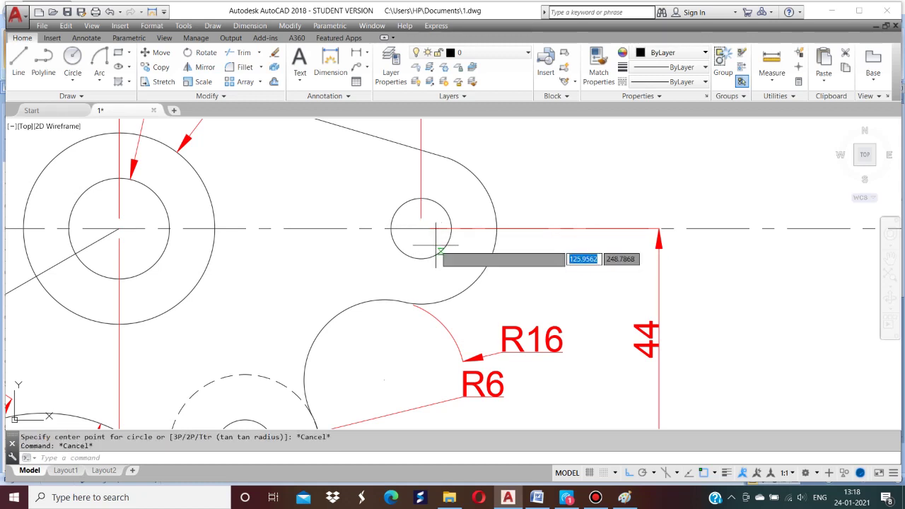
{"action": "key", "text": "Return"}
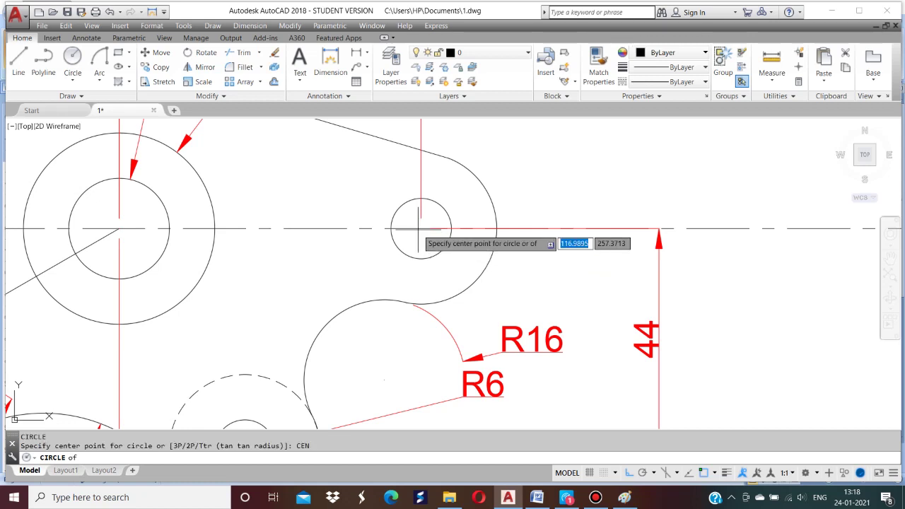
{"action": "left_click", "coordinate": [422, 228]}
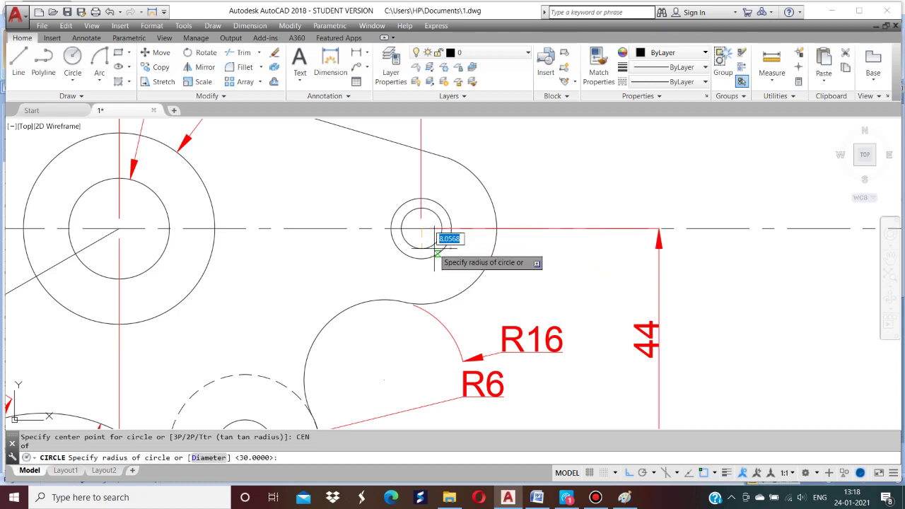
{"action": "type", "text": "30"}
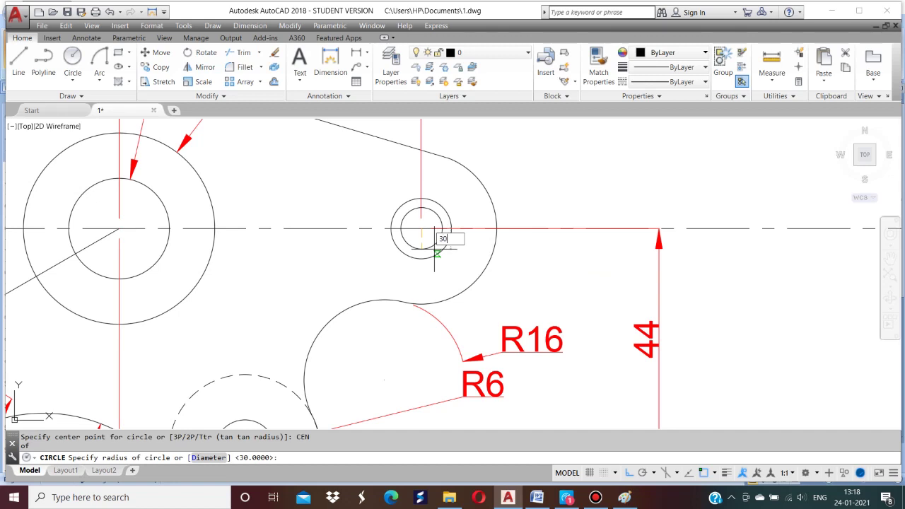
{"action": "key", "text": "Return"}
{"action": "key", "text": "Escape"}
{"action": "key", "text": "Escape"}
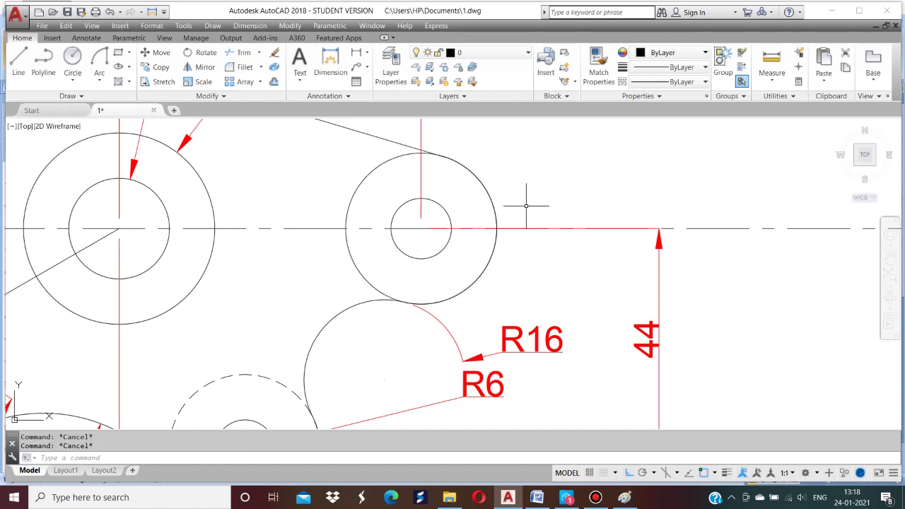
Trim the new circle where it coincides with the outer boss outline, leaving only the inner arc between the tangent line and the R16 fillet.
{"action": "type", "text": "TR"}
{"action": "key", "text": "Return"}
{"action": "key", "text": "Return"}
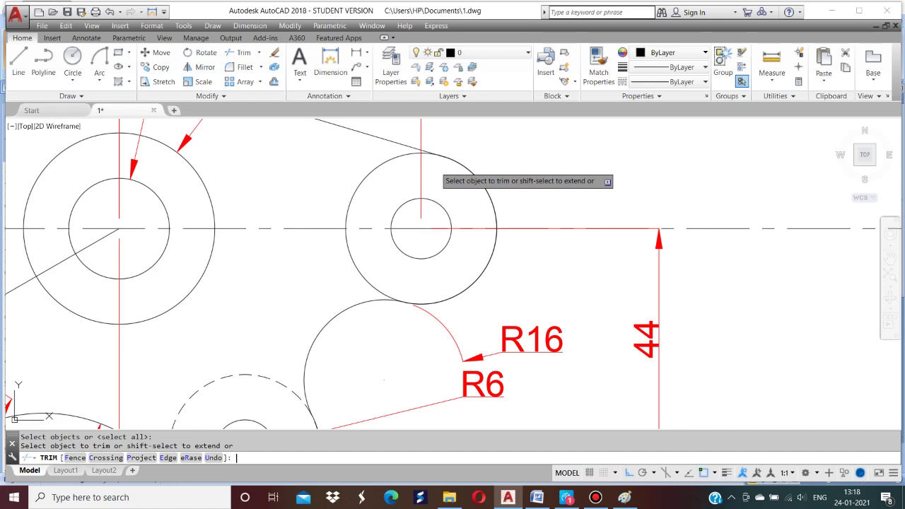
{"action": "key", "text": "Return"}
{"action": "key", "text": "Return"}
{"action": "key", "text": "Return"}
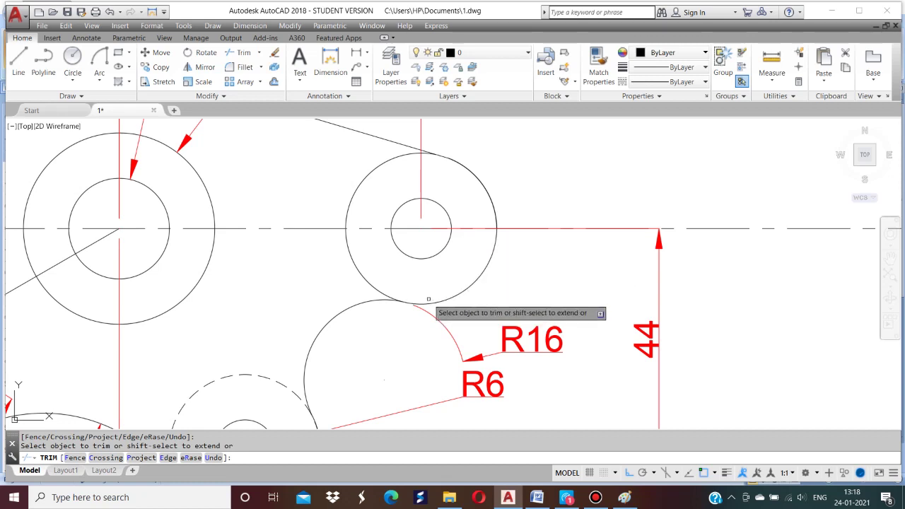
{"action": "key", "text": "Return"}
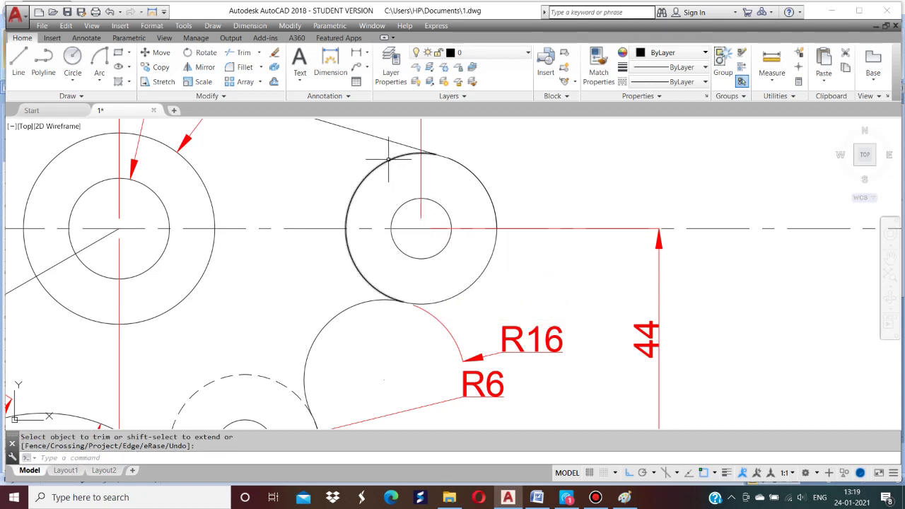
{"action": "key", "text": "Escape"}
{"action": "key", "text": "Escape"}
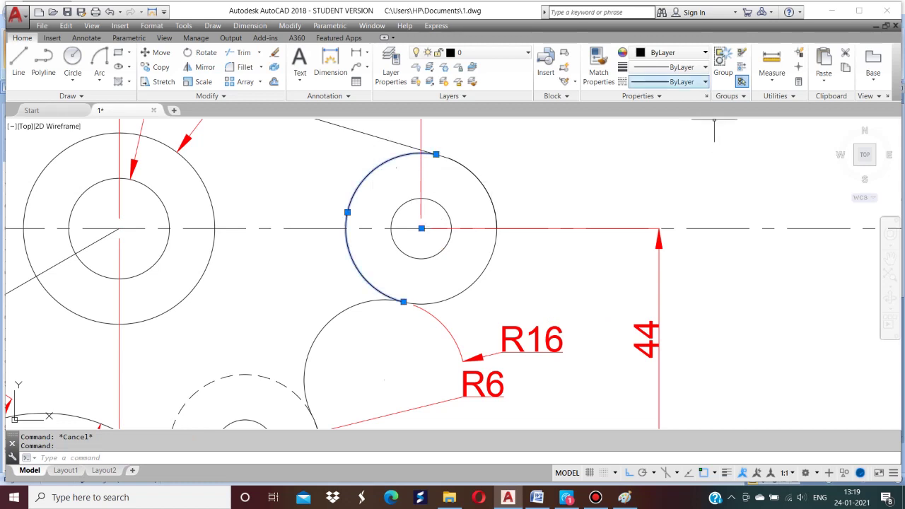
Set the linetype of the inner boss arc around the right-hand hole to HIDDEN.
{"action": "left_click", "coordinate": [679, 82]}
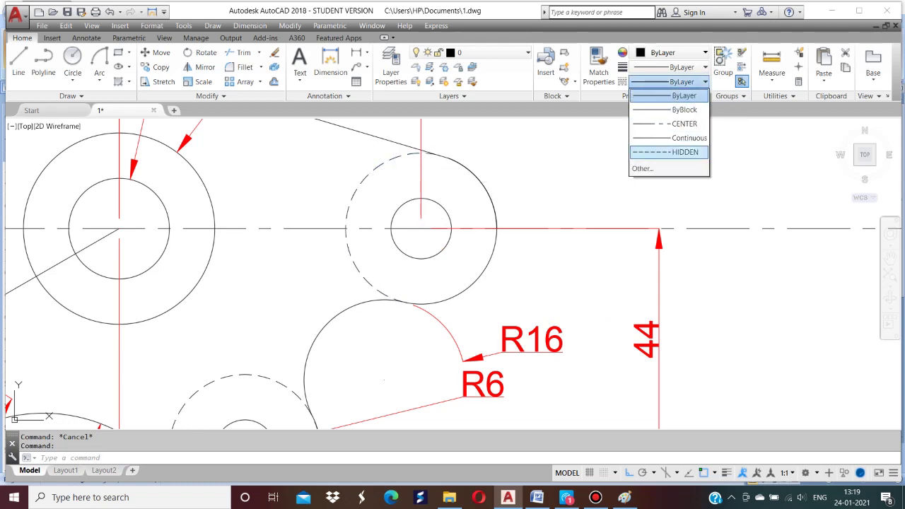
{"action": "left_click", "coordinate": [683, 152]}
{"action": "key", "text": "Escape"}
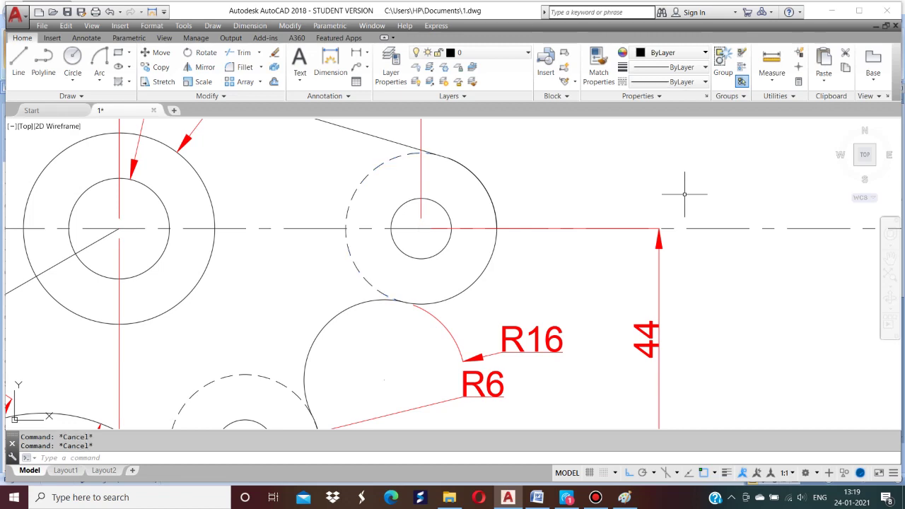
Colour the two hidden boss arcs around the right-hand and lower holes blue.
{"action": "type", "text": "z"}
{"action": "key", "text": "Return"}
{"action": "type", "text": "A"}
{"action": "key", "text": "Return"}
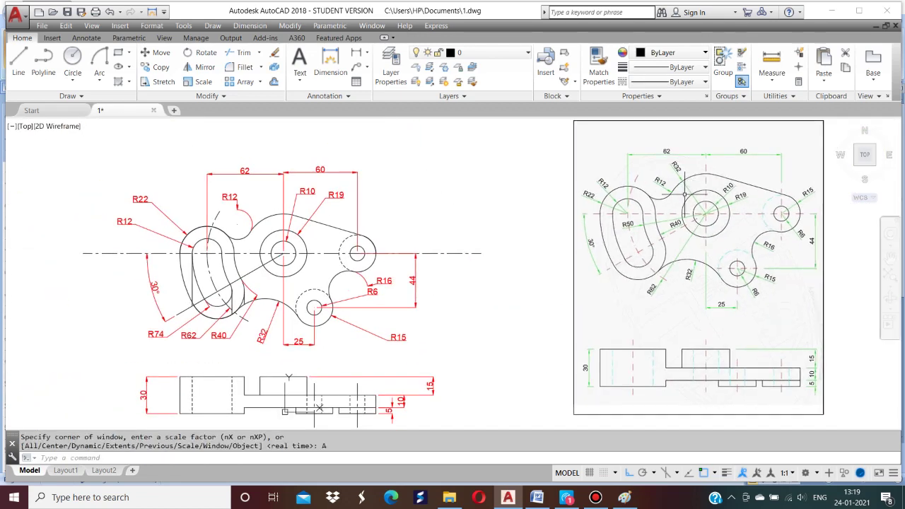
{"action": "left_click", "coordinate": [316, 290]}
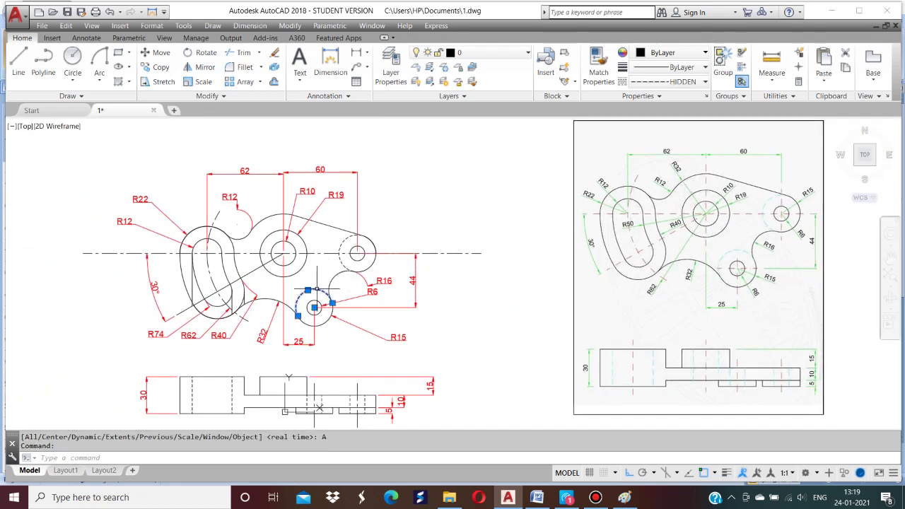
{"action": "left_click", "coordinate": [342, 243]}
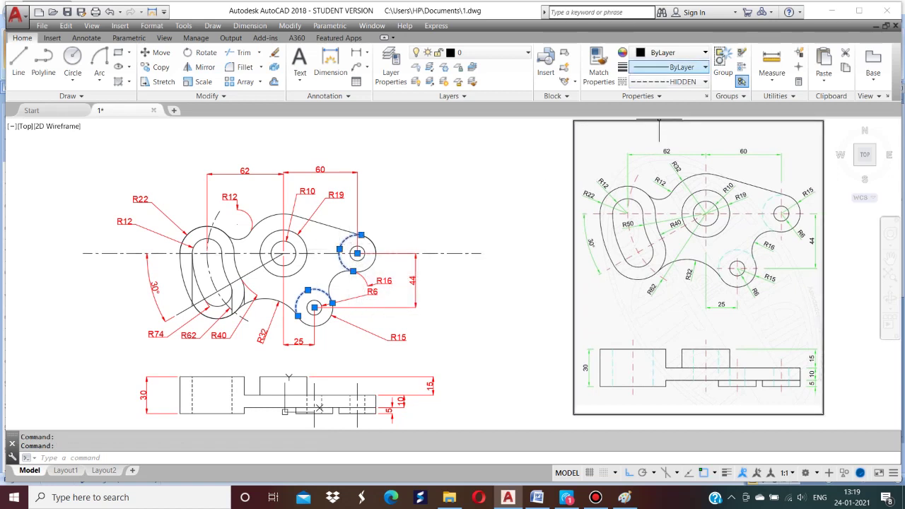
{"action": "left_click", "coordinate": [671, 52]}
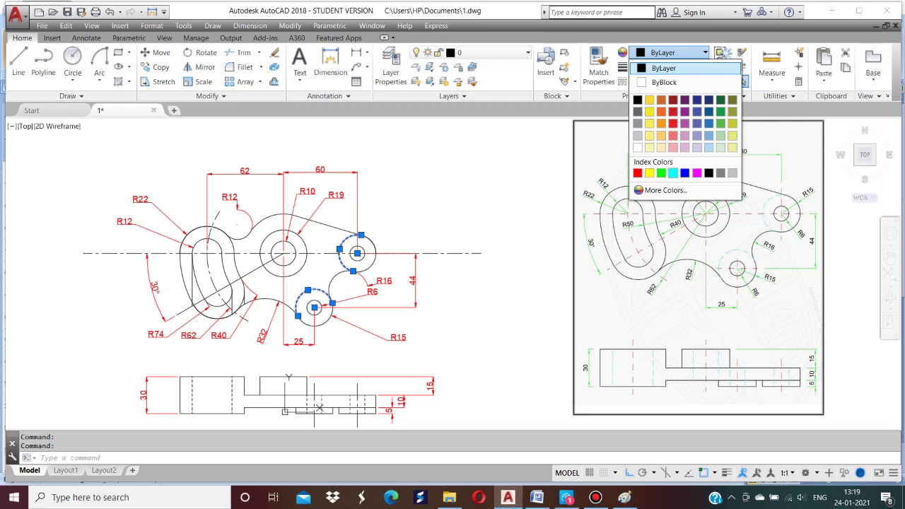
{"action": "left_click", "coordinate": [684, 172]}
{"action": "key", "text": "Escape"}
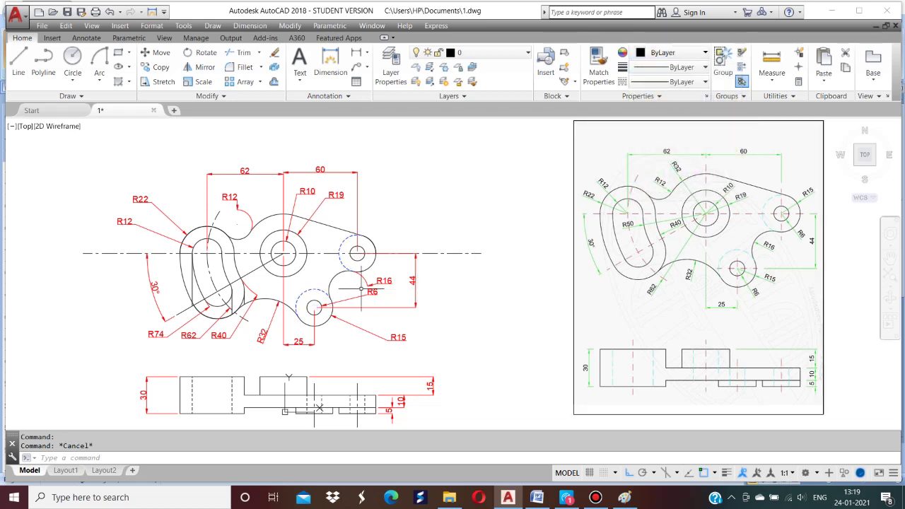
Colour the hidden lines of the slot and the two small holes in the lower view blue.
{"action": "left_click", "coordinate": [232, 394]}
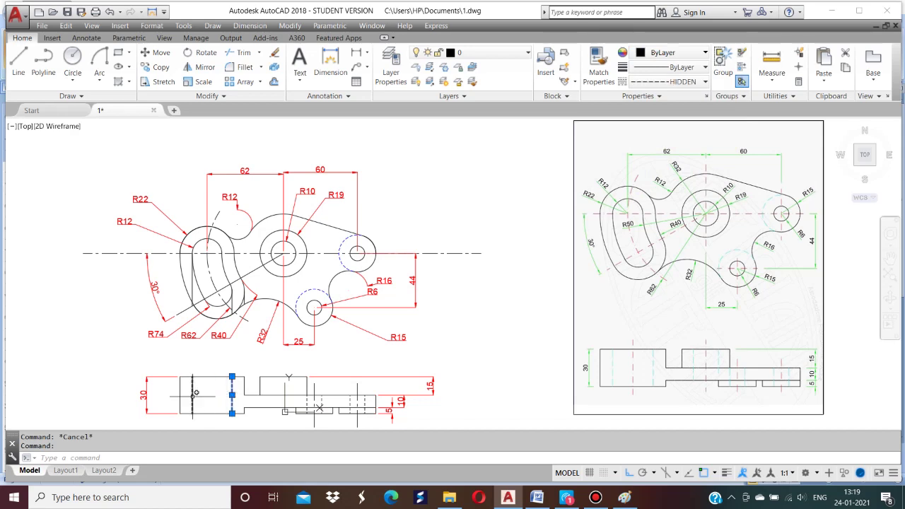
{"action": "scroll", "coordinate": [294, 417], "scroll_direction": "up", "scroll_amount": 6}
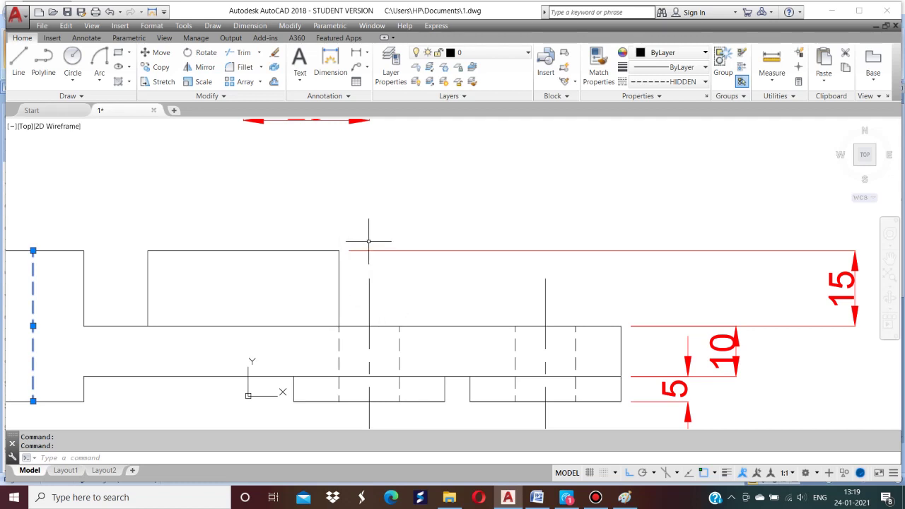
{"action": "left_click", "coordinate": [399, 338]}
{"action": "left_click", "coordinate": [338, 353]}
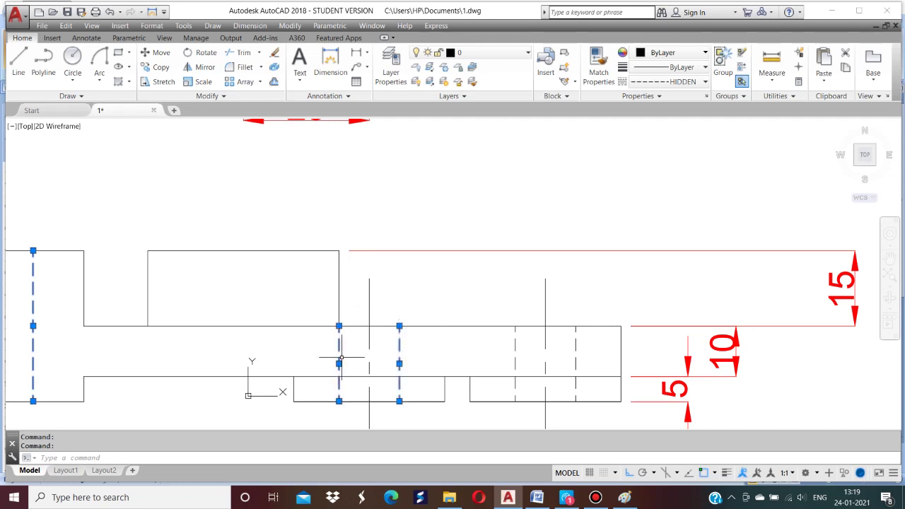
{"action": "left_click", "coordinate": [515, 348]}
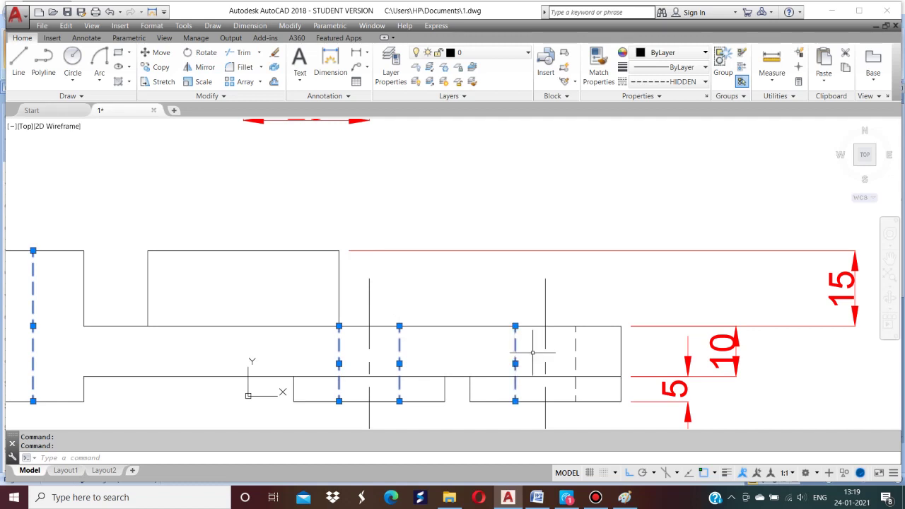
{"action": "left_click", "coordinate": [576, 345]}
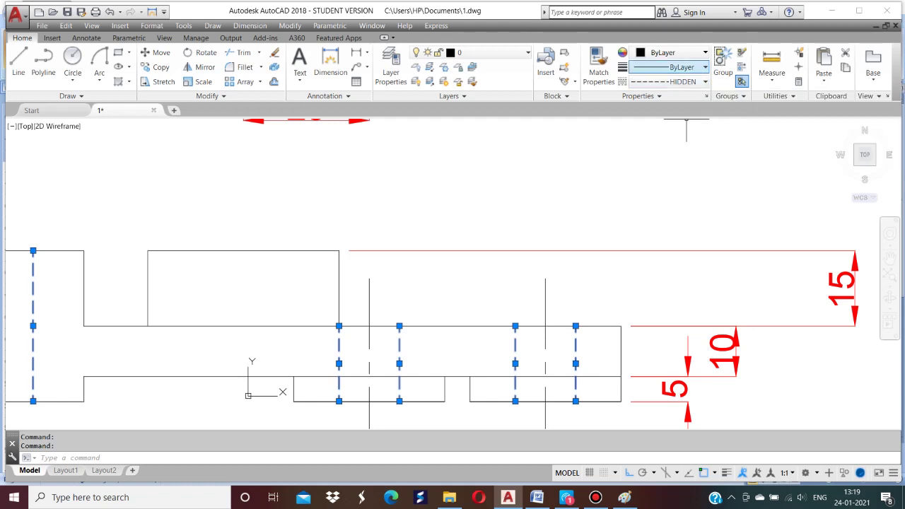
{"action": "left_click", "coordinate": [672, 53]}
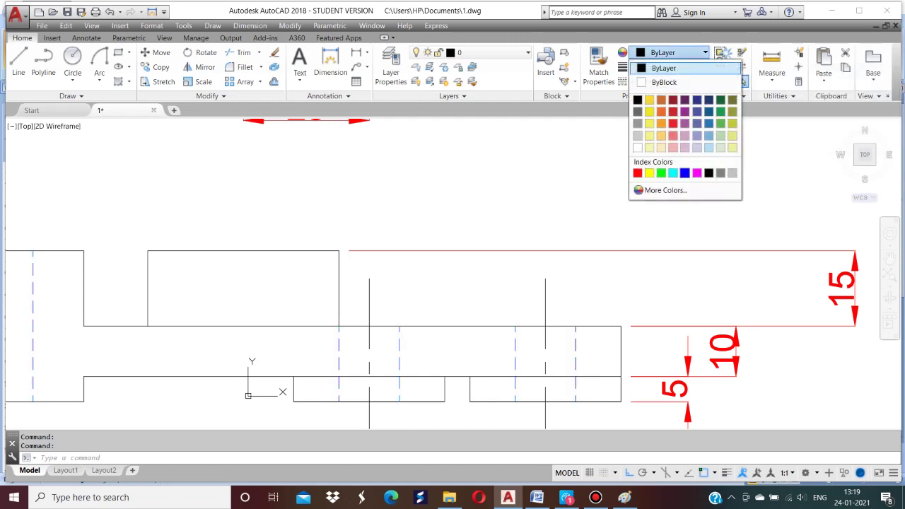
{"action": "left_click", "coordinate": [685, 172]}
{"action": "key", "text": "Escape"}
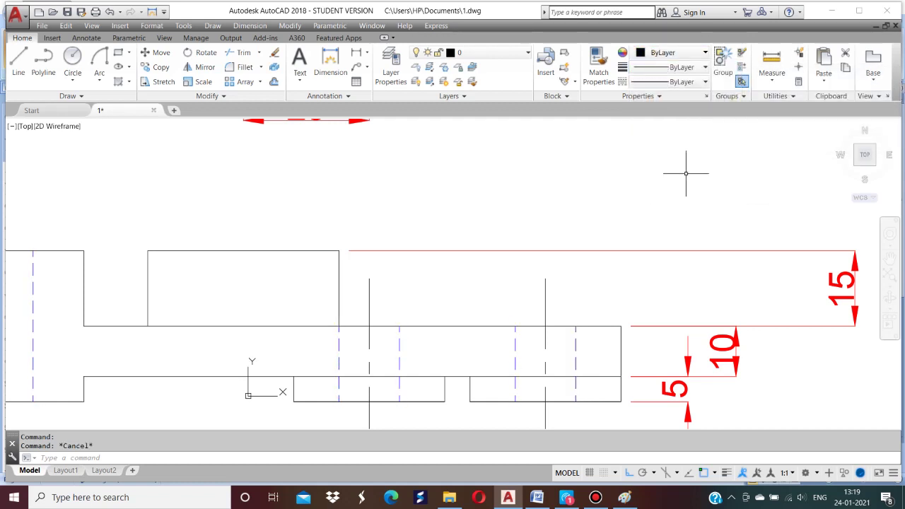
Zoom to show the whole finished drawing beside the reference image.
{"action": "type", "text": "z"}
{"action": "key", "text": "Return"}
{"action": "scroll", "coordinate": [690, 162], "scroll_direction": "down", "scroll_amount": 5}
{"action": "type", "text": "A"}
{"action": "key", "text": "Return"}
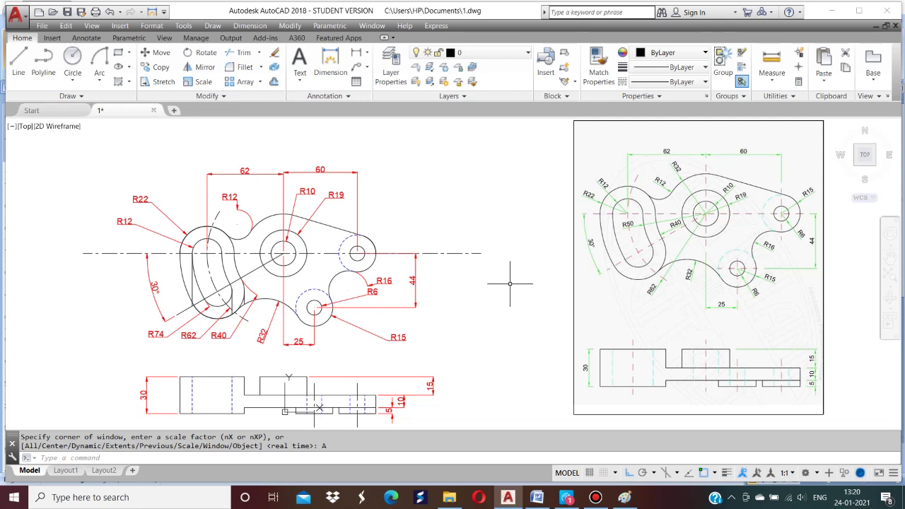
{"action": "left_click", "coordinate": [596, 497]}
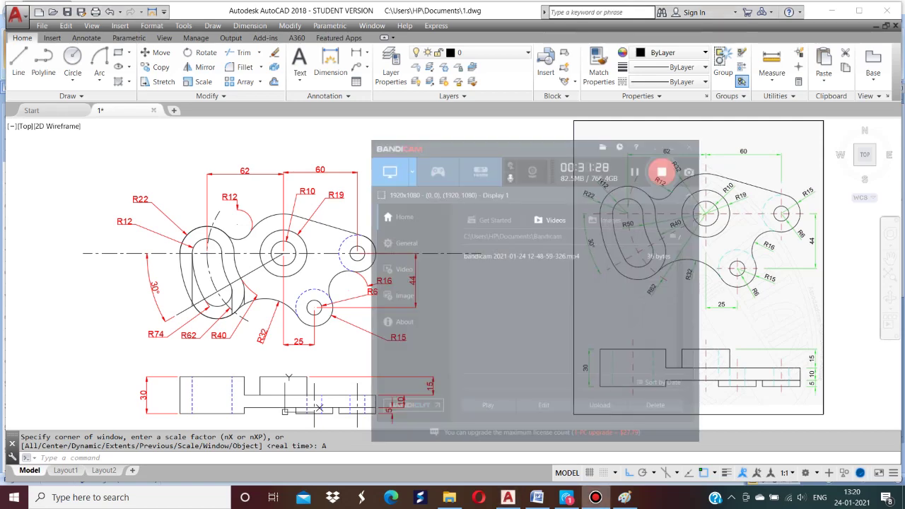